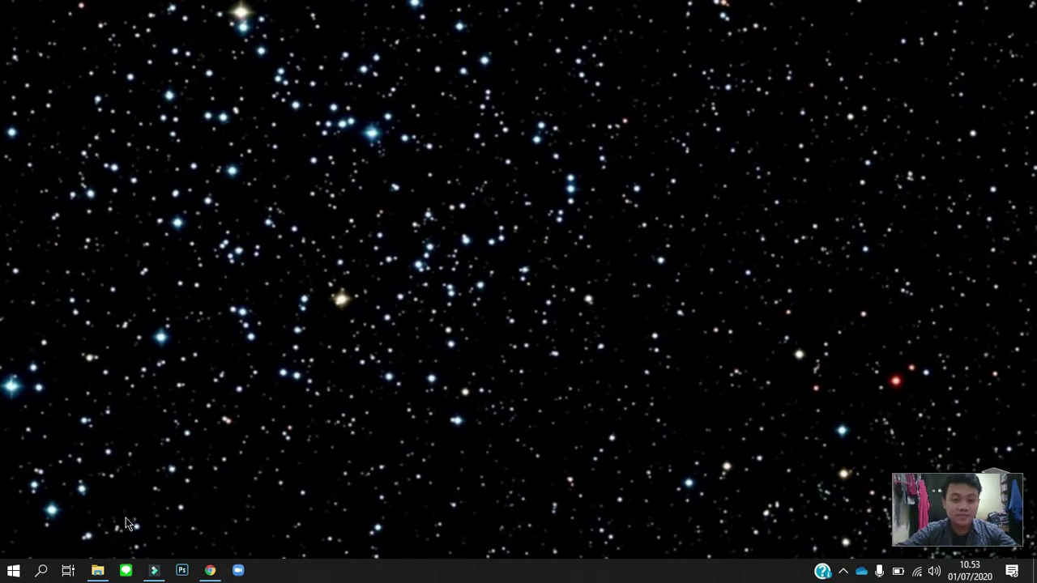
Open the efaktur-dummy folder in Downloads and launch the ETaxInvoice application.
left_click(98, 571)
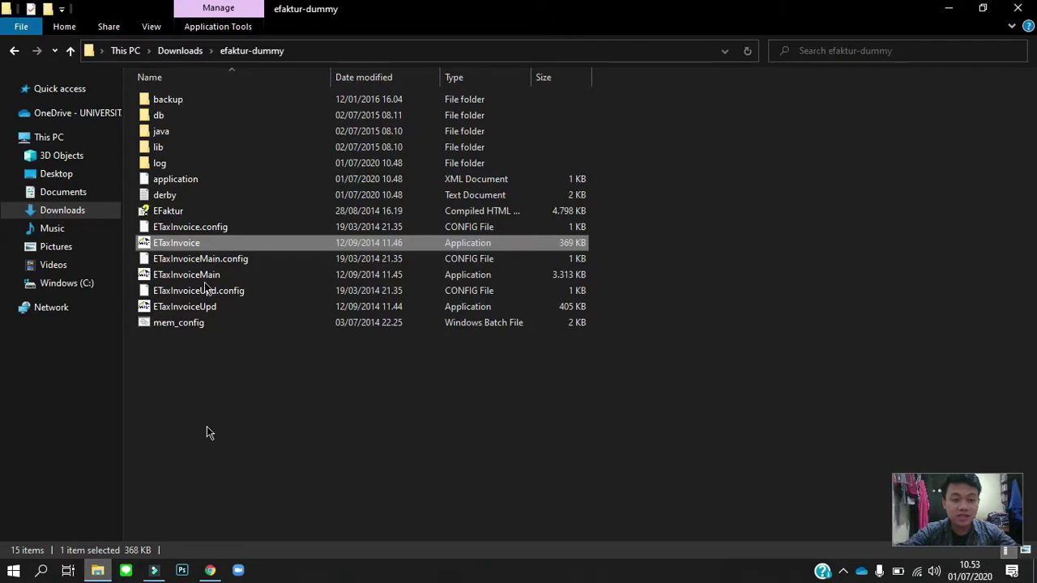
left_click(188, 56)
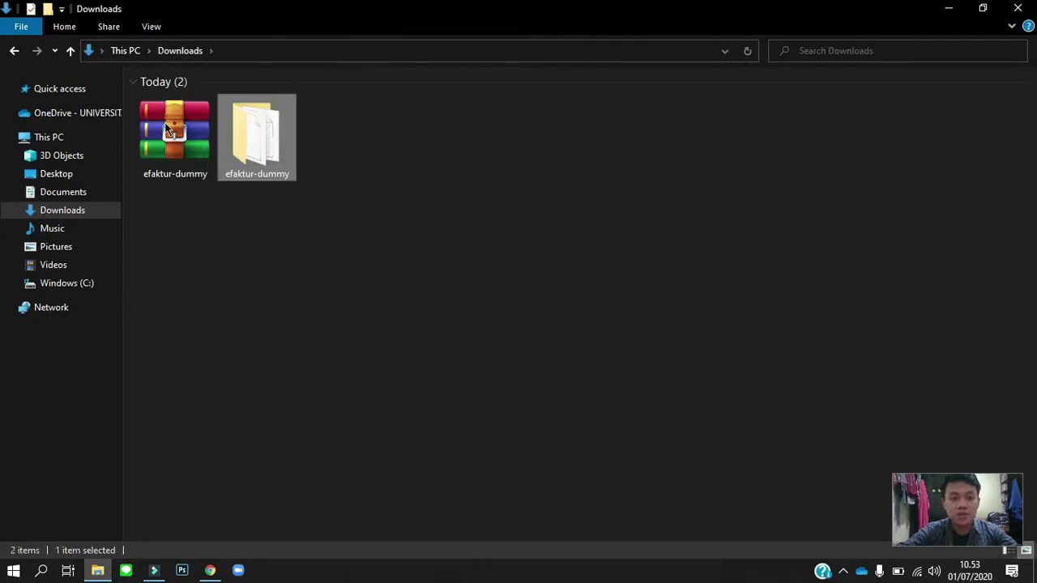
left_click(166, 128)
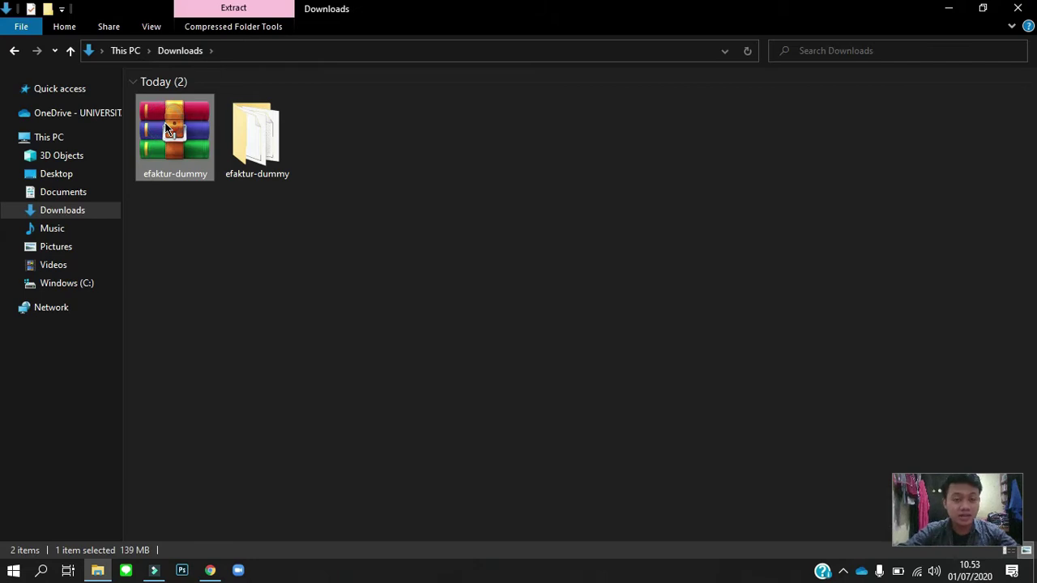
left_click(239, 127)
double_click(238, 126)
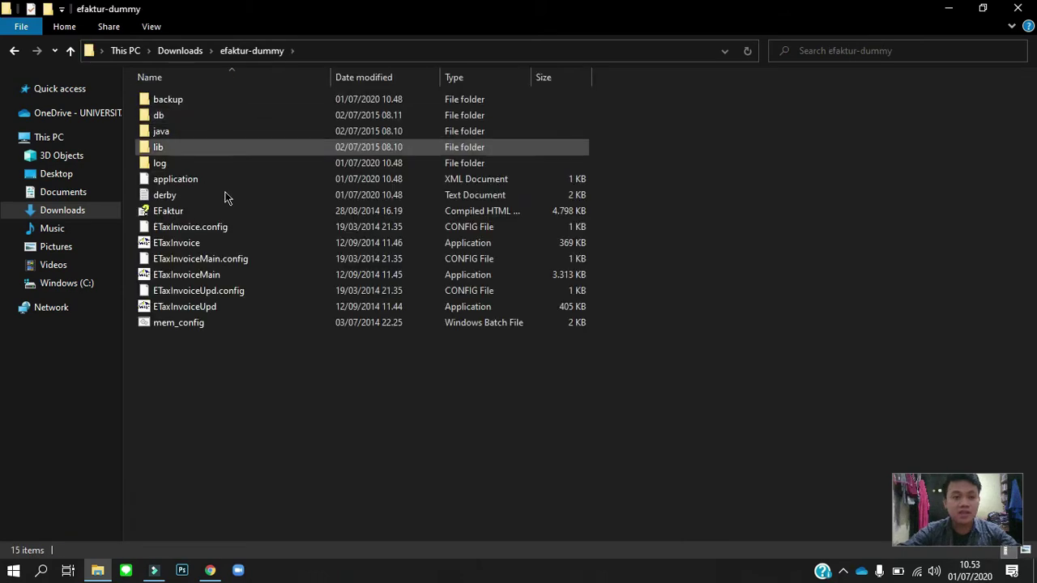
double_click(218, 243)
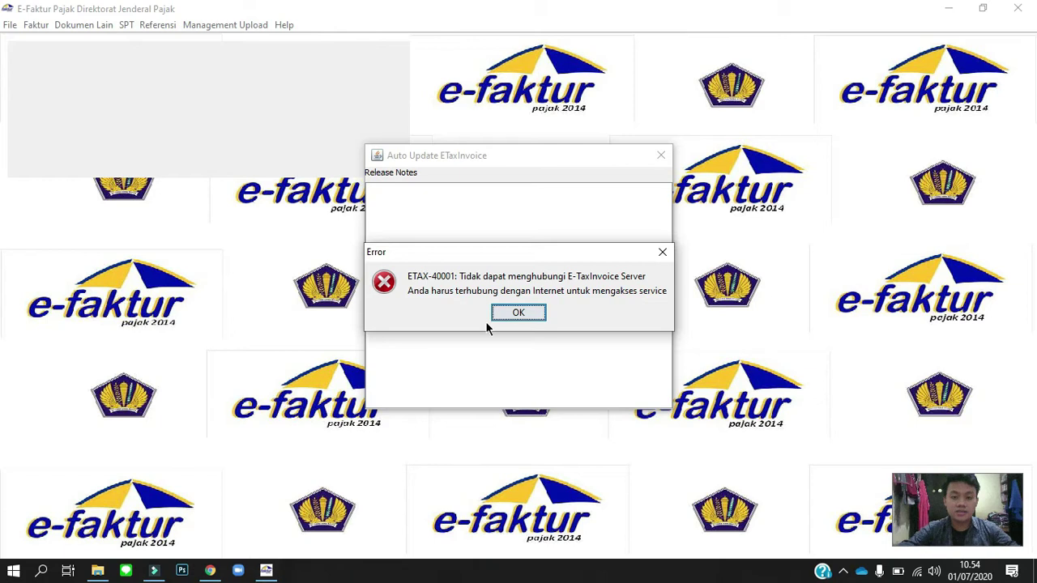
Dismiss the ETAX-40001 server connection error.
left_click(518, 314)
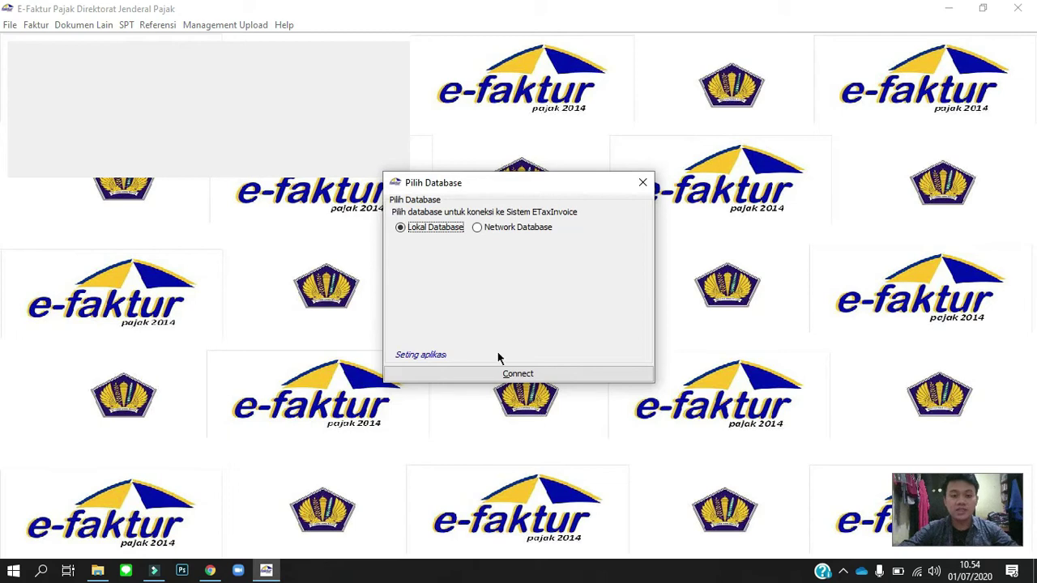
Connect to the Lokal Database and log in with the administrator's user name and password.
left_click(525, 374)
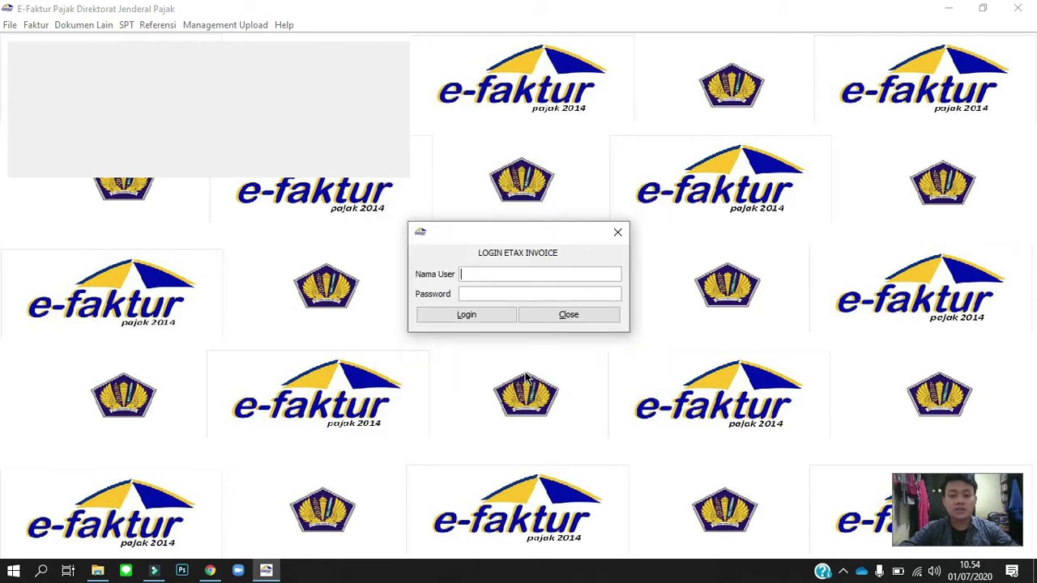
type("A")
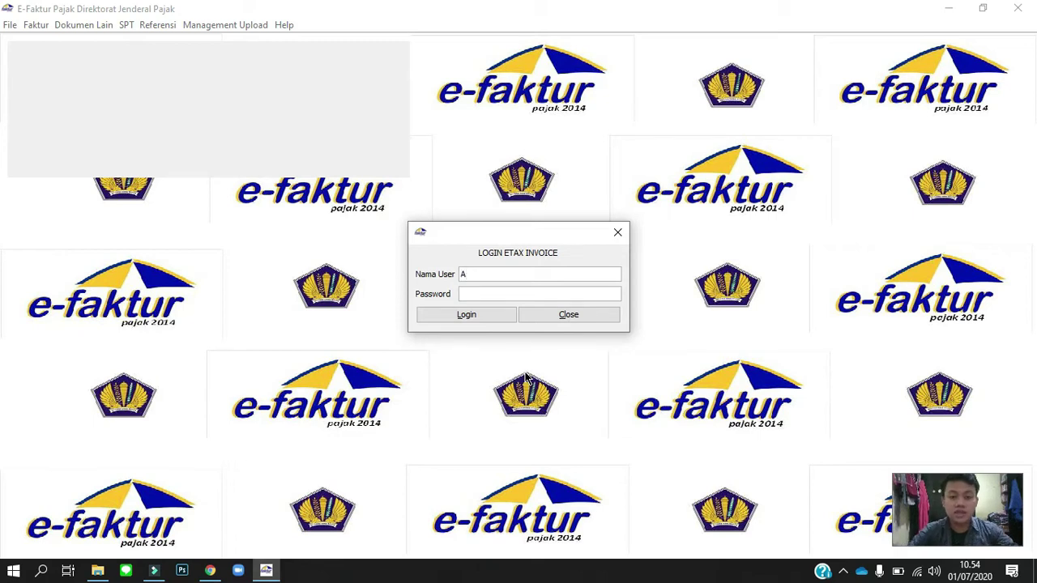
type("dmin")
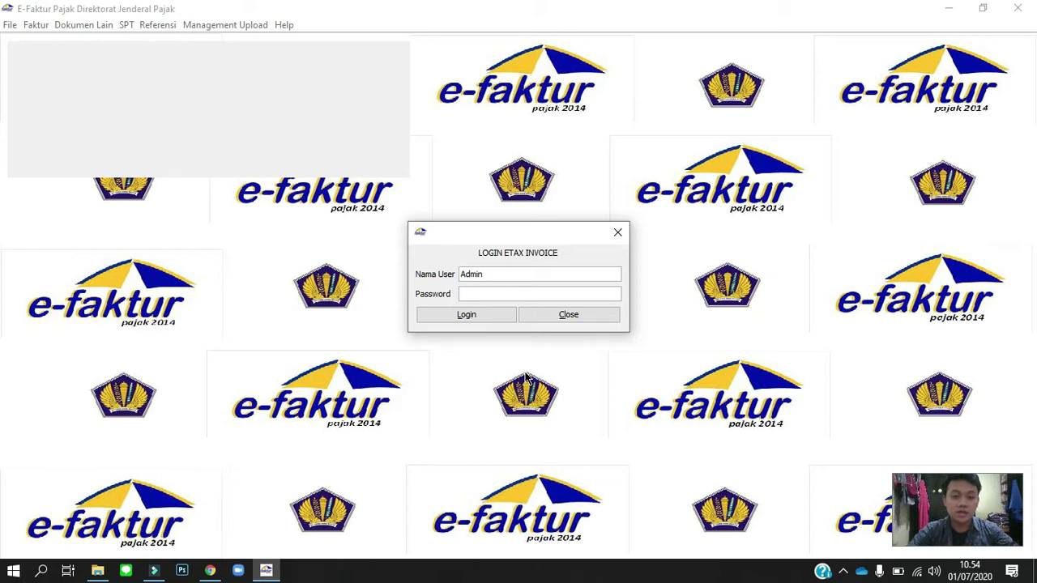
key("Tab")
type("123")
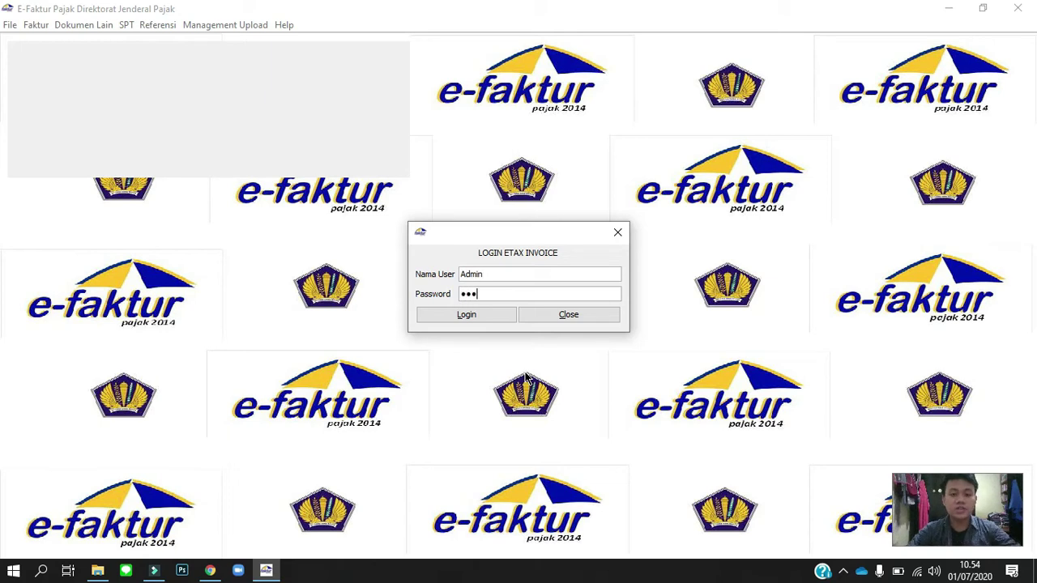
left_click(475, 316)
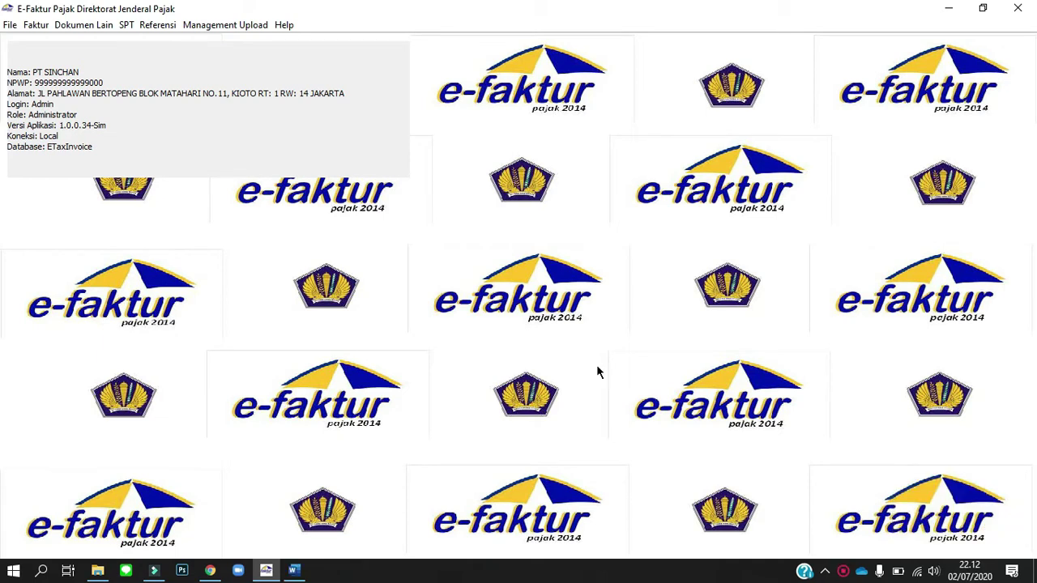
left_click(156, 26)
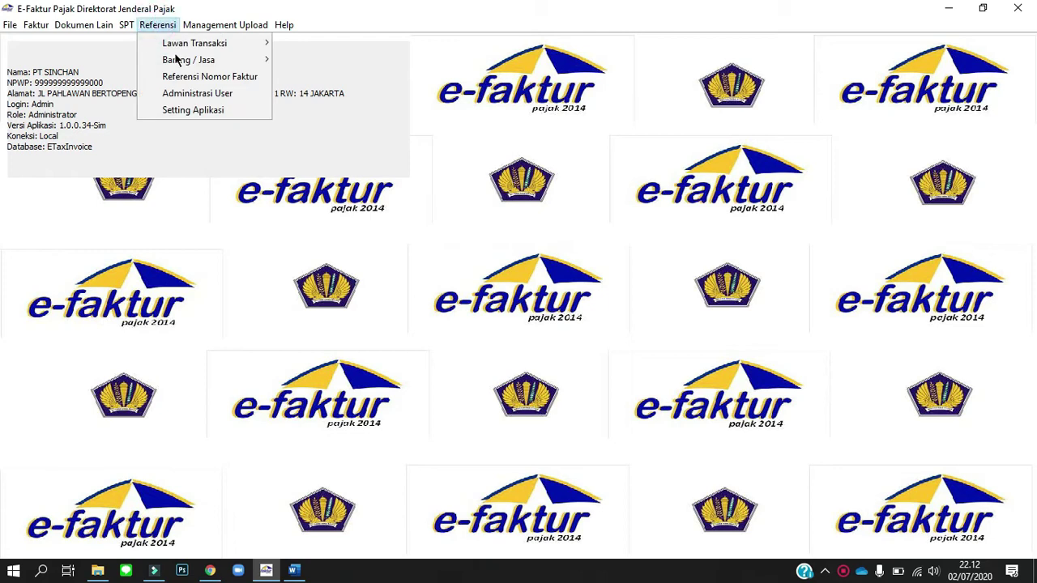
left_click(191, 78)
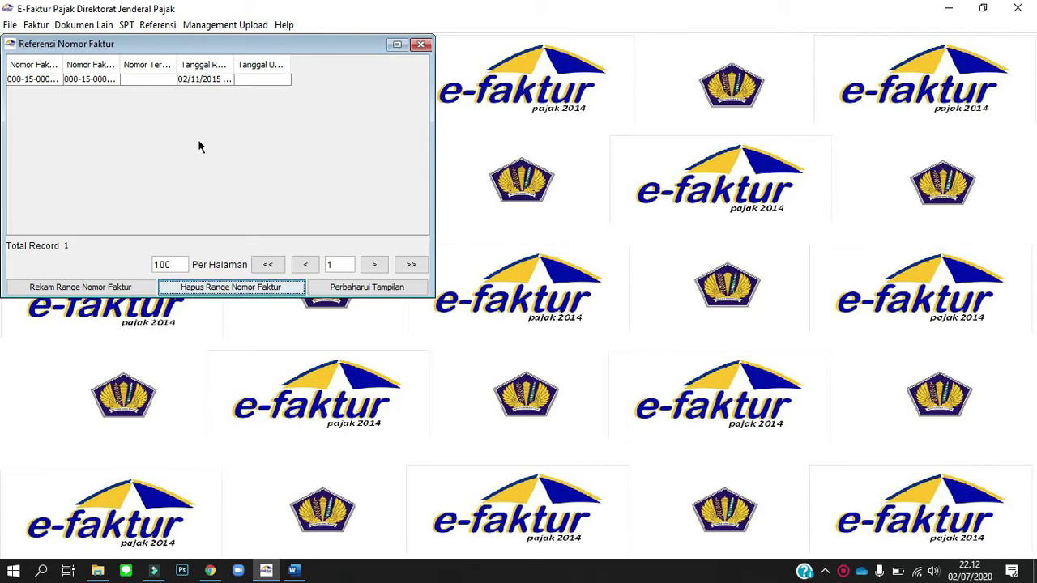
left_click(113, 288)
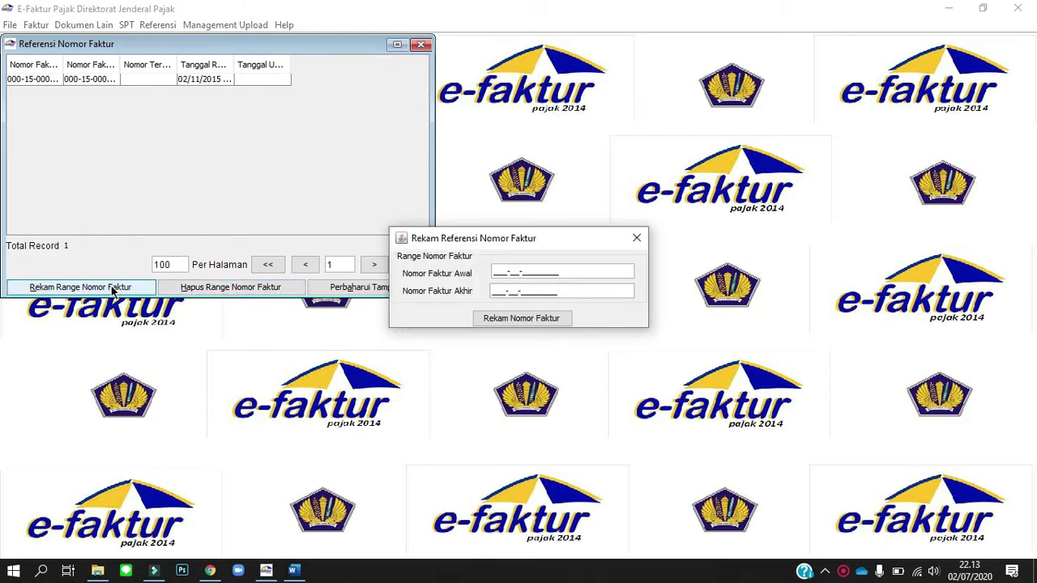
type("000-19-")
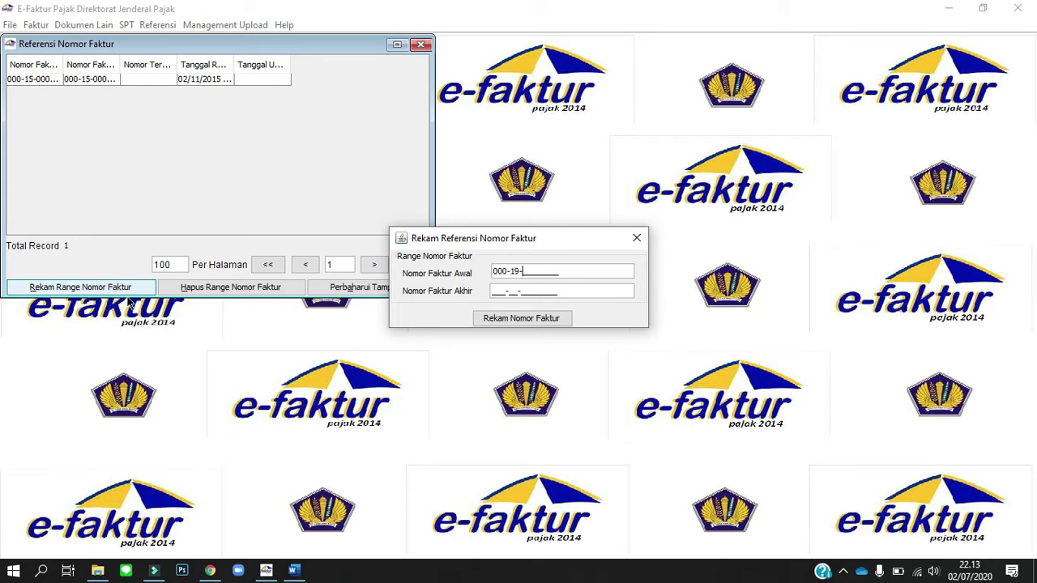
type("00001501")
left_click(492, 291)
type("000-")
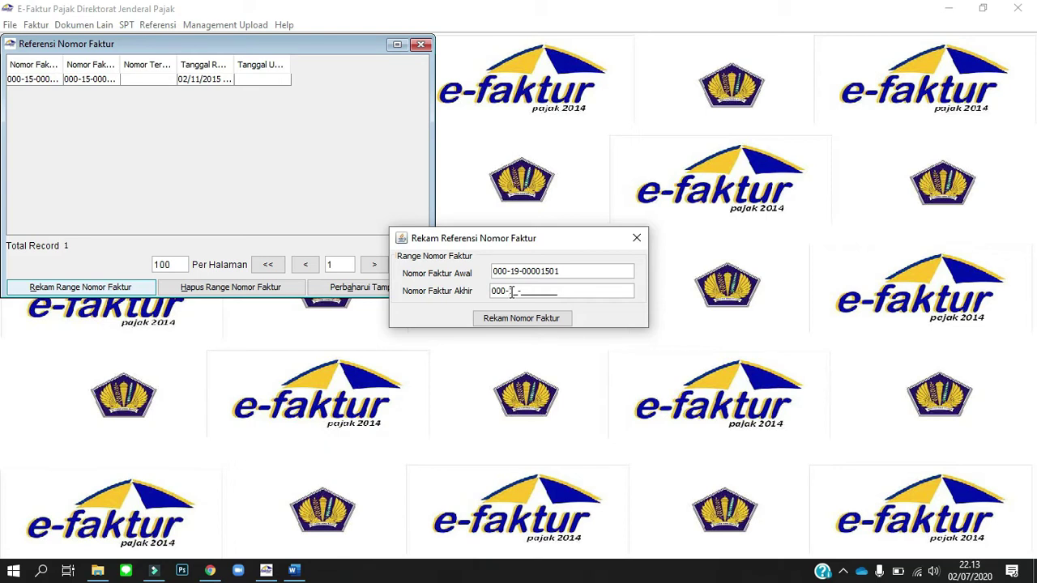
type("19-00001510")
left_click(554, 320)
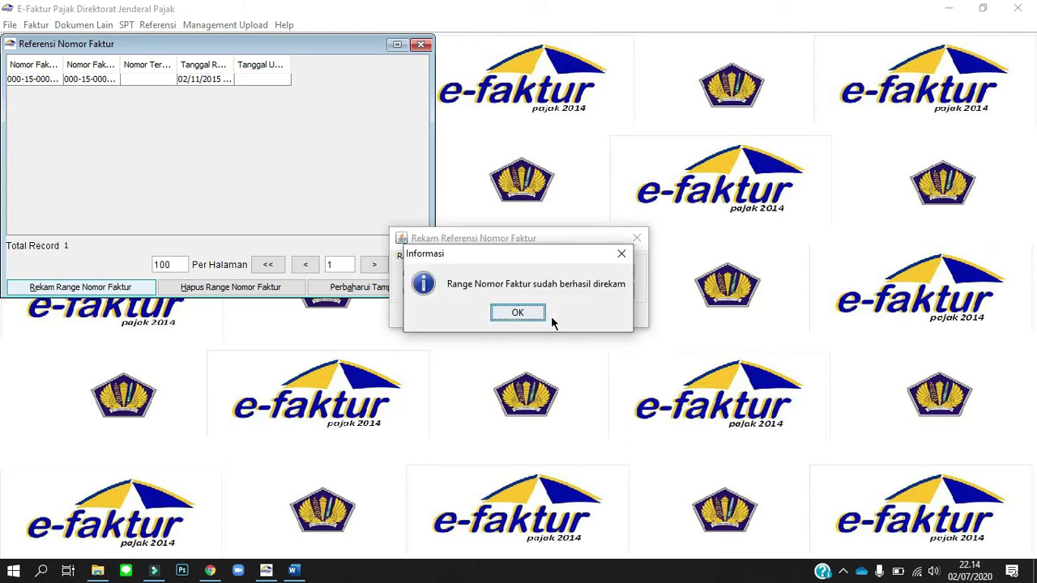
left_click(530, 314)
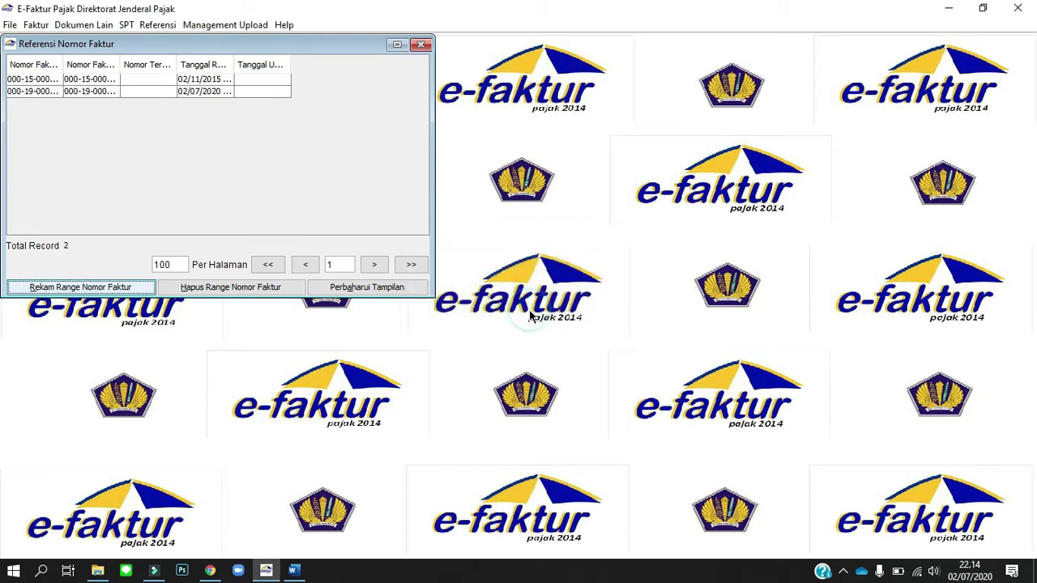
left_click(420, 44)
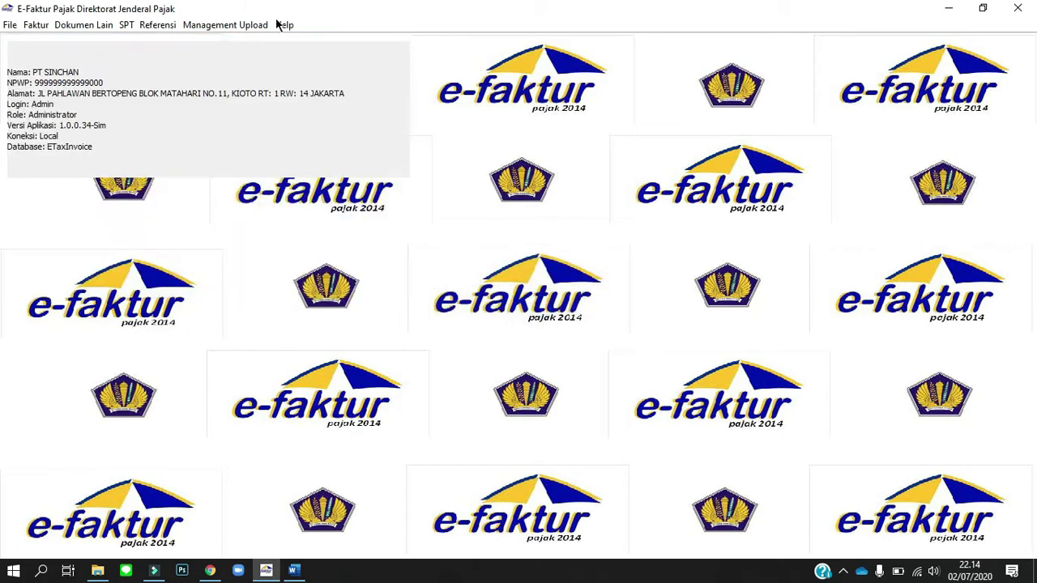
Open Administrasi Barang / Jasa and start a new item, checking the assignment document.
left_click(173, 26)
mouse_move(193, 63)
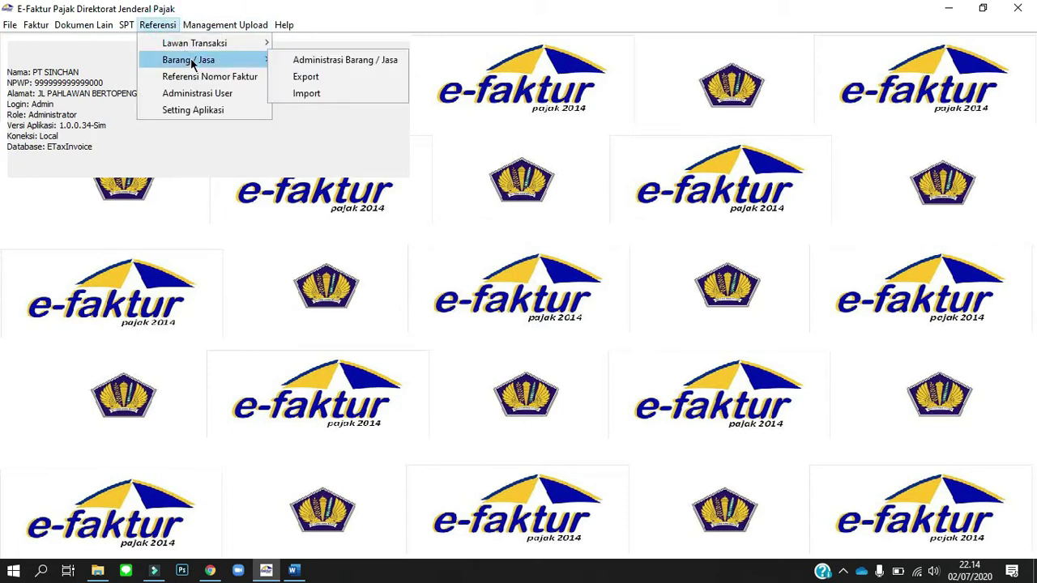
left_click(288, 66)
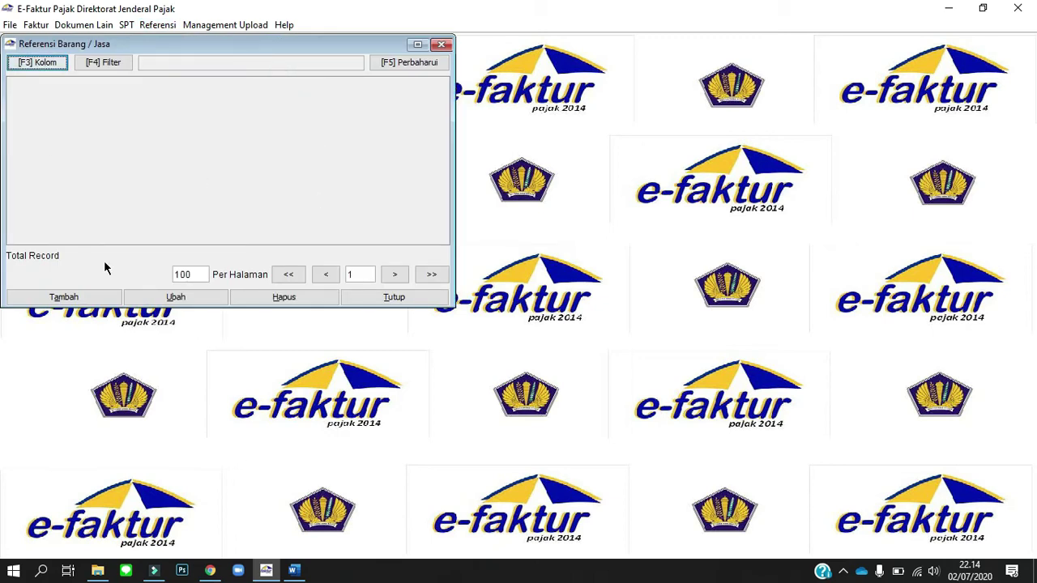
left_click(81, 300)
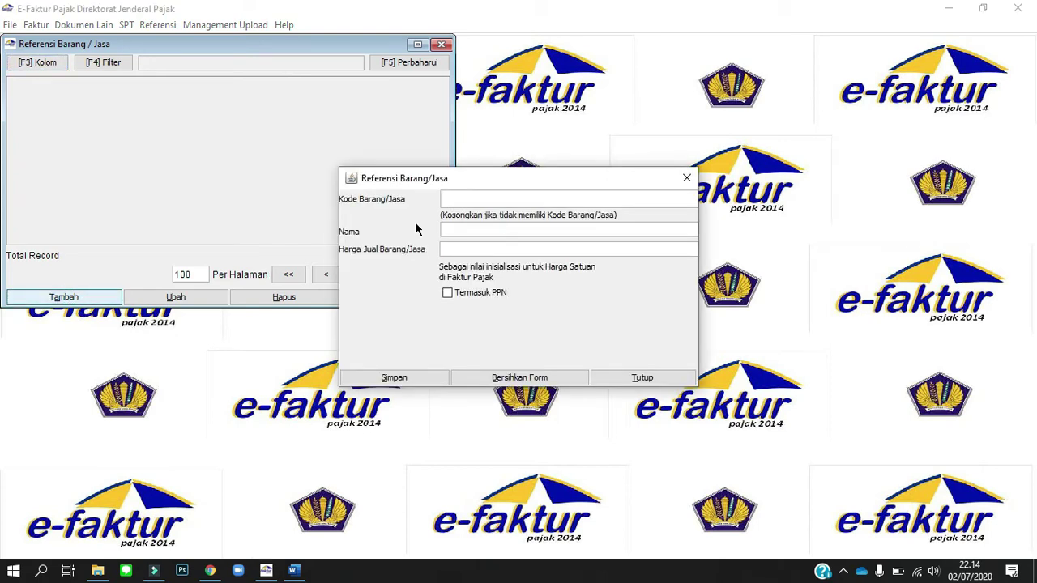
key("alt+Tab")
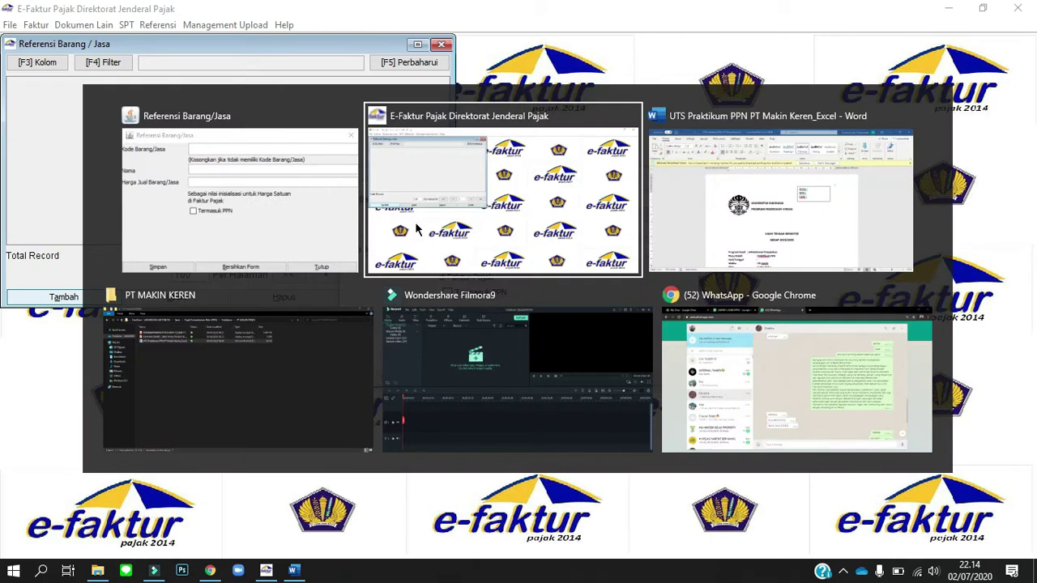
key("alt+Tab")
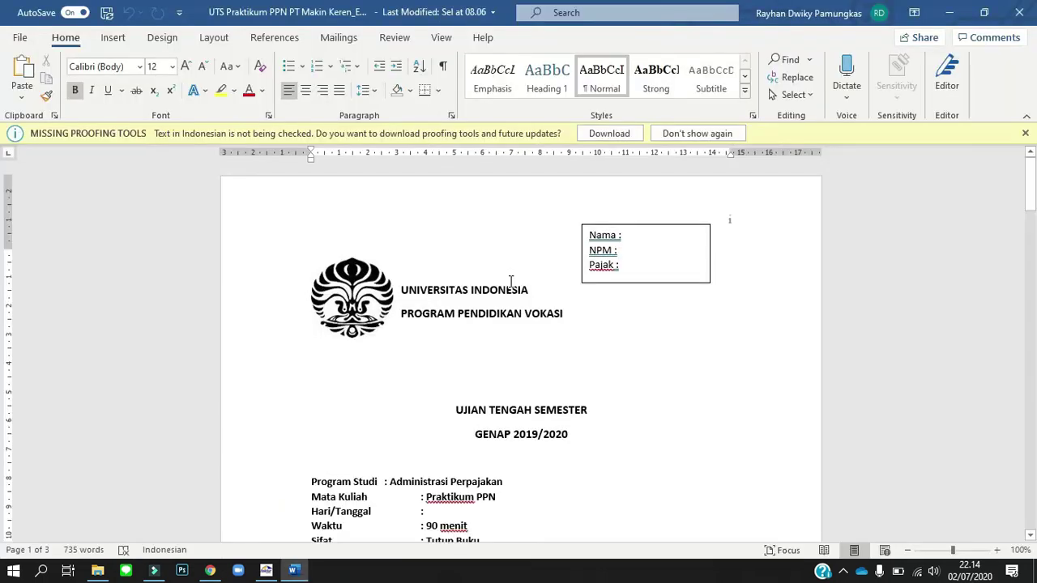
scroll(510, 281, "down", 5)
scroll(510, 281, "down", 2)
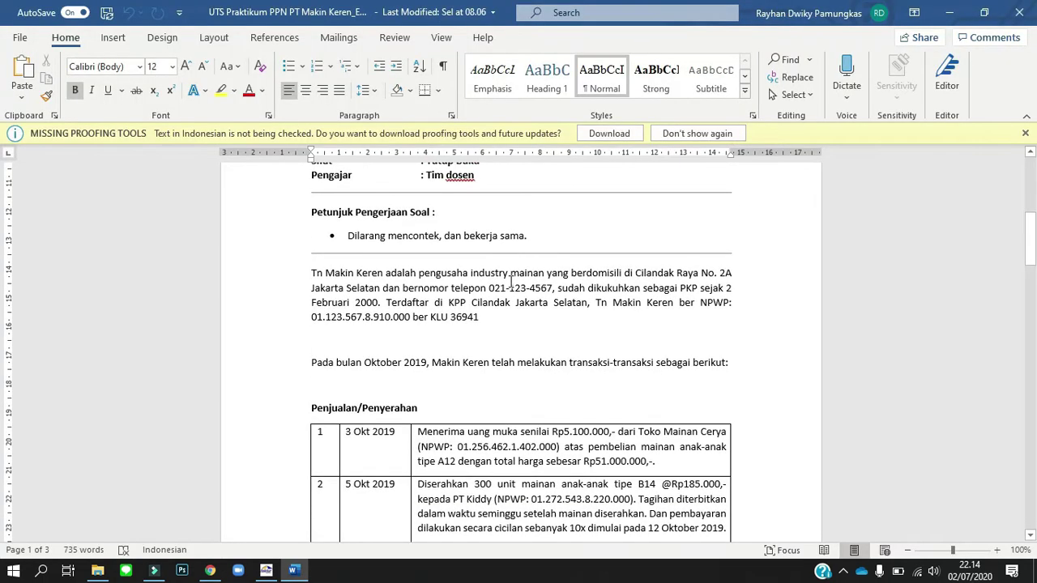
scroll(511, 281, "down", 1)
key("alt+Tab")
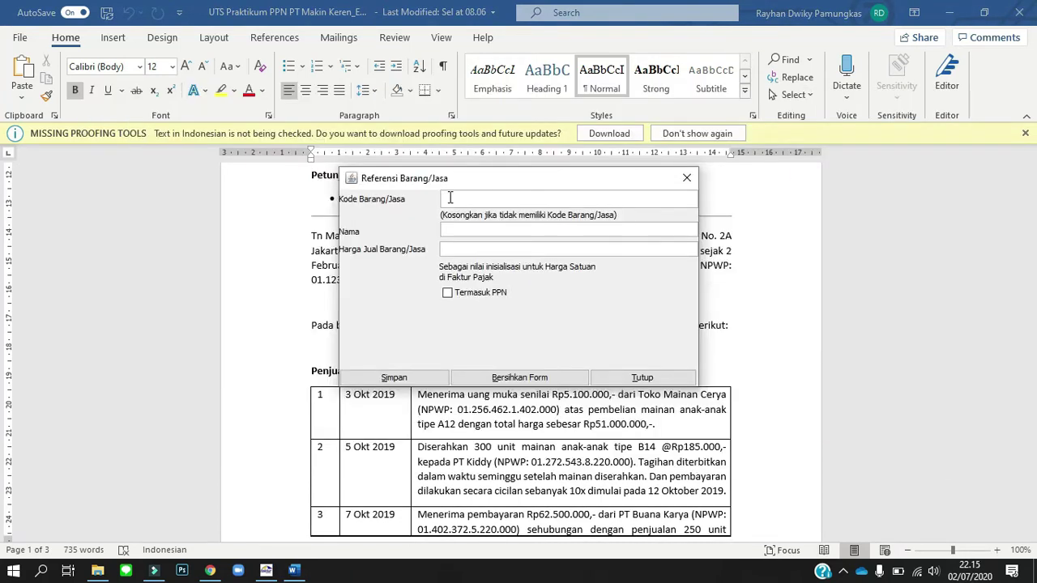
Enter item Mainan priced 10, save it without adding another, and close the list.
left_click(450, 198)
left_click(465, 230)
type("Mainan")
left_click(528, 250)
left_click(422, 381)
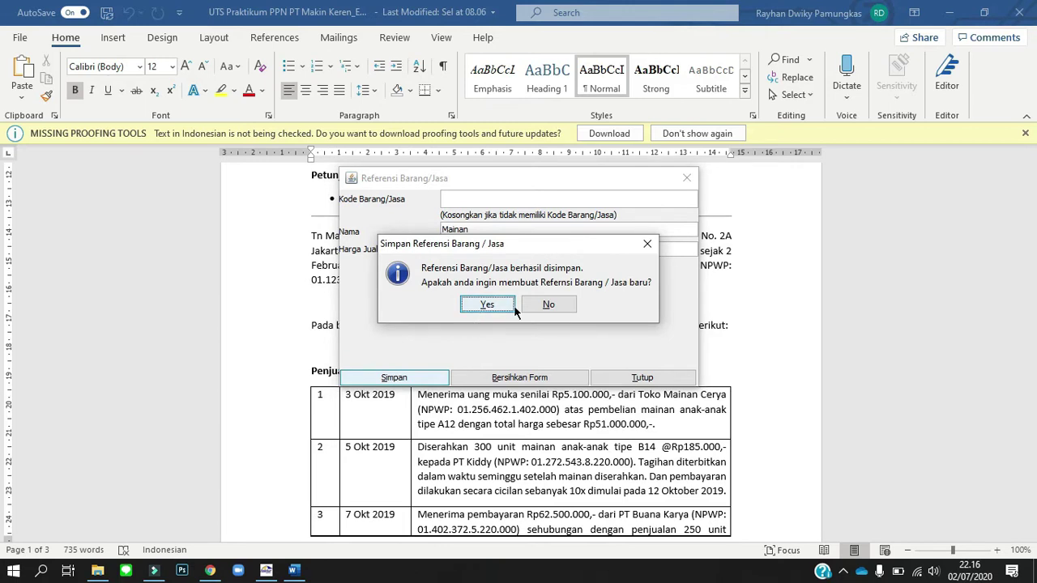
left_click(548, 306)
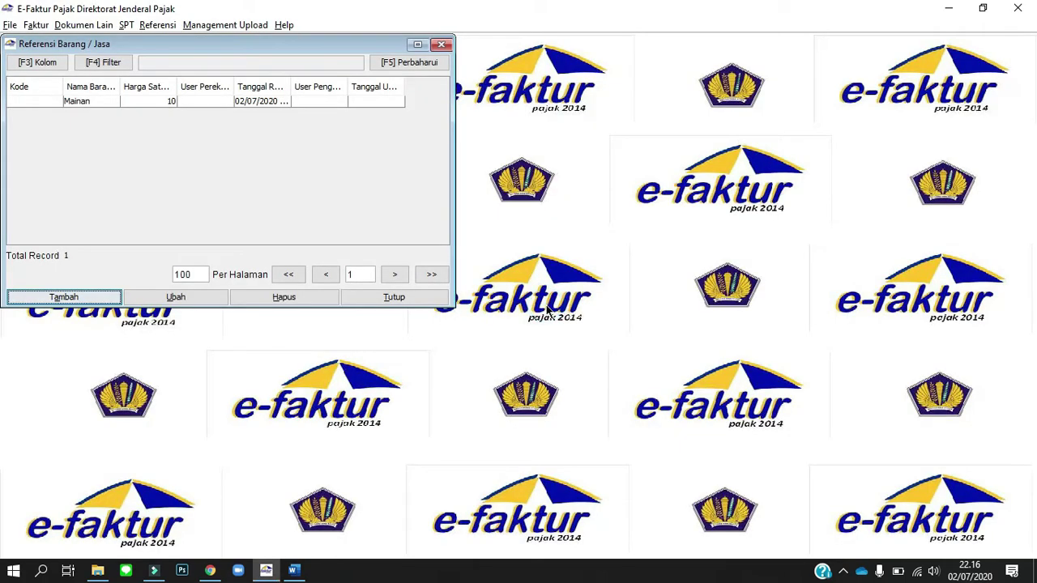
left_click(389, 301)
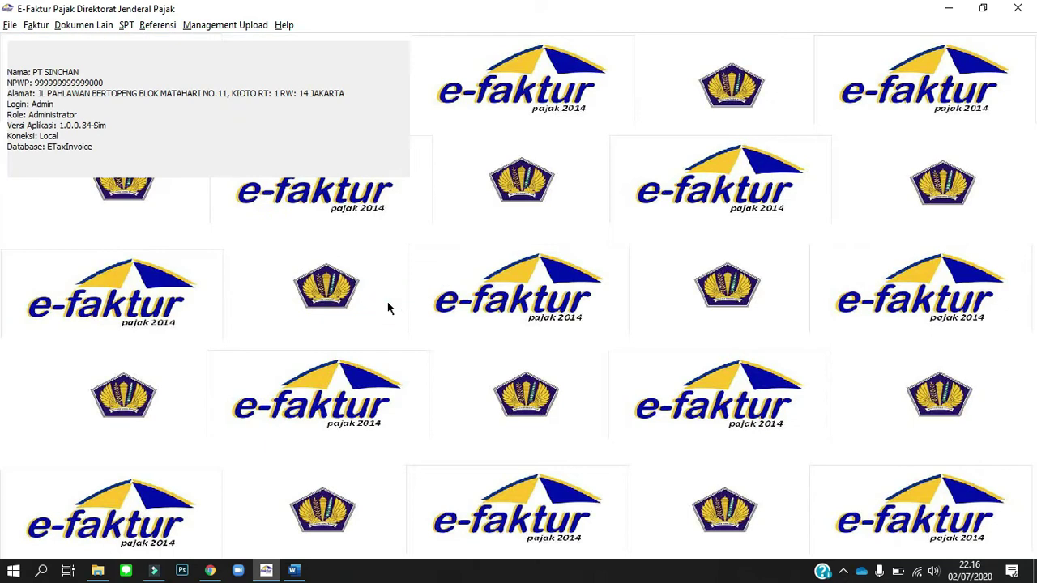
Open Administrasi Lawan Transaksi and start a blank new counterparty entry.
left_click(158, 27)
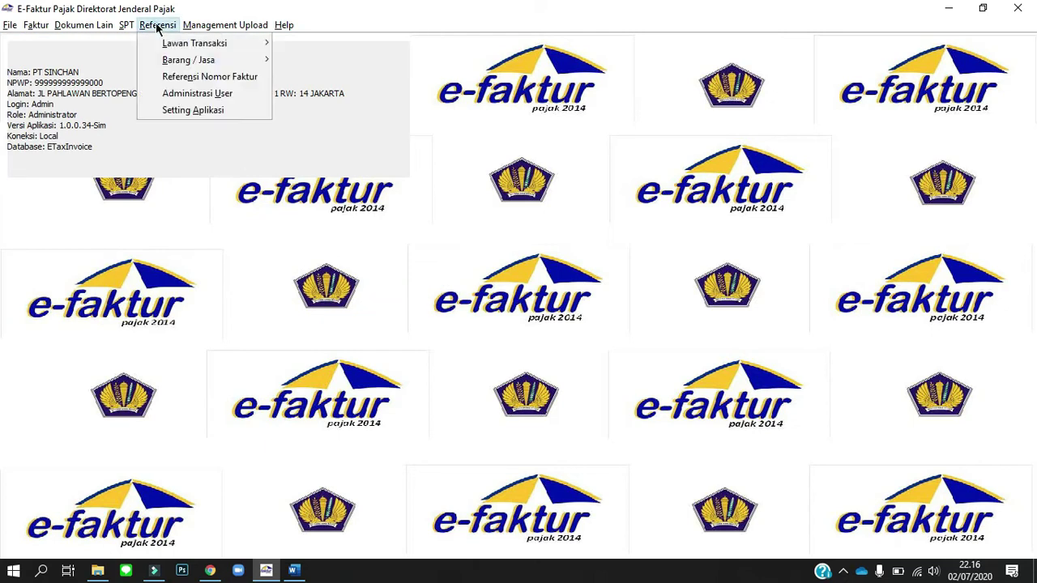
mouse_move(212, 26)
mouse_move(158, 25)
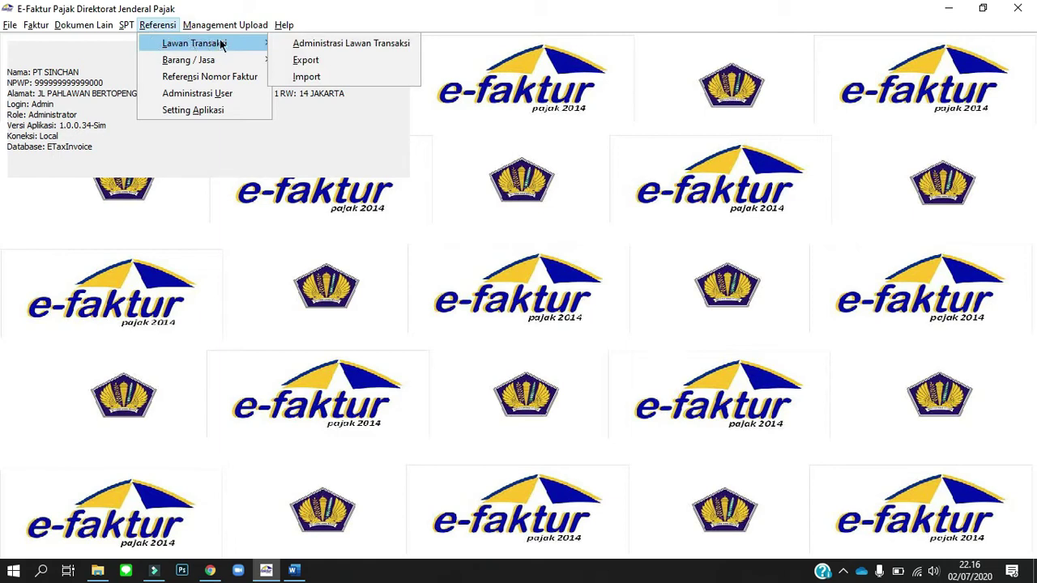
left_click(310, 43)
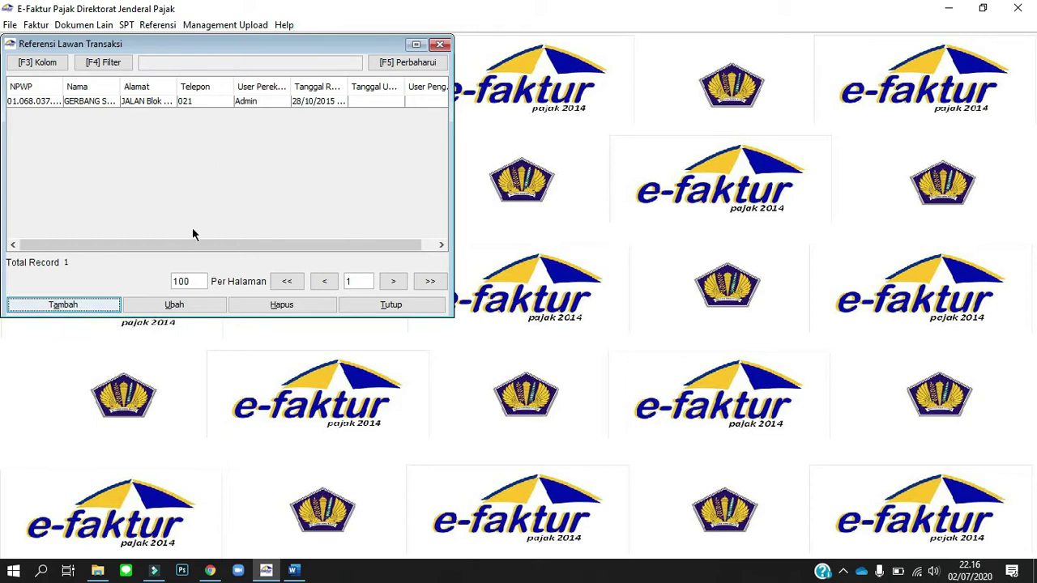
left_click(107, 303)
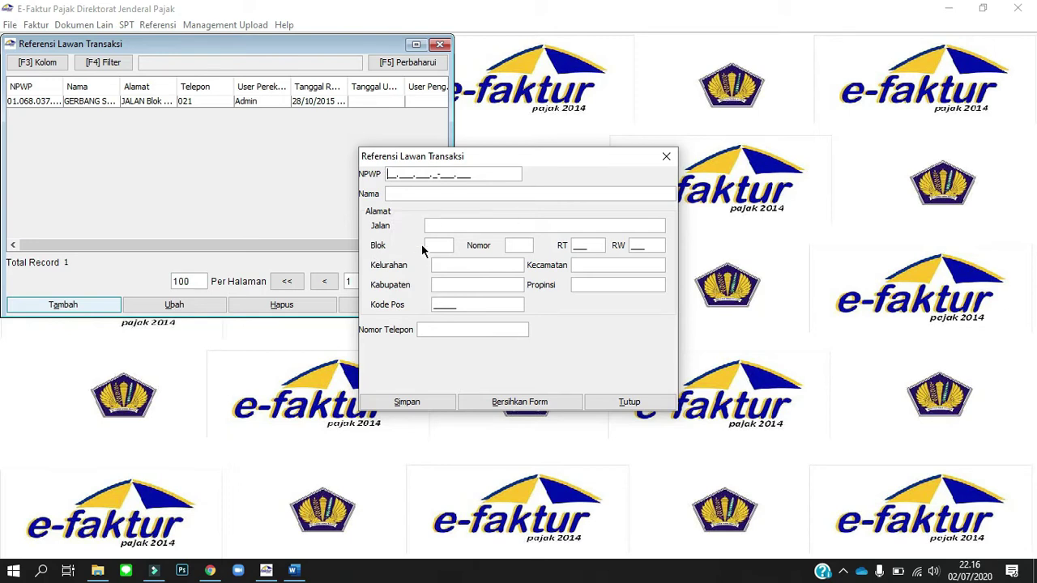
Enter Toko Mainan Cerya's NPWP and name, copied from the assignment document.
key("alt+Tab")
key("alt+Tab")
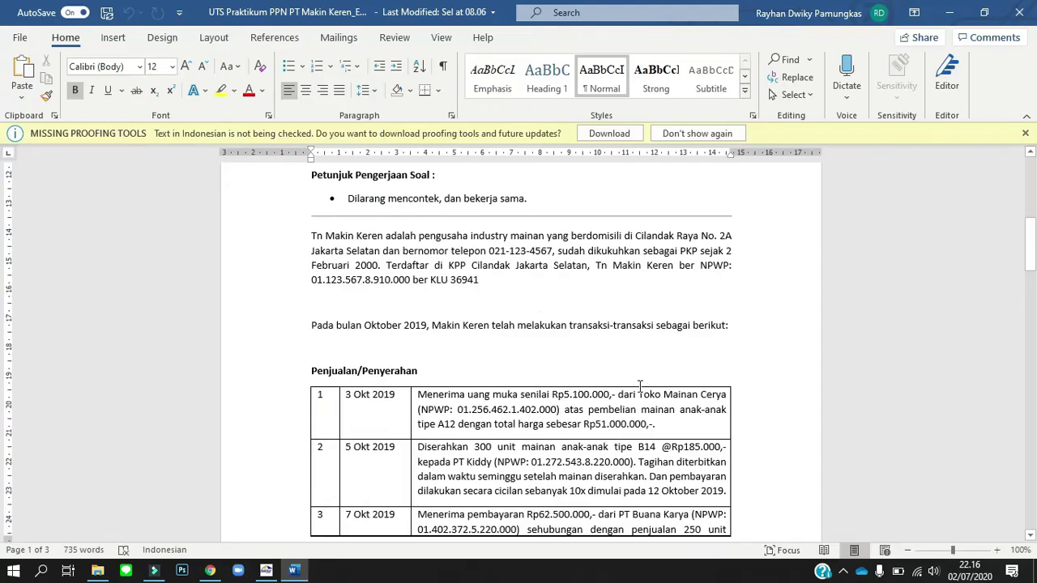
left_click_drag(456, 410, 559, 409)
key("alt+Tab")
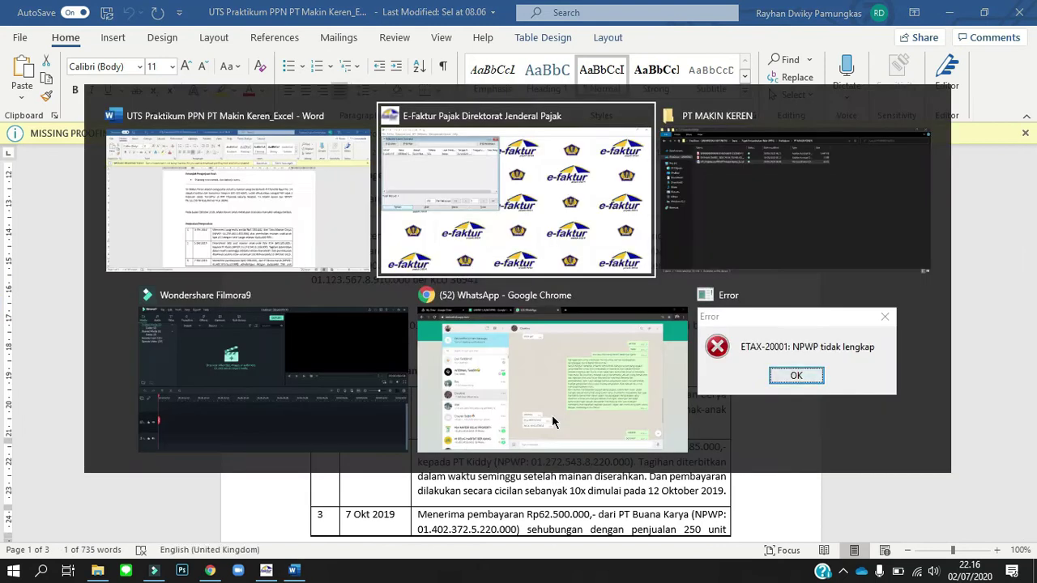
left_click(524, 290)
left_click(390, 176)
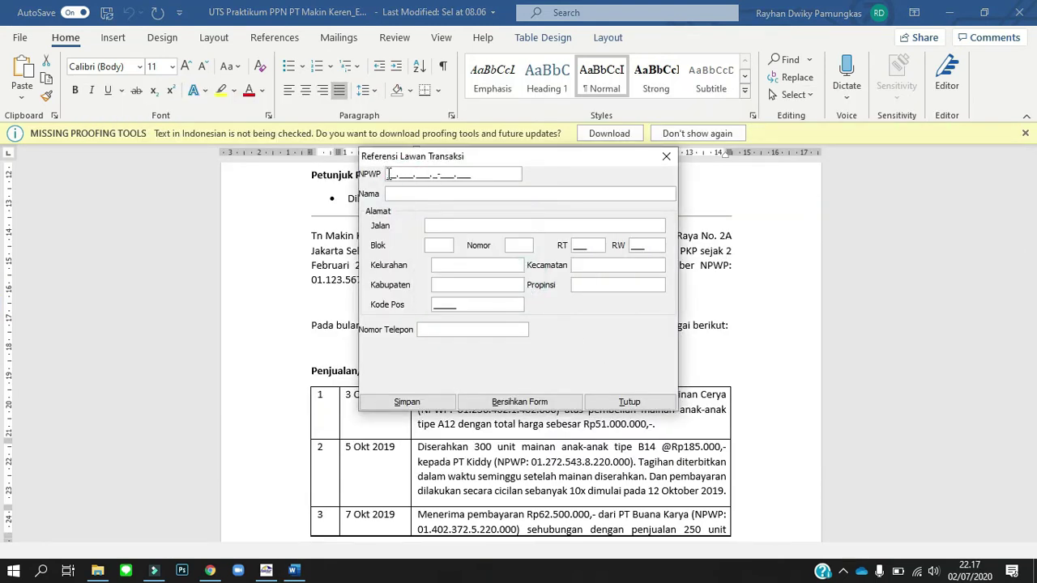
left_click_drag(539, 161, 532, 142)
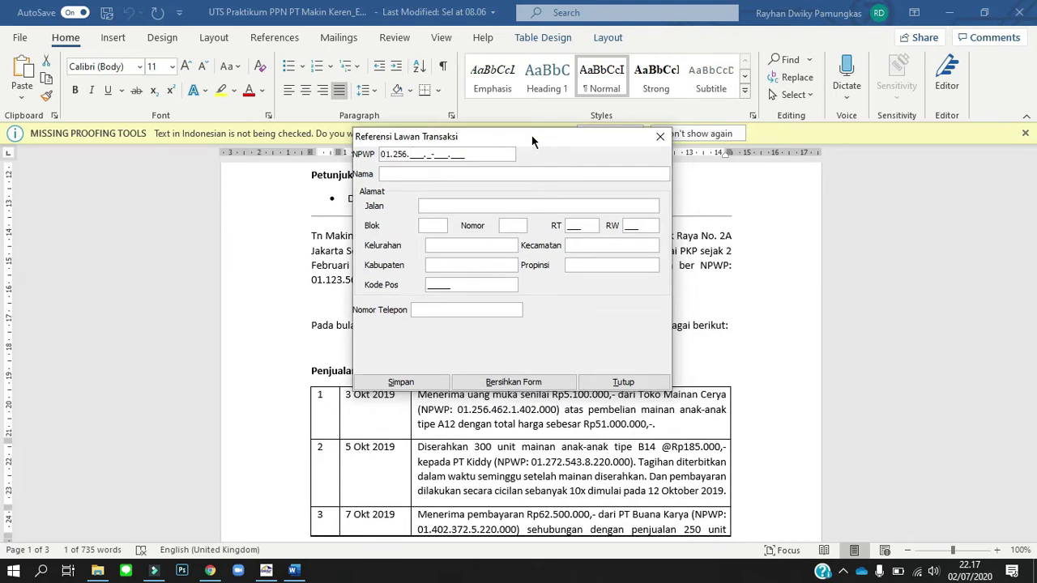
left_click(628, 381)
left_click_drag(638, 395, 725, 405)
key("ctrl+c")
key("alt+Tab")
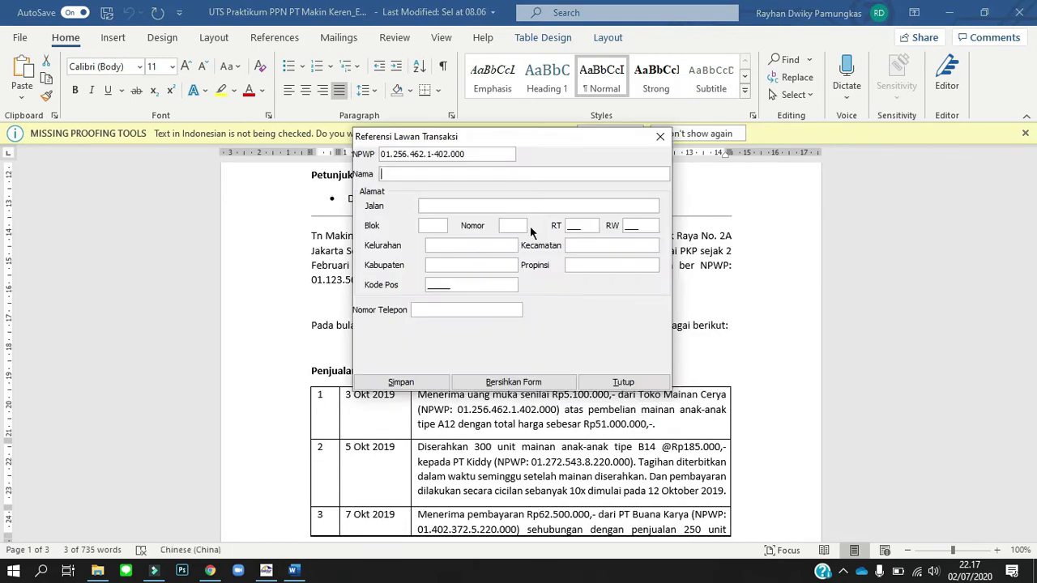
key("ctrl+v")
Fill Toko Mainan Cerya's address (street -, Blok -, number 001, RT 001), phone number, and save.
left_click(436, 207)
type("-")
left_click(432, 225)
type("-")
left_click(504, 225)
left_click(570, 226)
type("001")
left_click(628, 225)
type("001")
left_click(479, 247)
type("-")
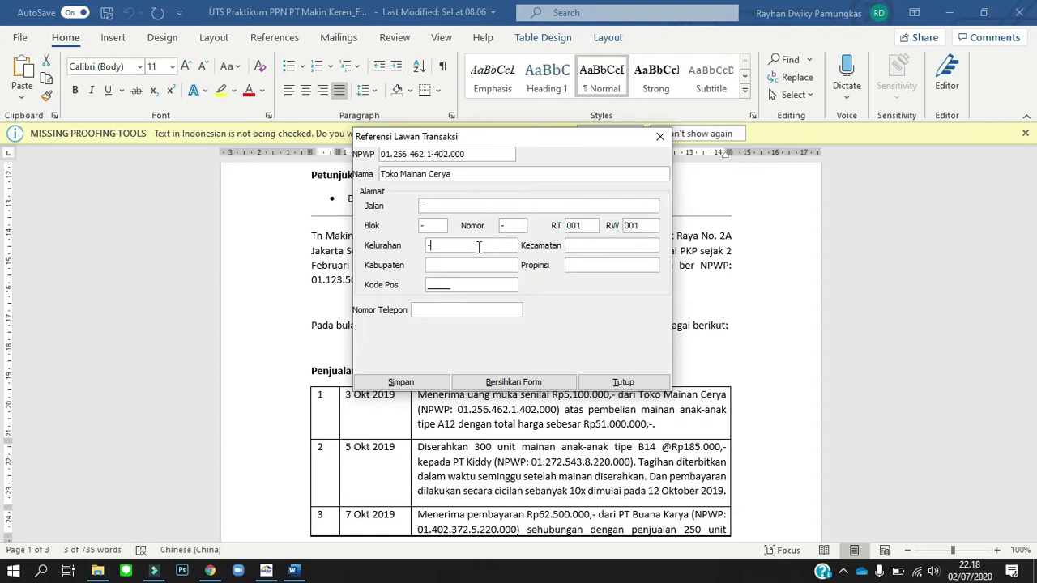
type("12345")
left_click(468, 311)
left_click(427, 381)
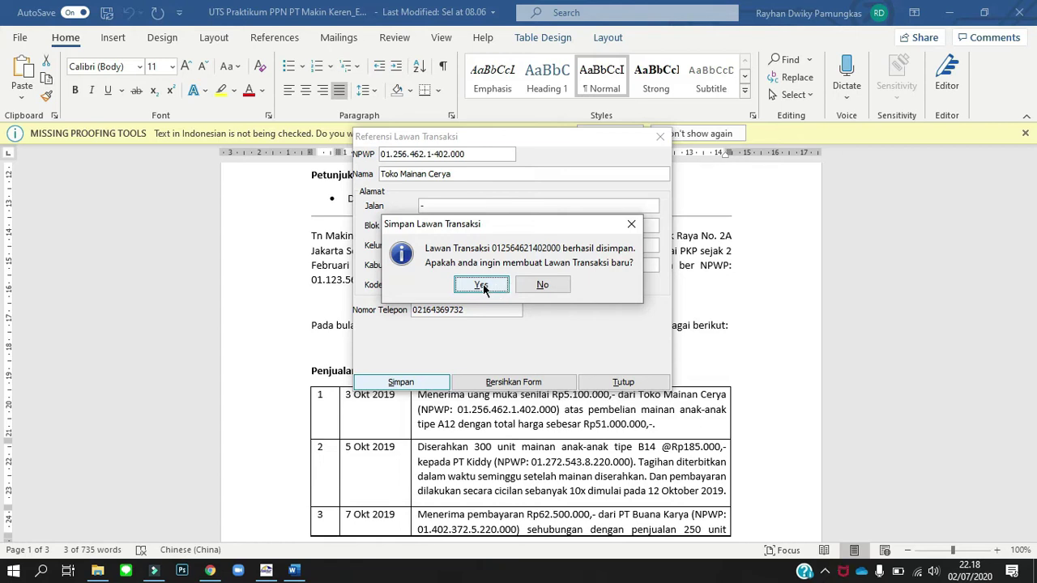
Record PT Kiddy with its NPWP, postal code 12345 and adjusted phone number, and save it.
left_click(497, 286)
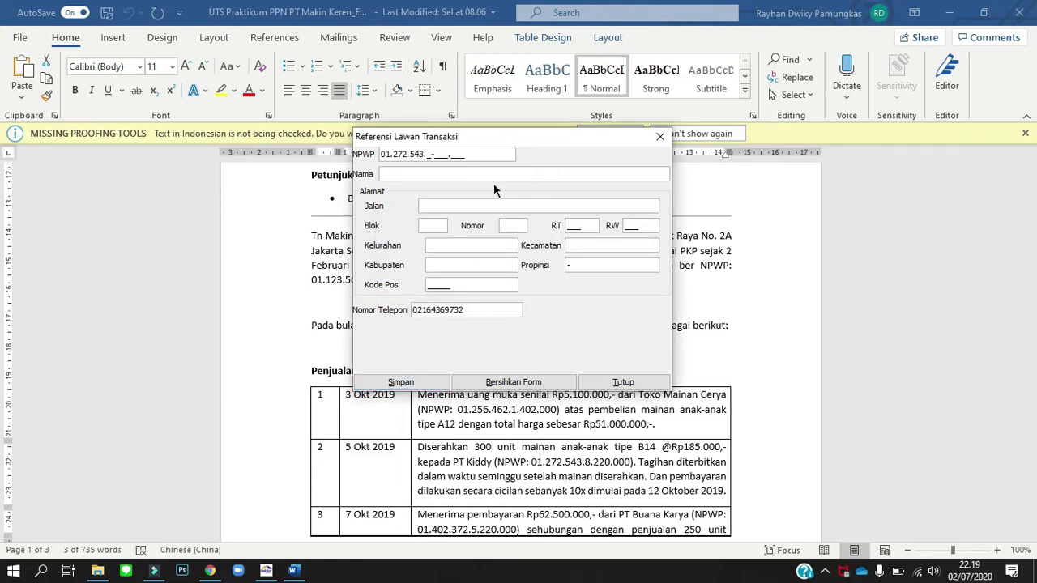
left_click(474, 462)
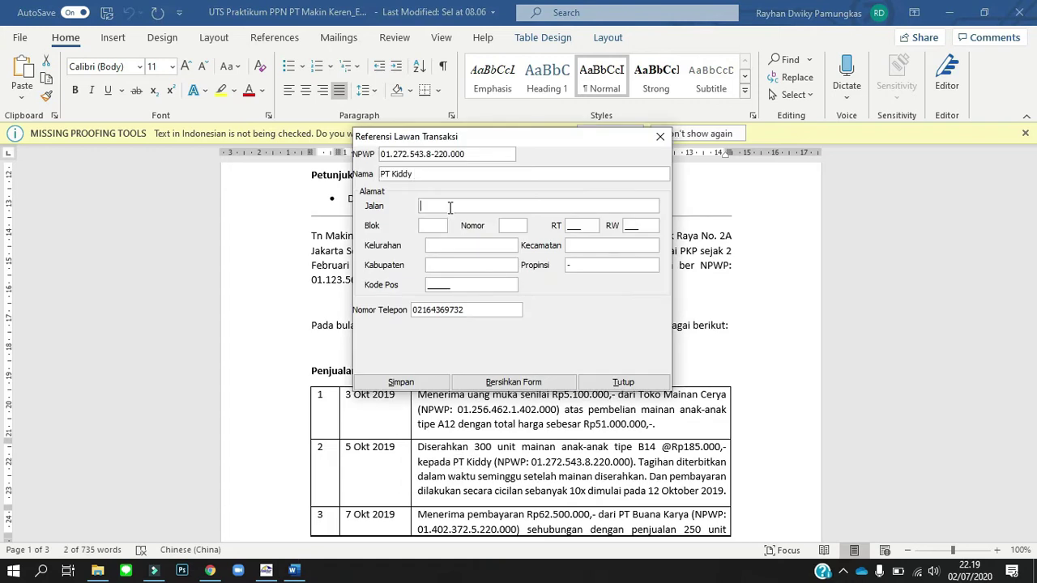
type("12345")
key("Tab")
key("BackSpace")
key("BackSpace")
key("BackSpace")
type("321")
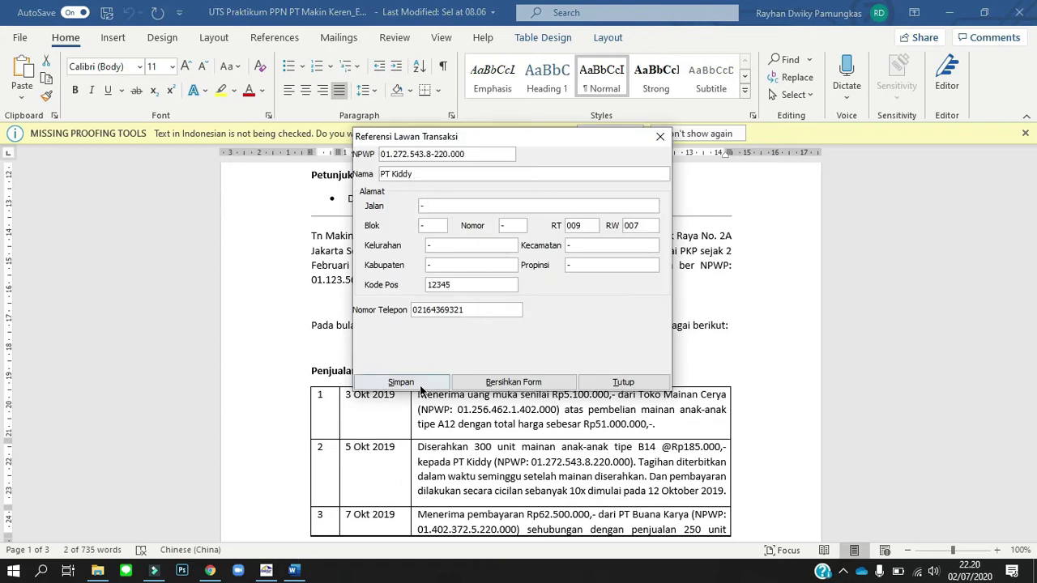
left_click(421, 385)
left_click(497, 286)
Record PT Buana Karya with its NPWP, name from the document, postal code and phone, and save it.
left_click(384, 154)
left_click(524, 171)
left_click_drag(615, 515, 689, 520)
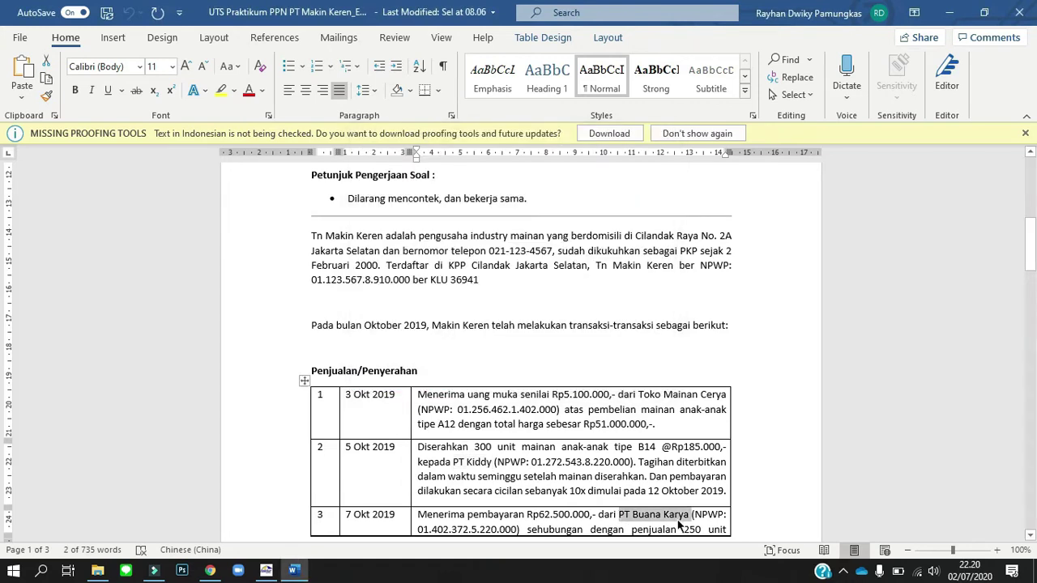
key("ctrl+c")
key("alt+Tab")
key("ctrl+v")
left_click(489, 208)
type("-512345")
left_click(475, 311)
key("BackSpace")
key("BackSpace")
key("BackSpace")
type("653")
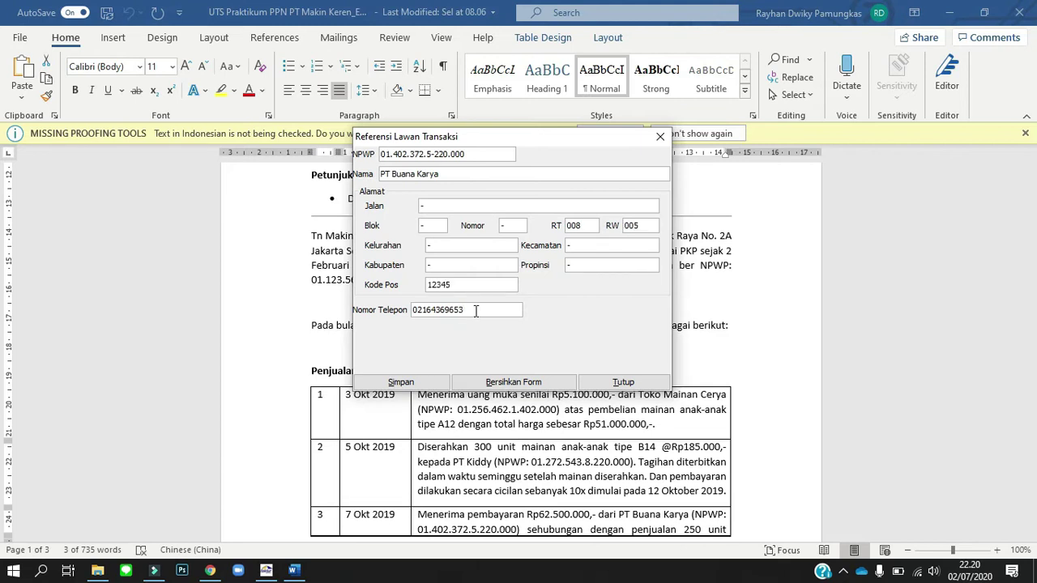
left_click(420, 385)
left_click(497, 286)
Start the shop owner's entry: type and correct the NPWP, then paste the owner's name.
scroll(732, 418, "down", 5)
left_click(381, 154)
left_click(509, 263)
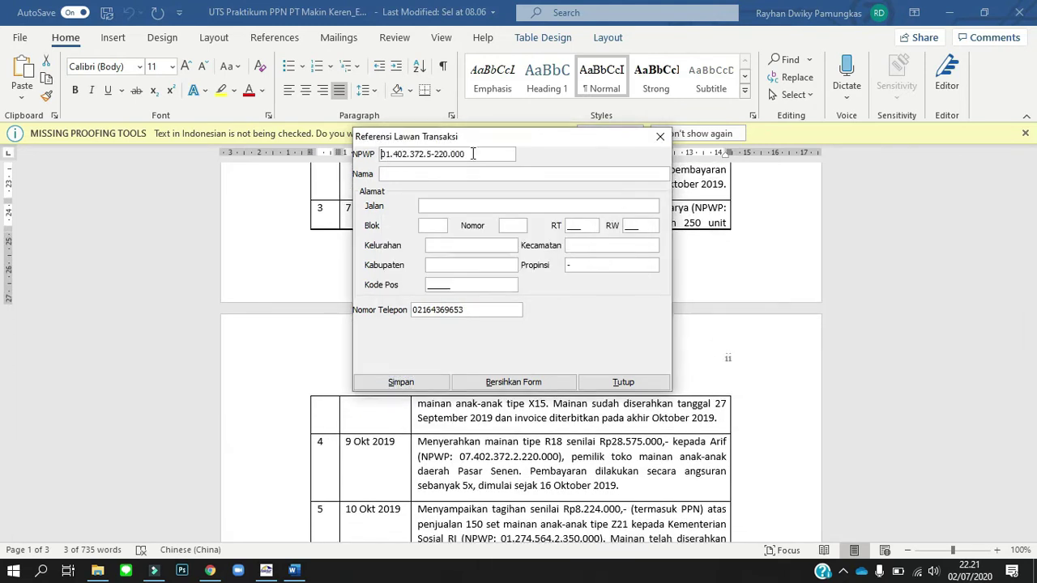
left_click(431, 154)
key("BackSpace")
type("2")
double_click(718, 441)
key("ctrl+c")
key("alt+Tab")
left_click(424, 171)
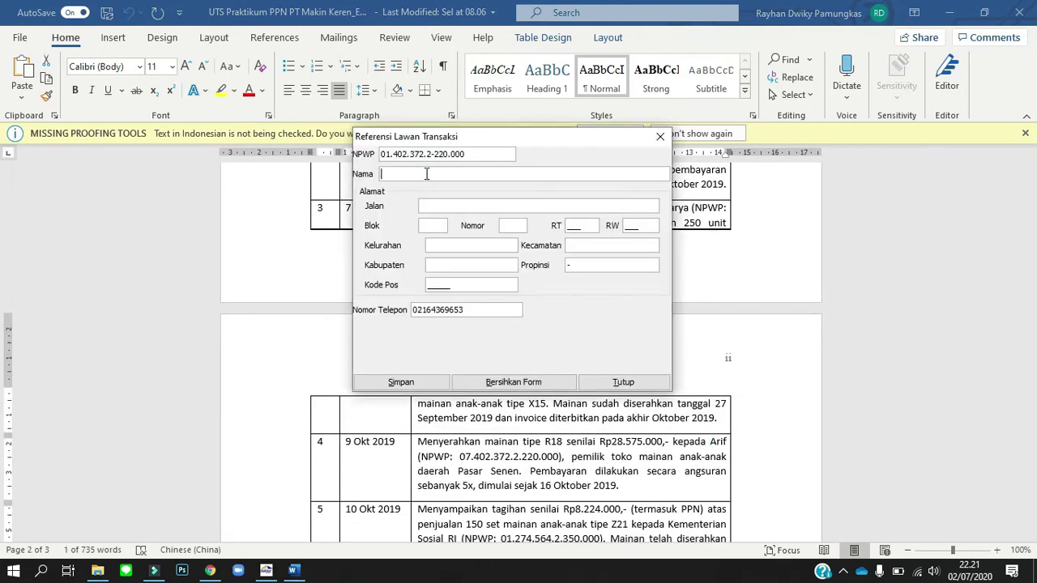
key("ctrl+v")
Fix the invalid NPWP after checking the course page, then fill RT 006, RW 005 and postal code 12345.
left_click(513, 259)
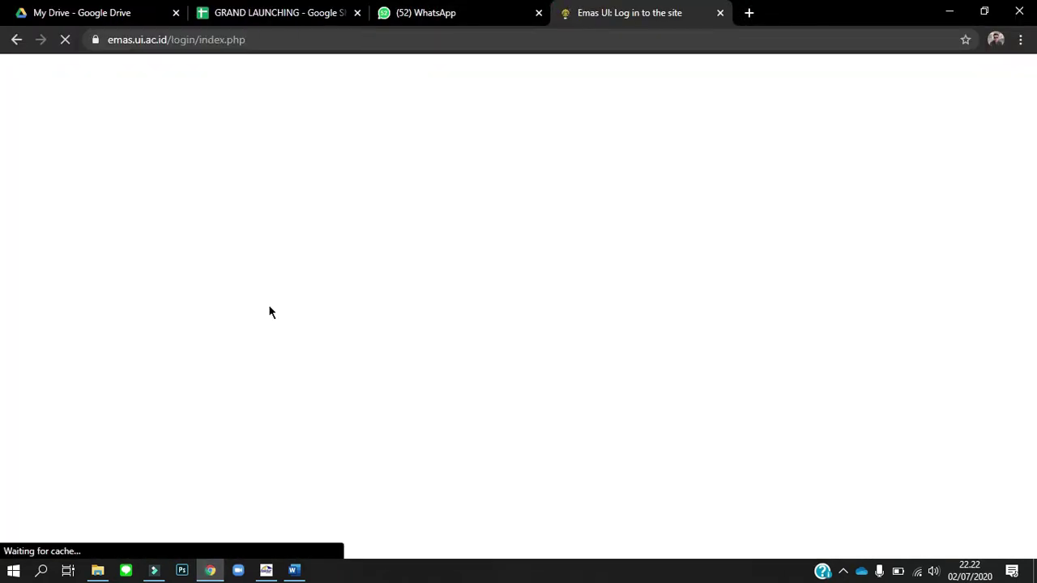
left_click(250, 394)
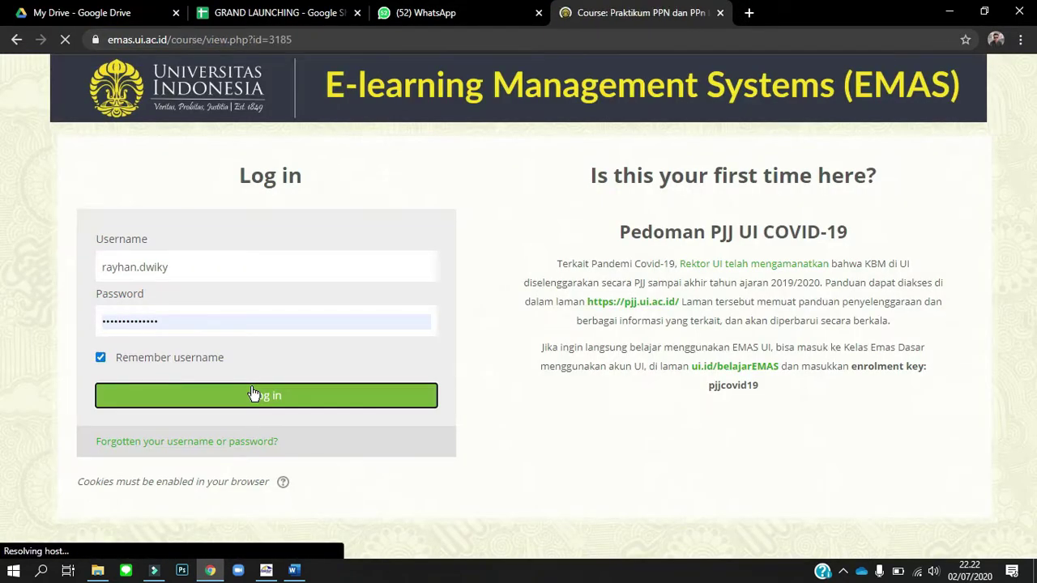
scroll(254, 394, "down", 15)
scroll(254, 393, "up", 5)
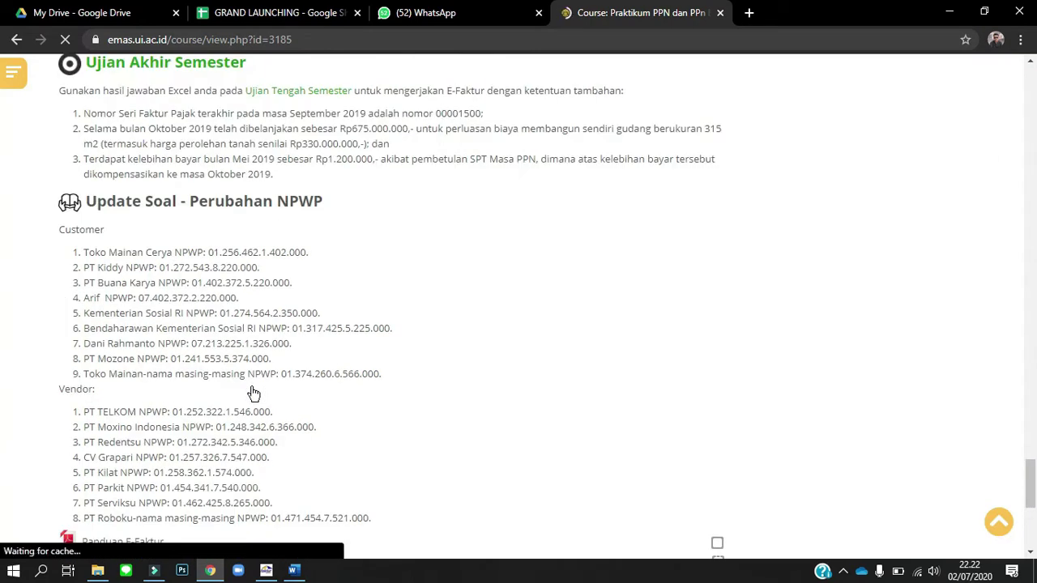
key("alt+Tab")
left_click(563, 261)
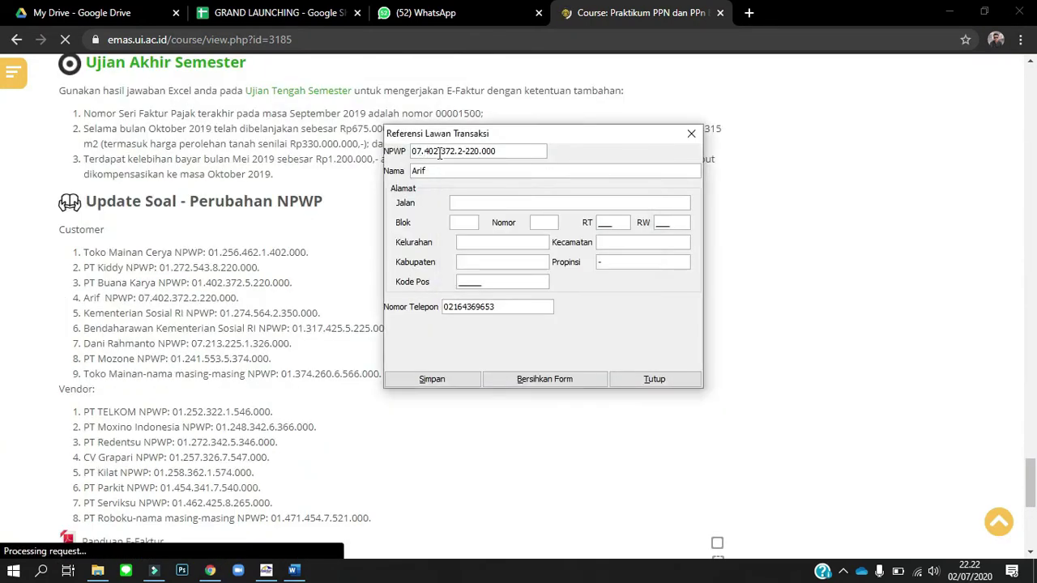
key("alt+Tab")
type("006\t005\t-\t-\t-\t\t12345")
key("BackSpace")
key("BackSpace")
key("BackSpace")
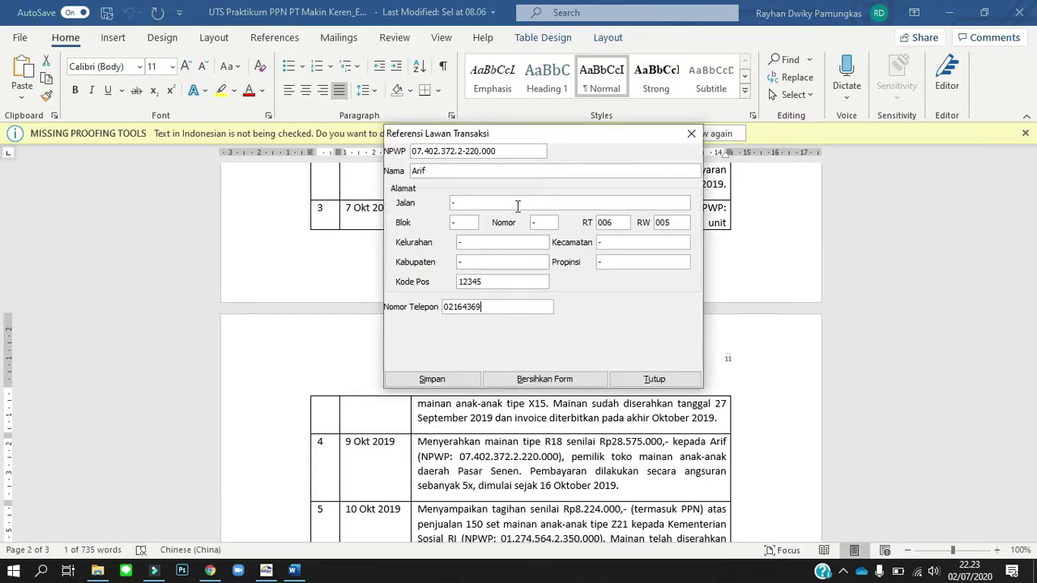
Finish the current counterparty with a phone number ending 543 and save it.
type("543")
key("Tab")
key("space")
scroll(561, 402, "down", 2)
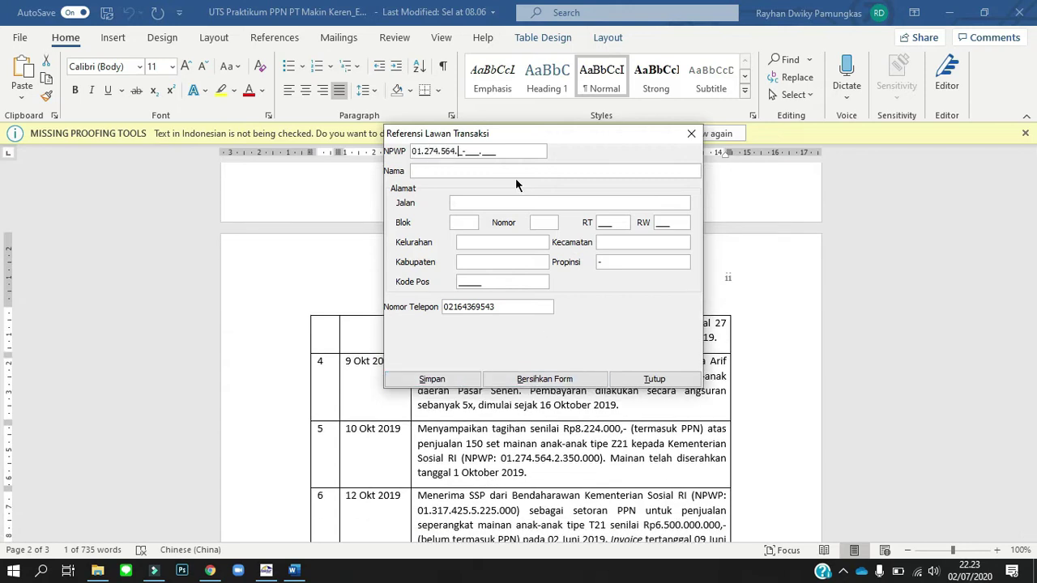
left_click_drag(683, 444, 458, 458)
key("ctrl+c")
key("alt+Tab")
key("ctrl+v")
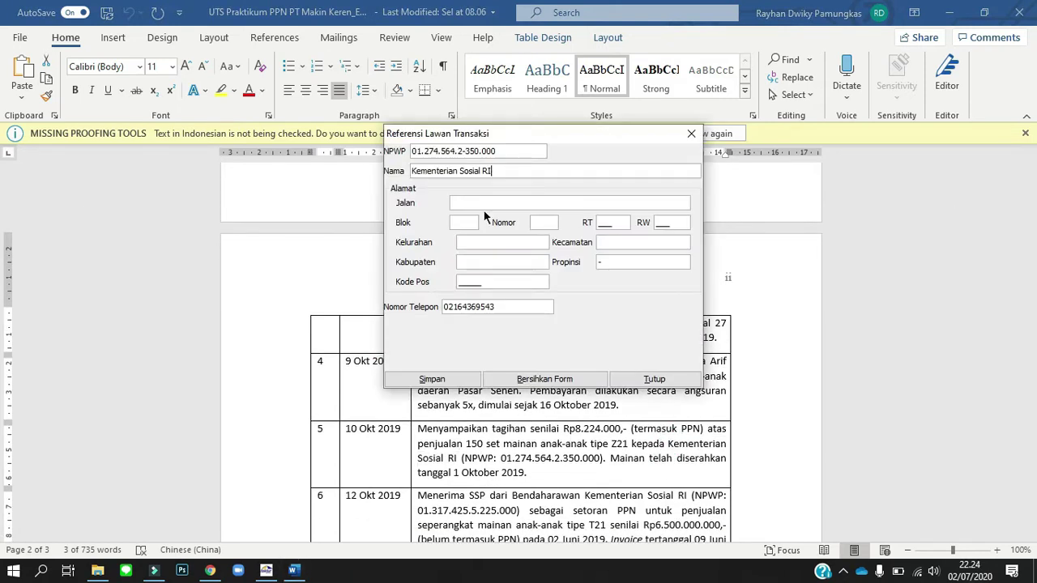
type("-\t-\t-\t006\t005\t-\t-\t-\t\t12345")
key("BackSpace")
key("BackSpace")
key("BackSpace")
type("675")
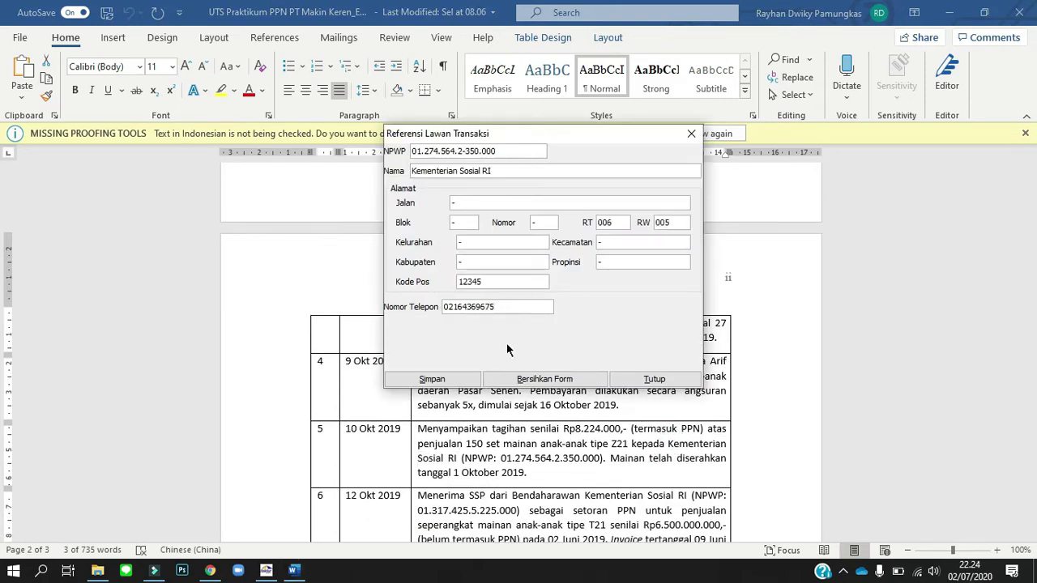
key("Tab")
key("space")
scroll(453, 405, "down", 1)
left_click(414, 150)
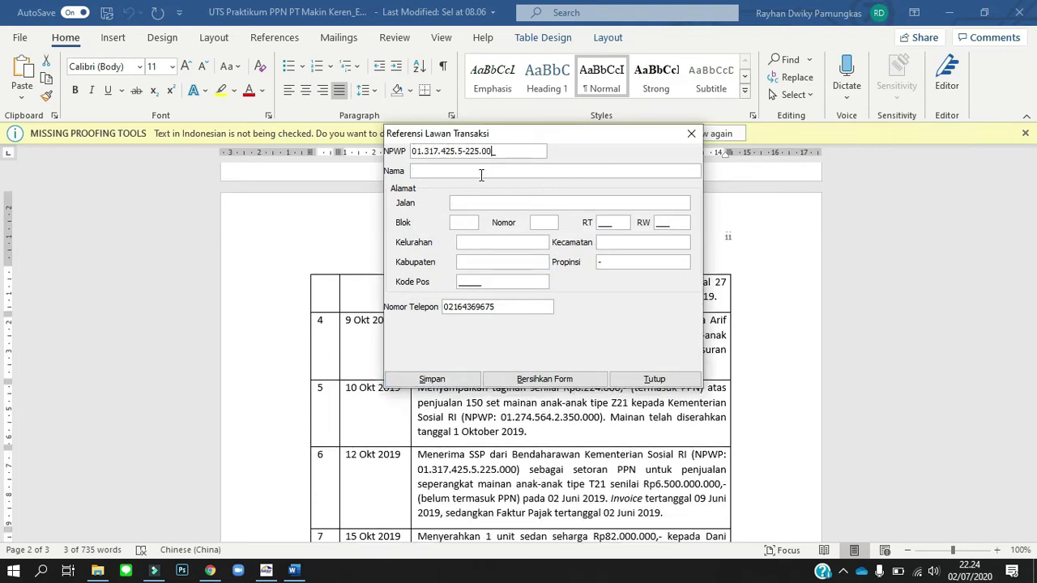
key("alt+Tab")
left_click_drag(511, 456, 684, 455)
key("ctrl+c")
key("alt+Tab")
key("ctrl+v")
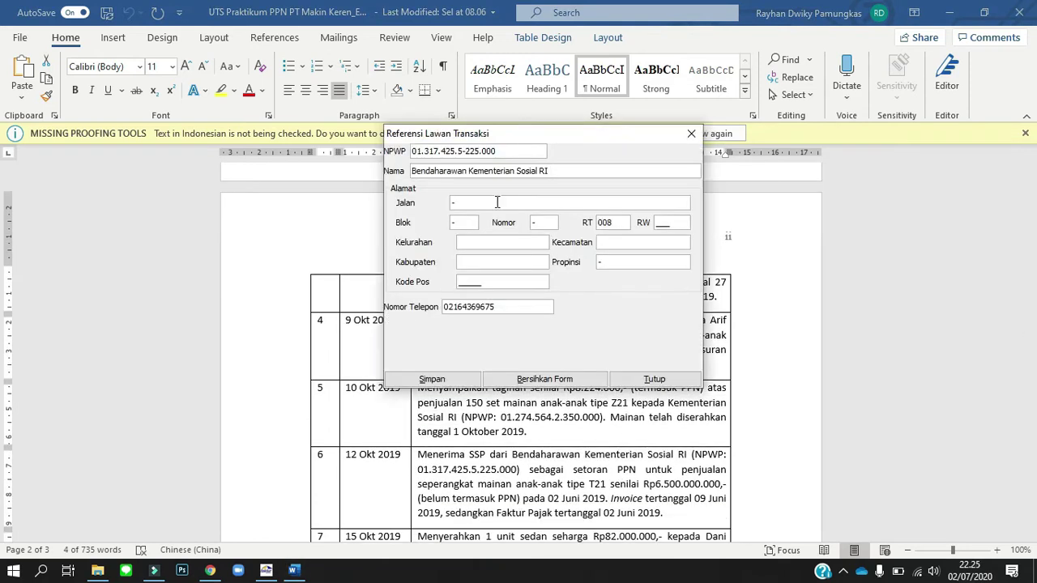
key("BackSpace")
key("BackSpace")
key("BackSpace")
key("Tab")
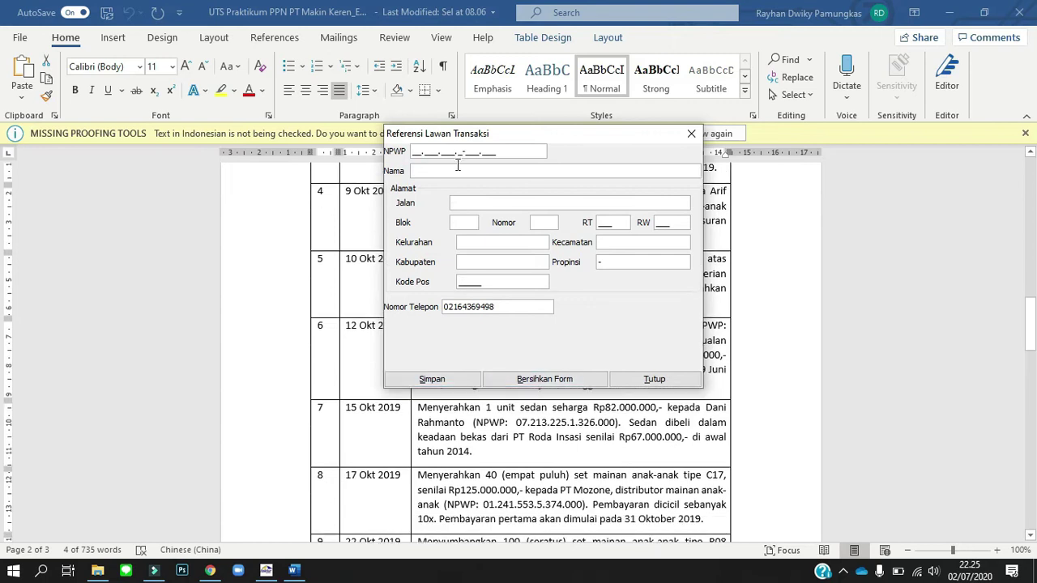
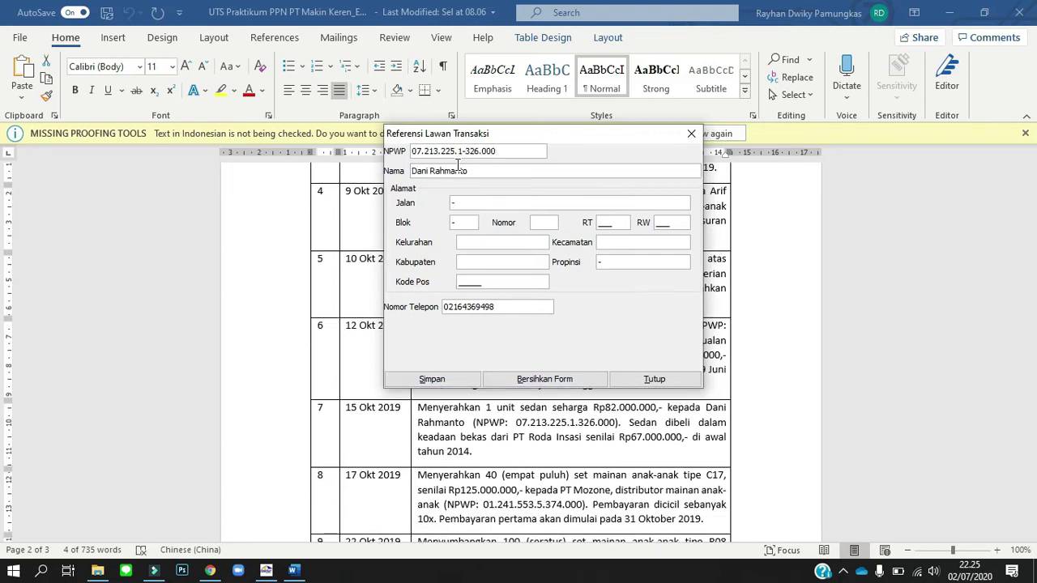
key("Tab")
key("BackSpace")
key("BackSpace")
key("BackSpace")
left_click(444, 379)
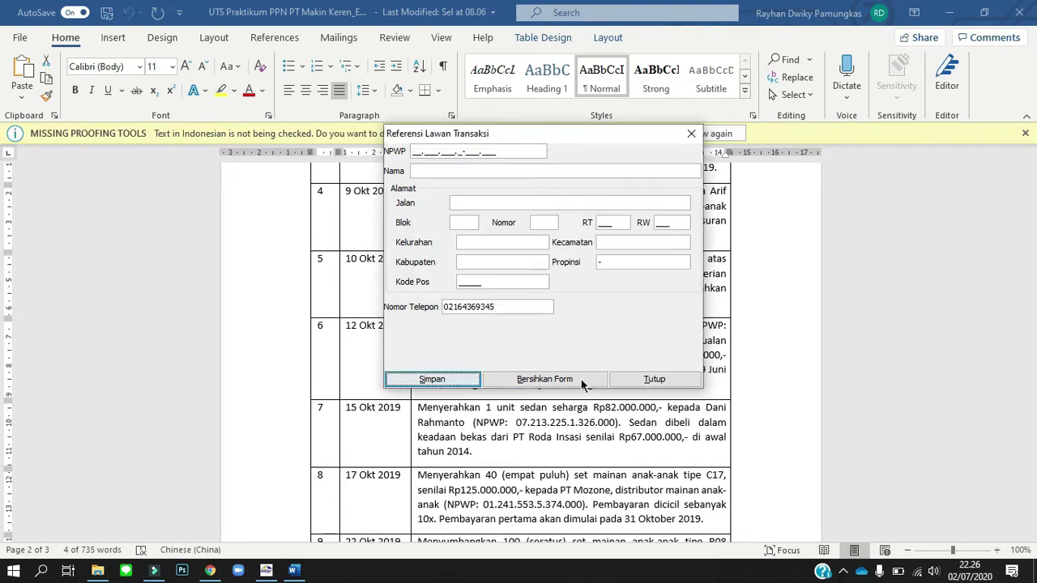
left_click(428, 156)
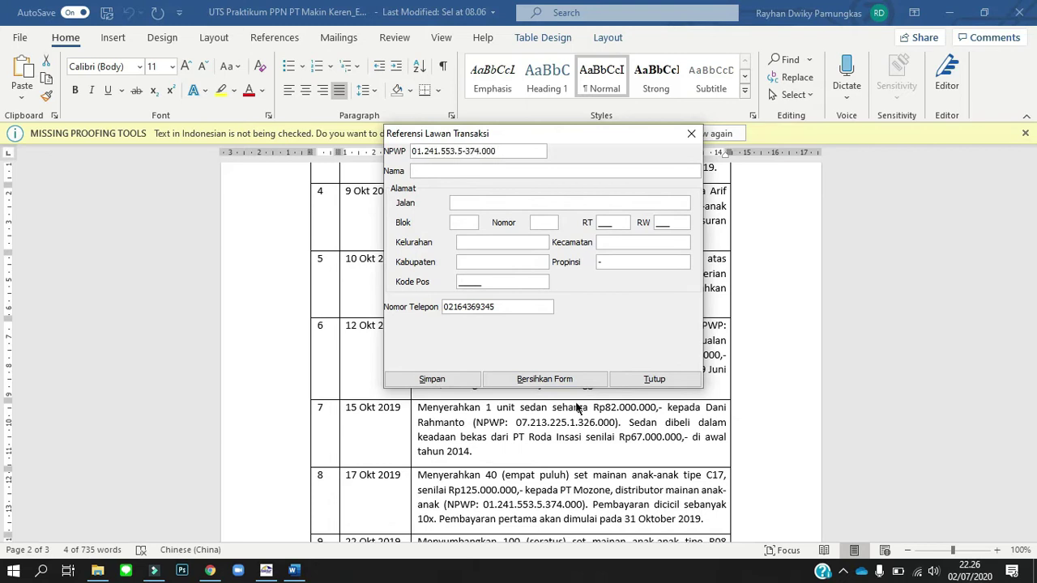
key("alt+Tab")
left_click_drag(560, 490, 609, 491)
key("ctrl+c")
key("alt+Tab")
key("Tab")
key("ctrl+v")
type("-\t-\t-\t001\t007\t-\t-\t-\t\t12345")
key("Tab")
key("BackSpace")
key("BackSpace")
key("BackSpace")
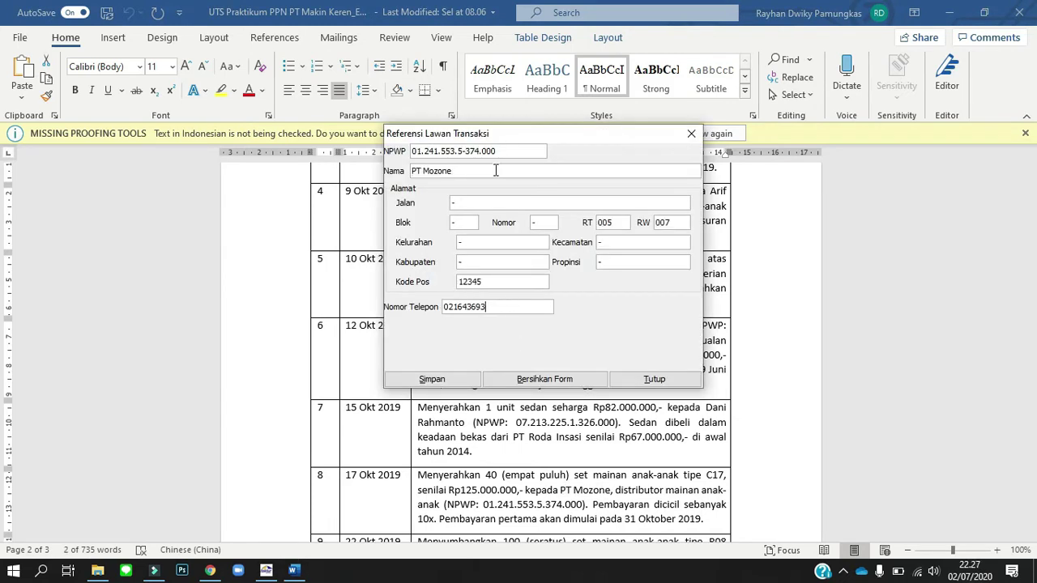
type("489")
left_click(444, 379)
left_click(523, 283)
scroll(641, 451, "down", 3)
left_click(417, 152)
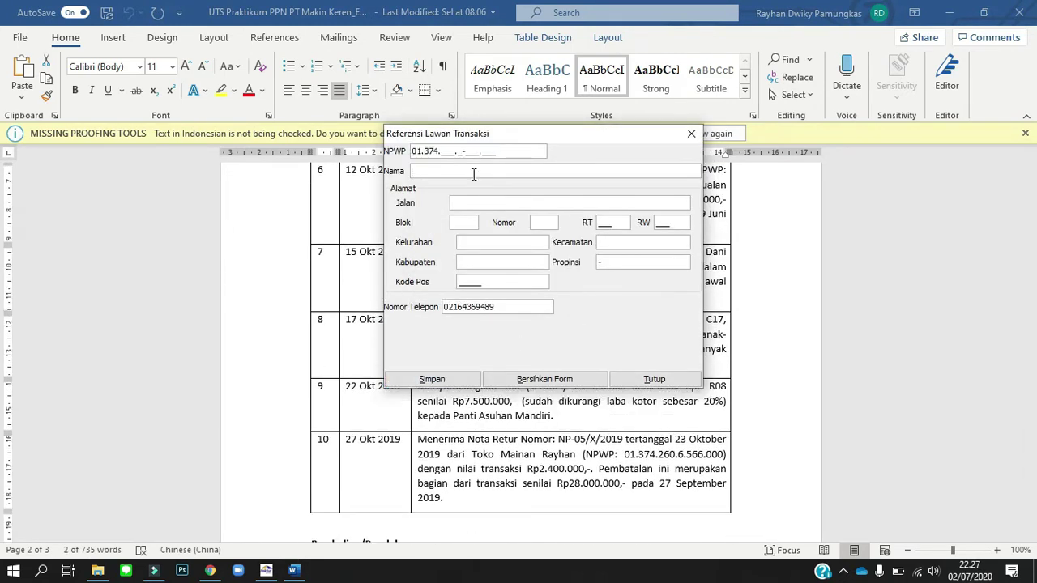
key("alt+Tab")
left_click_drag(472, 455, 575, 456)
key("ctrl+c")
key("alt+Tab")
key("Tab")
key("ctrl+v")
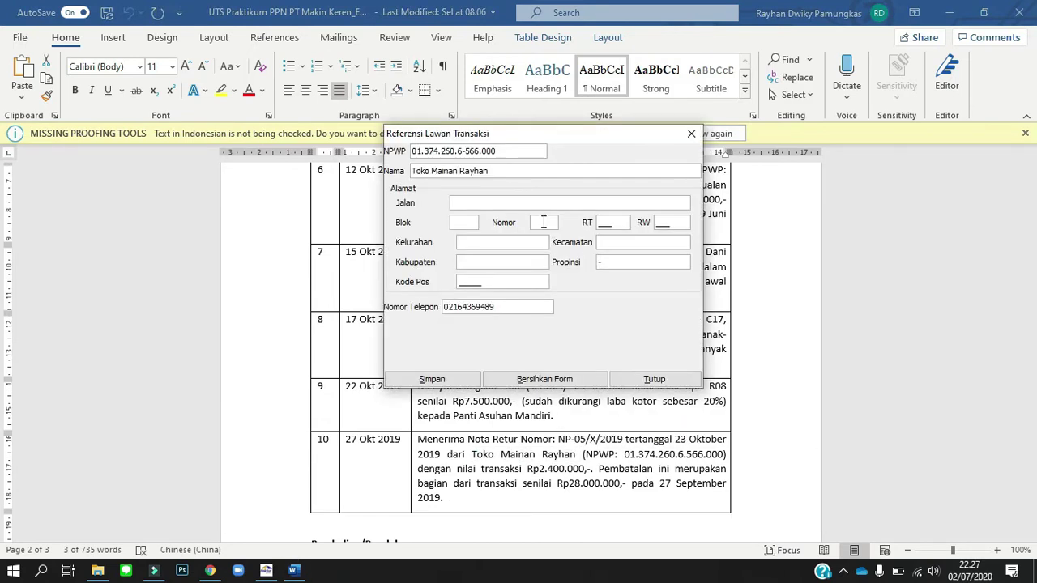
type("-\t-\t-\t005\t002\t12345")
key("Tab")
key("BackSpace")
key("BackSpace")
key("BackSpace")
type("987")
left_click(444, 379)
key("alt+Tab")
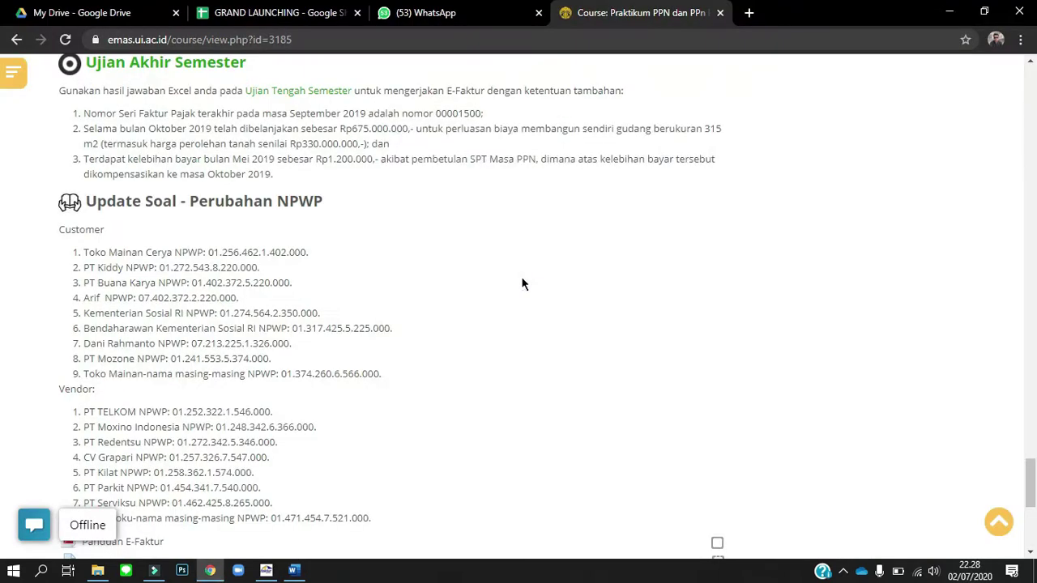
Save PT TELKOM as a counterparty with its NPWP, RT 005, RW 002 and phone number.
key("alt+Tab")
scroll(646, 504, "down", 3)
left_click(418, 152)
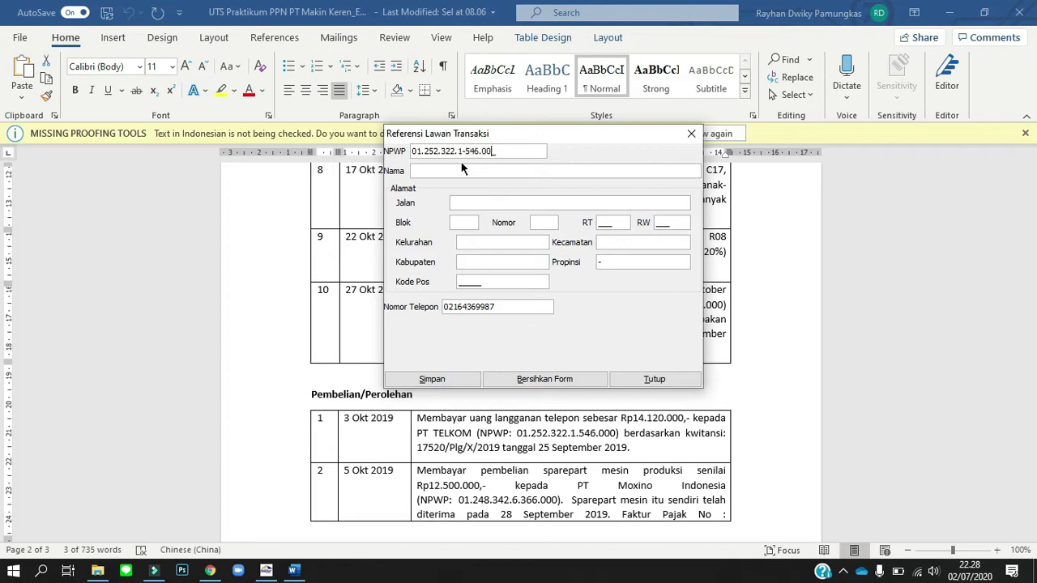
key("Tab")
type("PT TELKOM005\t002\t12345")
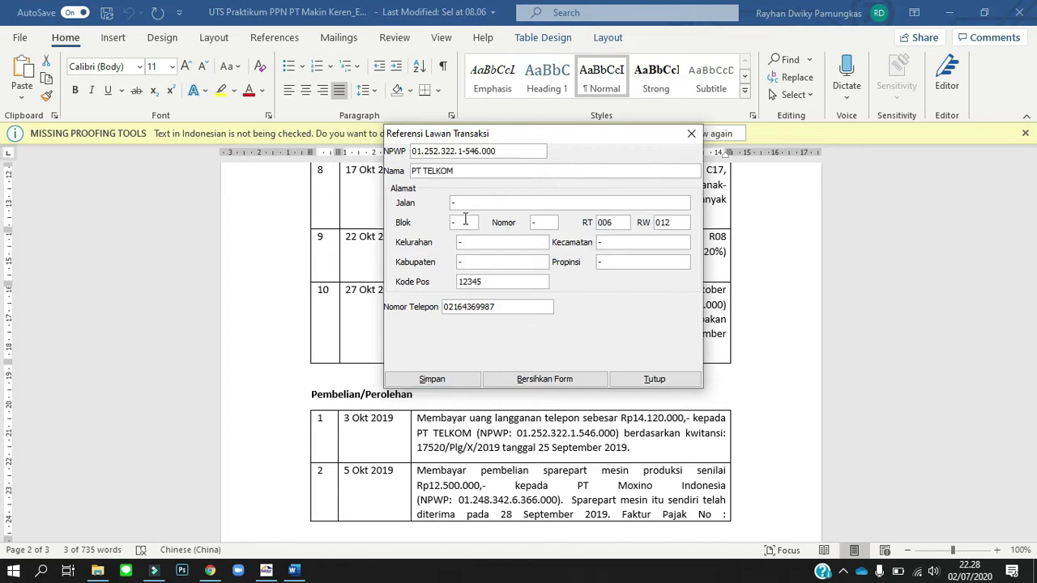
key("Tab")
key("BackSpace")
key("BackSpace")
key("BackSpace")
type("765")
left_click(432, 379)
key("Return")
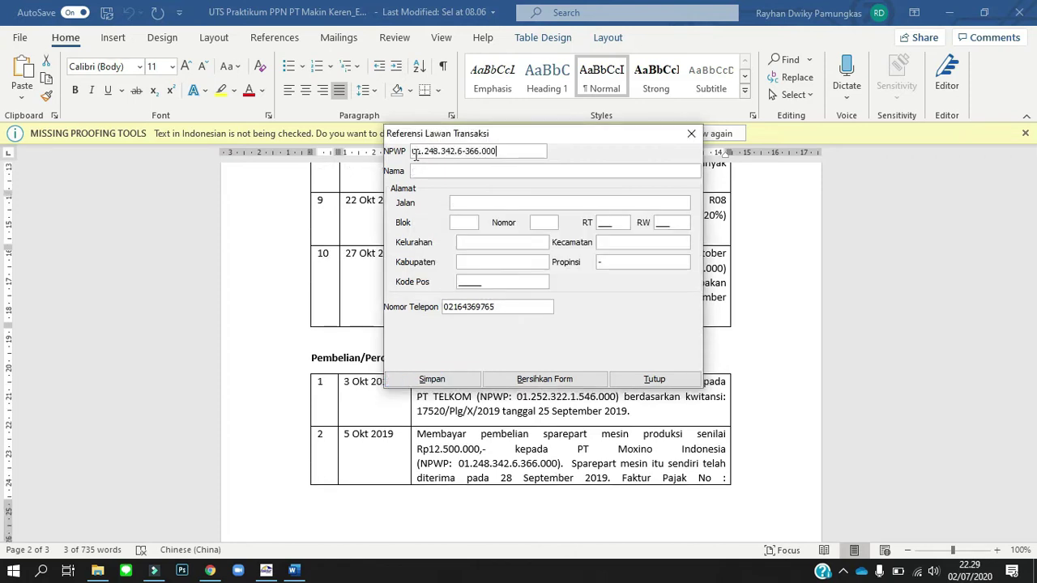
Enter PT Moxino Indonesia with its NPWP, RT 012, RW 001 and phone number.
left_click_drag(577, 449, 648, 451)
key("ctrl+c")
key("alt+Tab")
key("ctrl+v")
key("Tab")
key("Tab")
key("Tab")
key("Tab")
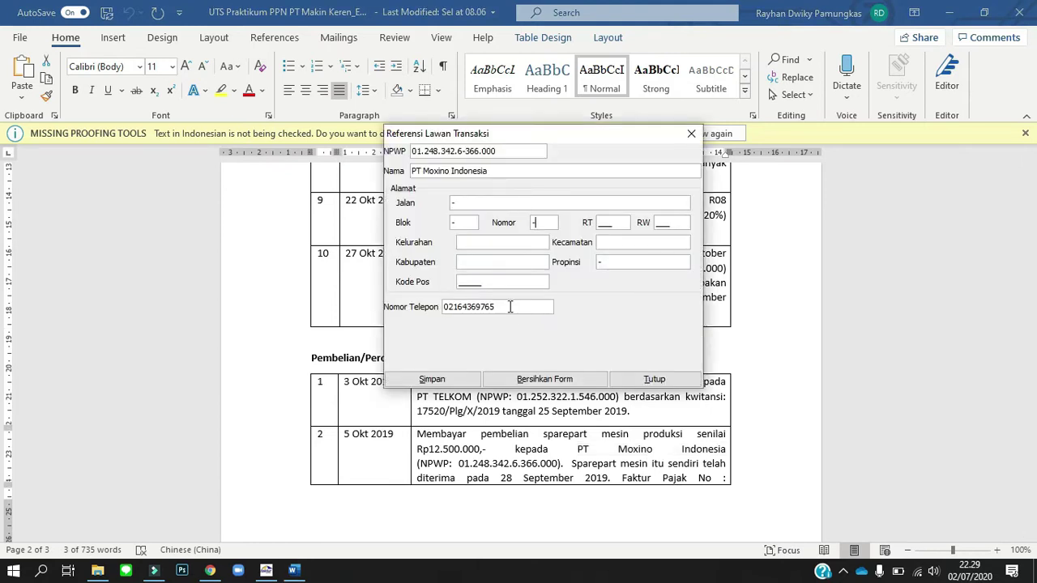
type("012\t001")
key("Tab")
key("Tab")
type("12345")
key("Tab")
key("BackSpace")
key("BackSpace")
key("BackSpace")
type("348")
key("Tab")
key("Return")
key("Return")
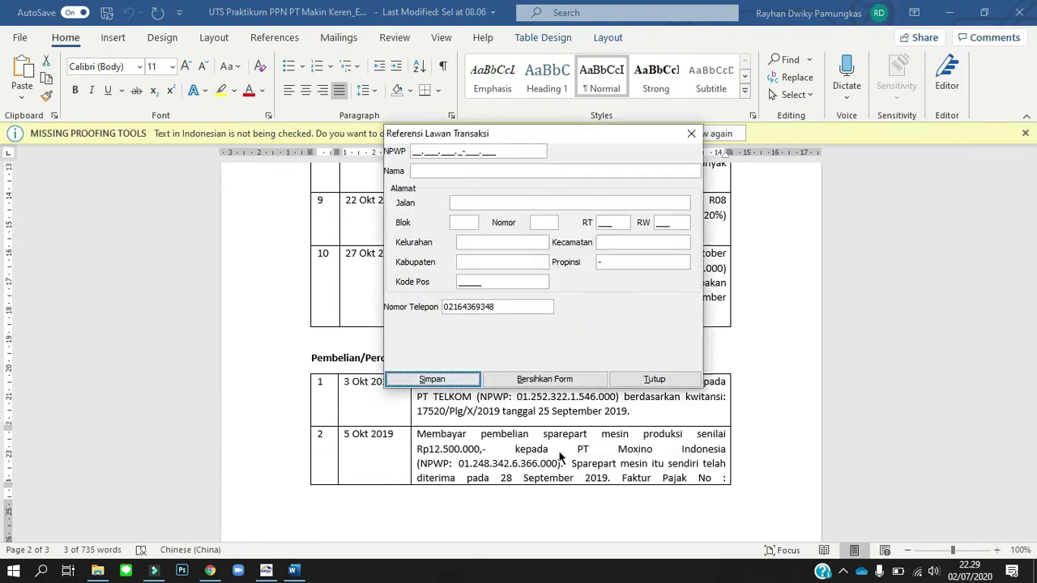
Save PT Redentsu with its NPWP, RT 006, RW 005 and phone number.
scroll(543, 422, "down", 6)
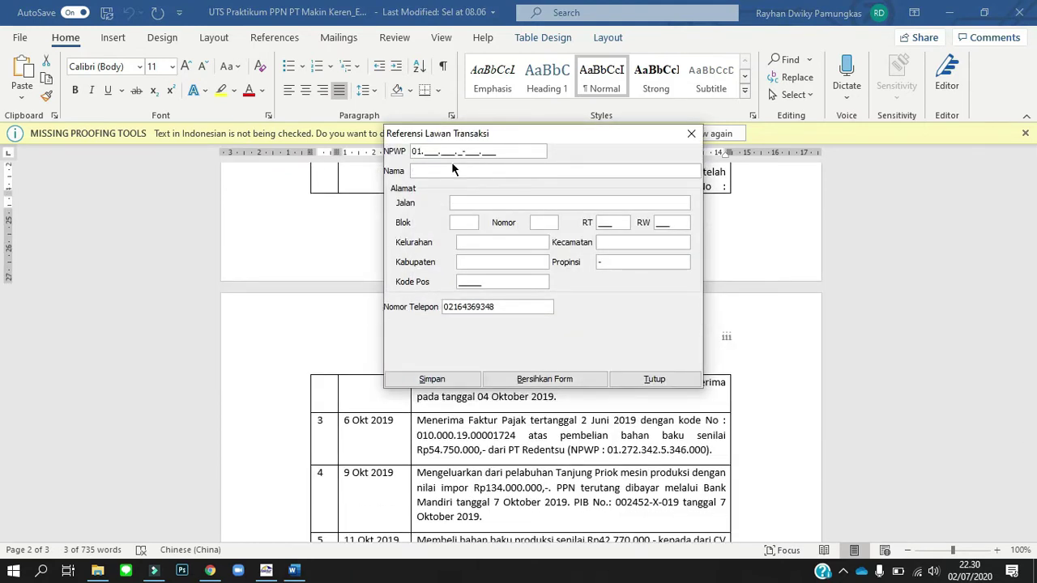
key("alt+Tab")
left_click_drag(512, 450, 565, 450)
key("ctrl+c")
key("alt+Tab")
key("ctrl+v")
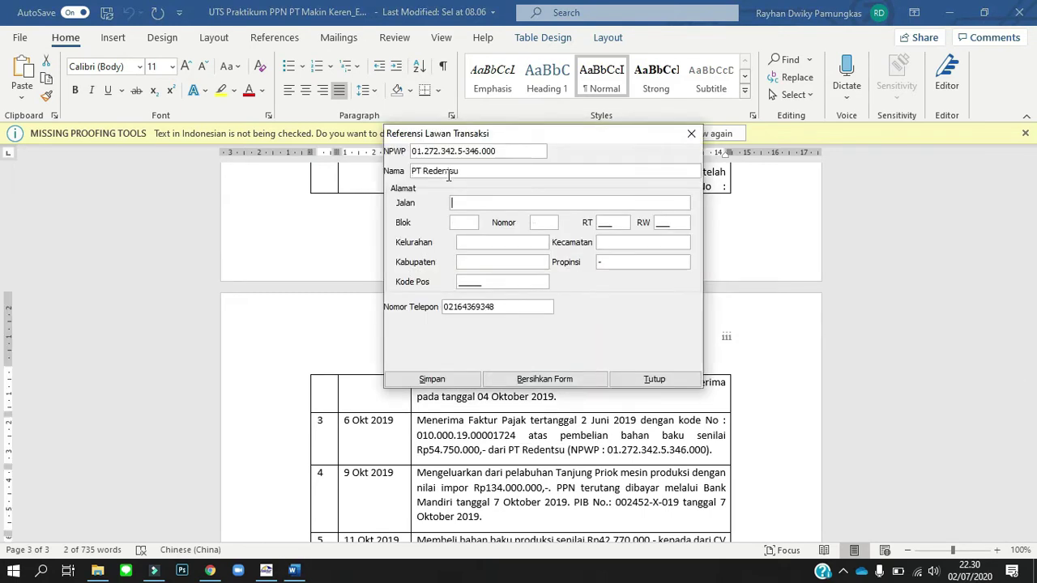
type("-\t-\t-\t006\t005\t-\t-\t-\t-")
key("Tab")
type("12345")
key("Tab")
key("BackSpace")
key("BackSpace")
key("BackSpace")
type("765")
key("Tab")
key("Return")
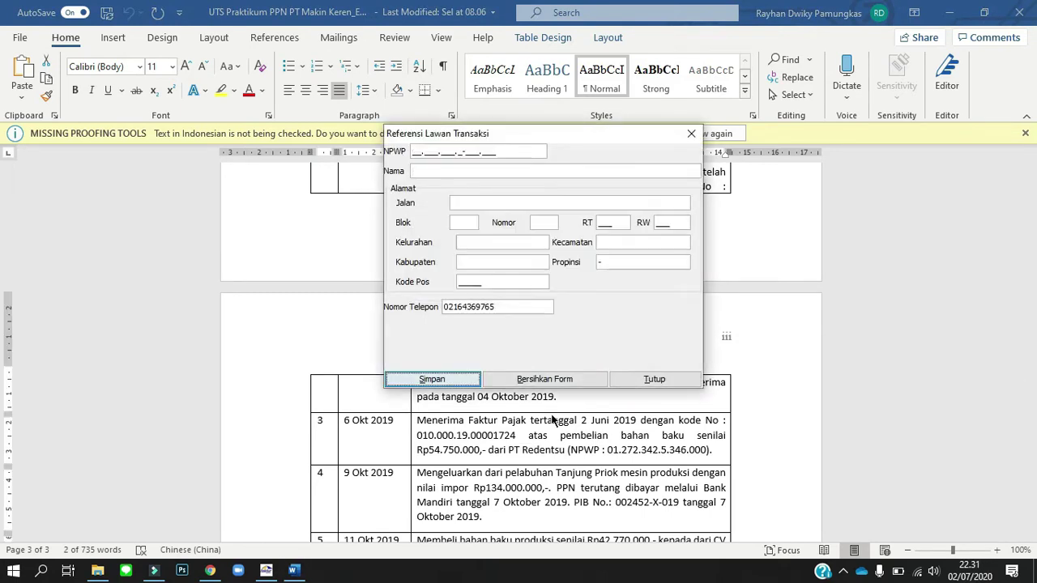
Save CV Grapari (RT 007, RW 002) and PT KILAT (RT 007, RW 005) with their NPWPs and phones.
scroll(547, 455, "down", 5)
scroll(547, 455, "up", 1)
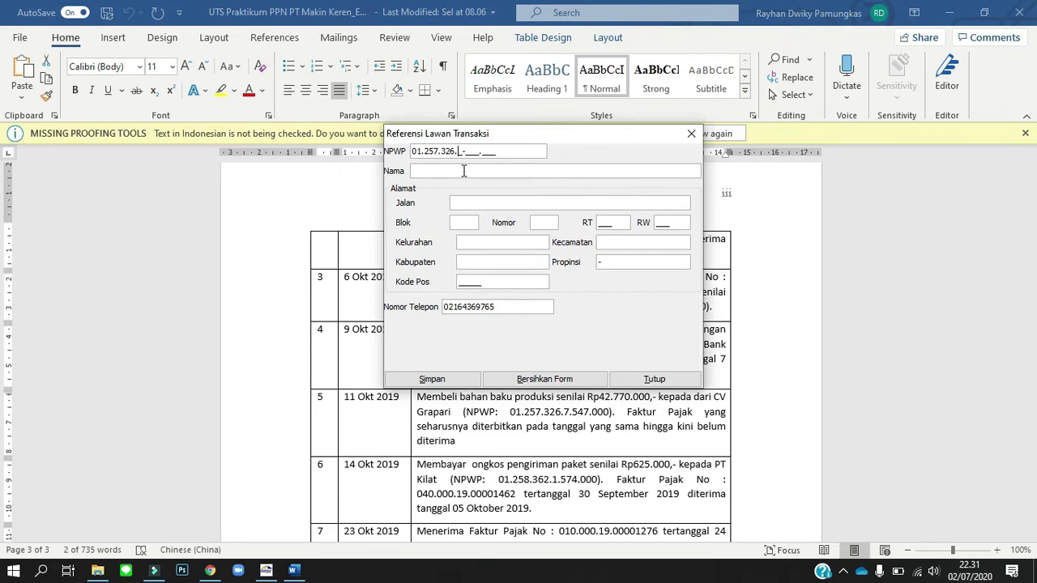
type("CV Grapari\t-\t-\t-\t007\t002\t-\t-\t-\t\t12345")
left_click(466, 377)
left_click(510, 305)
key("BackSpace")
key("BackSpace")
key("BackSpace")
type("679")
left_click(453, 378)
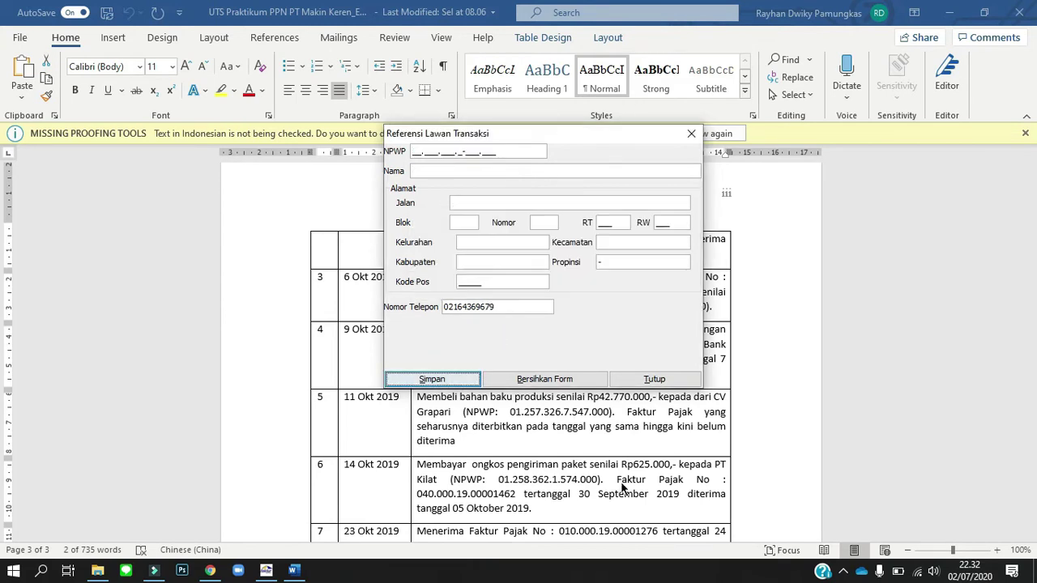
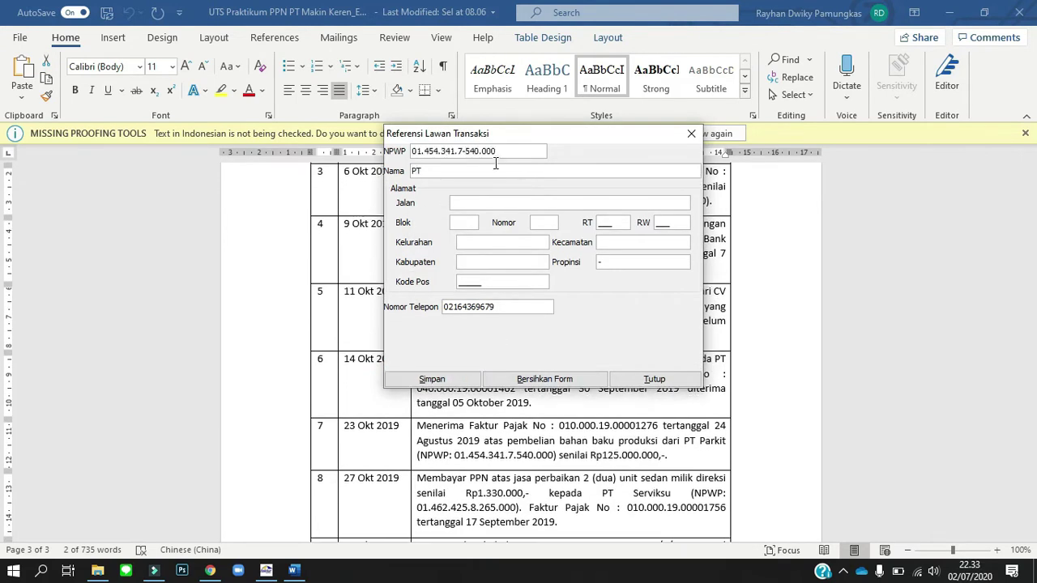
Save PT Parkit with its NPWP, RT 010, RW 005 and phone number.
key("shift+Tab")
type("010\t005\t\t\t\t\t12345")
key("BackSpace")
key("BackSpace")
type("659")
key("Tab")
key("Return")
key("Return")
Enter PT Servisku's NPWP, correcting the mistyped digits after the NPWP error.
scroll(613, 488, "down", 2)
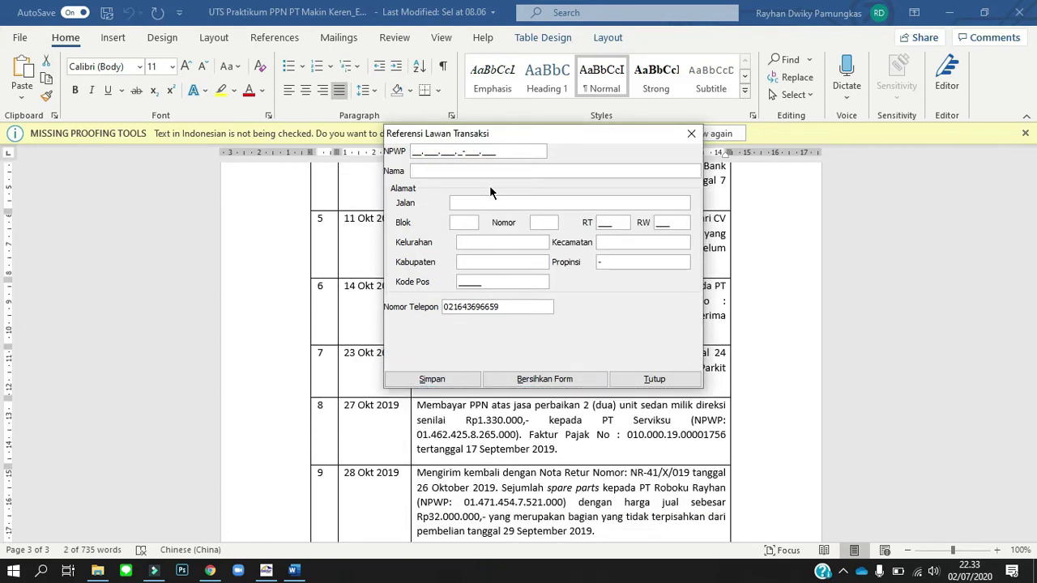
left_click(543, 262)
left_click_drag(497, 152, 434, 152)
key("Right")
key("BackSpace")
key("BackSpace")
type("62")
key("Tab")
Fill in name PT Servisku, RT 007, RW 012 and phone number, and save it.
type("PT Servisku")
key("Tab")
key("minus")
key("Tab")
key("minus")
key("Tab")
key("minus")
key("Tab")
type("007")
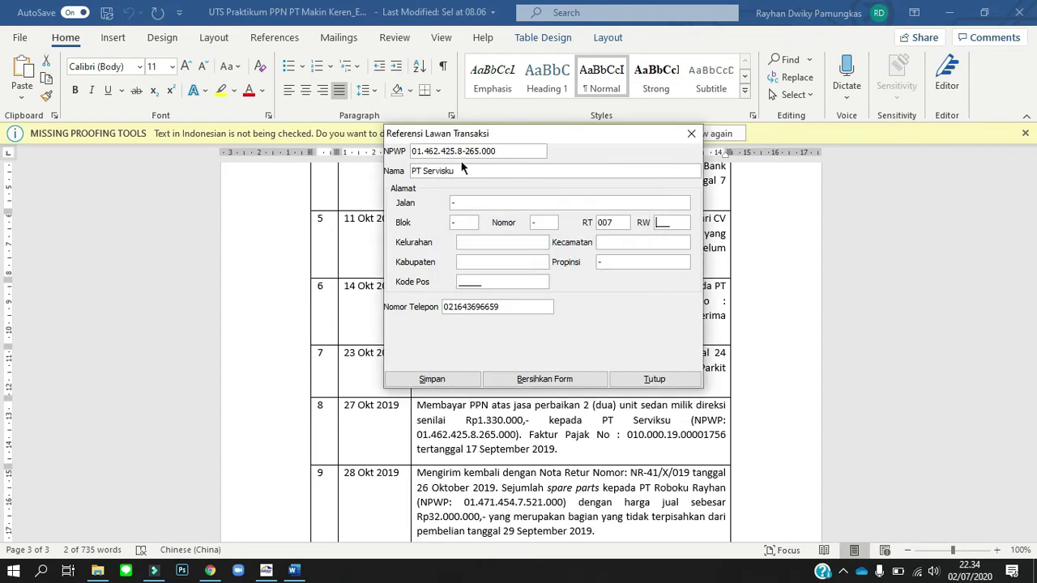
type("012")
key("Tab")
key("minus")
key("Tab")
key("minus")
key("Tab")
key("minus")
key("Tab")
key("Tab")
type("12345")
key("Tab")
key("BackSpace")
key("BackSpace")
key("BackSpace")
type("908")
left_click(444, 383)
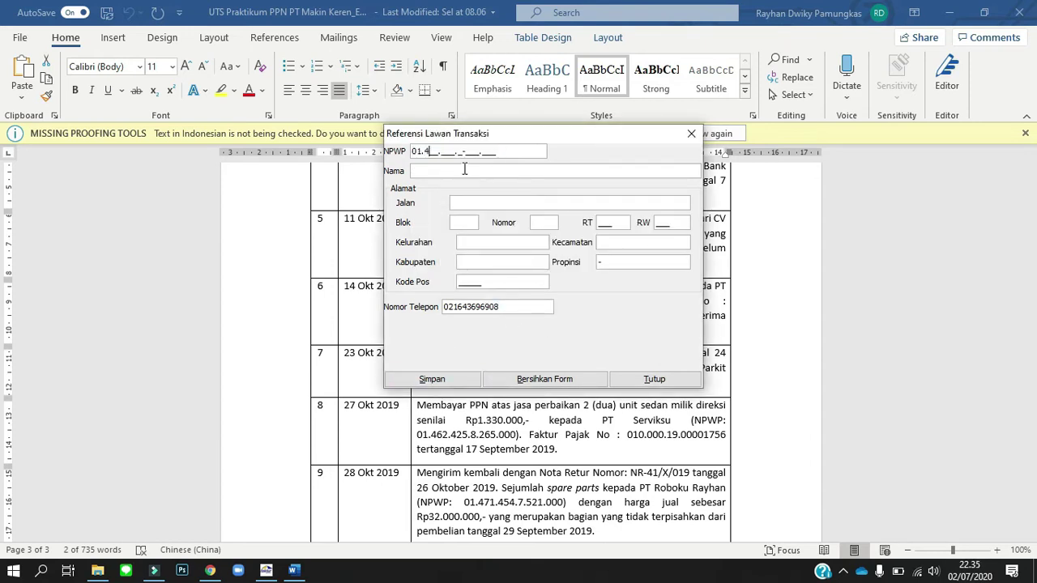
Save PT Roboku Rayhan with its NPWP, RT 009, RW 011 and phone, then decline adding more.
key("Tab")
type("PT Roboku Rayhan")
key("Tab")
key("minus")
key("Tab")
key("minus")
key("Tab")
key("minus")
key("Tab")
type("009011")
key("Tab")
key("minus")
key("Tab")
key("minus")
key("Tab")
key("minus")
key("Tab")
key("Tab")
type("12345")
key("Tab")
key("BackSpace")
key("BackSpace")
key("BackSpace")
type("641")
left_click(428, 384)
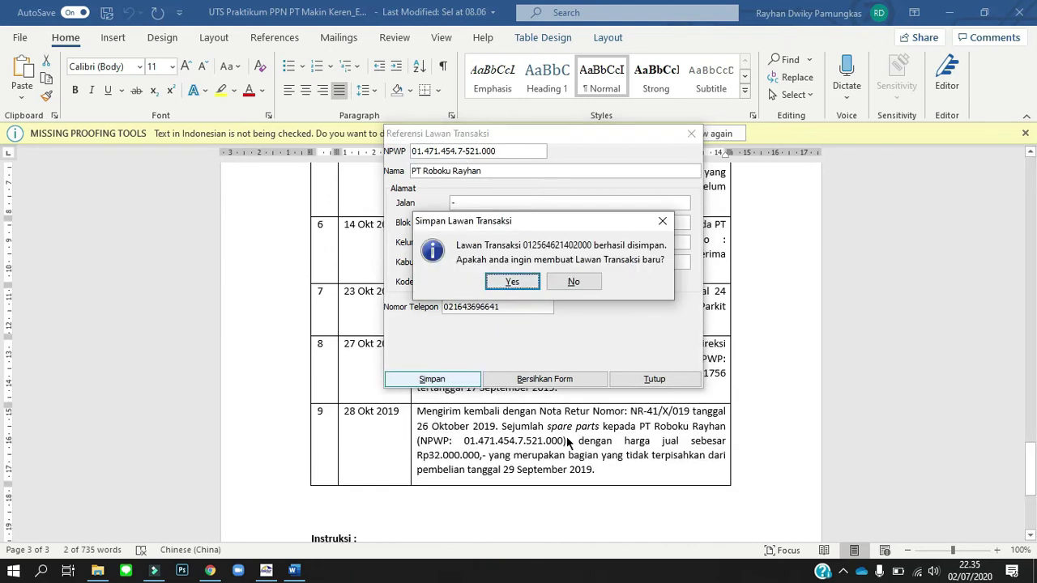
left_click(574, 283)
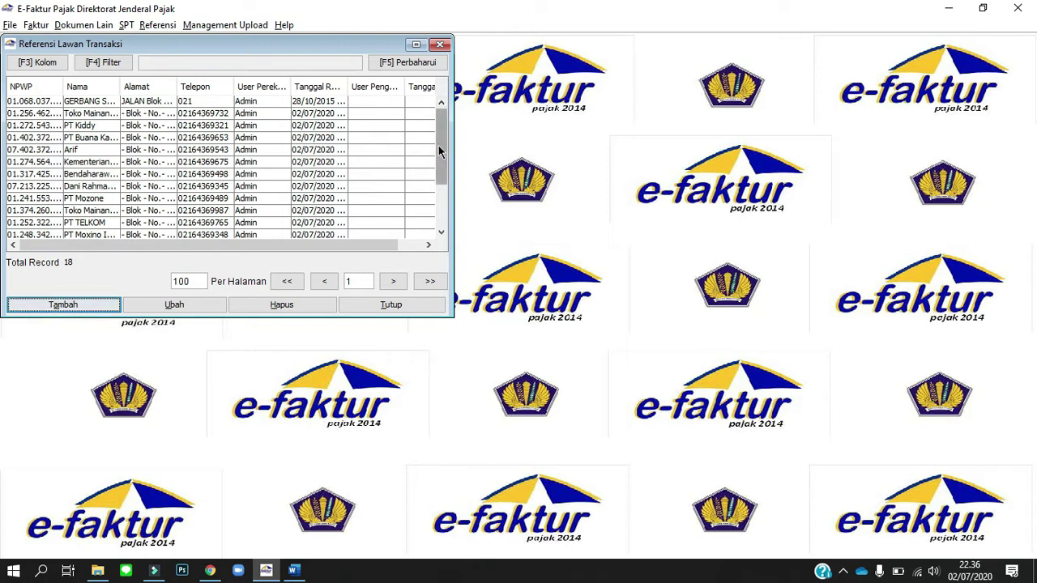
Check the 18 counterparty records, ending with PT Servisku and PT Roboku, and close the list.
left_click_drag(438, 145, 435, 170)
scroll(435, 171, "down", 1)
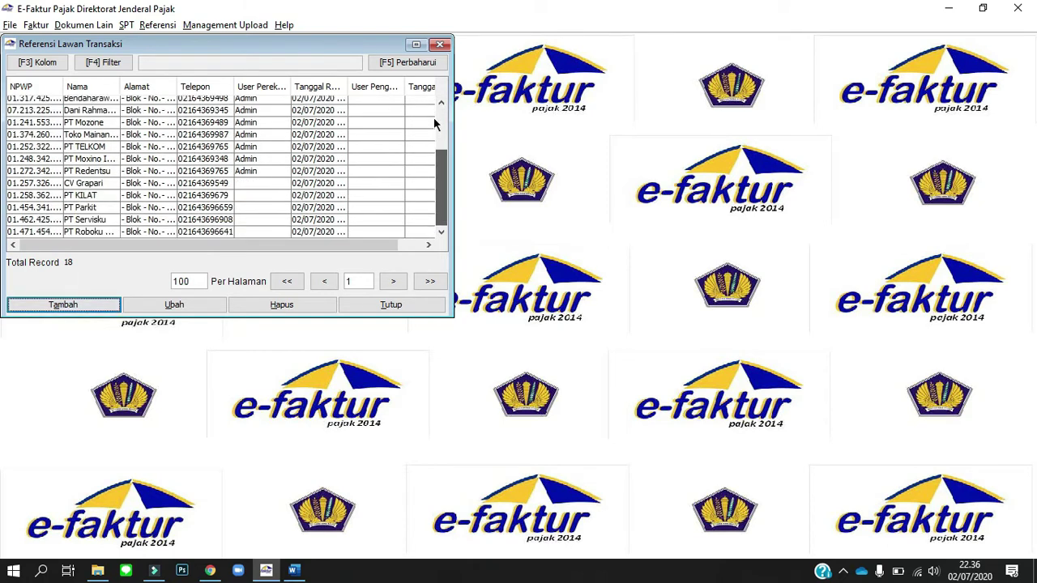
scroll(434, 119, "up", 3)
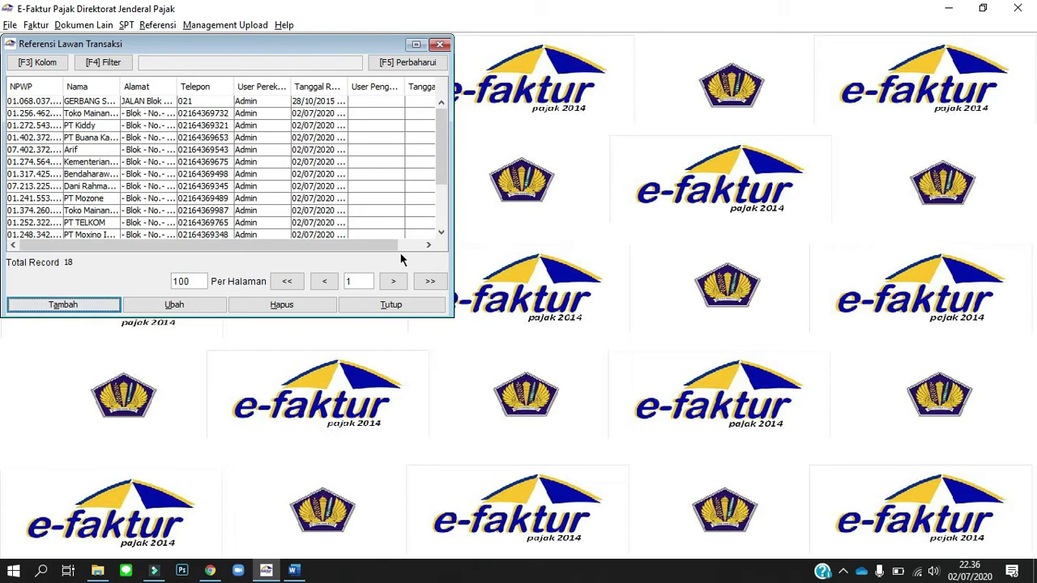
left_click(398, 308)
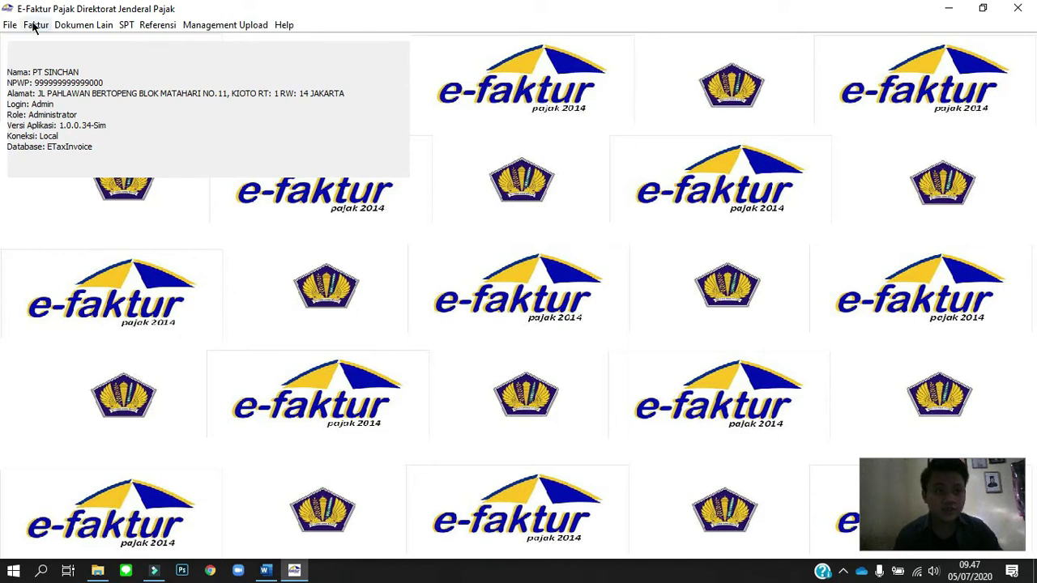
left_click(35, 25)
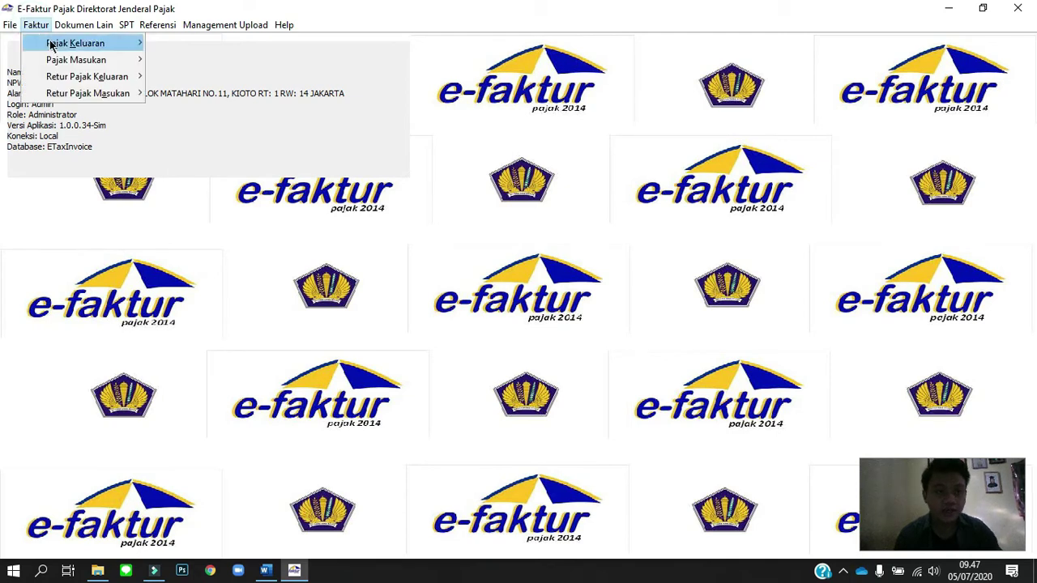
mouse_move(54, 64)
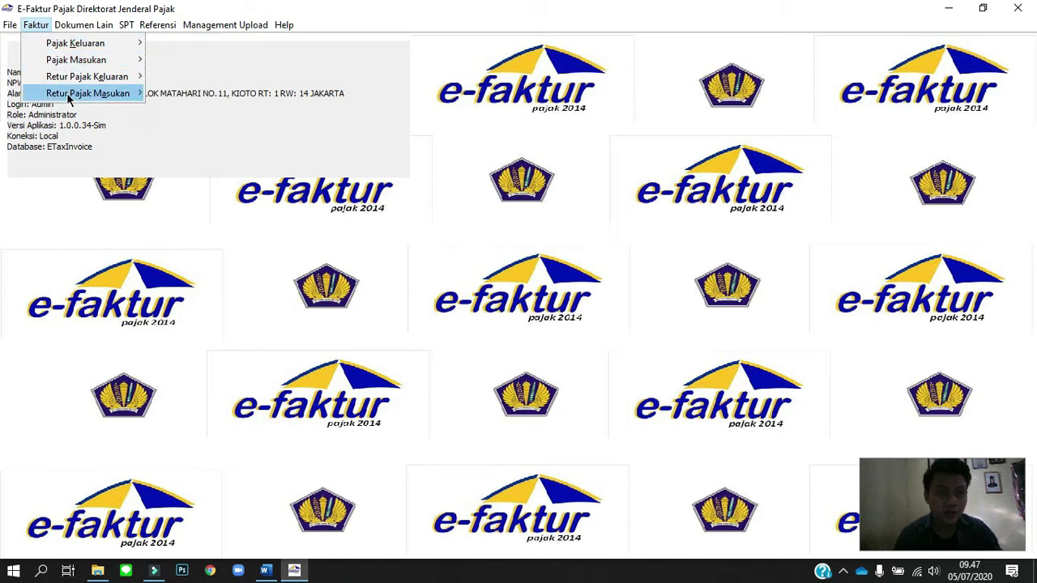
mouse_move(69, 97)
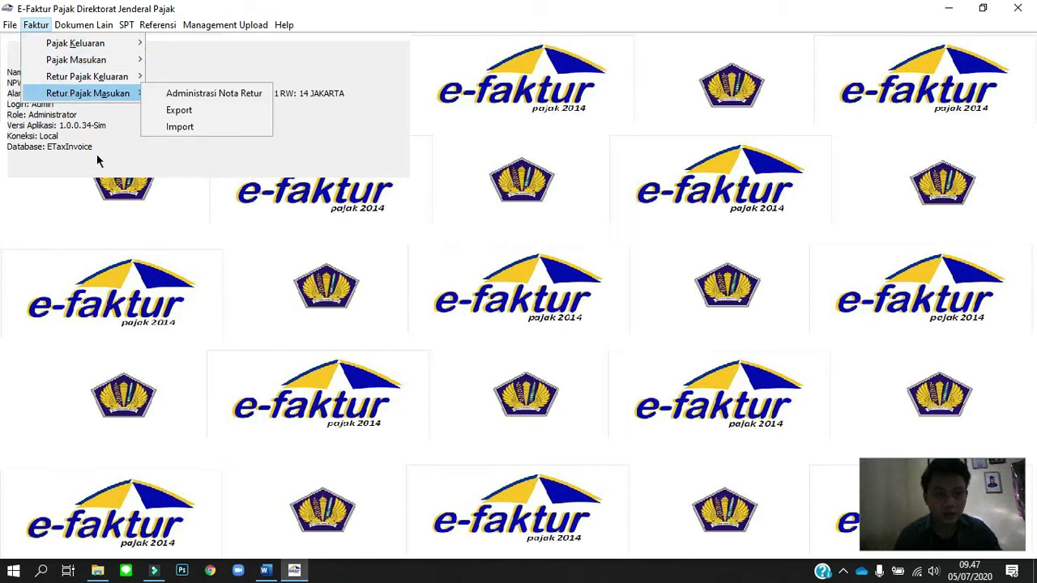
left_click(211, 271)
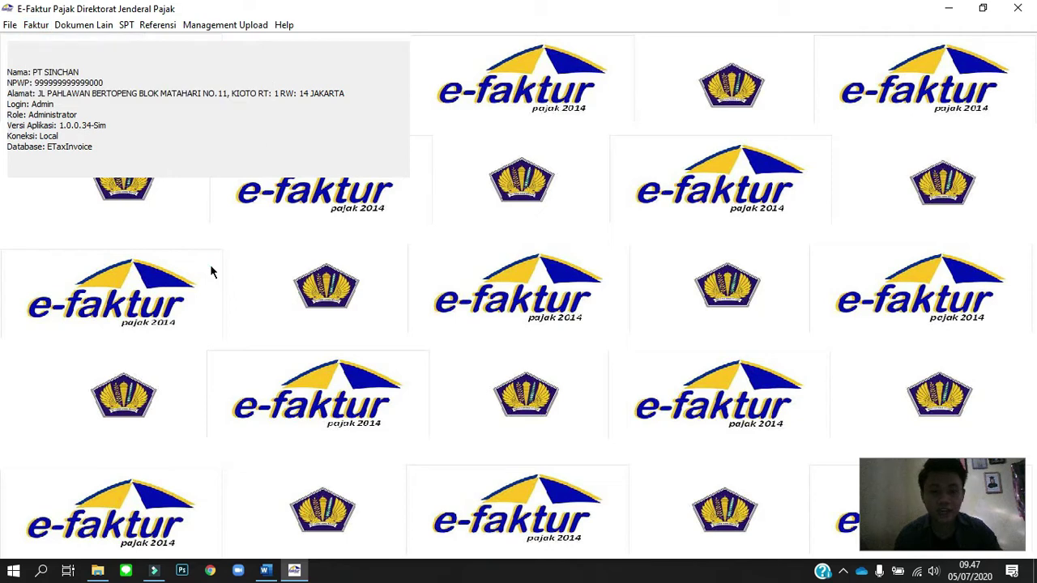
key("alt+Tab")
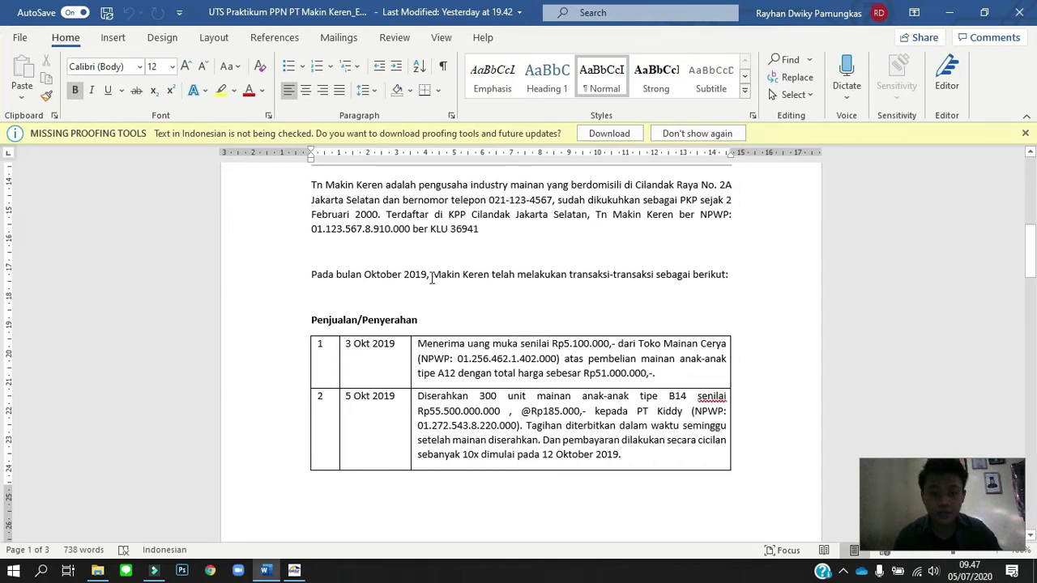
Read through the Word document's October 2019 transaction table, then return to e-Faktur.
scroll(445, 349, "down", 2)
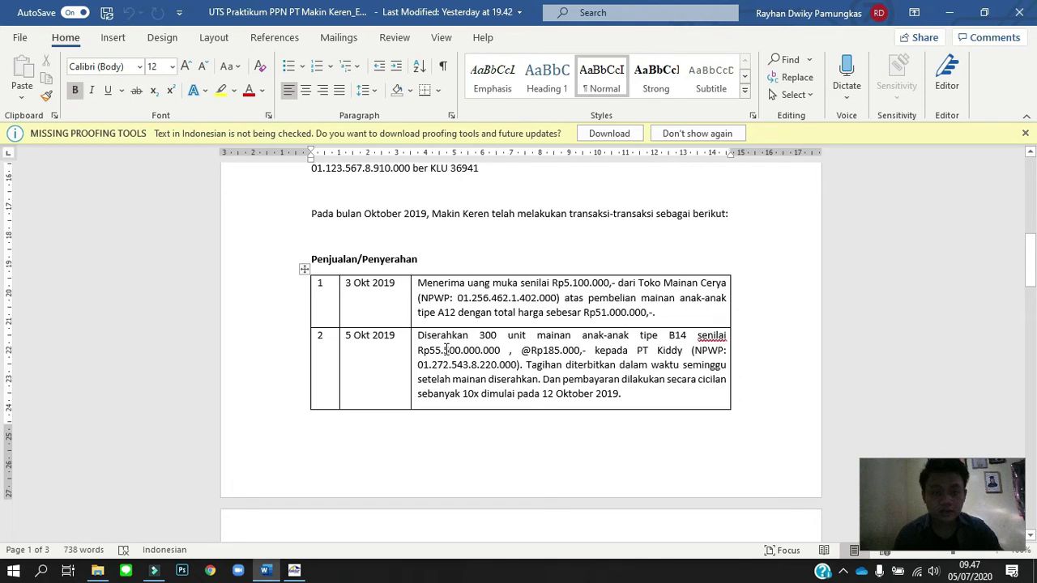
scroll(445, 350, "down", 2)
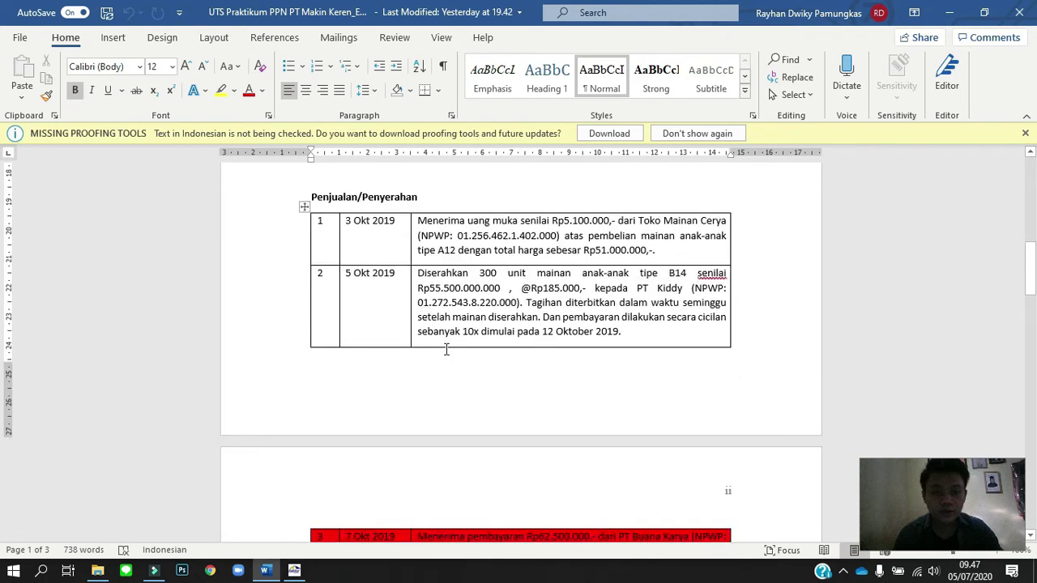
scroll(446, 350, "up", 1)
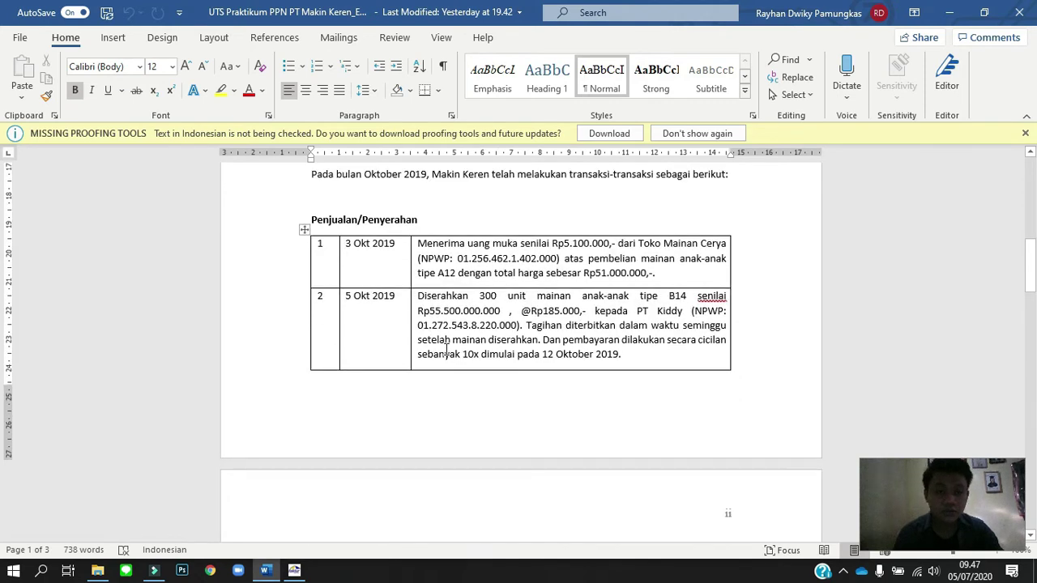
scroll(445, 350, "down", 2)
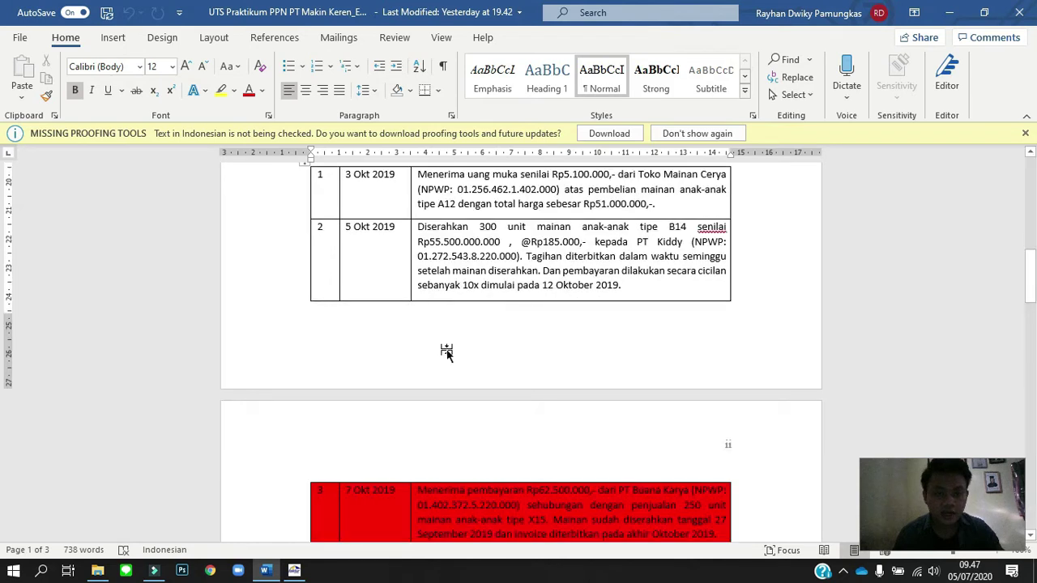
scroll(447, 354, "down", 3)
scroll(446, 356, "down", 2)
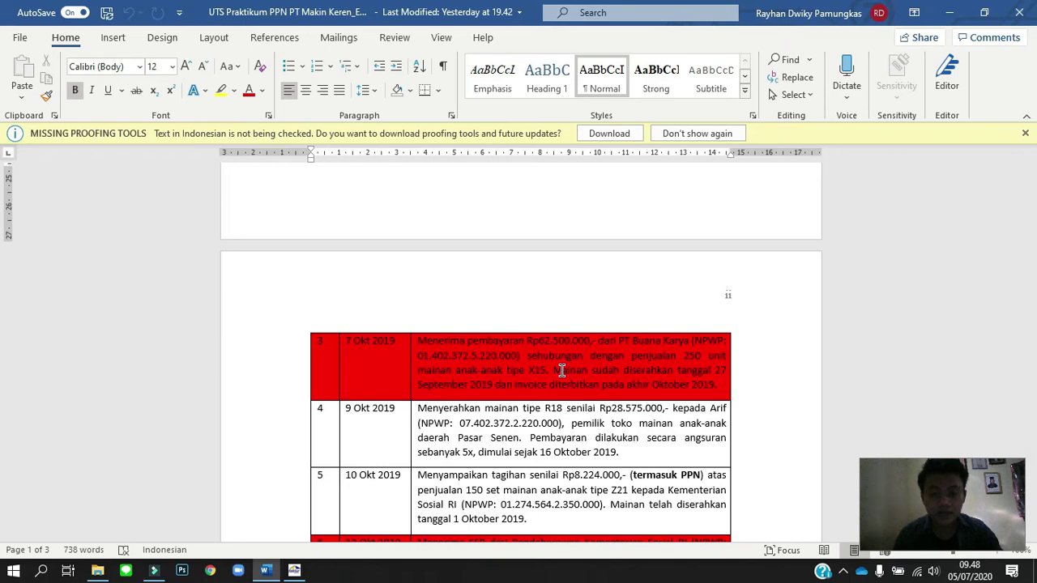
scroll(561, 371, "down", 3)
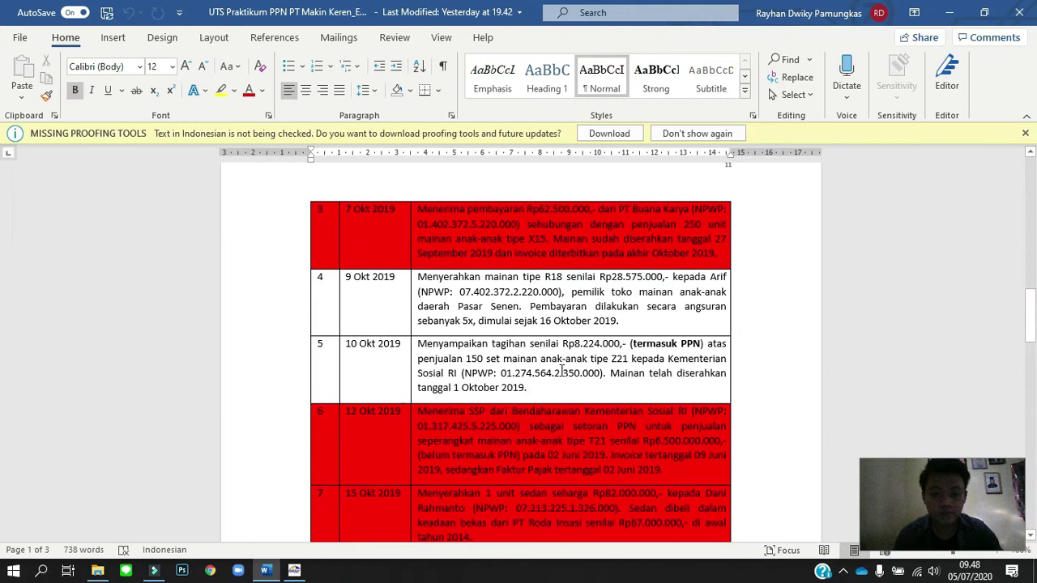
scroll(561, 370, "down", 1)
scroll(561, 370, "down", 7)
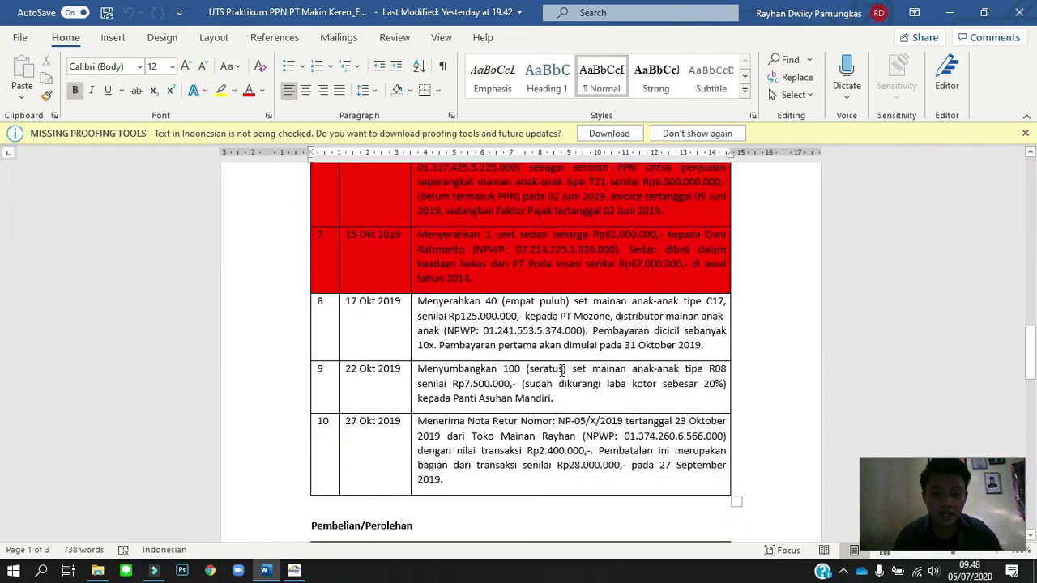
scroll(561, 370, "up", 10)
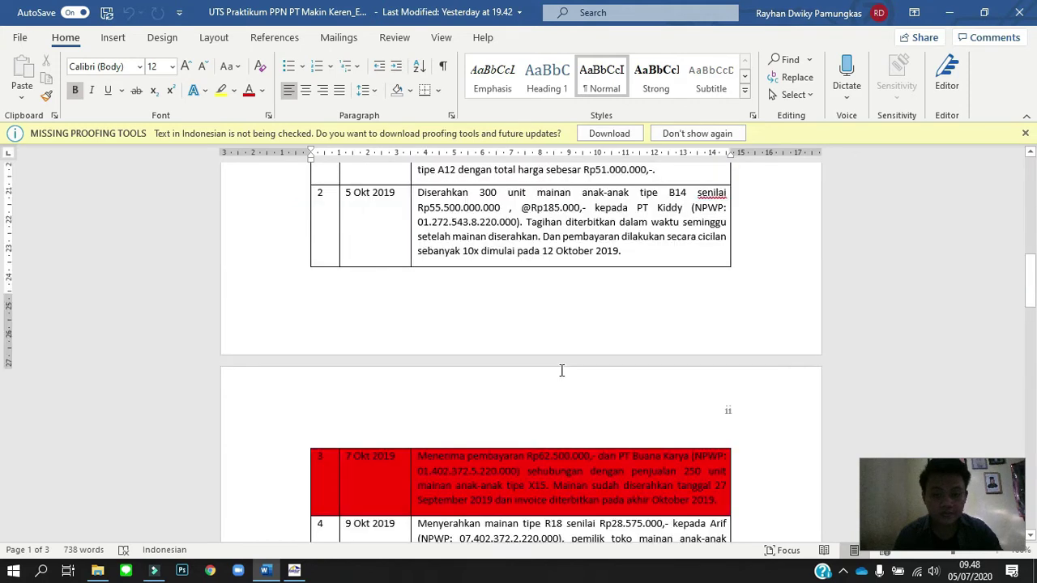
scroll(561, 370, "up", 2)
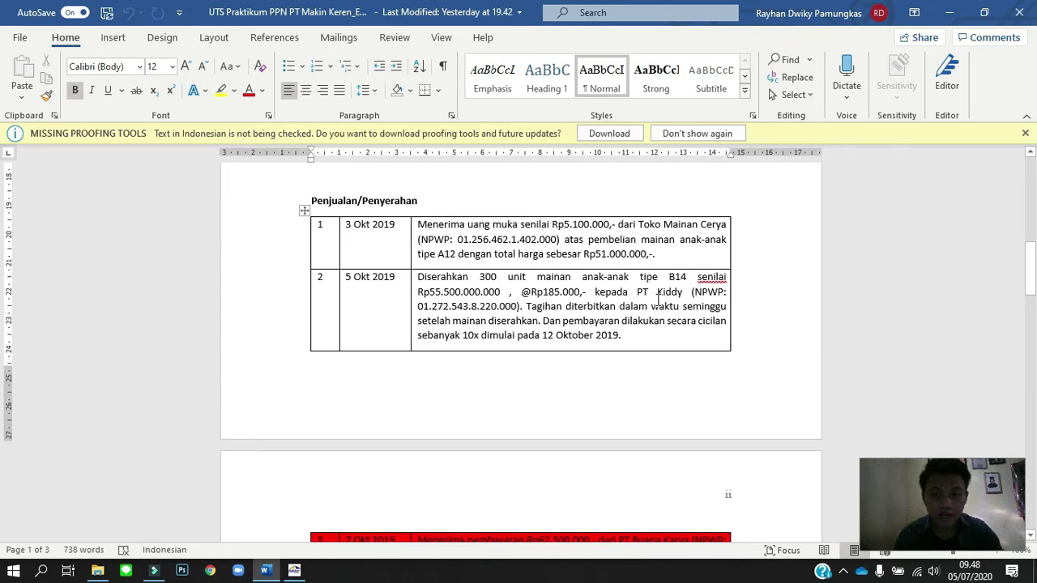
scroll(660, 306, "down", 5)
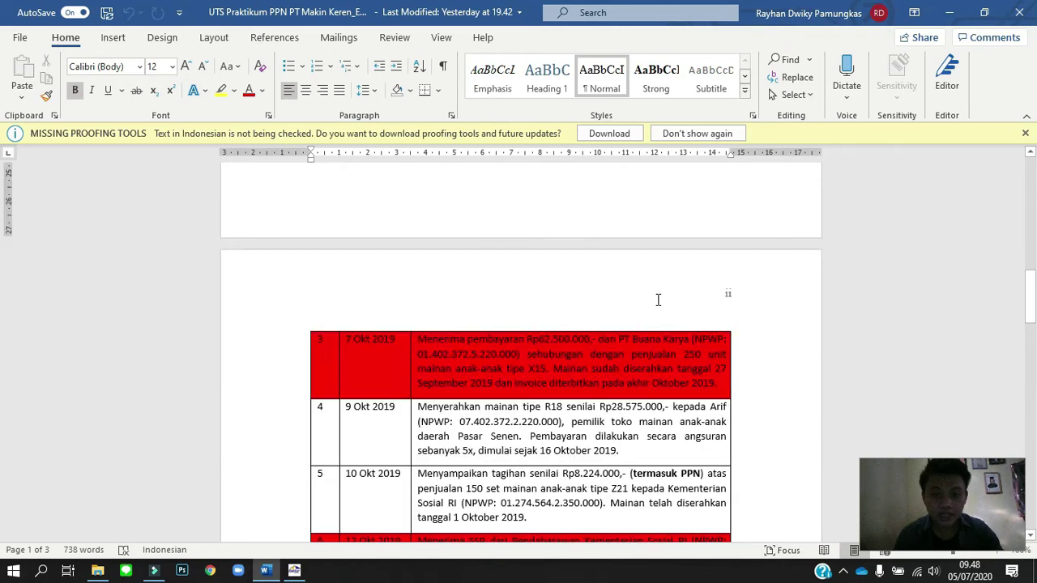
scroll(658, 300, "down", 3)
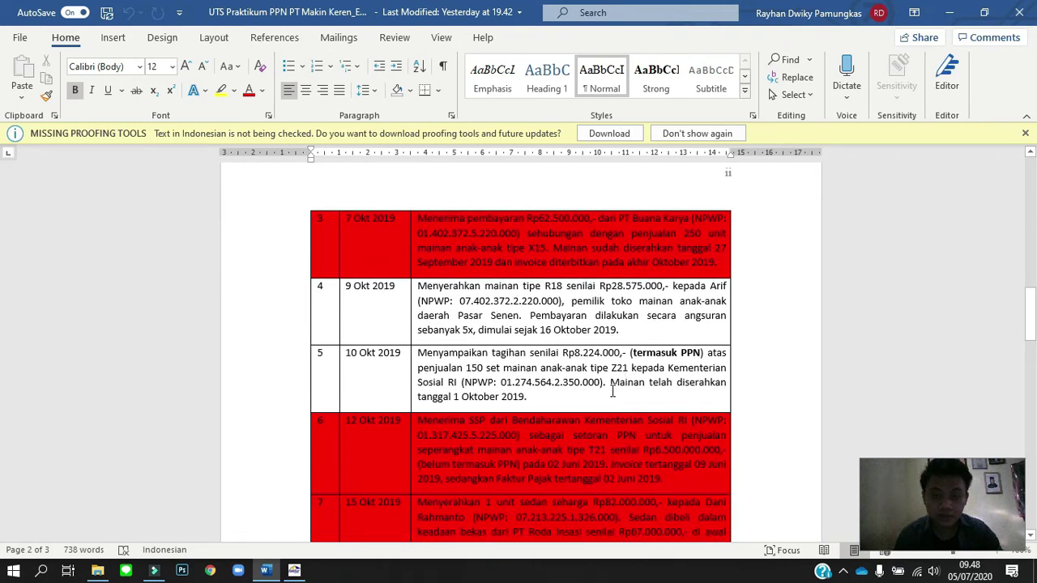
scroll(612, 392, "down", 5)
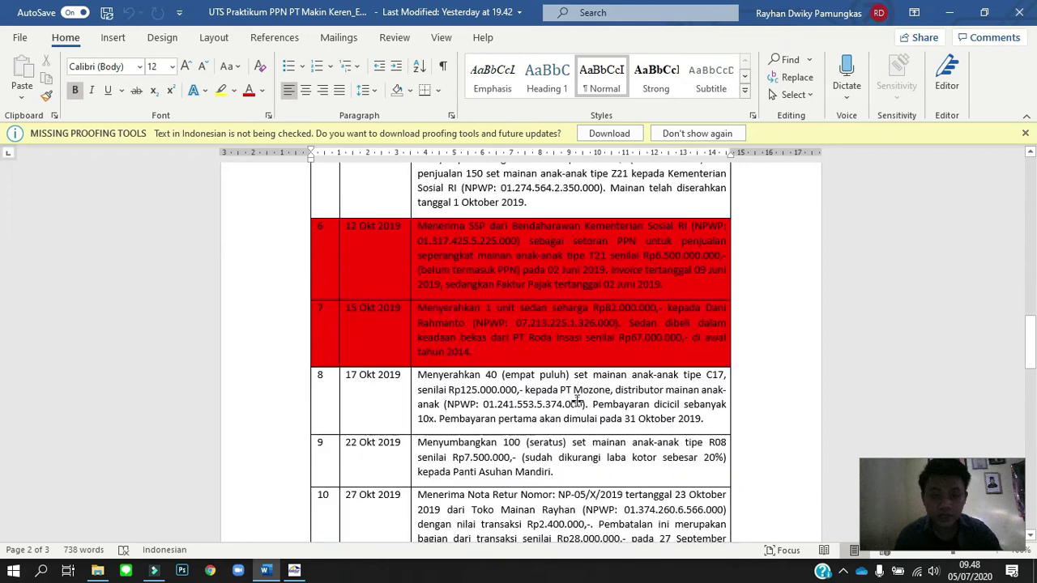
scroll(577, 399, "down", 2)
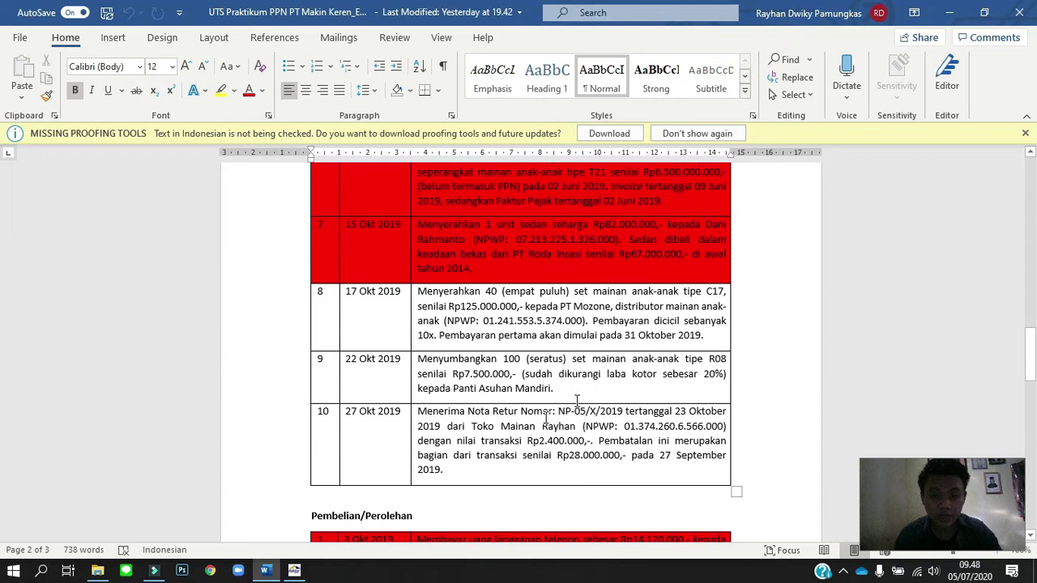
scroll(547, 418, "up", 2)
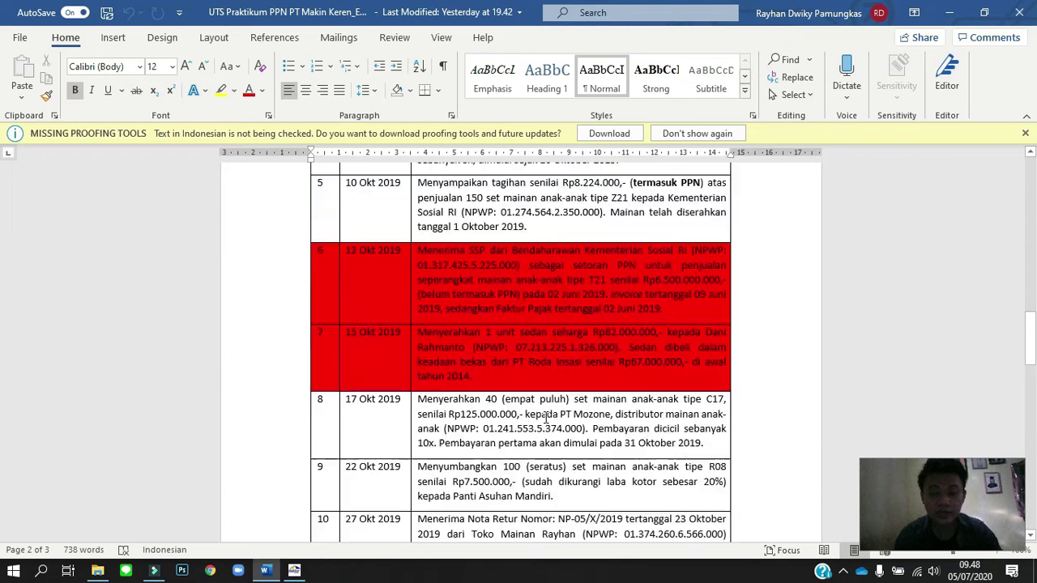
scroll(404, 463, "up", 10)
key("alt+Tab")
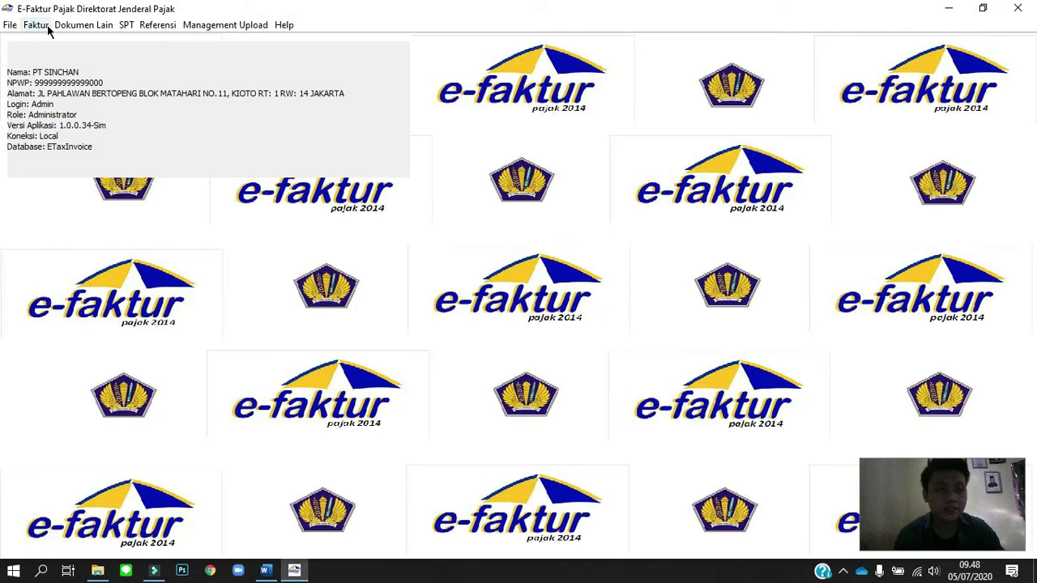
Start recording a new invoice from Faktur > Pajak Keluaran > Administrasi Faktur.
left_click(38, 26)
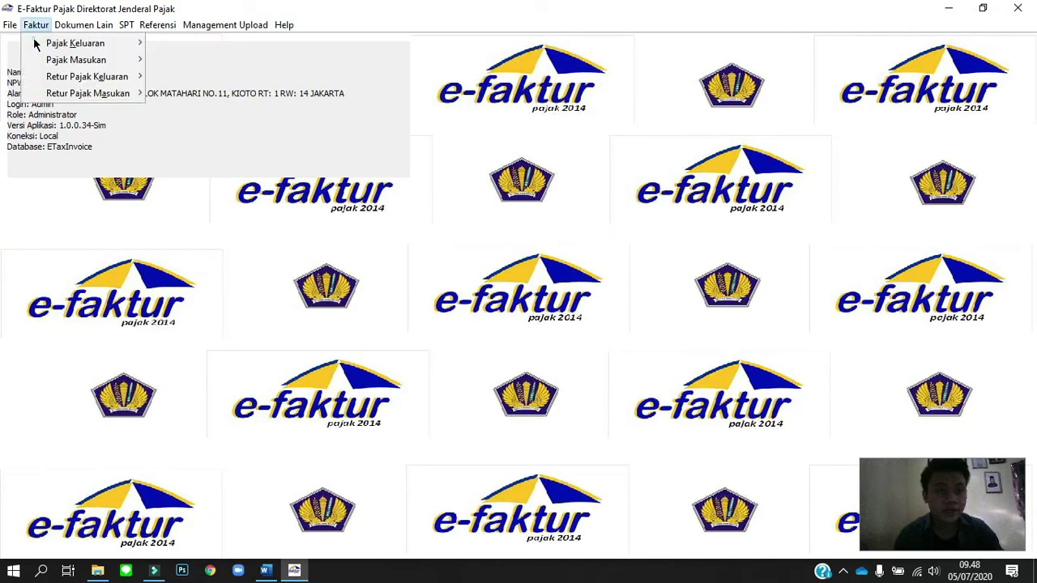
mouse_move(36, 44)
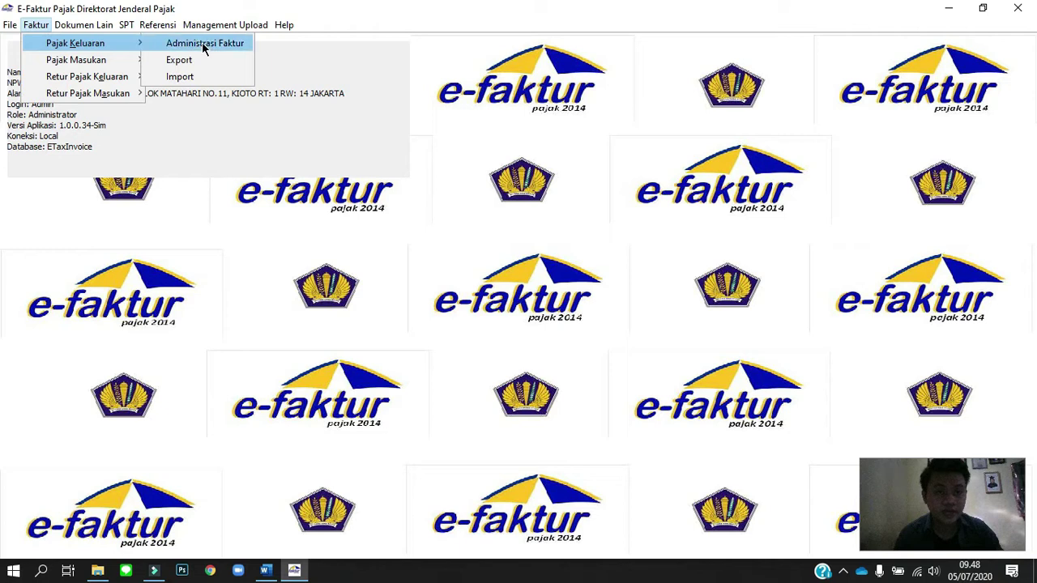
left_click(203, 44)
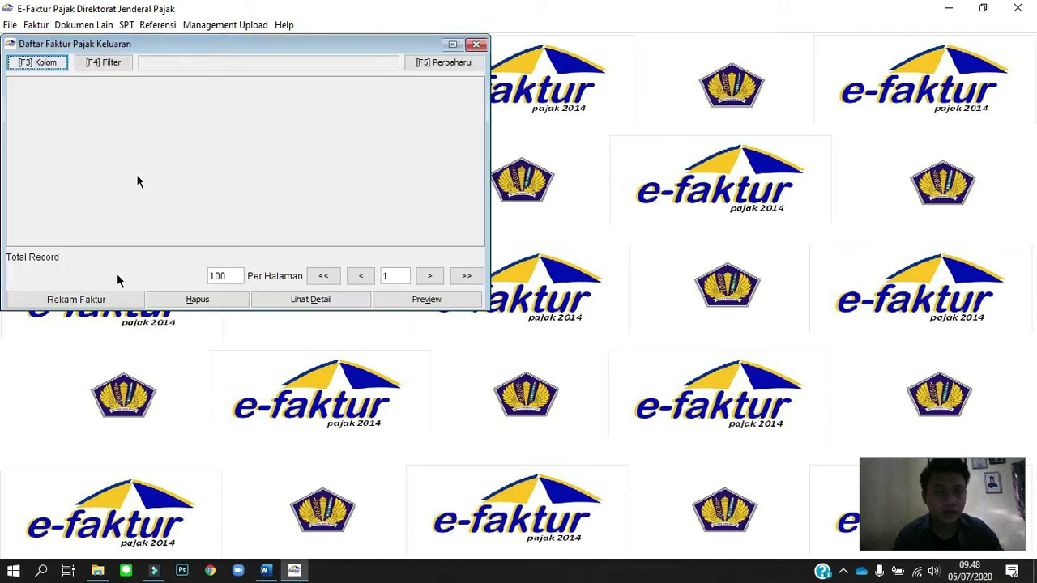
left_click(106, 301)
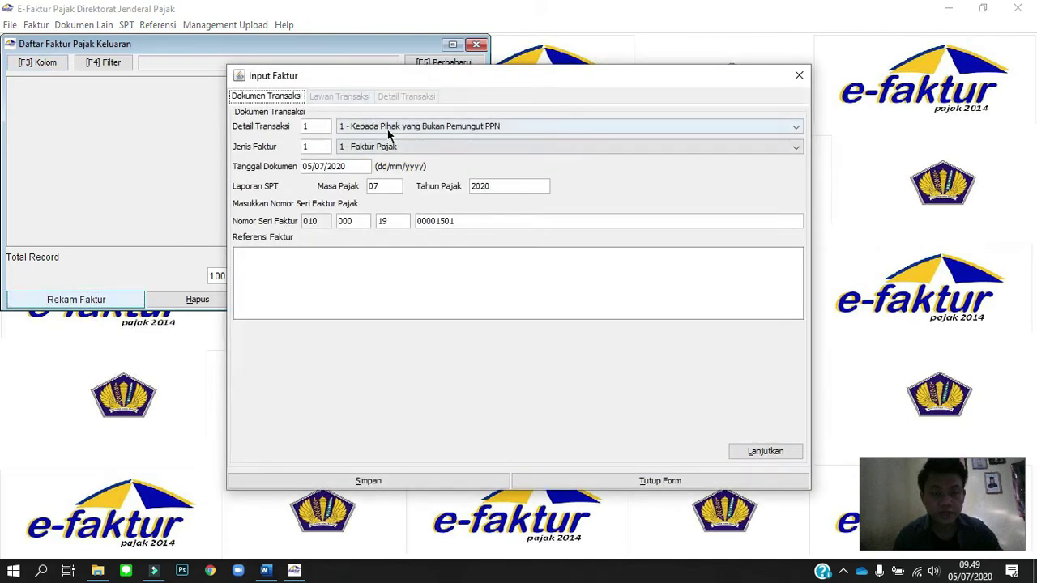
Keep transaction detail code 1, set invoice type 1 - Faktur Pajak, and bring up the Word assignment.
left_click(389, 127)
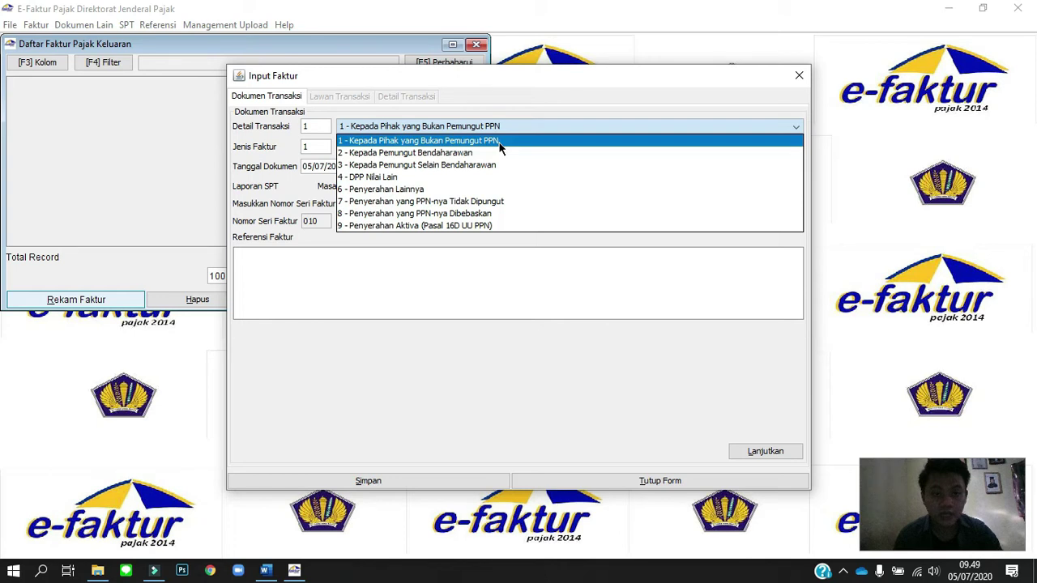
left_click(499, 142)
left_click(498, 145)
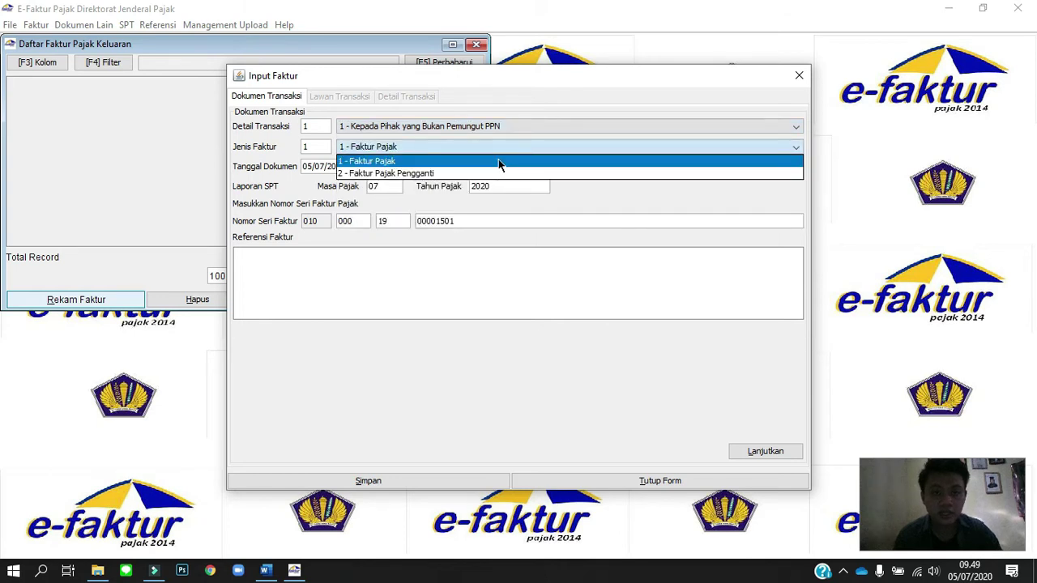
left_click(499, 162)
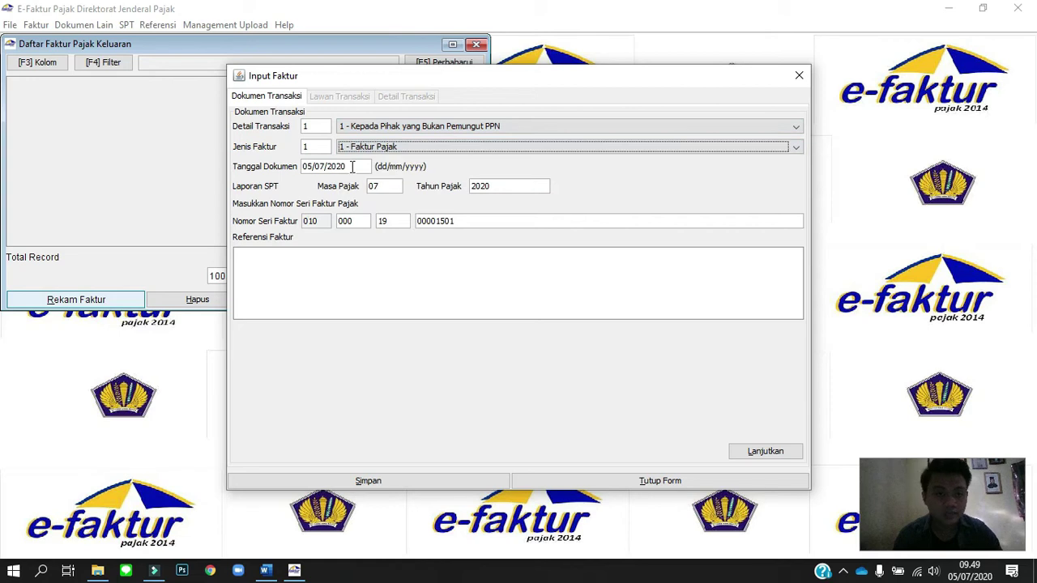
key("alt+Tab")
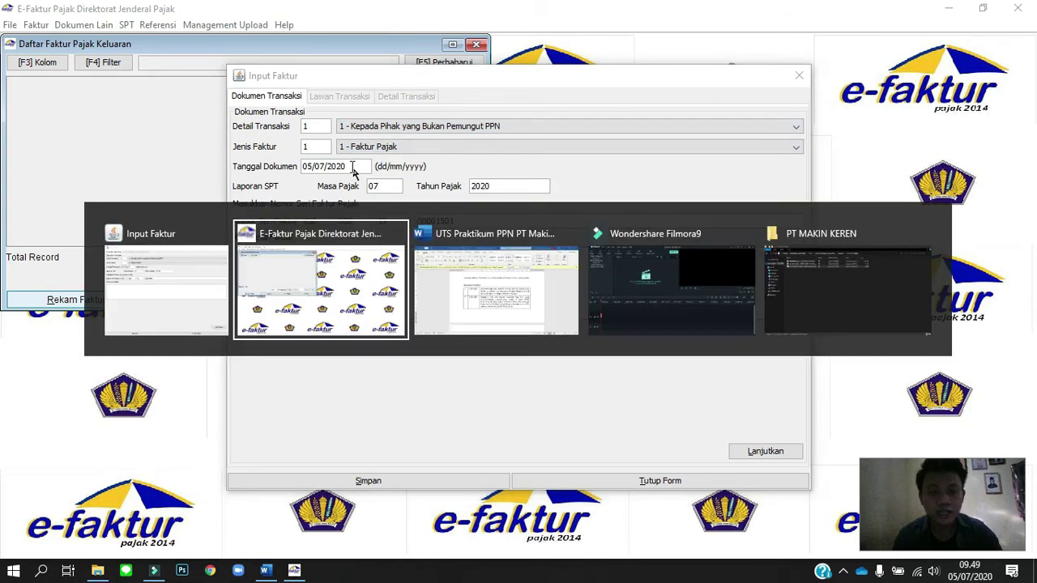
key("alt+Tab")
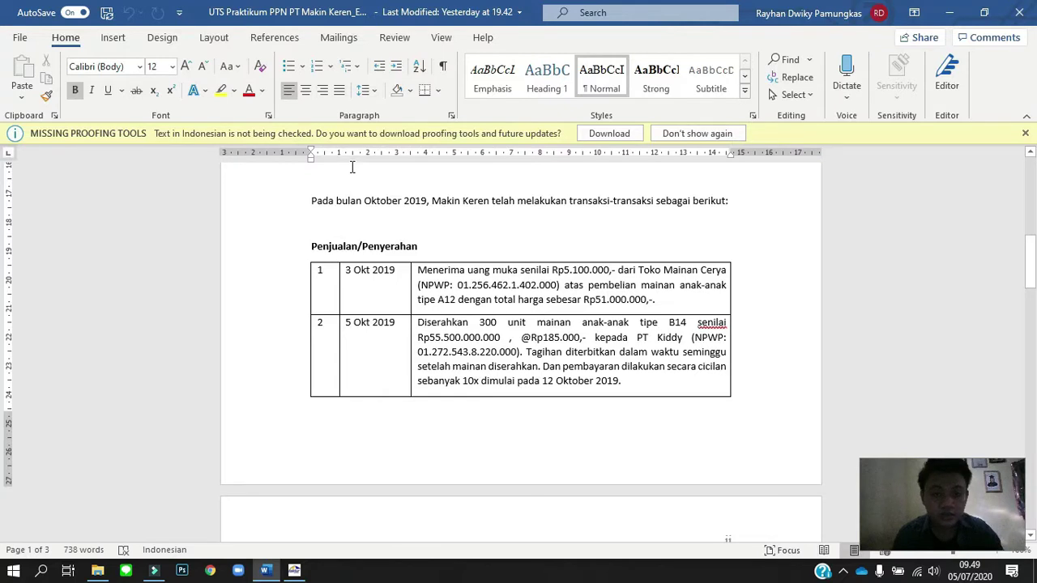
Change the document date to 03/10/2019 so the tax period becomes 10/2019, then continue.
key("alt+Tab")
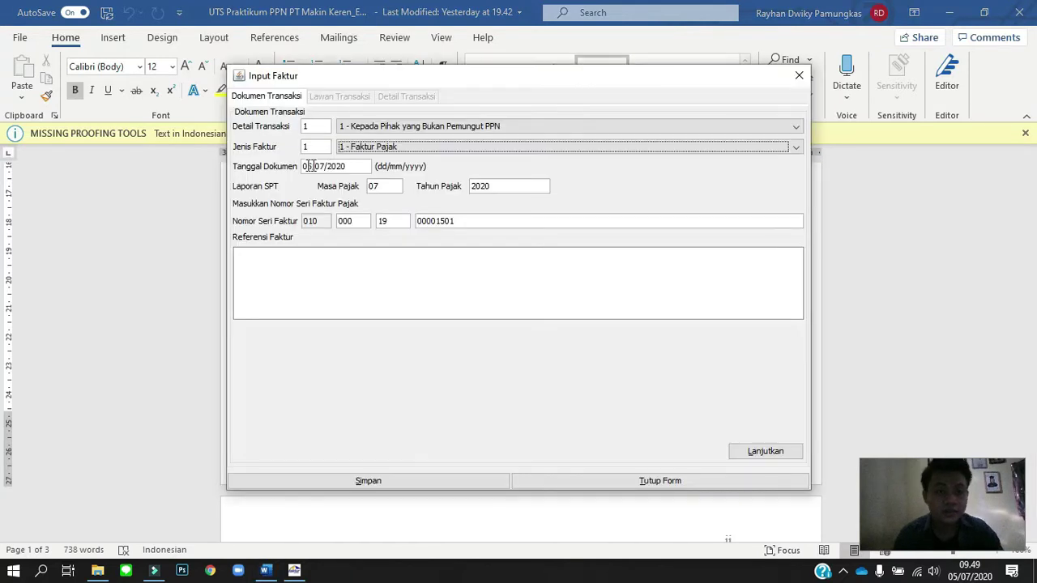
left_click(310, 166)
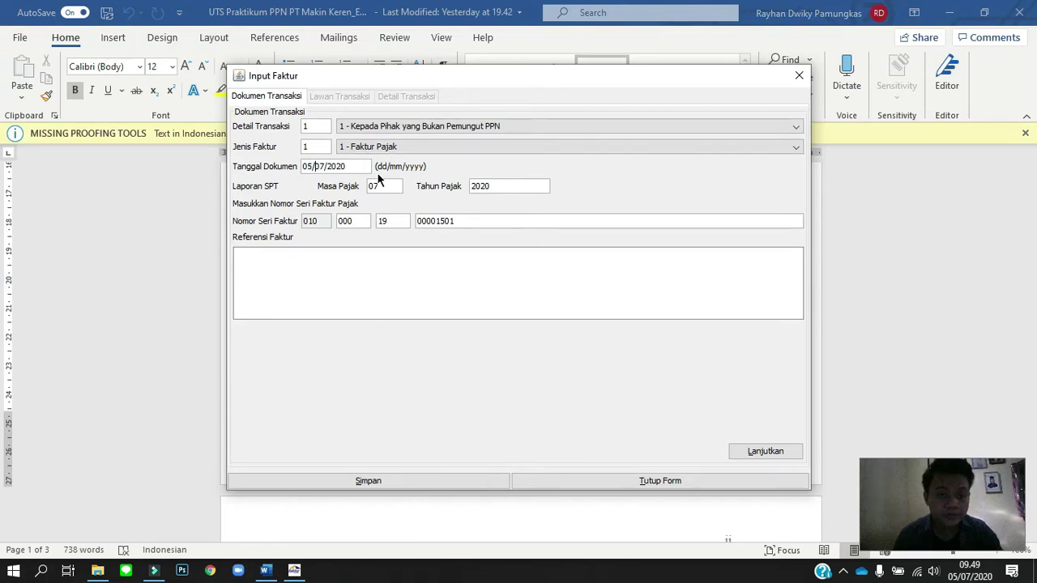
key("BackSpace")
type("3")
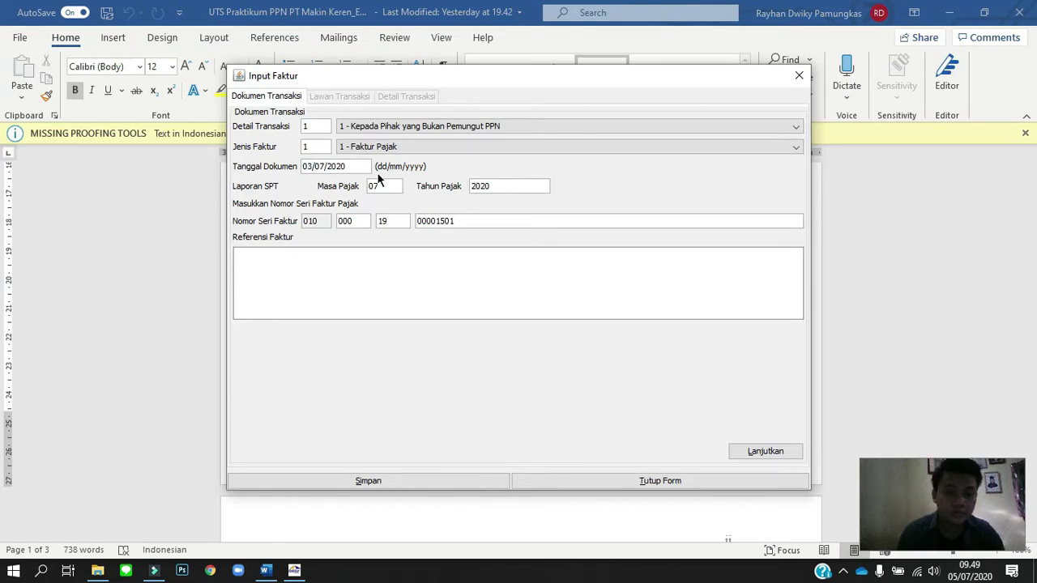
key("Delete")
key("Delete")
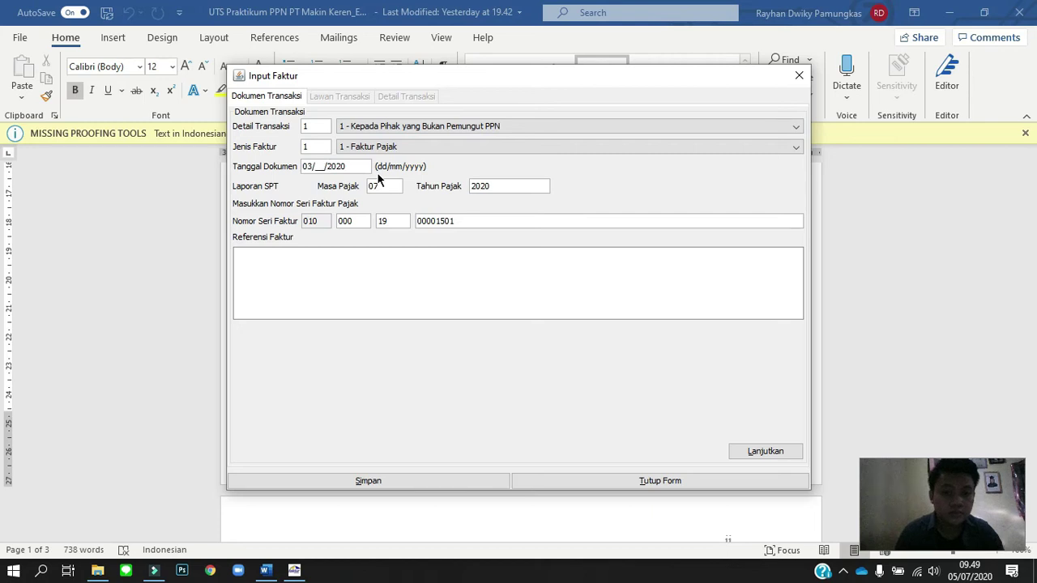
type("10")
key("End")
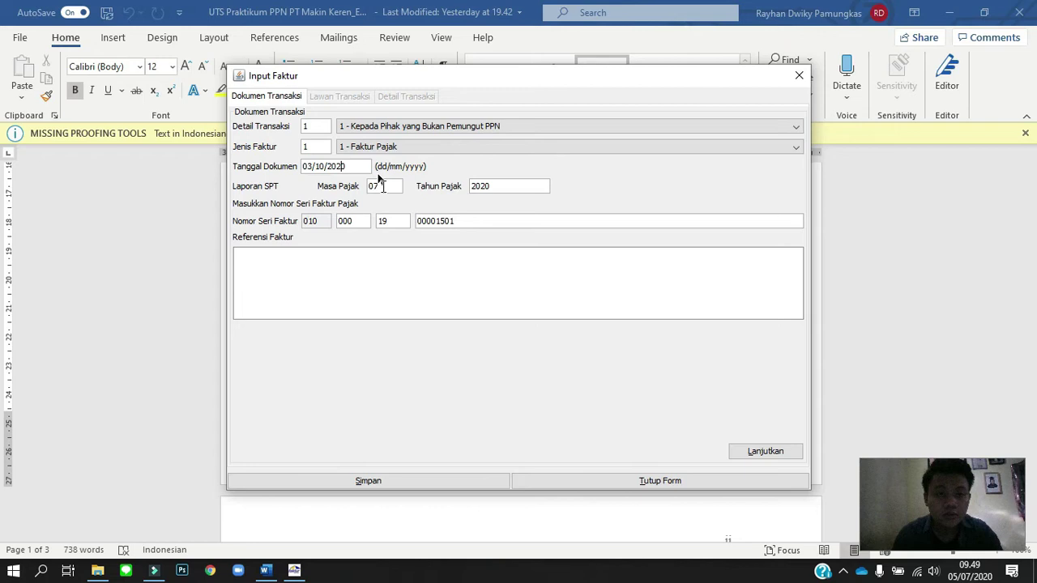
key("BackSpace")
key("BackSpace")
type("19")
left_click(383, 185)
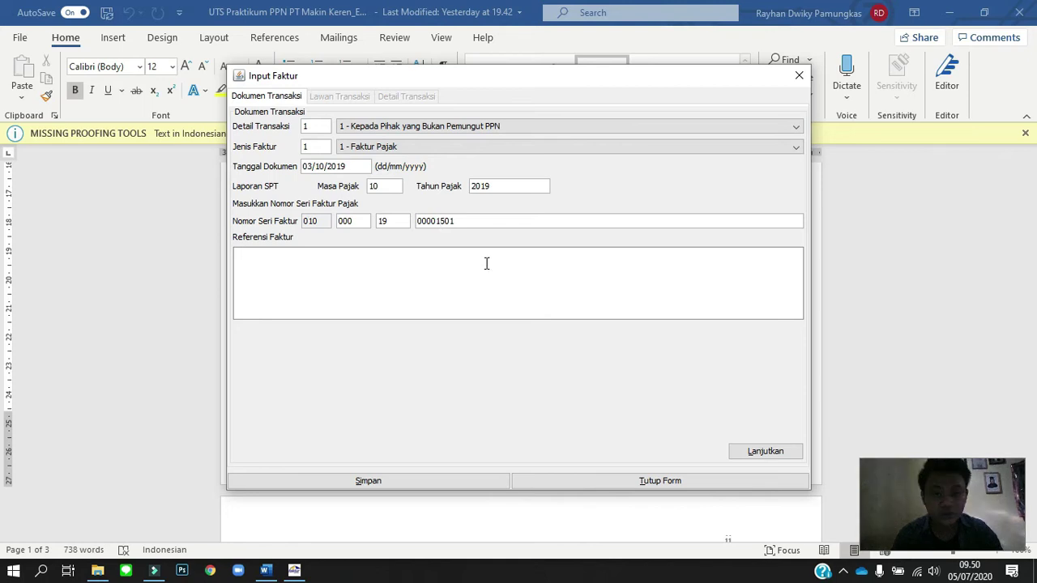
left_click(765, 451)
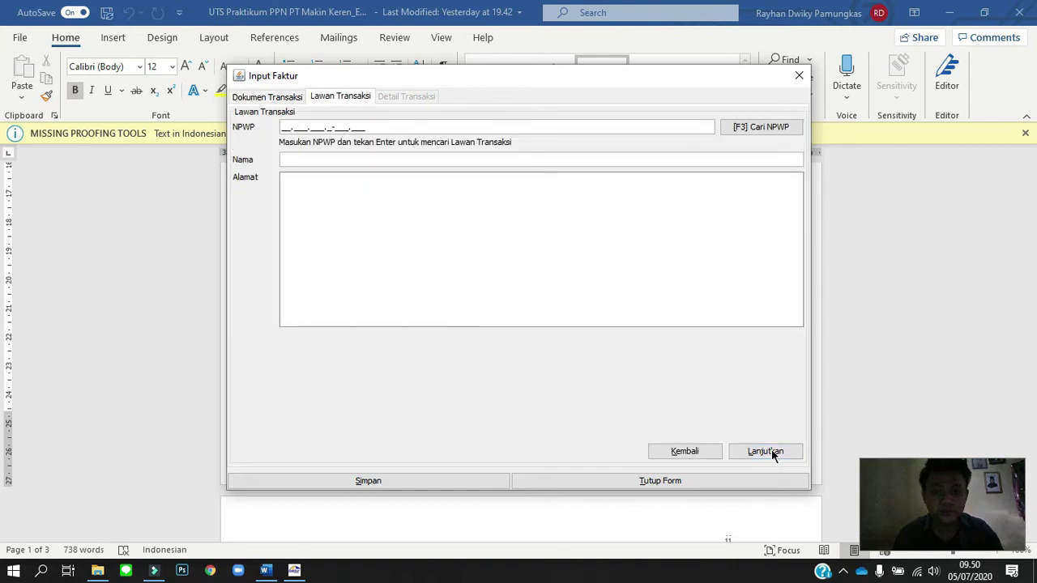
Look up the registered counterparties by NPWP and pick Toko Mainan Cerya as the invoice buyer.
left_click(771, 133)
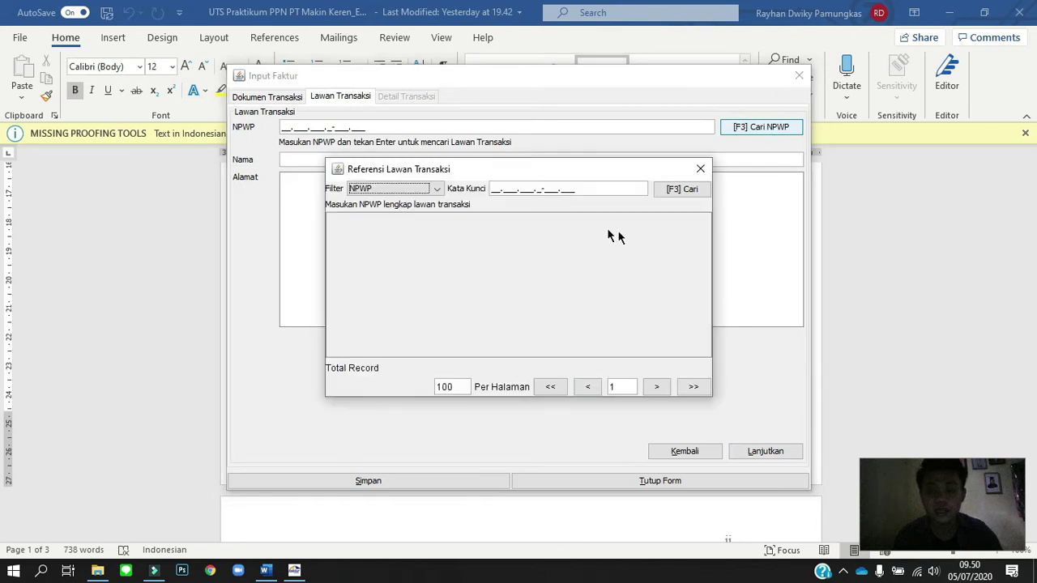
left_click(669, 194)
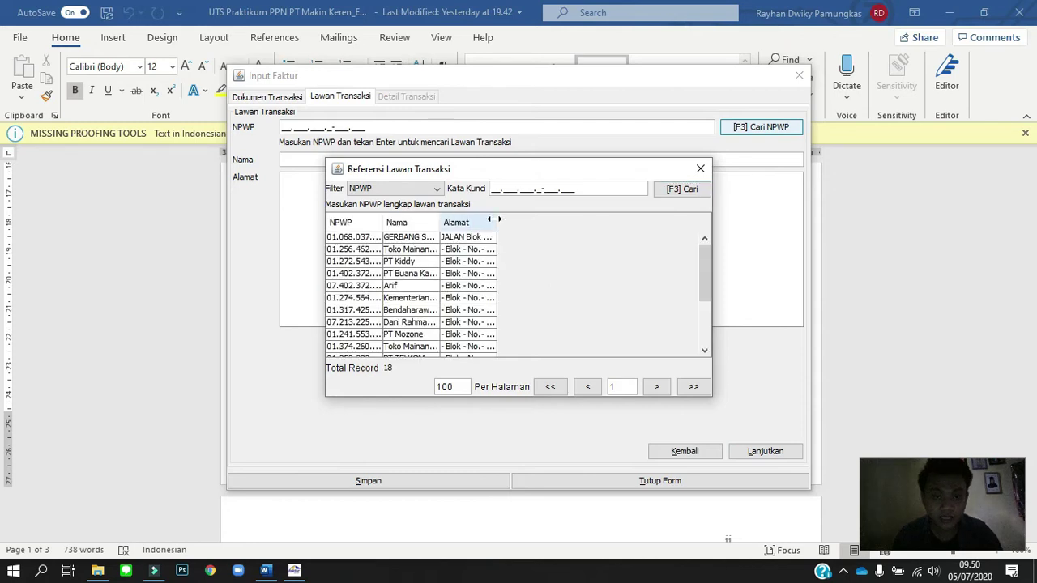
left_click_drag(494, 219, 548, 289)
key("Down")
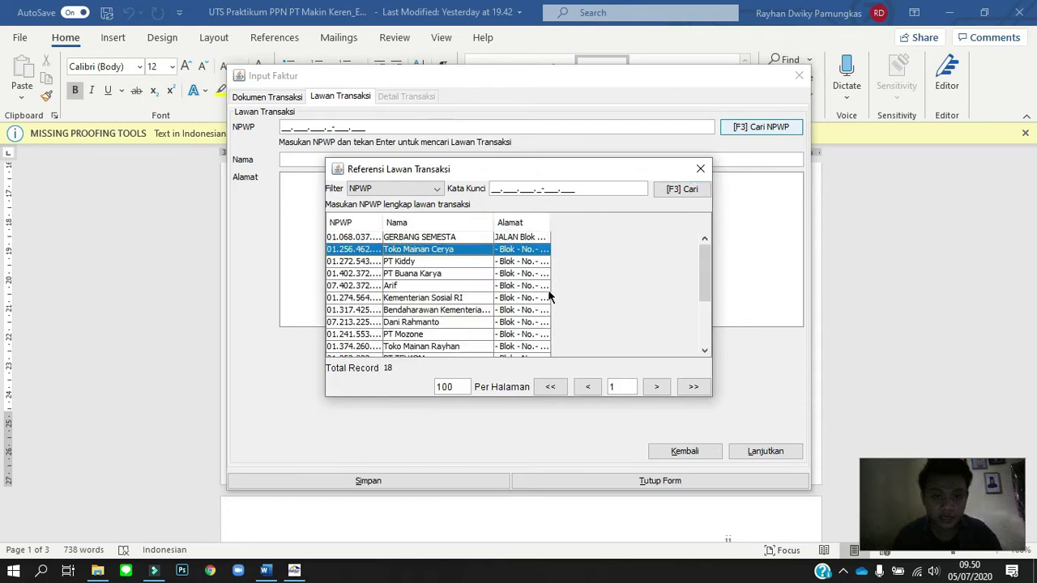
key("Return")
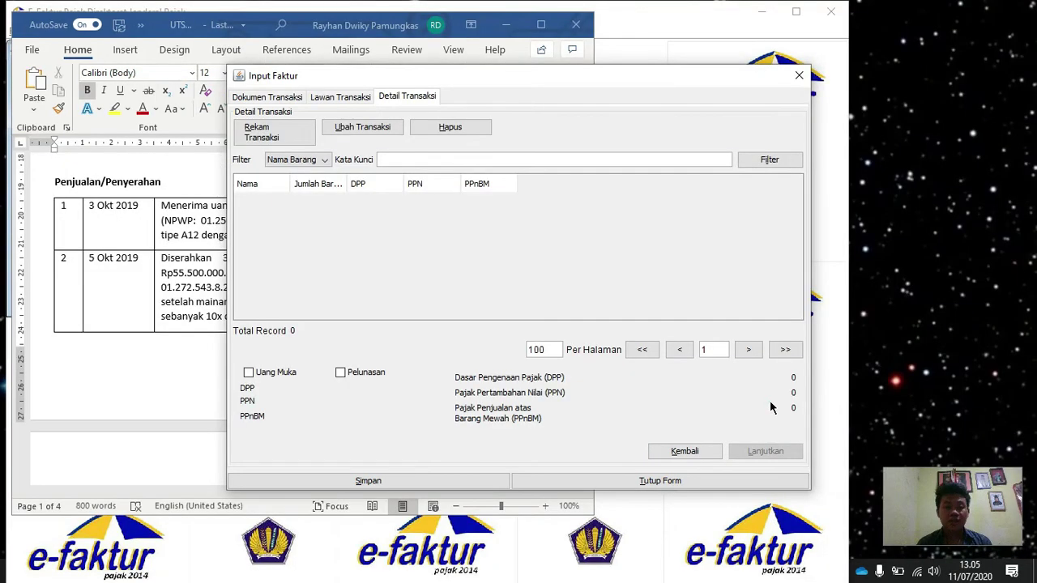
Start a new item line and pick Mainan from the goods and services reference.
left_click(305, 142)
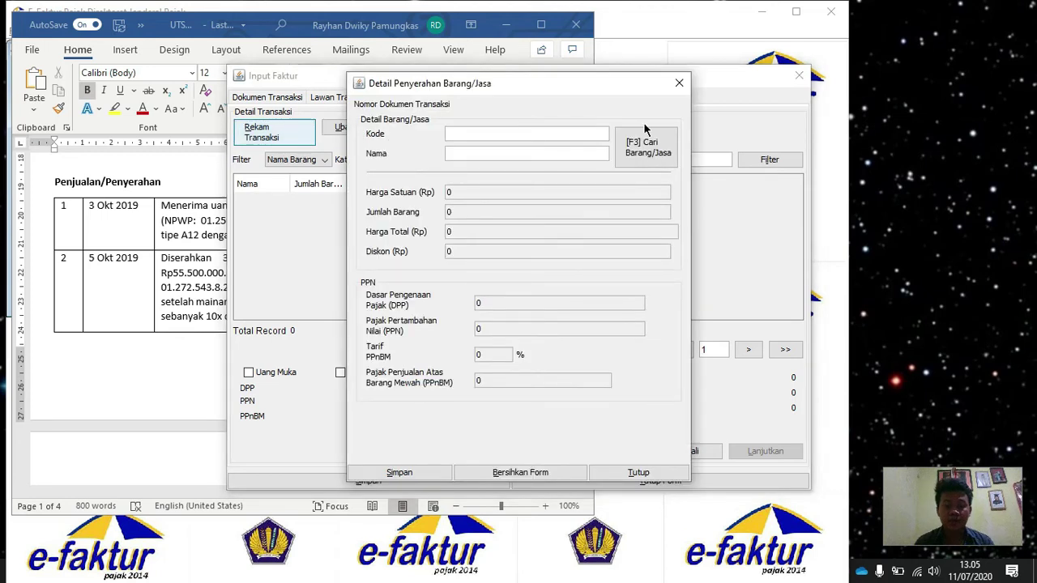
left_click(652, 144)
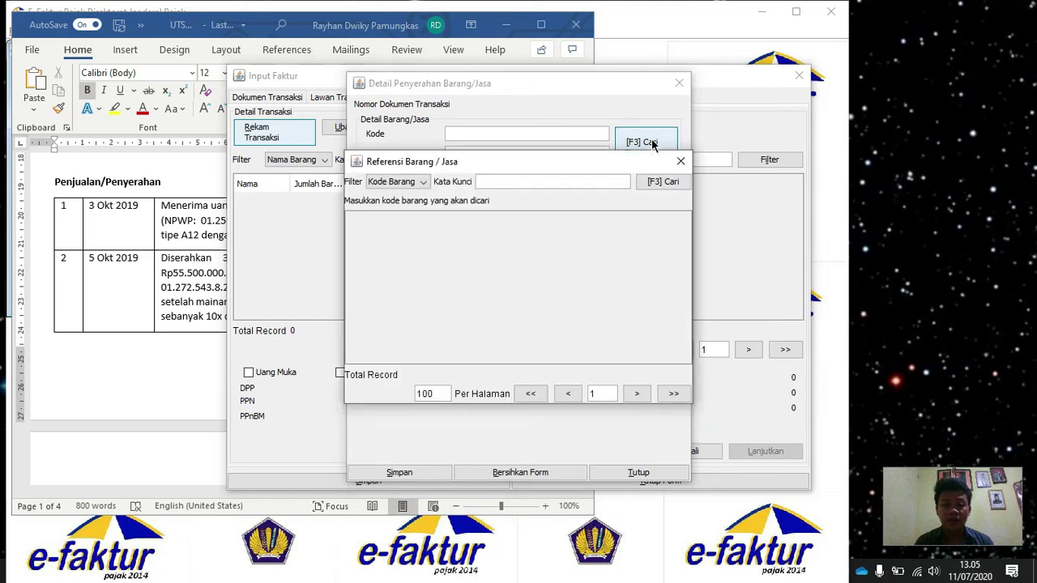
left_click(664, 182)
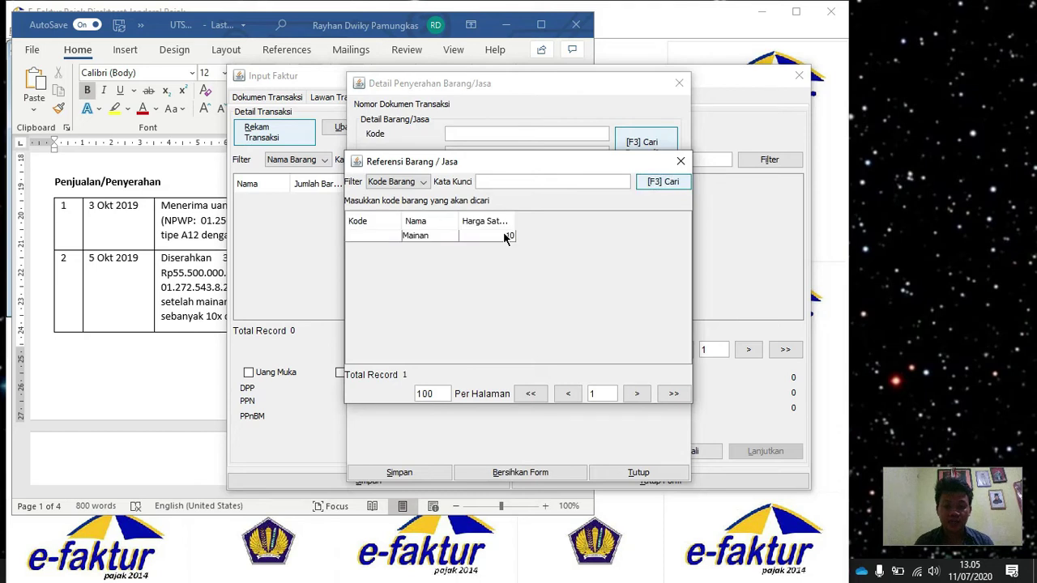
double_click(498, 235)
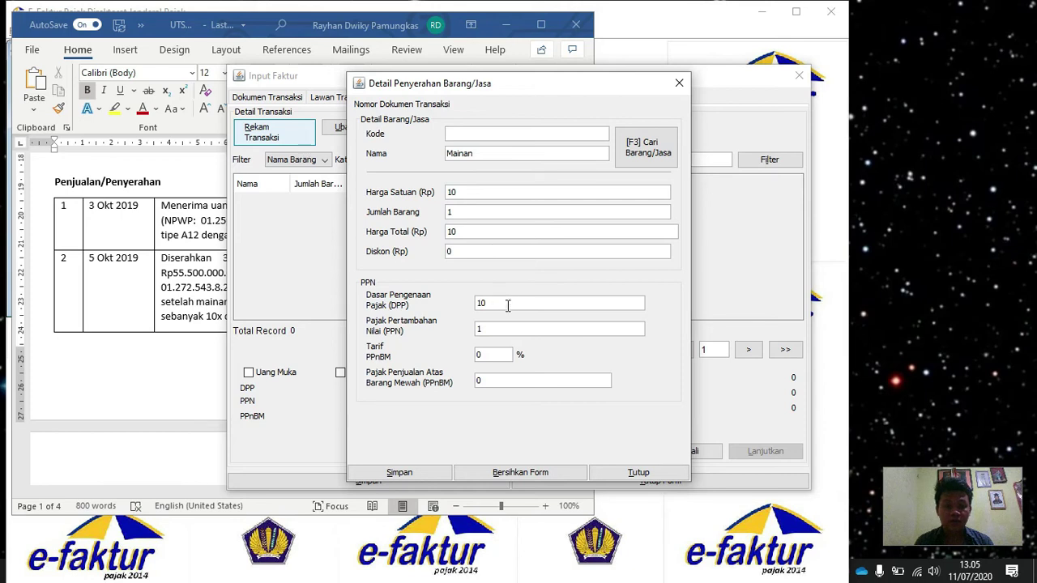
Set the Mainan DPP to 5.100.000 so PPN becomes 510.000, and save the item.
double_click(508, 305)
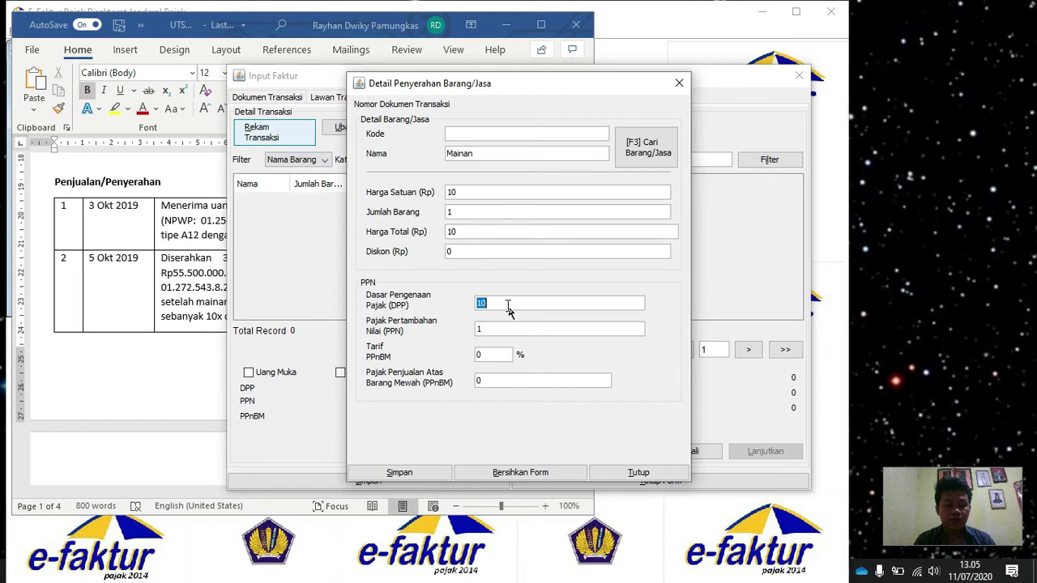
key("alt+Tab")
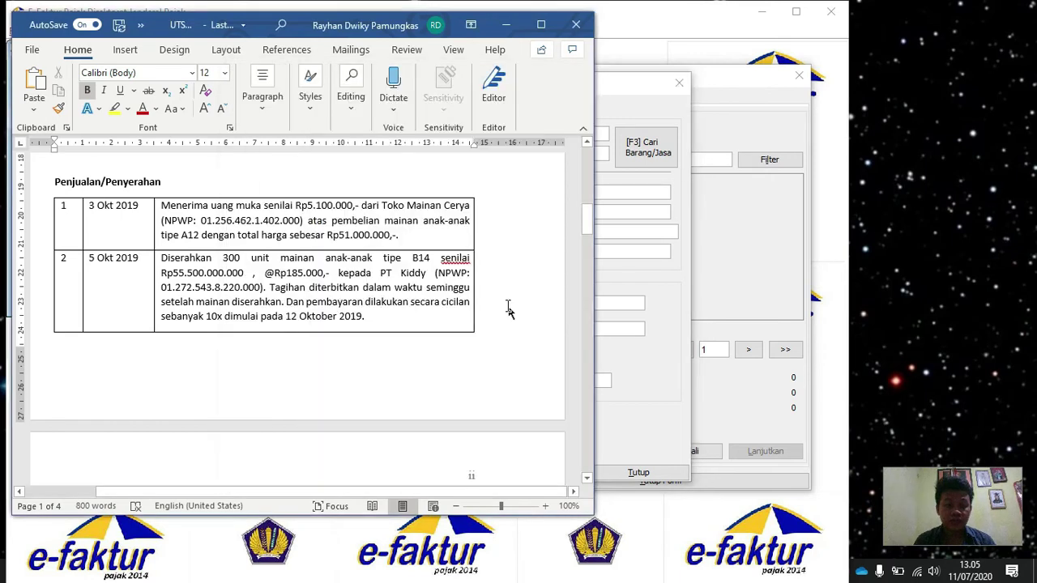
key("alt+Tab")
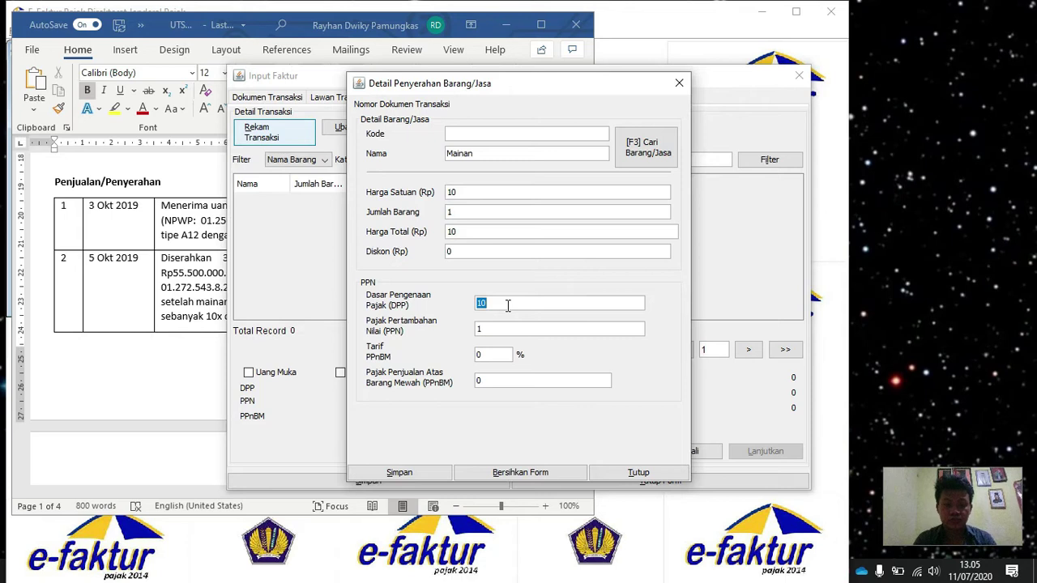
key("BackSpace")
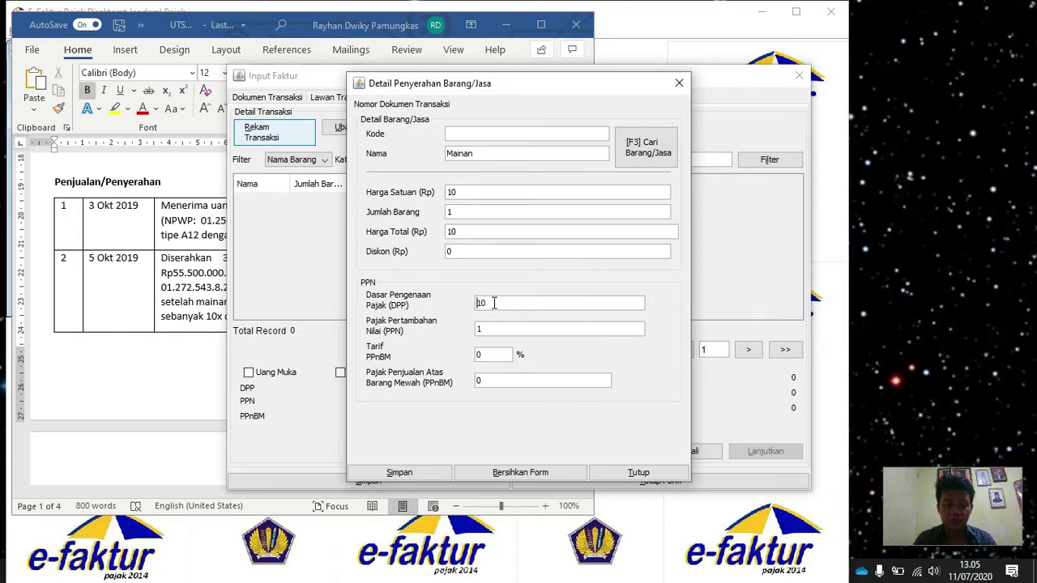
double_click(494, 303)
type("5")
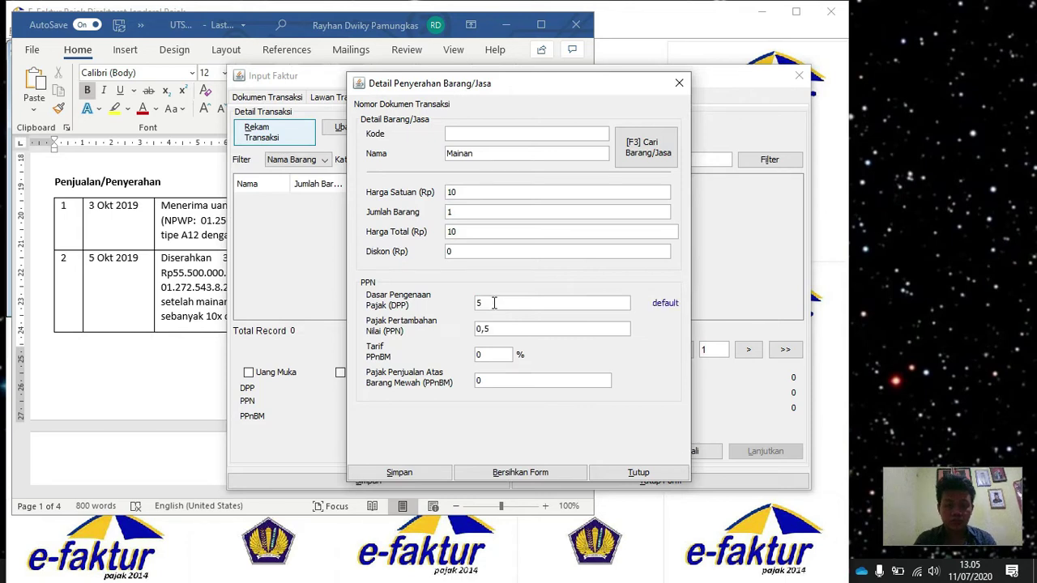
type(".100.000")
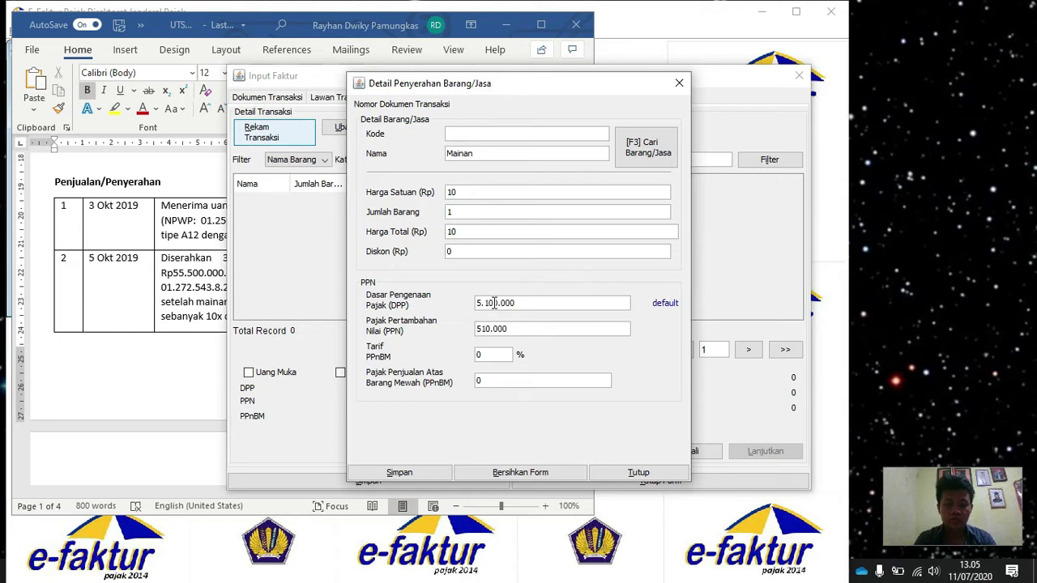
key("Tab")
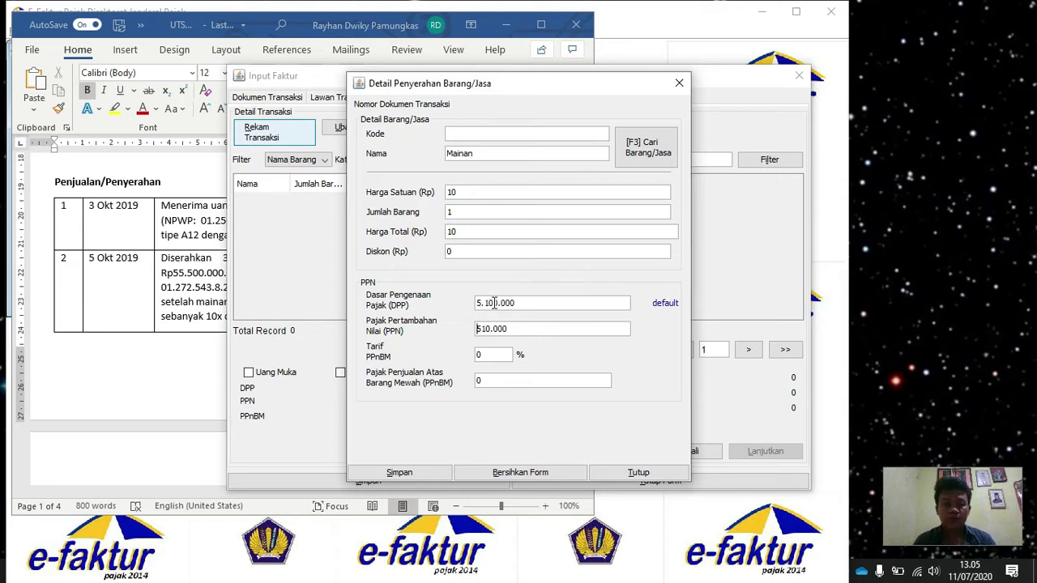
left_click(430, 474)
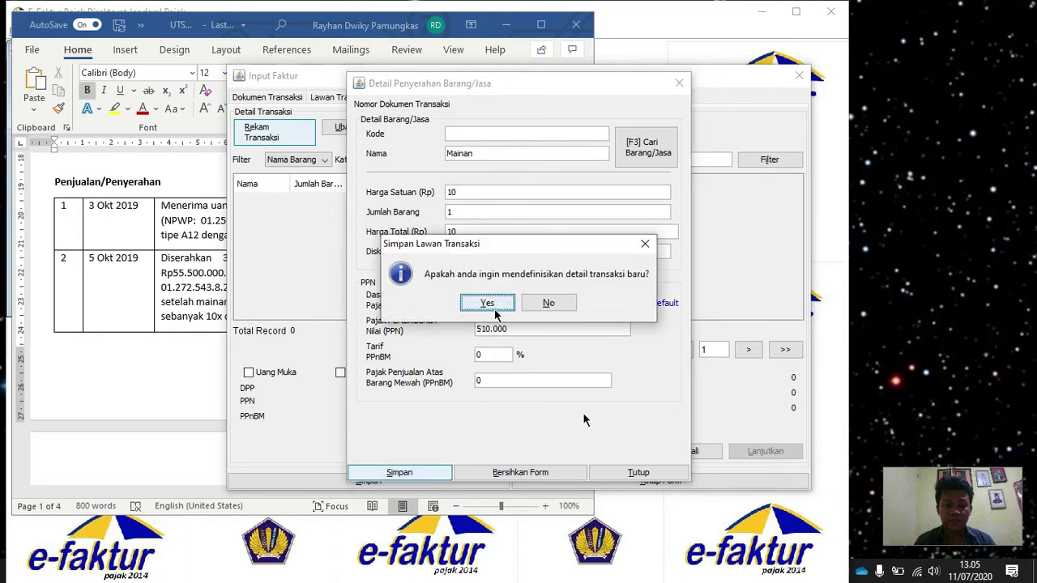
left_click(486, 302)
left_click(638, 474)
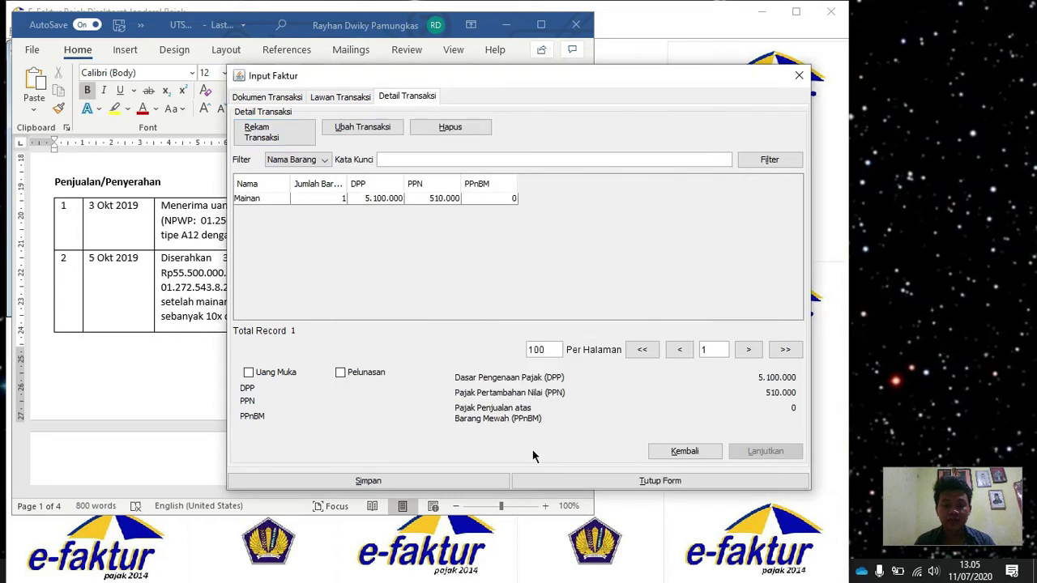
Save the 5.100.000 invoice and date the next invoice 05/10/2019.
left_click(412, 478)
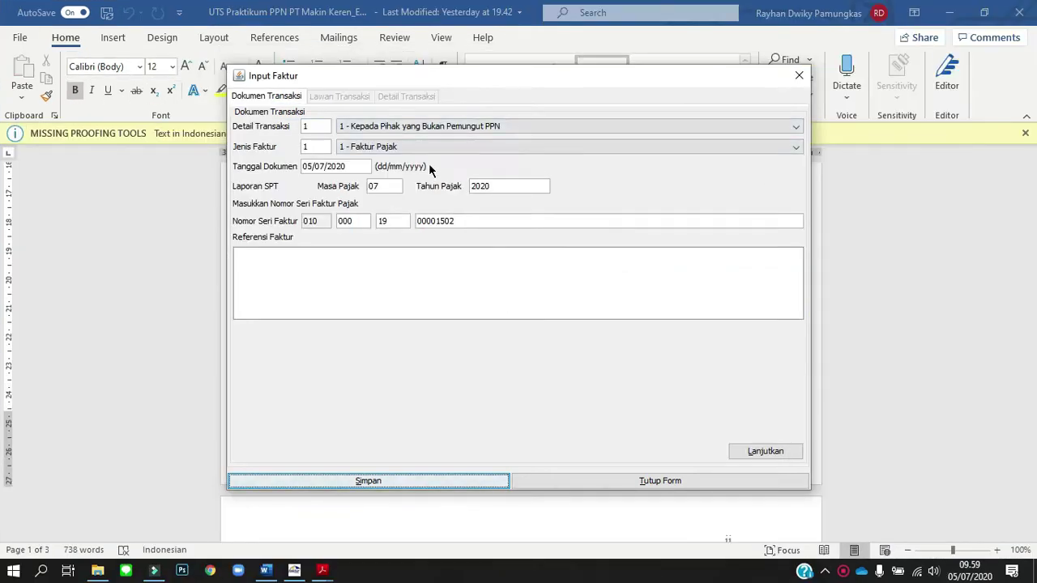
key("alt+Tab")
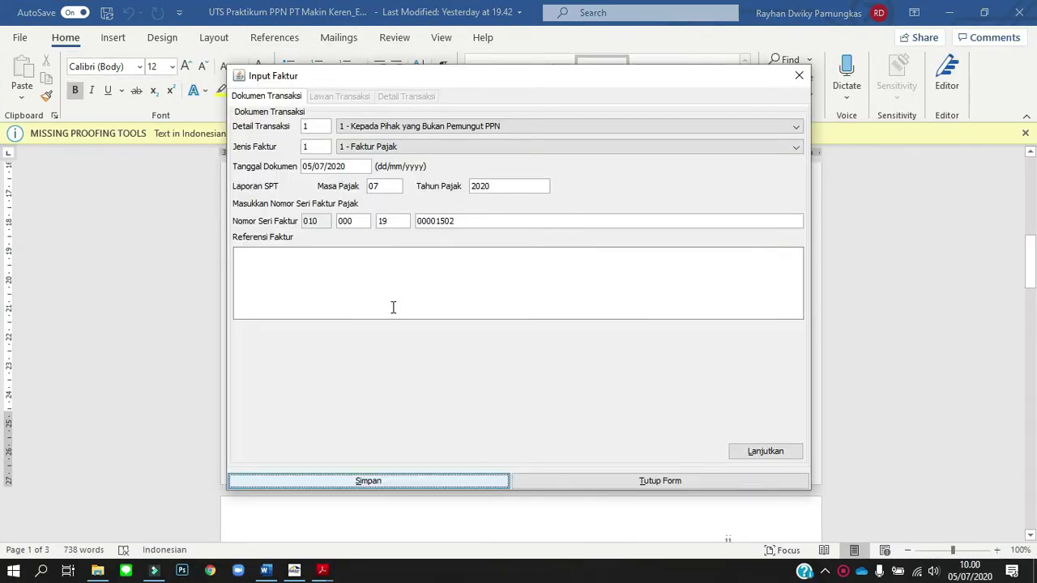
left_click_drag(324, 167, 353, 199)
key("BackSpace")
type("102019")
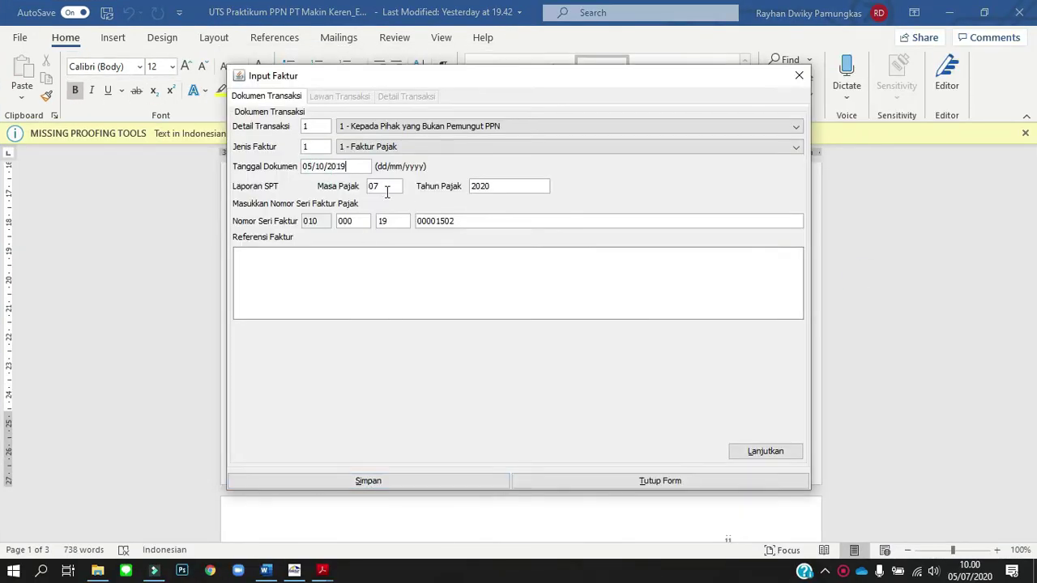
Record a Mainan item with DPP 55.500.000 on the new invoice and save it.
left_click(793, 448)
left_click(793, 448)
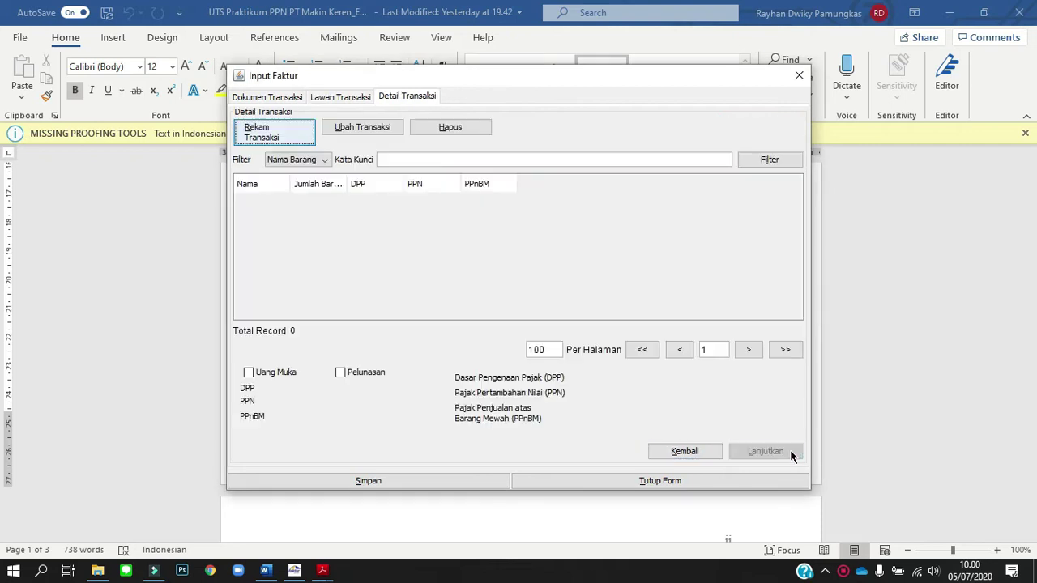
left_click(267, 133)
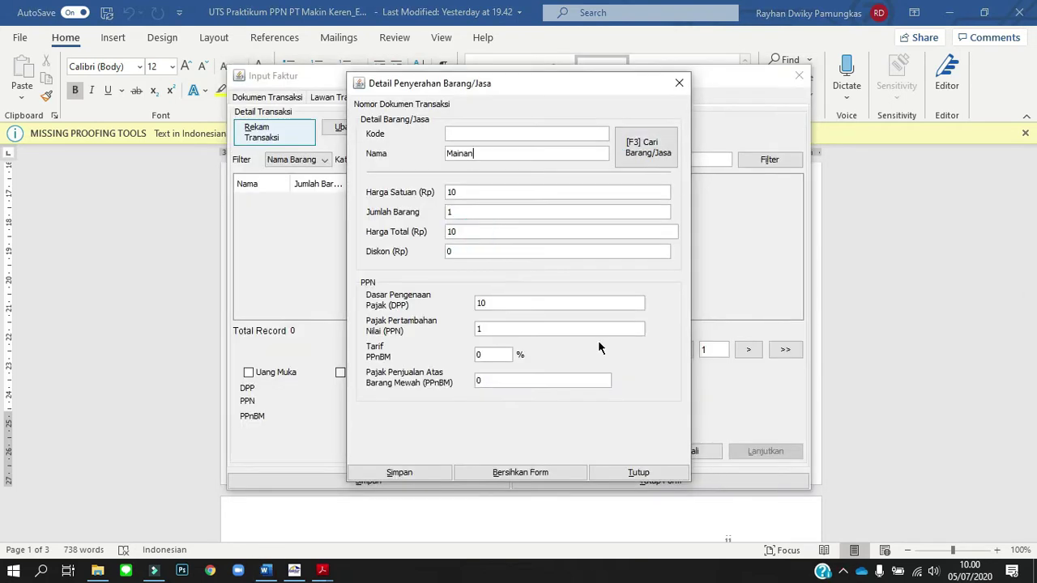
double_click(502, 302)
type("55500000")
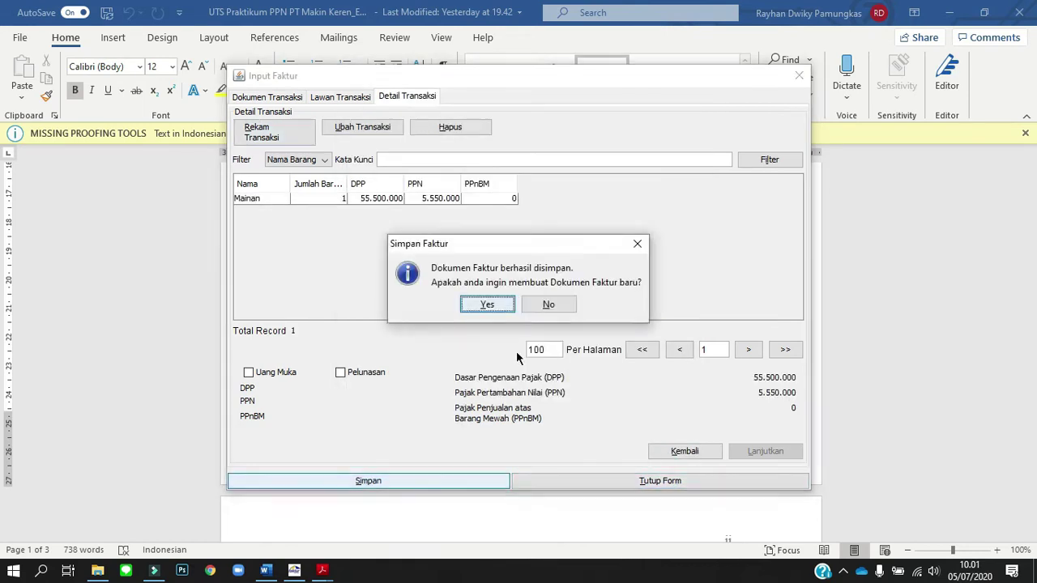
left_click(486, 300)
key("alt+Tab")
scroll(504, 363, "down", 5)
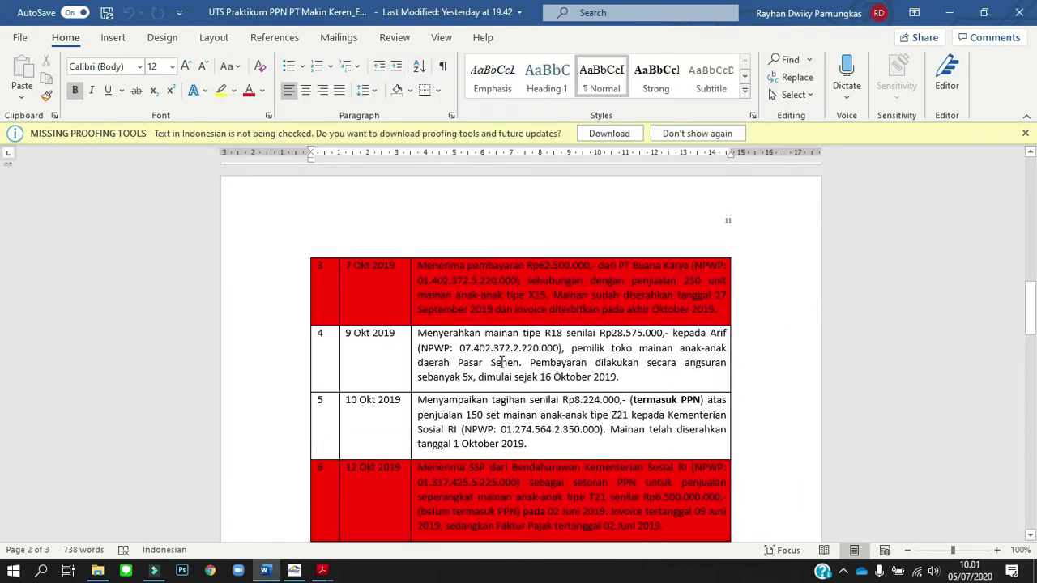
key("alt+Tab")
key("alt+Tab")
key("alt+Tab")
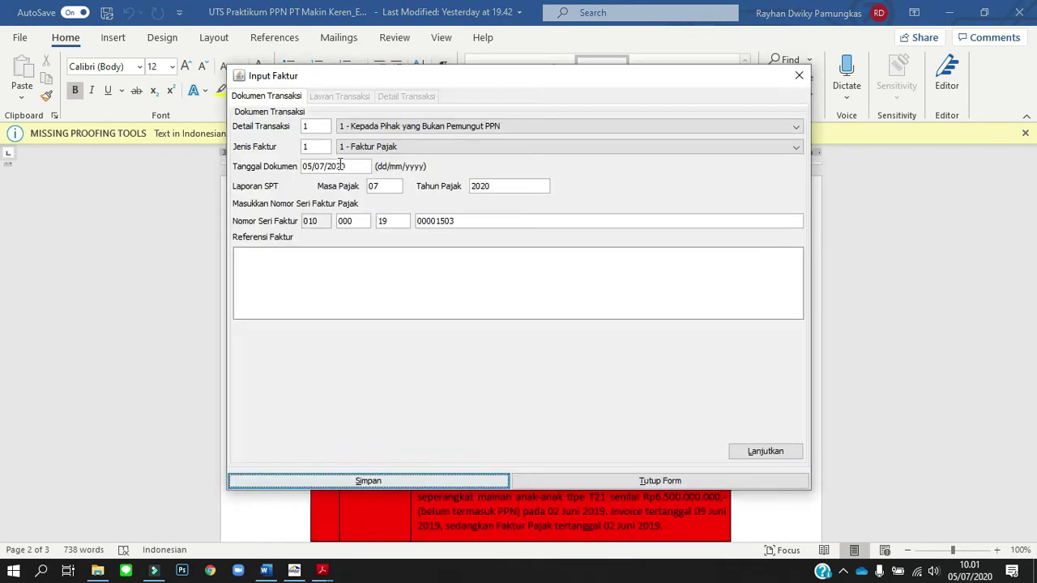
Set the document date to 09/10/2019 and proceed past the counterparty step.
left_click(317, 168)
key("BackSpace")
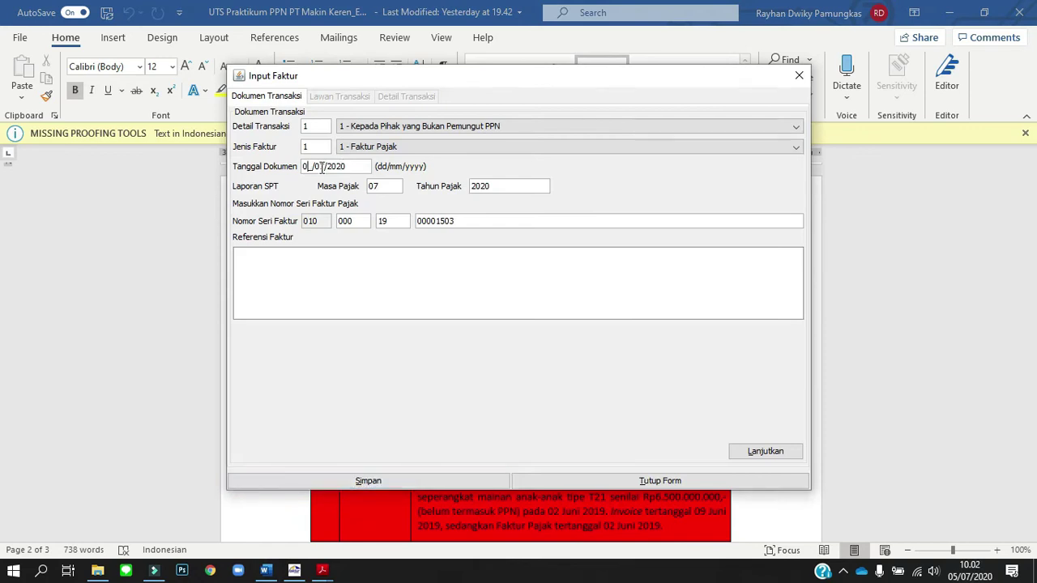
type("9")
left_click(322, 167)
key("BackSpace")
key("BackSpace")
type("102019")
left_click(764, 451)
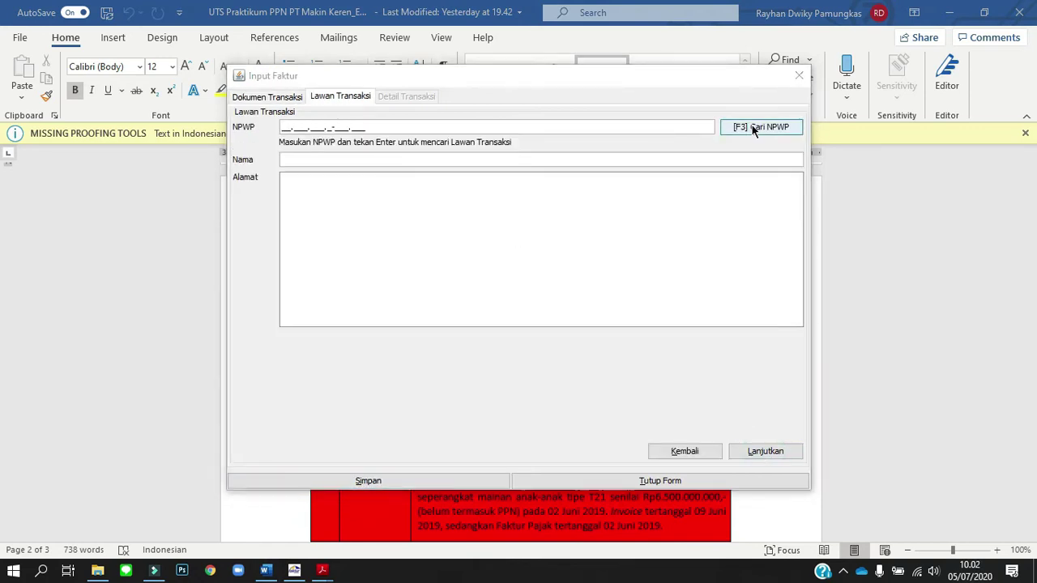
key("alt+Tab")
Save a Mainan invoice with DPP 28.575.000, then set transaction code 2 - Kepada Pemungut Bendaharawan.
key("alt+Tab")
left_click(760, 125)
left_click(699, 192)
double_click(409, 235)
left_click(765, 451)
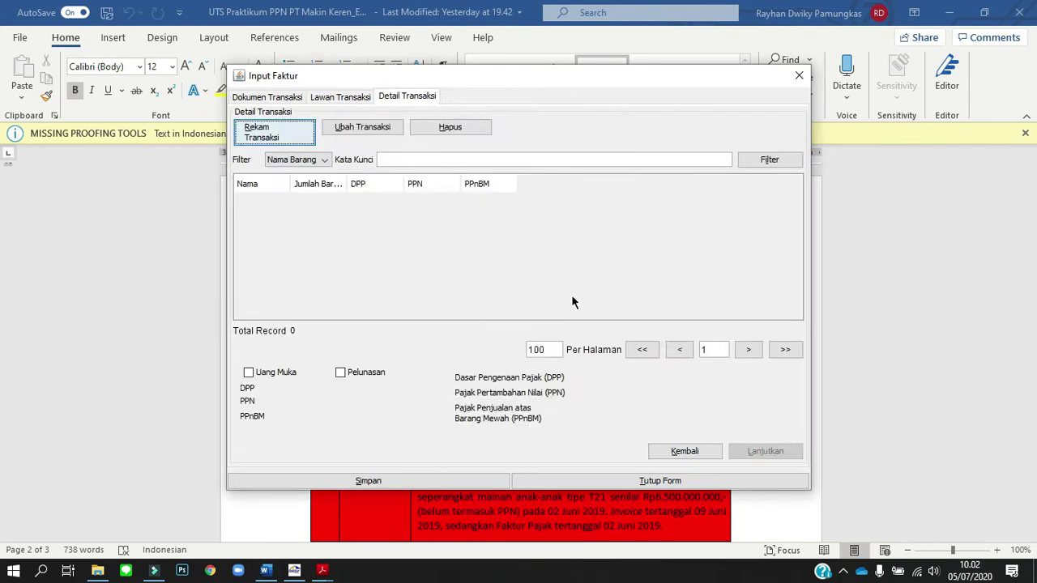
left_click(274, 132)
left_click(660, 148)
key("Return")
key("alt+Tab")
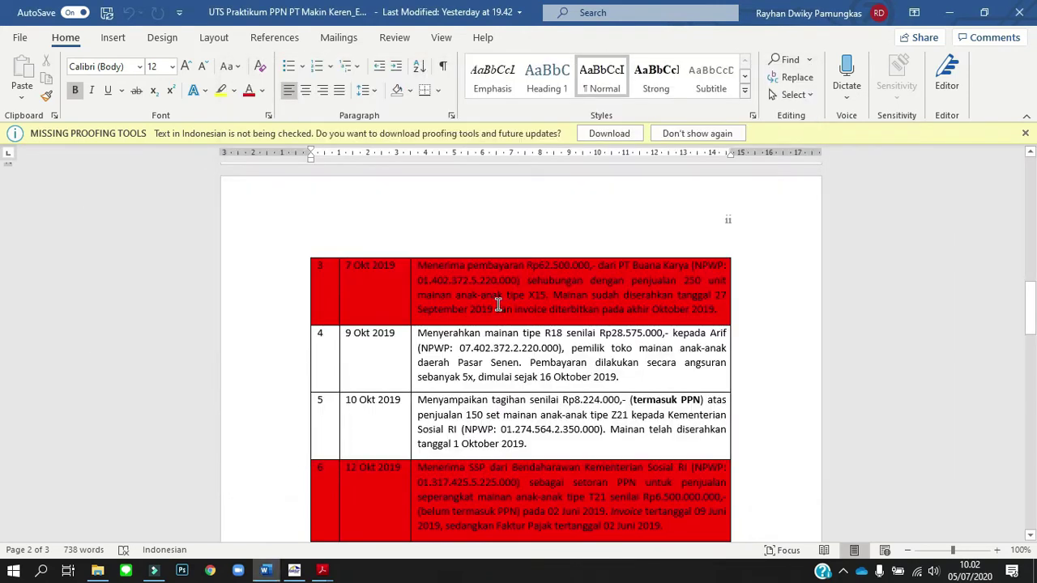
key("alt+Tab")
type("28575000")
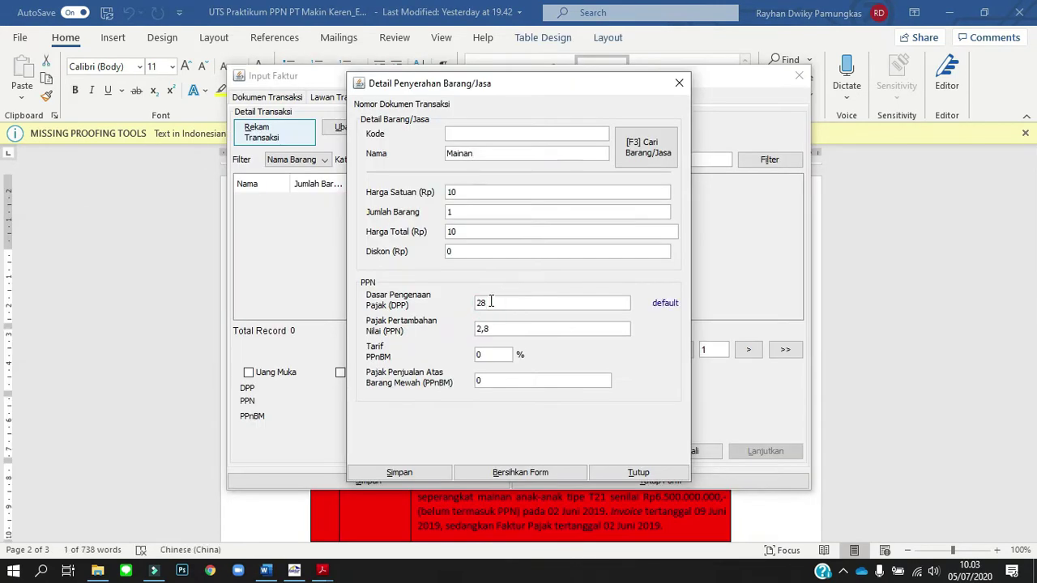
key("Return")
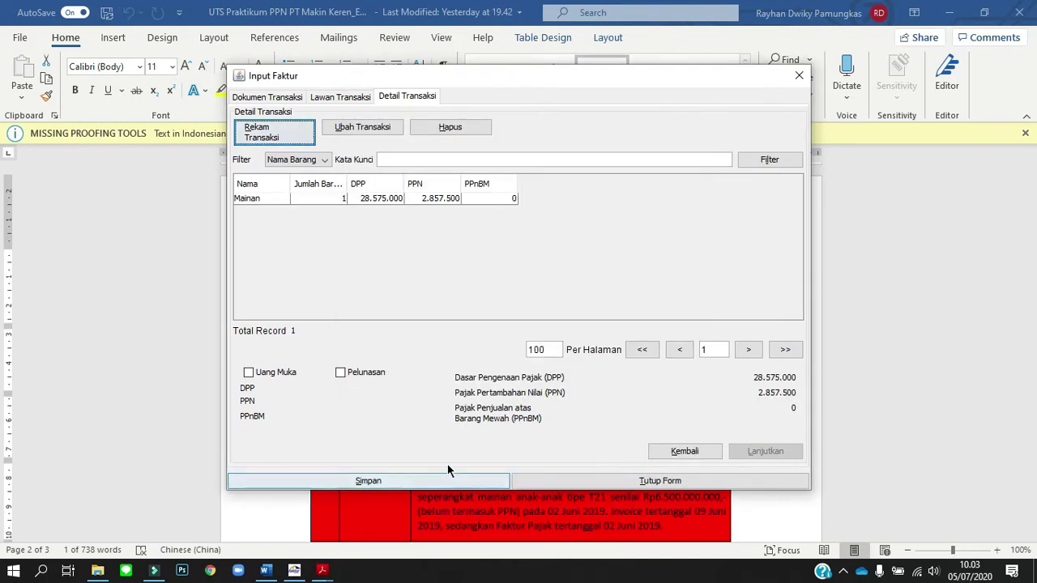
left_click(448, 476)
left_click(502, 313)
left_click(521, 128)
left_click(521, 154)
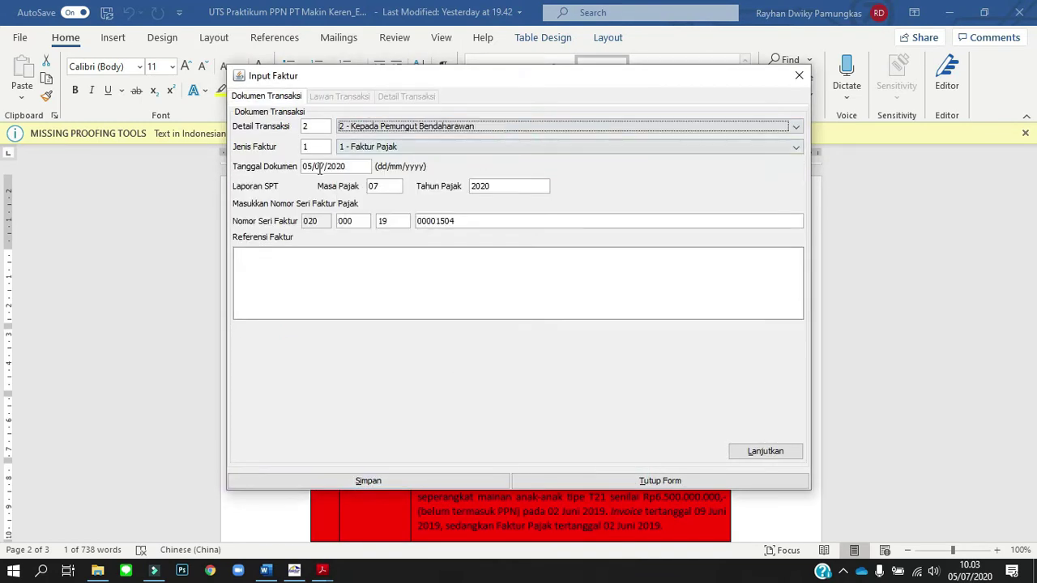
Date the invoice 09/10/2019 and choose Kementerian Sosial RI as counterparty.
key("alt+Tab")
key("alt+Tab")
type("09102019")
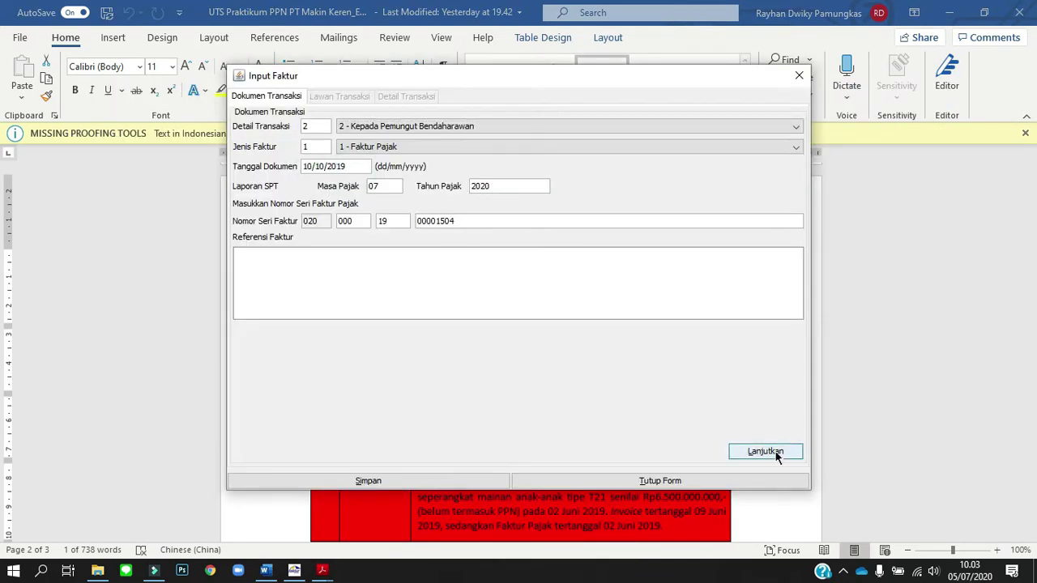
left_click(773, 453)
key("F3")
left_click(686, 190)
double_click(421, 279)
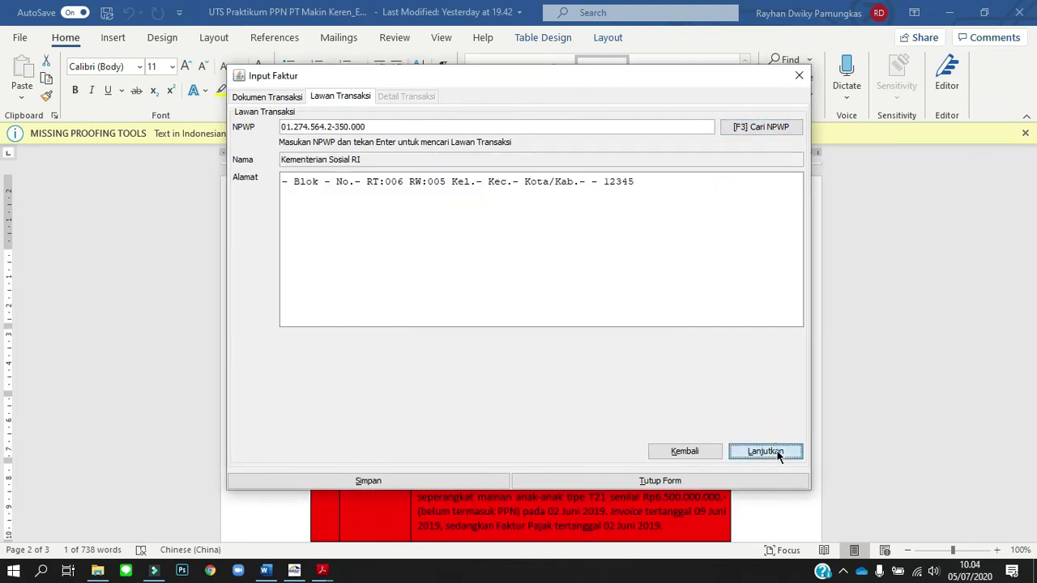
left_click(780, 452)
Add a Mainan item line with DPP 8224000 and save it.
left_click(281, 126)
key("F3")
left_click(666, 178)
double_click(416, 232)
key("alt+Tab")
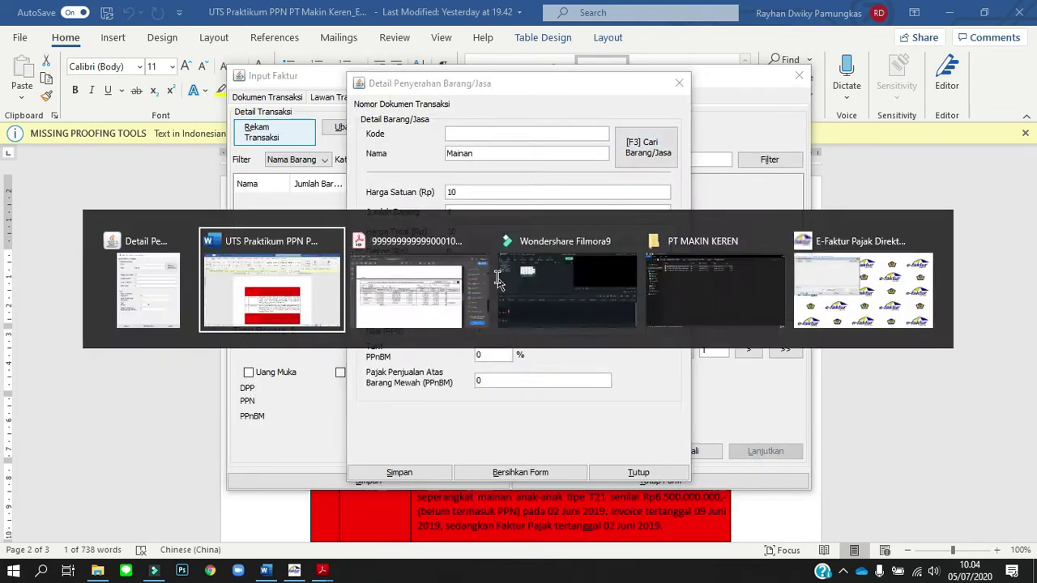
key("alt+Tab")
type("8224000")
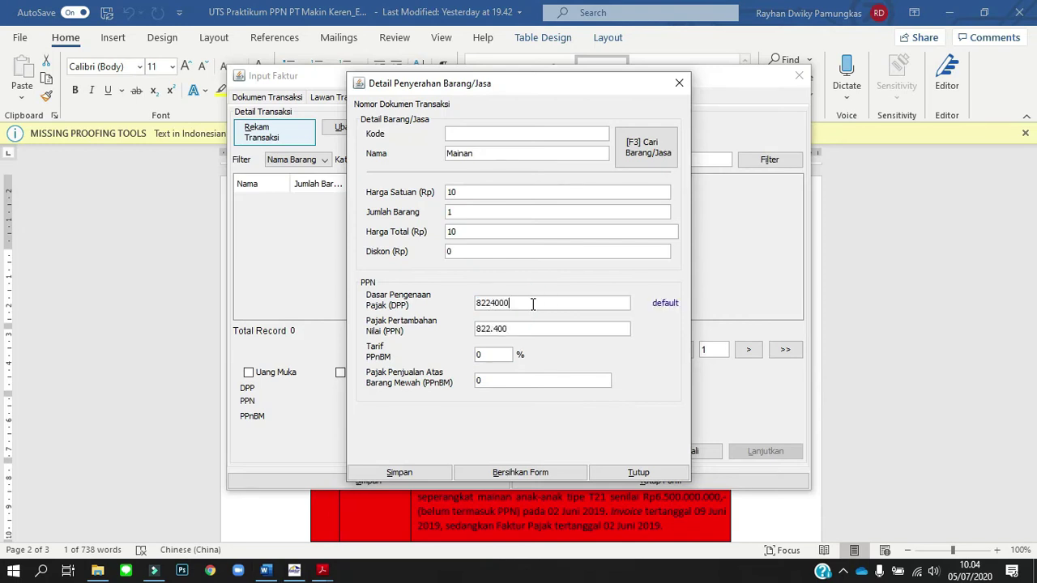
left_click(399, 472)
left_click(545, 301)
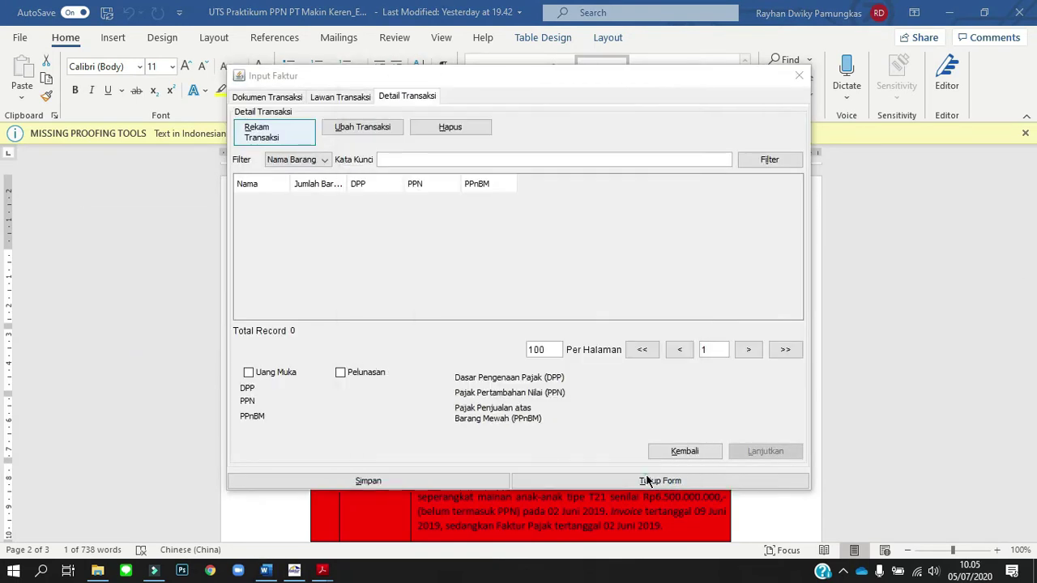
Correct the Mainan DPP to 7.476.364 (PPN 747.636) and save the invoice.
left_click(324, 198)
left_click(356, 130)
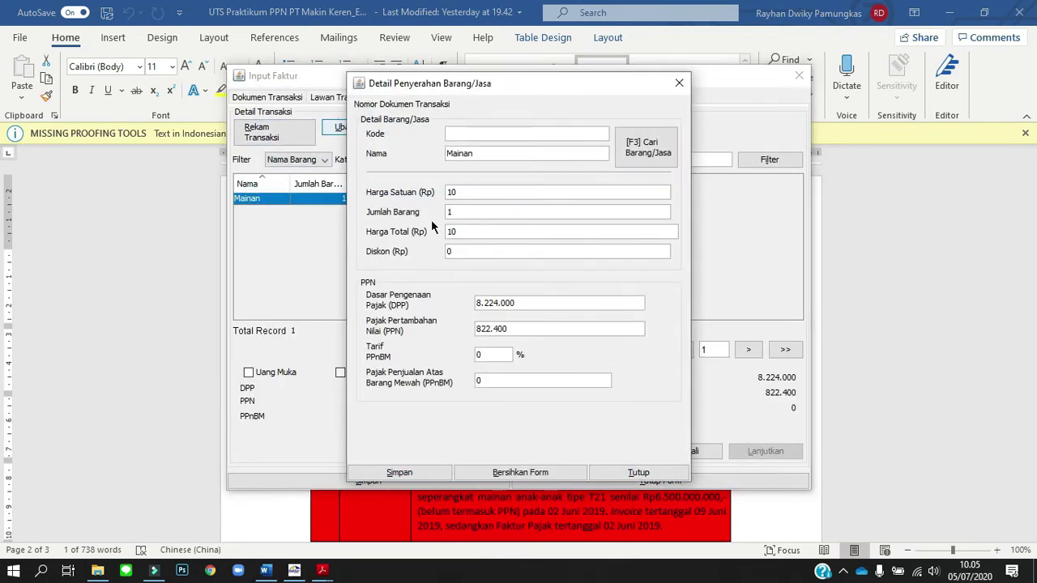
left_click(536, 302)
type("7.476.")
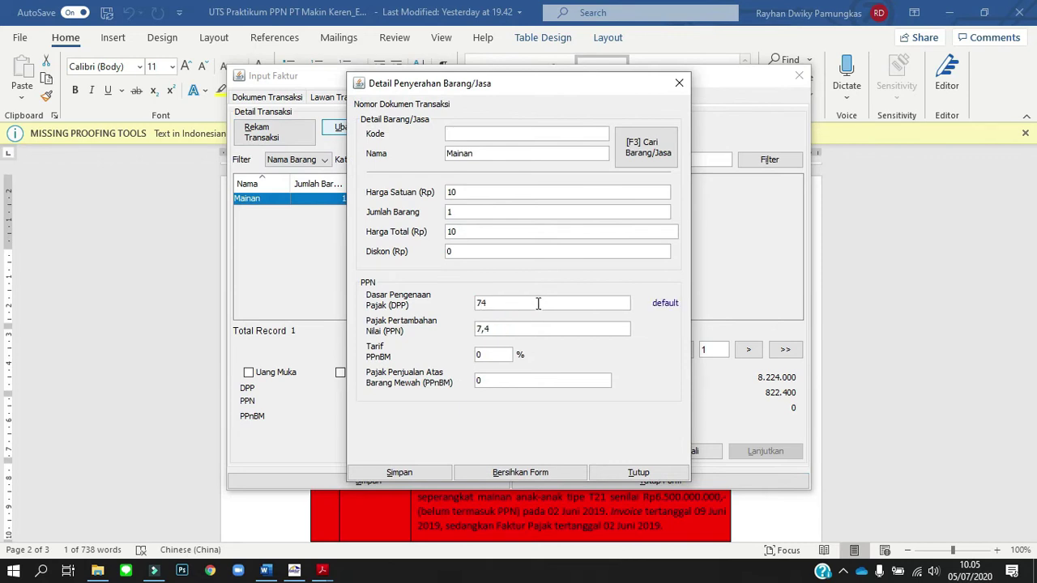
type("364")
left_click(399, 472)
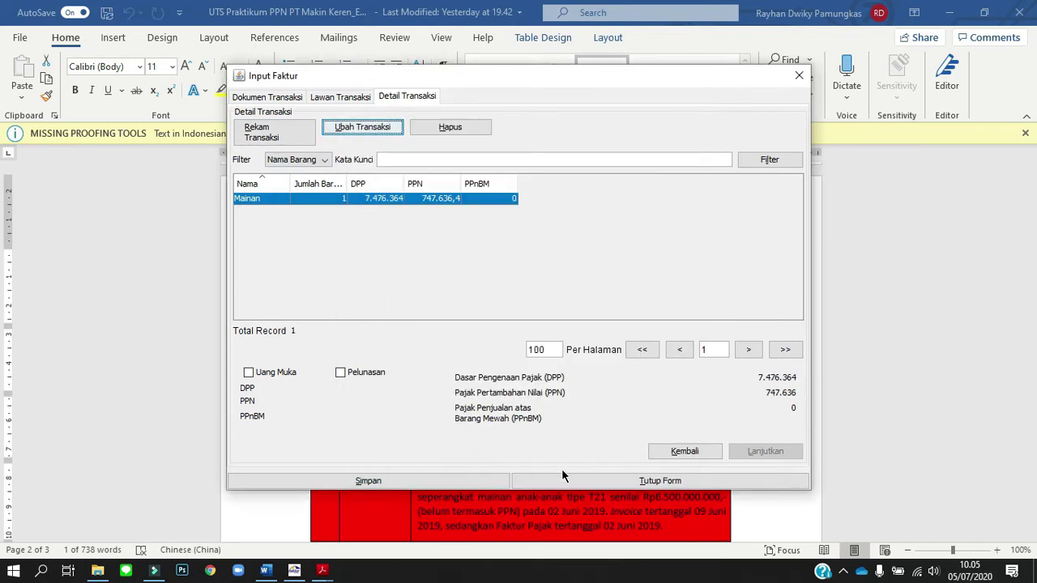
left_click(486, 480)
key("alt+Tab")
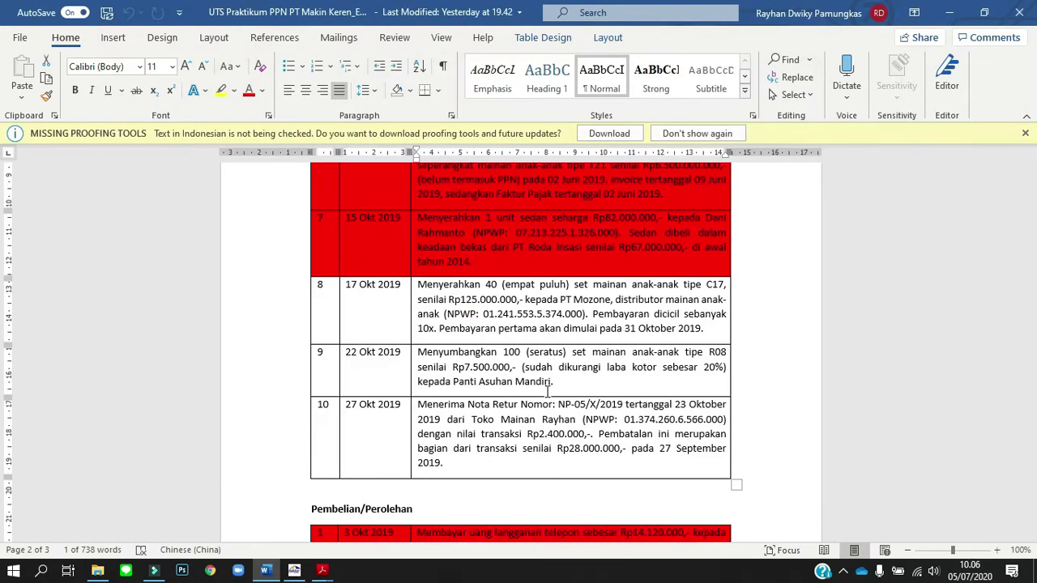
key("alt+Tab")
double_click(306, 165)
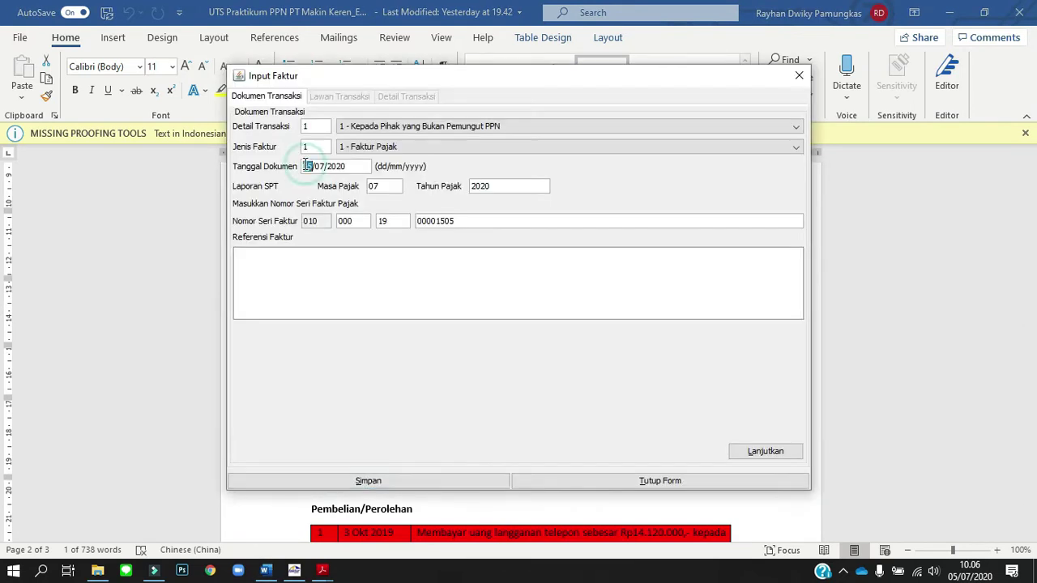
Date the invoice 17/10 and choose PT Mozone as the buyer.
type("1710")
left_click(764, 451)
key("F3")
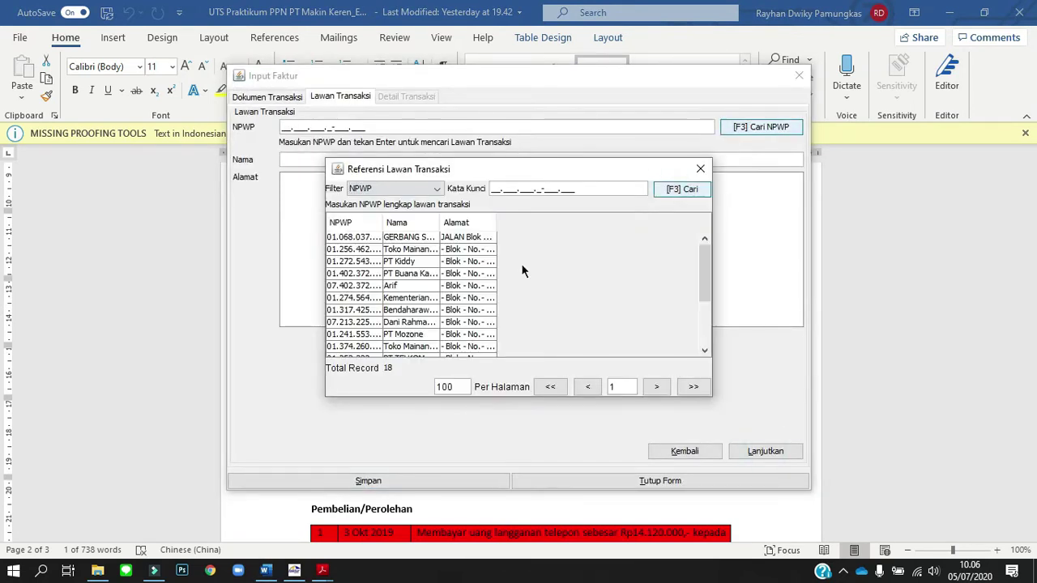
double_click(488, 290)
left_click(765, 451)
Add a Mainan item line with DPP 125000000 and save it.
left_click(274, 130)
left_click(654, 154)
left_click(673, 185)
double_click(484, 235)
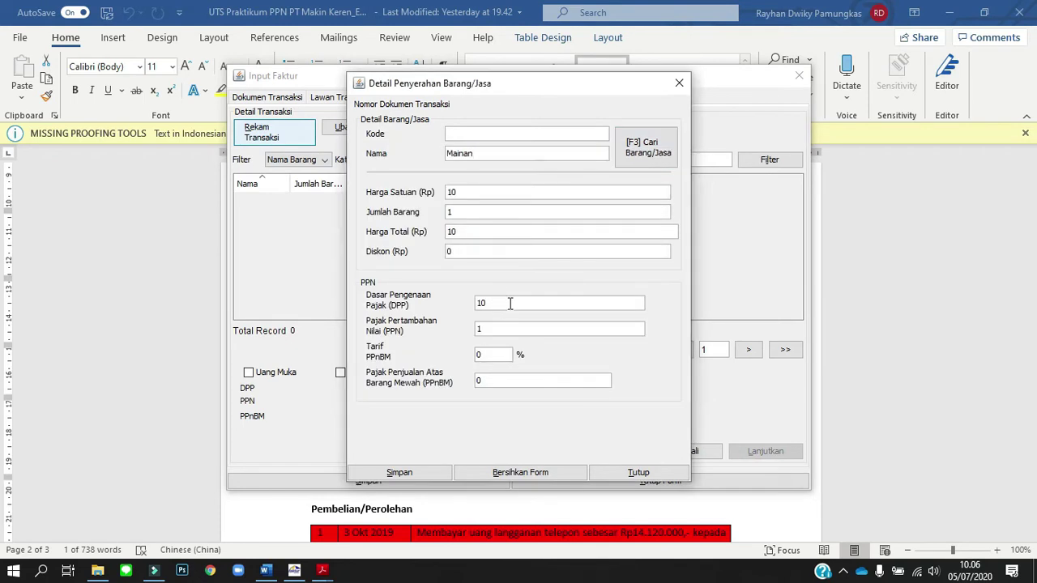
key("alt+Tab")
key("alt+Tab")
left_click(558, 300)
type("125000000")
left_click(398, 470)
key("alt+Tab")
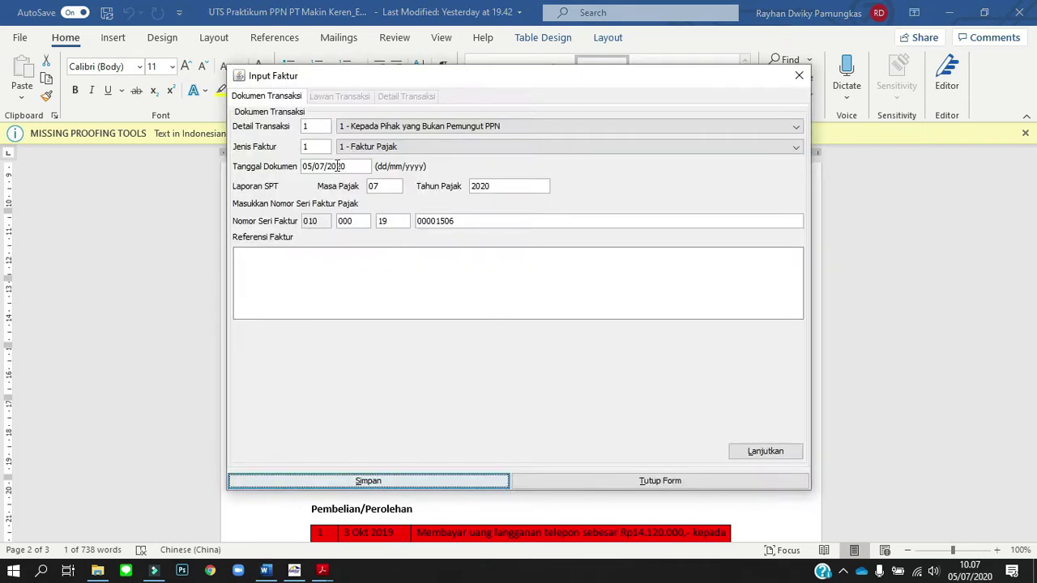
Date the next invoice 22/10/2019 with buyer Panti Asuhan Mandiri, zero NPWP and address '-'.
left_click(307, 167)
type("22102019")
left_click(389, 182)
left_click(764, 451)
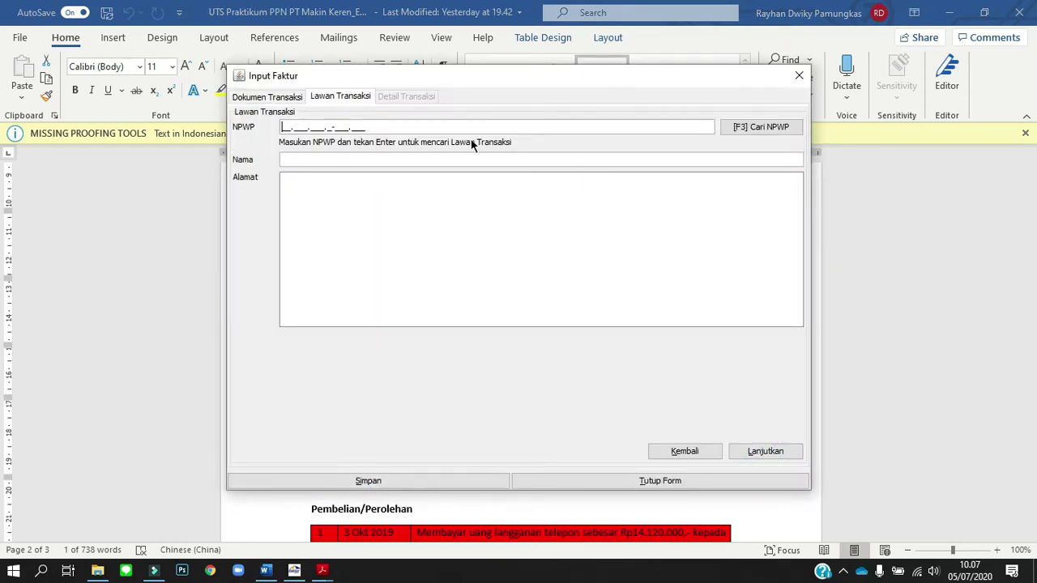
type("000000000000000")
left_click(490, 159)
type("Panti Asuhan Mandiri")
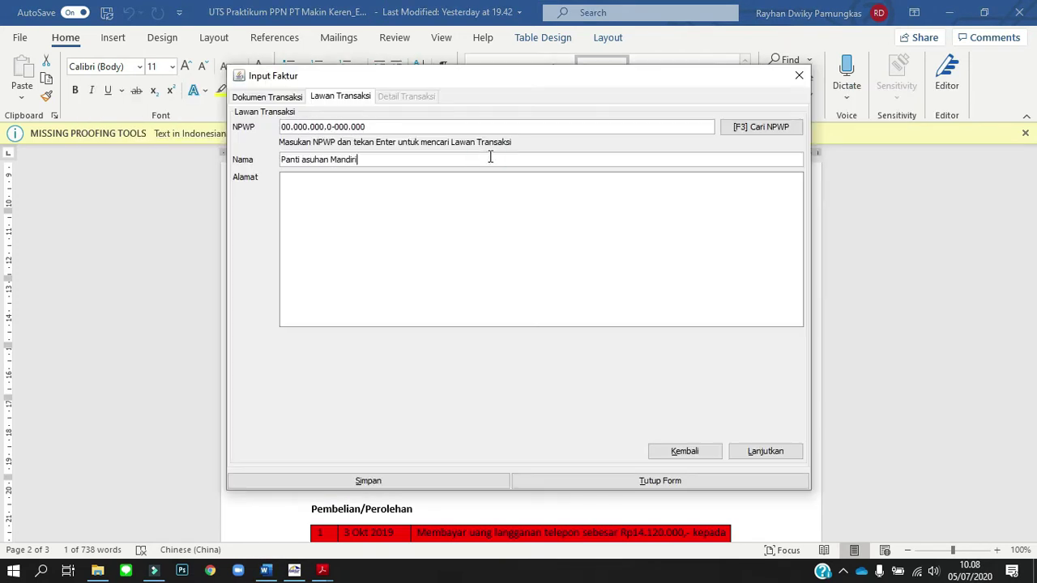
key("Tab")
type("-")
left_click(764, 451)
Record a Mainan item with DPP 7500000 and save the Panti Asuhan Mandiri invoice.
left_click(274, 132)
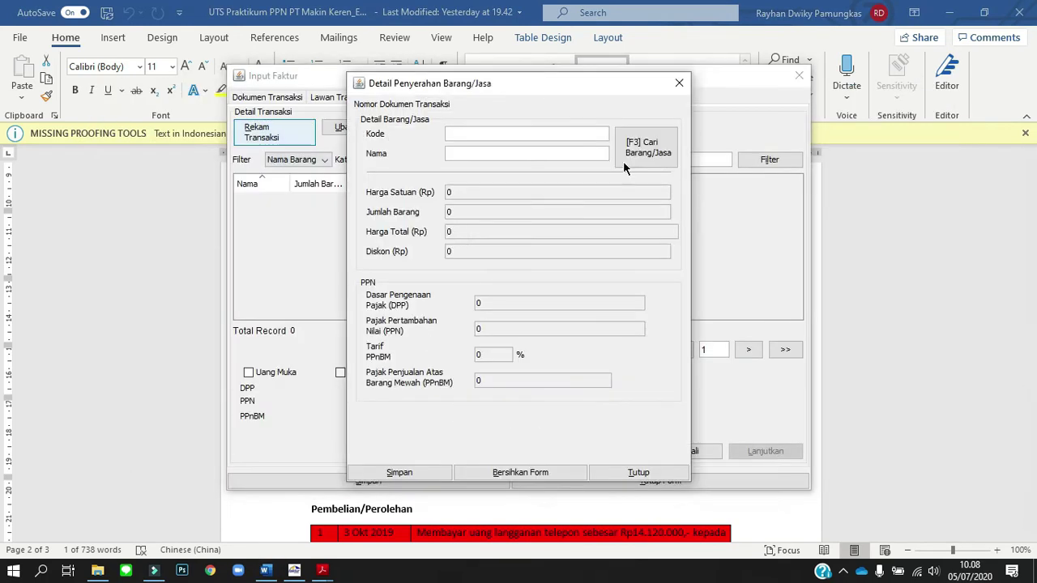
left_click(623, 161)
double_click(502, 303)
type("7500000")
key("Tab")
left_click(421, 473)
left_click(504, 300)
key("alt+Tab")
key("alt+Tab")
left_click(644, 474)
left_click(405, 482)
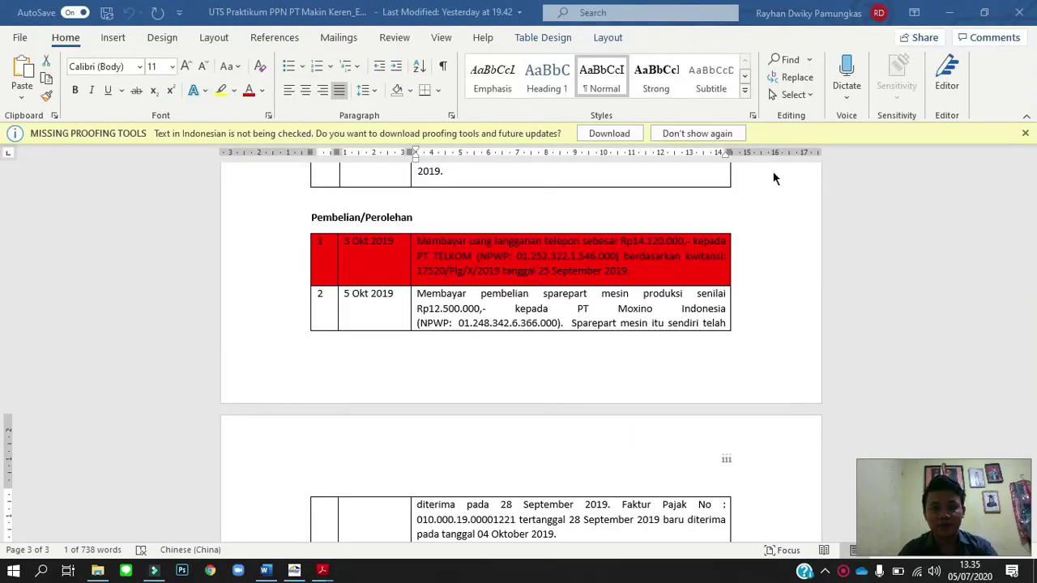
Open Faktur > Pajak Masukan > Administrasi Faktur and begin a new input-tax invoice record.
key("alt+Tab")
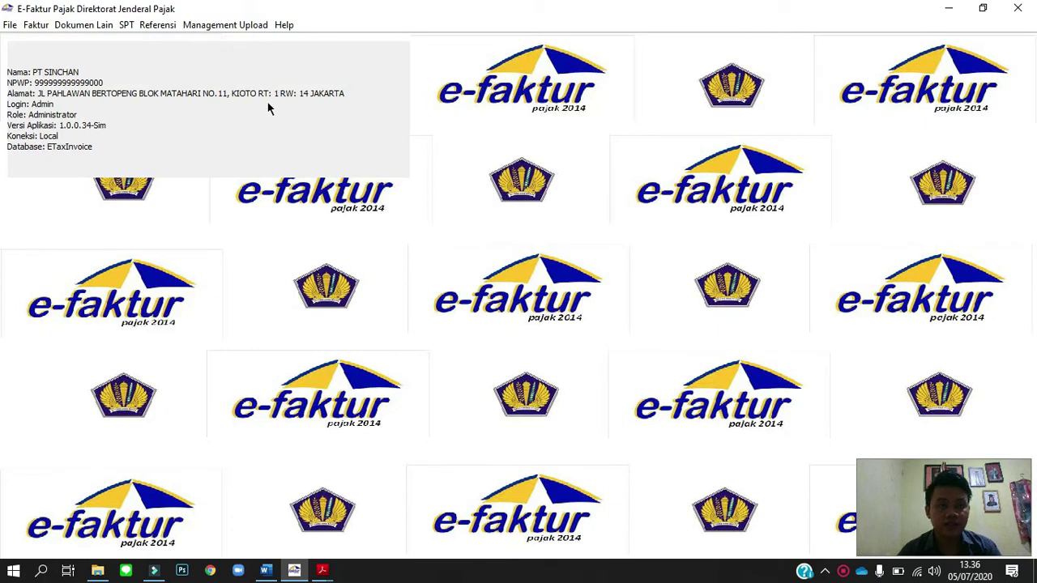
left_click(35, 25)
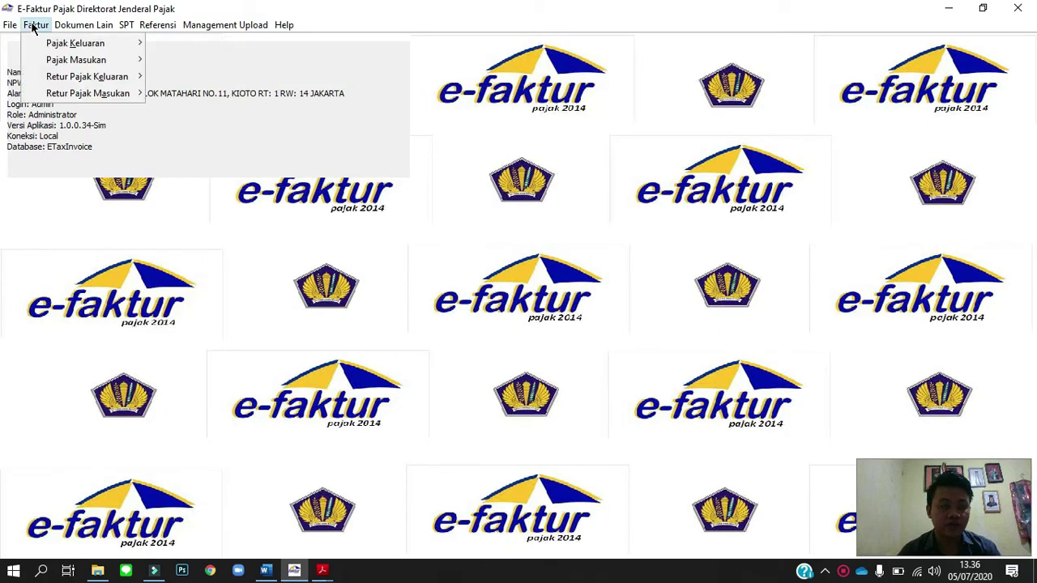
mouse_move(63, 64)
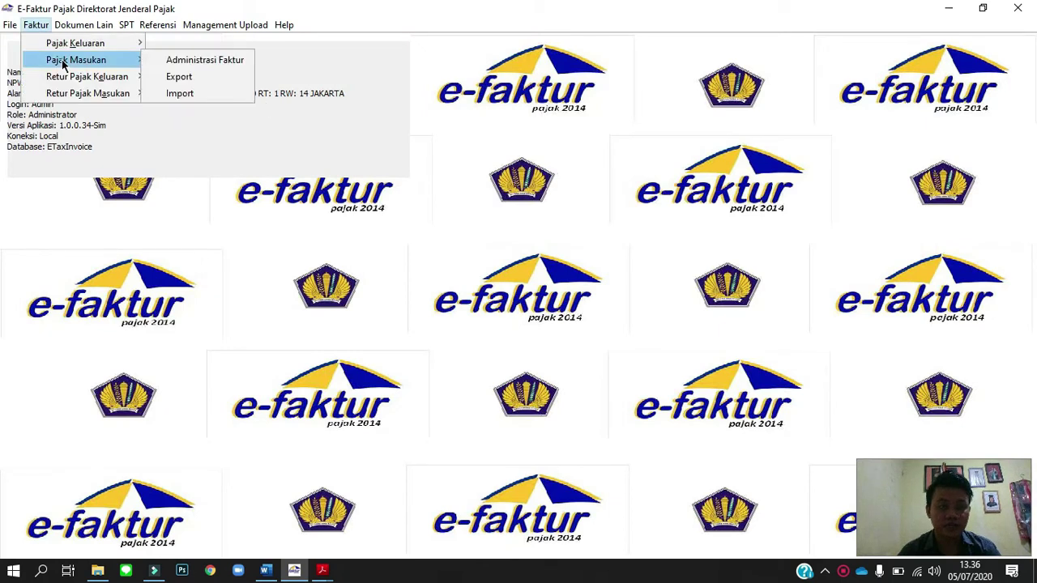
left_click(170, 61)
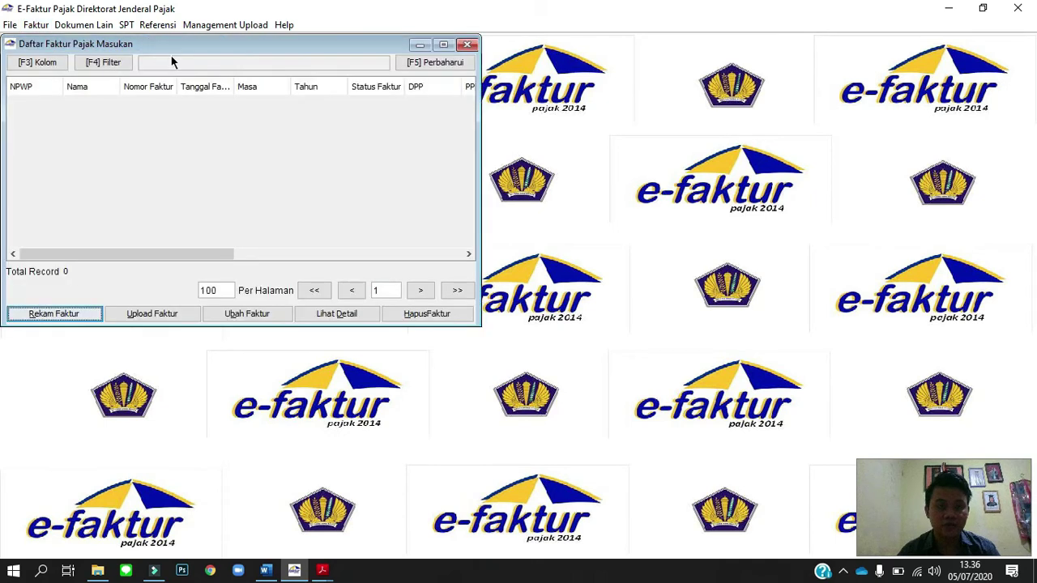
left_click(53, 314)
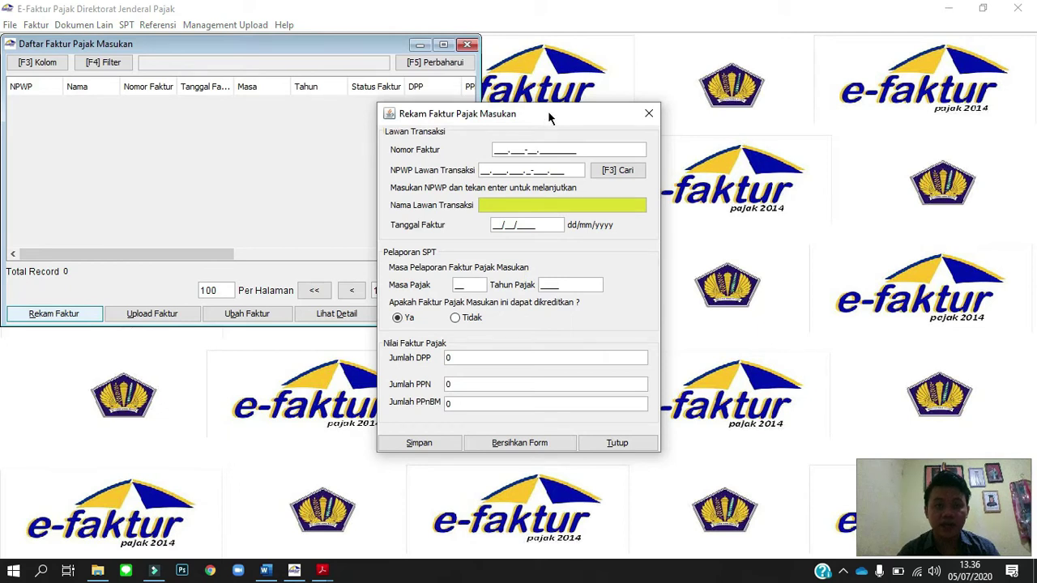
Enter input-tax invoice number 010.000-19.00001221 with PT Moxino Indonesia as the seller.
left_click_drag(555, 117, 717, 85)
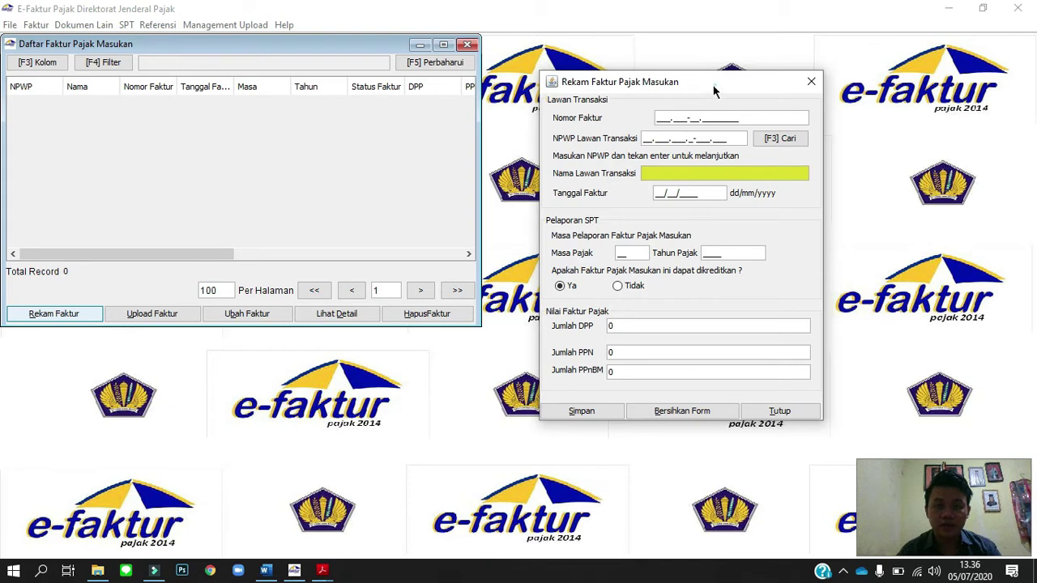
left_click_drag(714, 91, 594, 134)
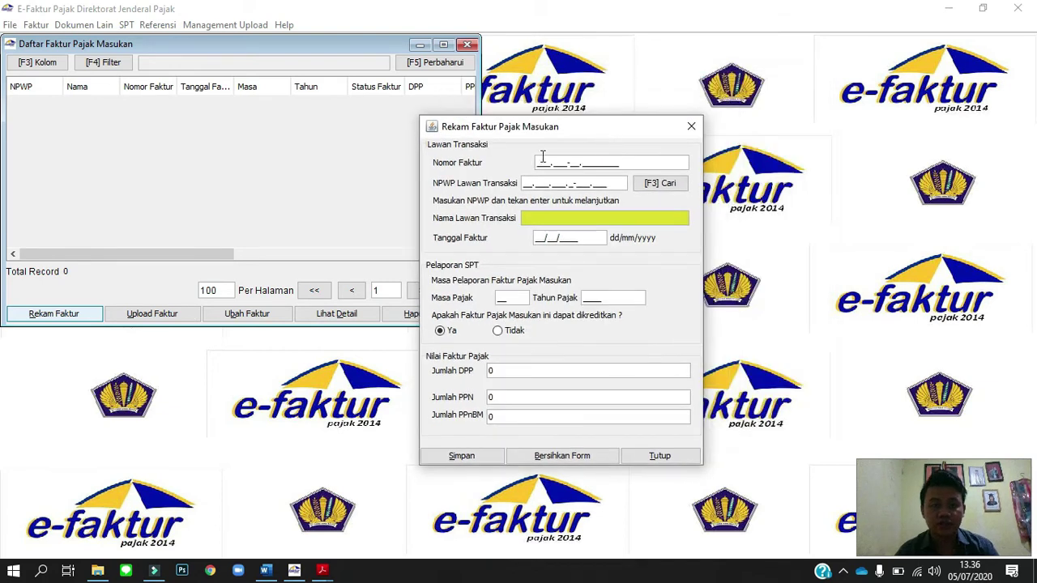
key("alt+Tab")
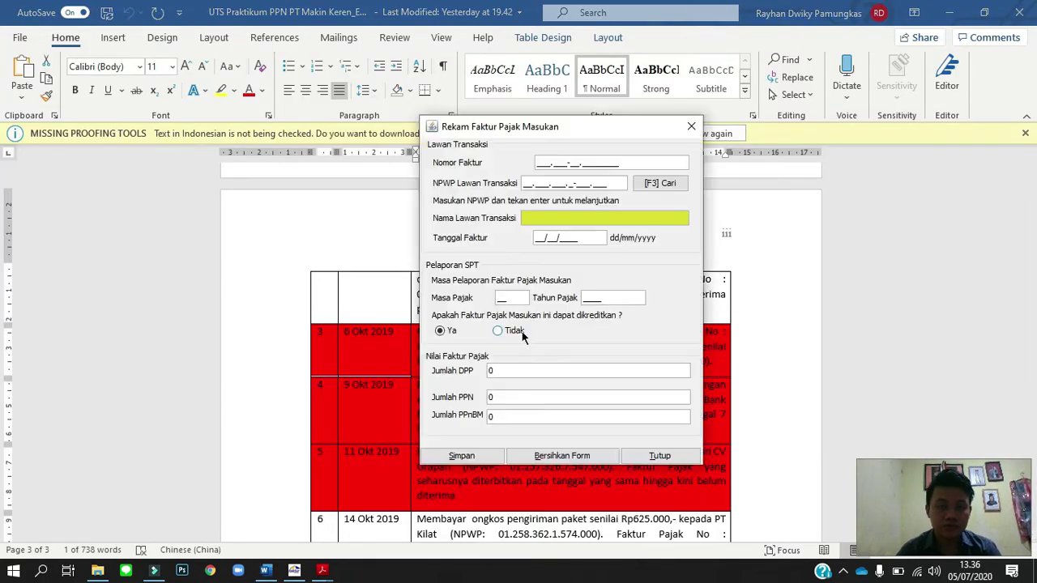
left_click(712, 174)
type("010.000-19.")
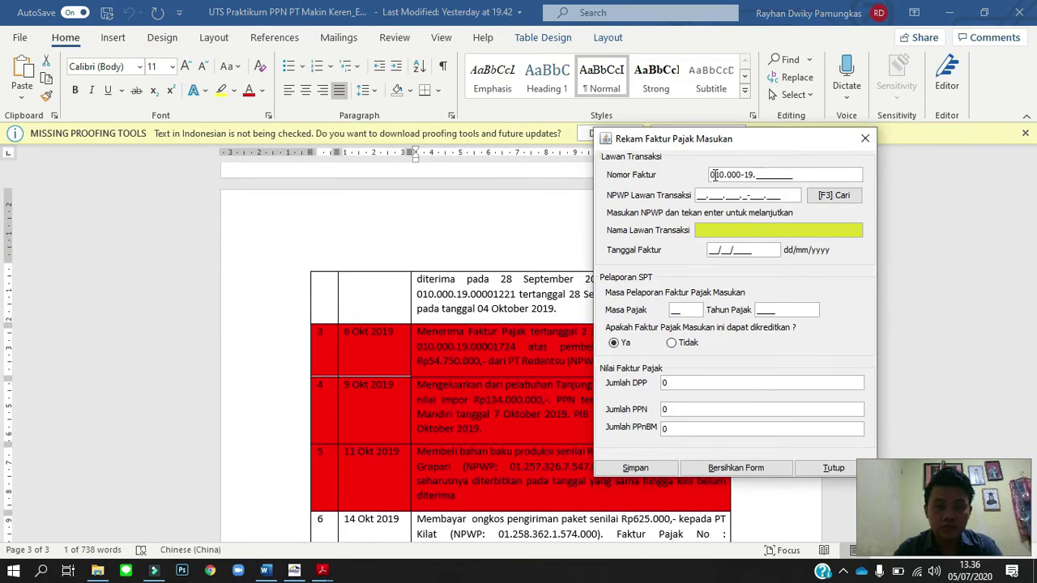
type("00001221")
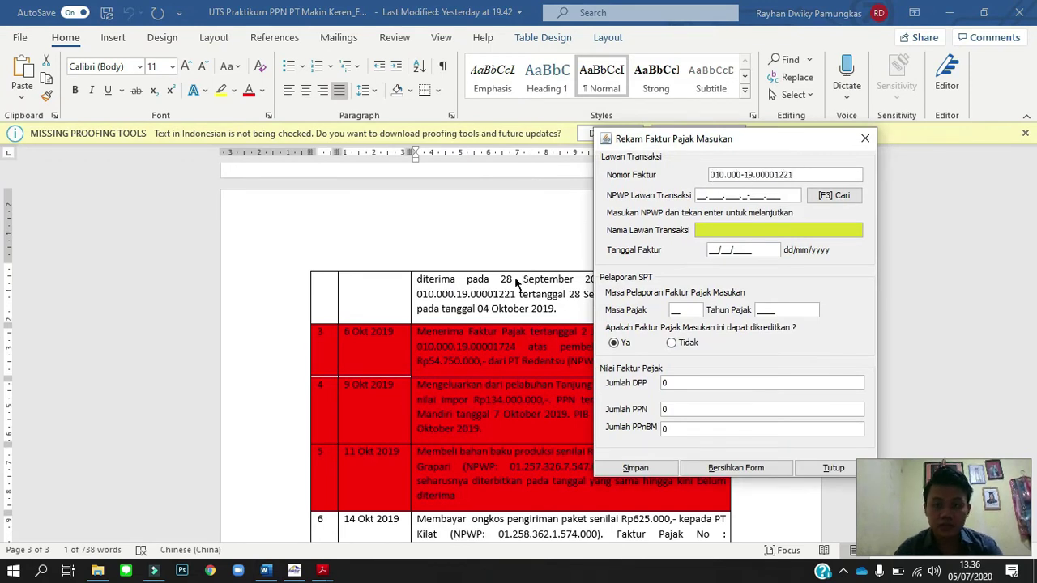
scroll(515, 279, "up", 5)
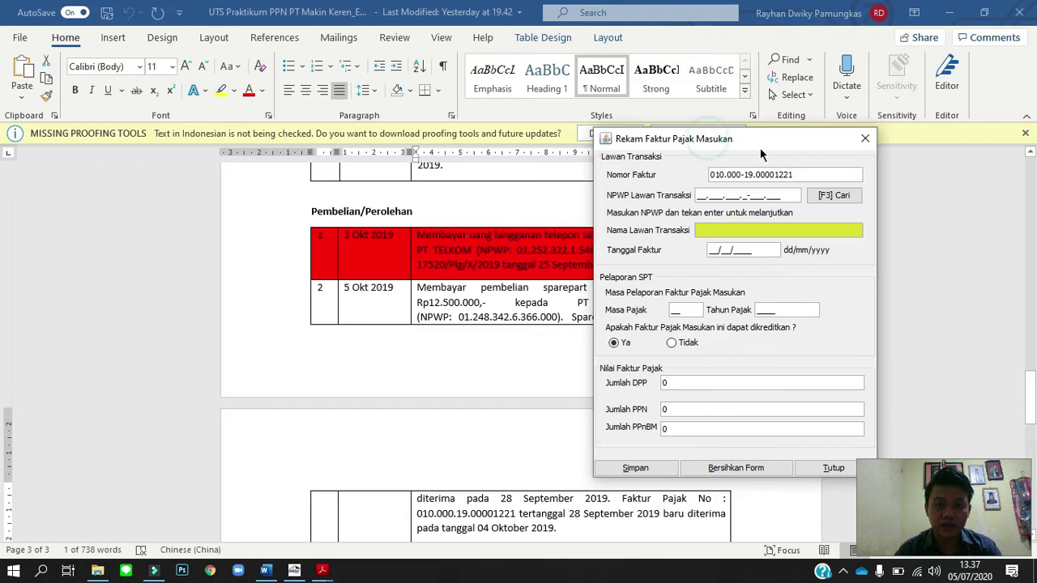
left_click_drag(760, 147, 720, 154)
left_click(791, 202)
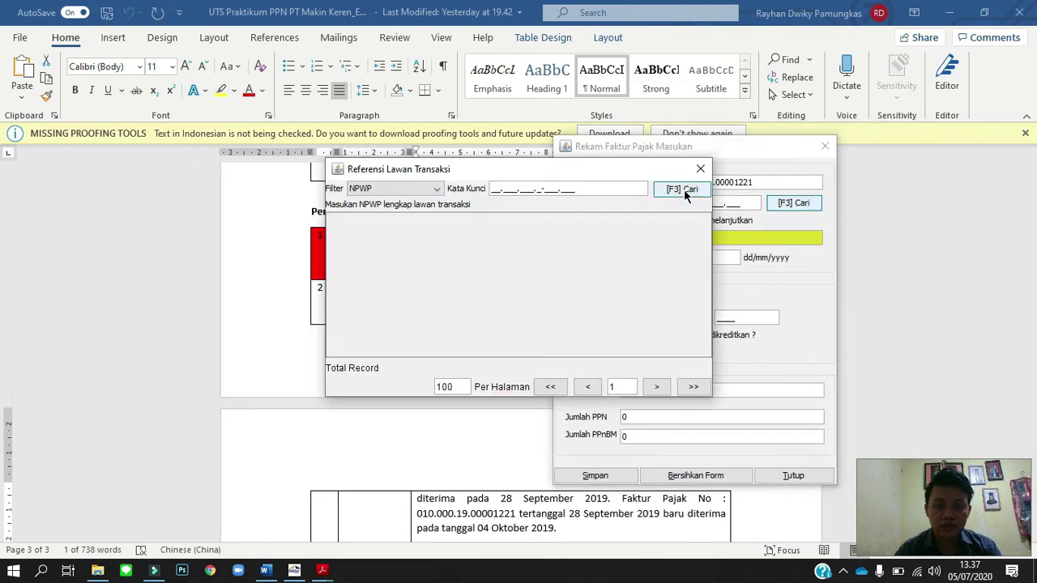
left_click(683, 191)
scroll(462, 309, "down", 1)
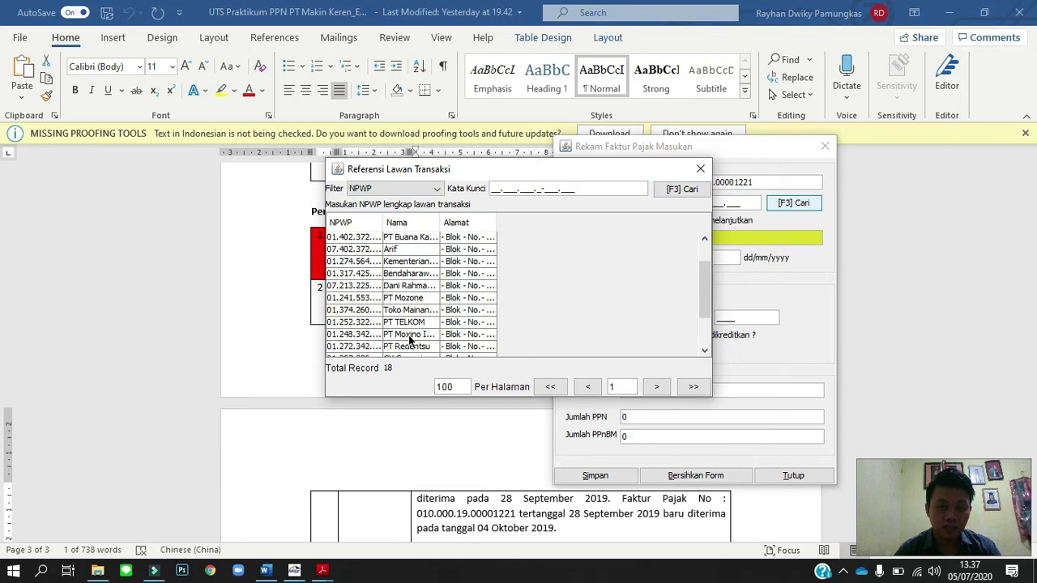
double_click(411, 335)
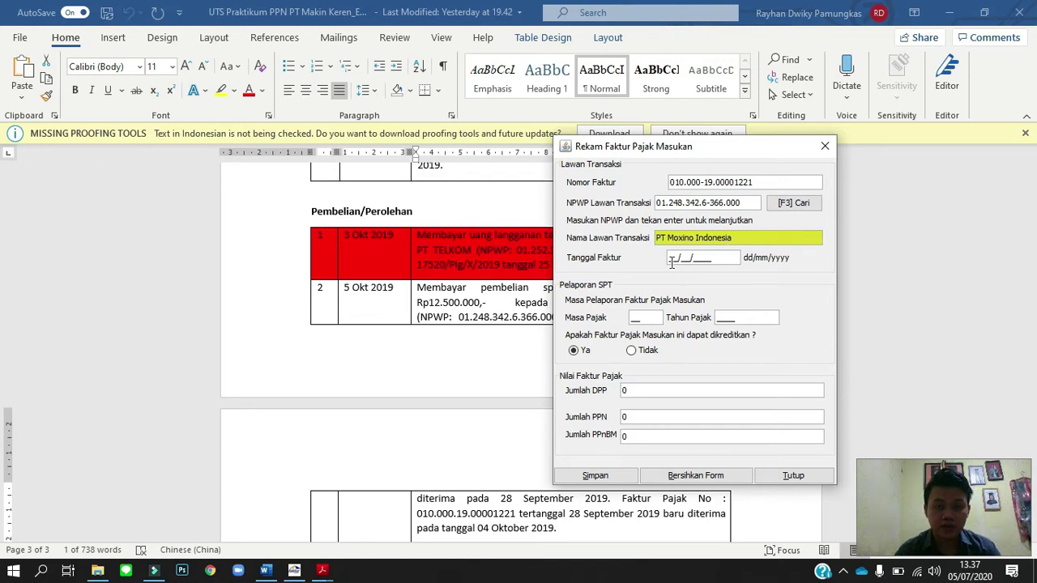
Set the invoice date to 05/10/2019 and DPP to 12.500.000 (PPN 1.250.000), then save.
left_click(671, 259)
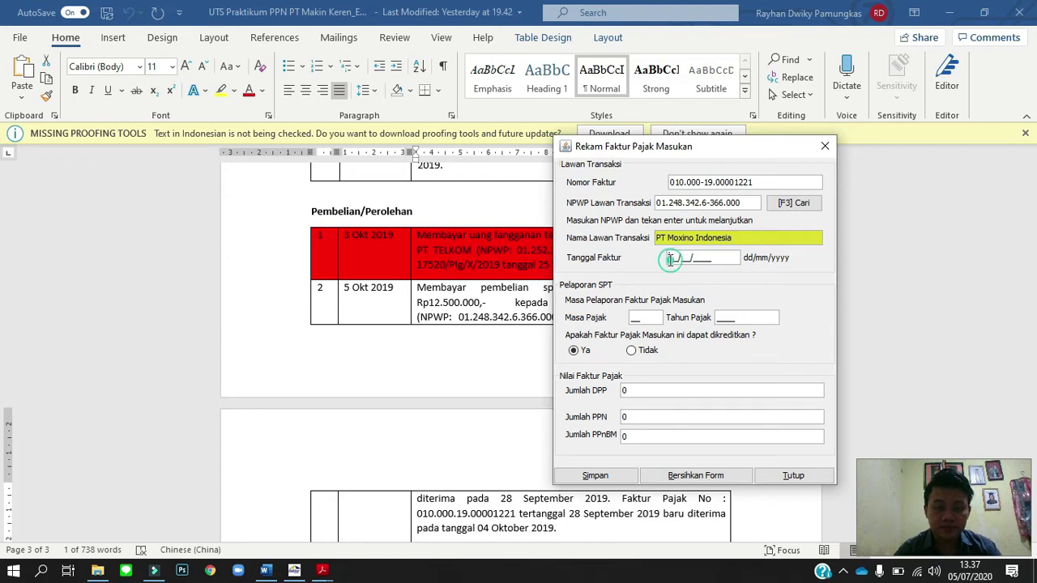
type("05/10/2019")
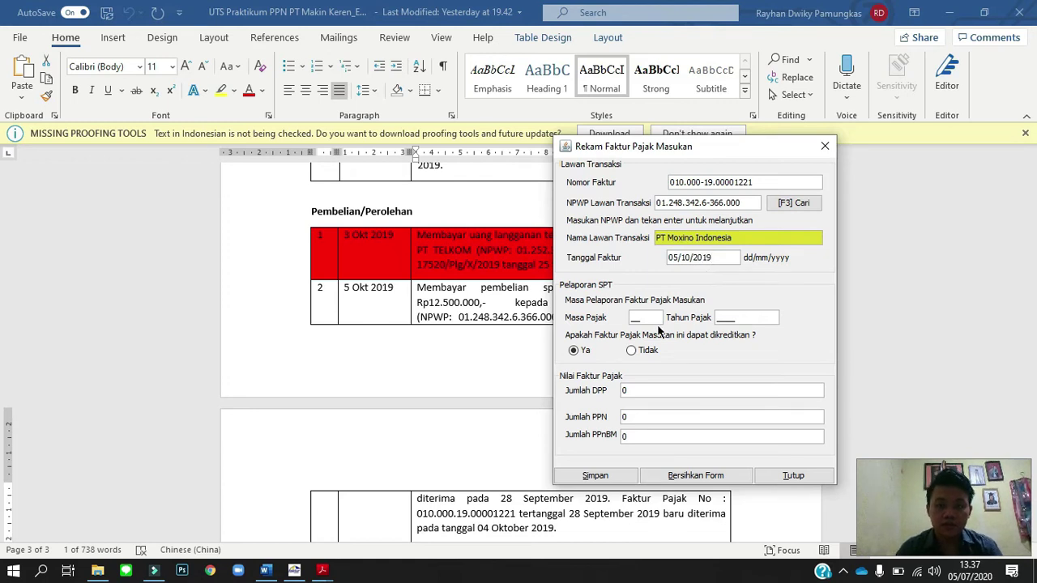
left_click(634, 319)
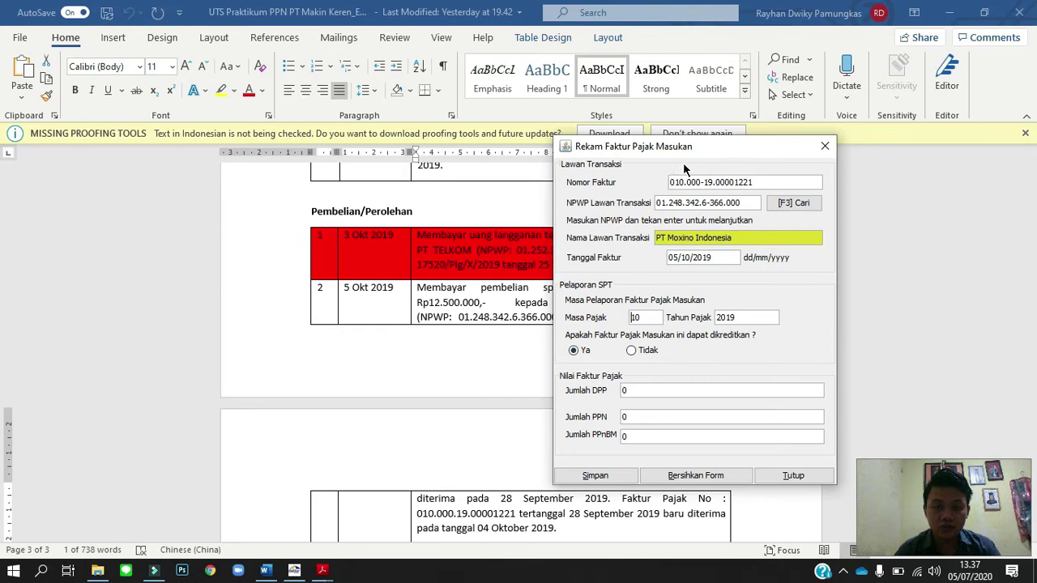
left_click_drag(706, 152, 667, 179)
scroll(547, 320, "down", 2)
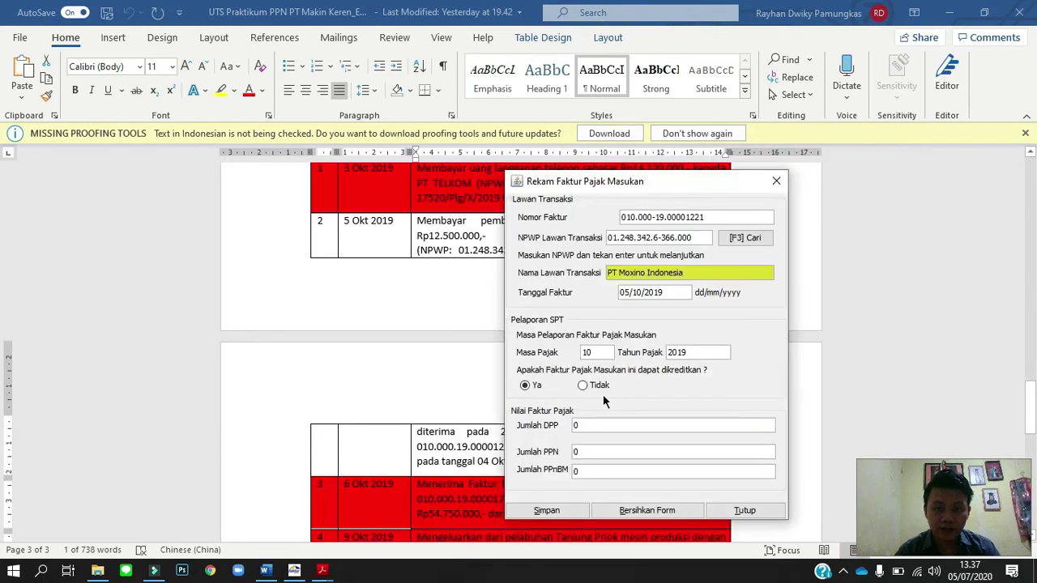
double_click(593, 425)
type("12")
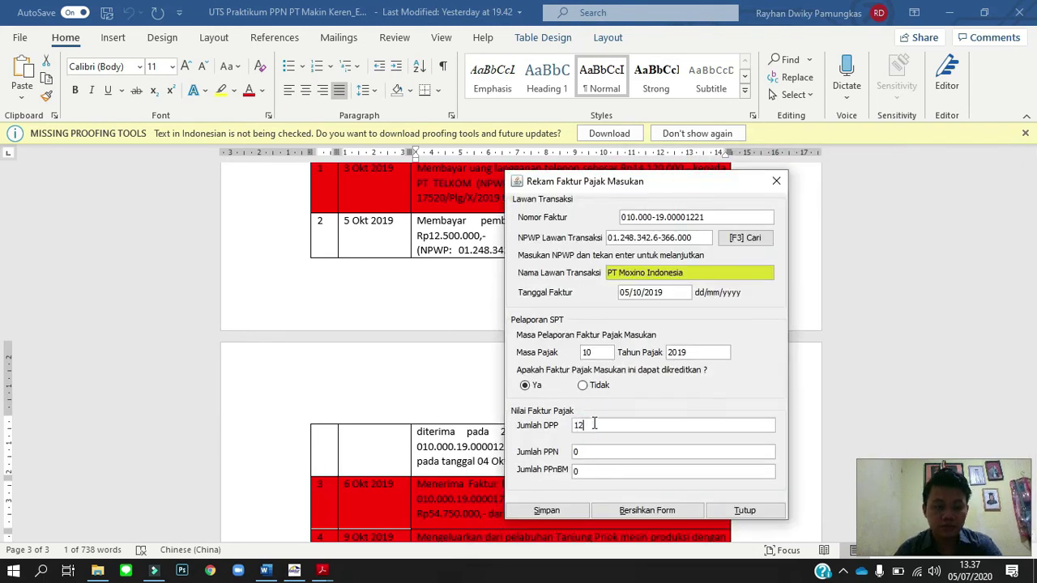
type(".500.")
type("00000")
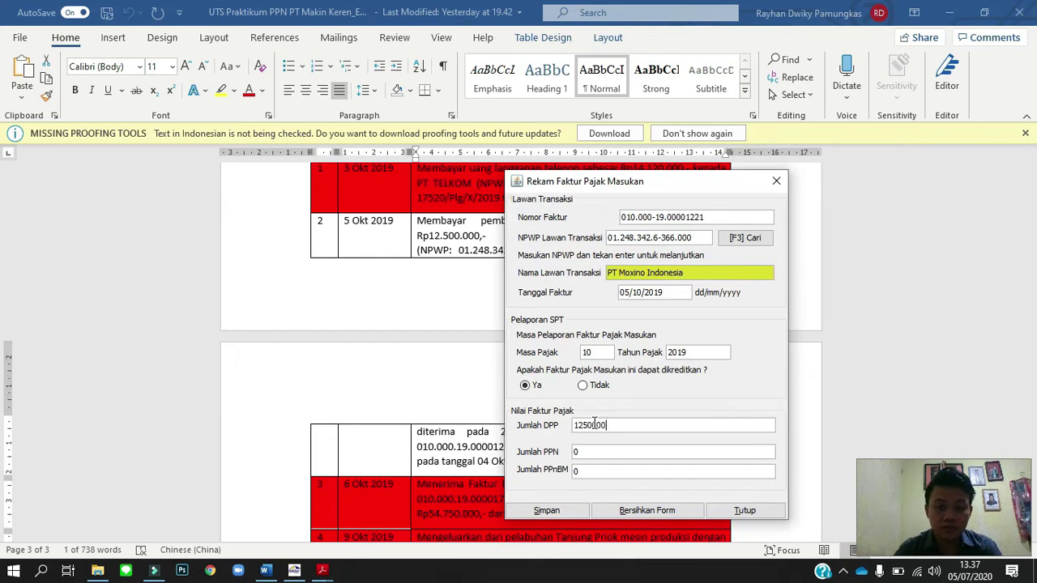
key("Tab")
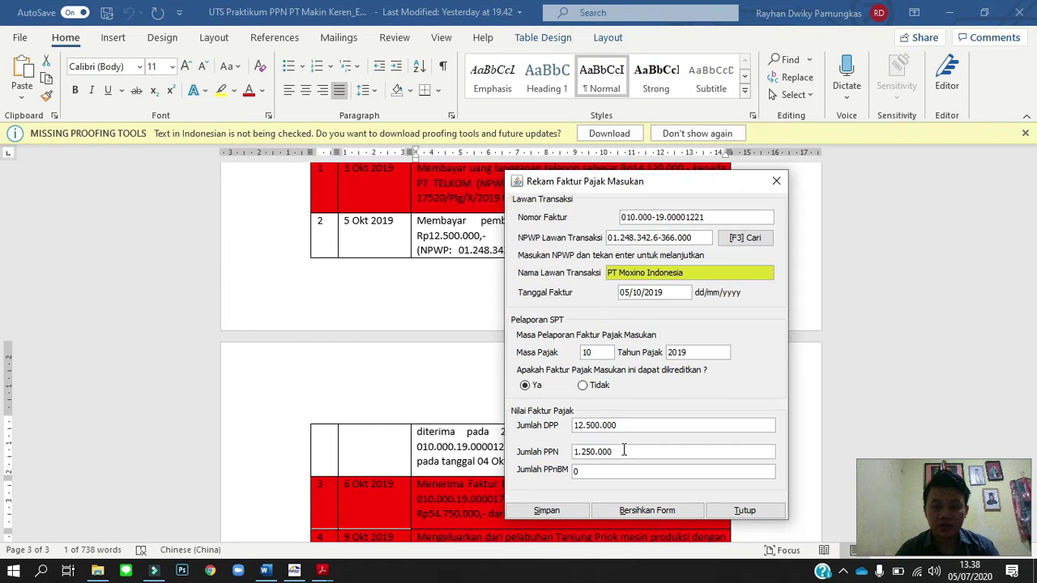
left_click(554, 512)
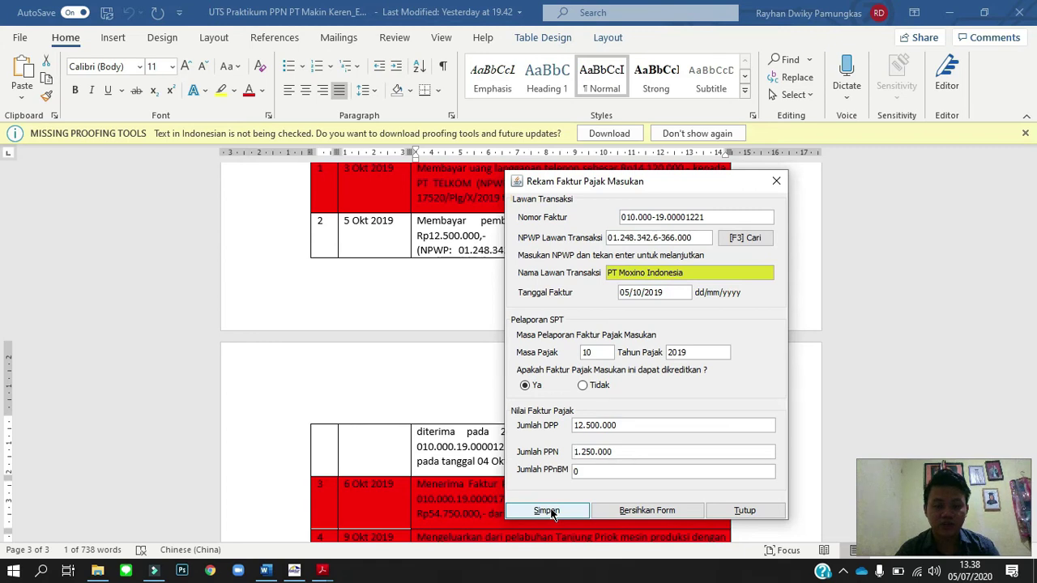
left_click(551, 513)
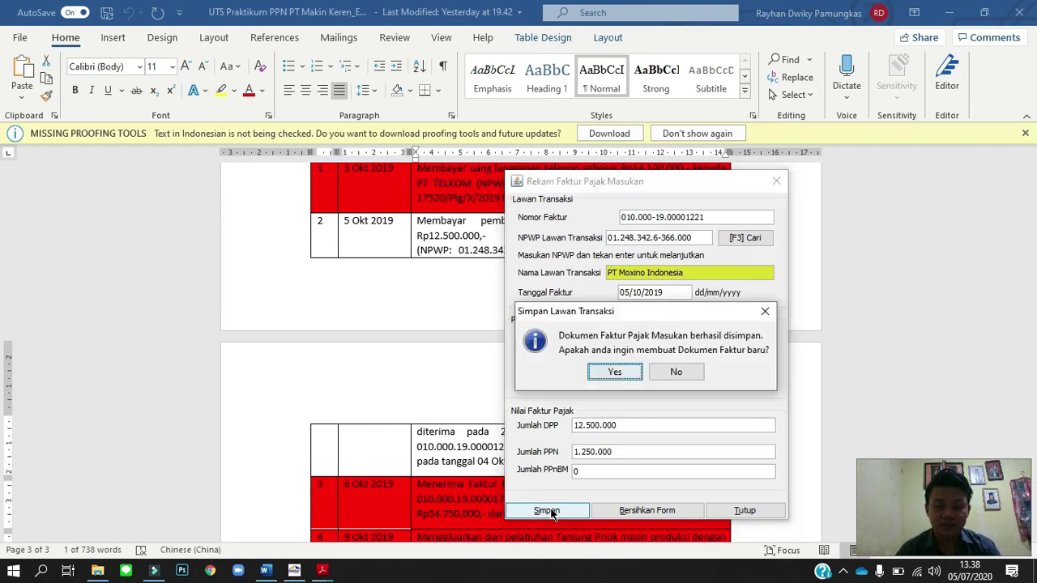
Record and save PT KILAT's input invoice 040.000-19.00001462, dated 14/10/2019, DPP 625000.
left_click(546, 368)
type("040.000-19.00001462")
left_click_drag(766, 202, 731, 175)
left_click(743, 234)
double_click(409, 321)
left_click(683, 288)
type("14/10/2019")
key("Tab")
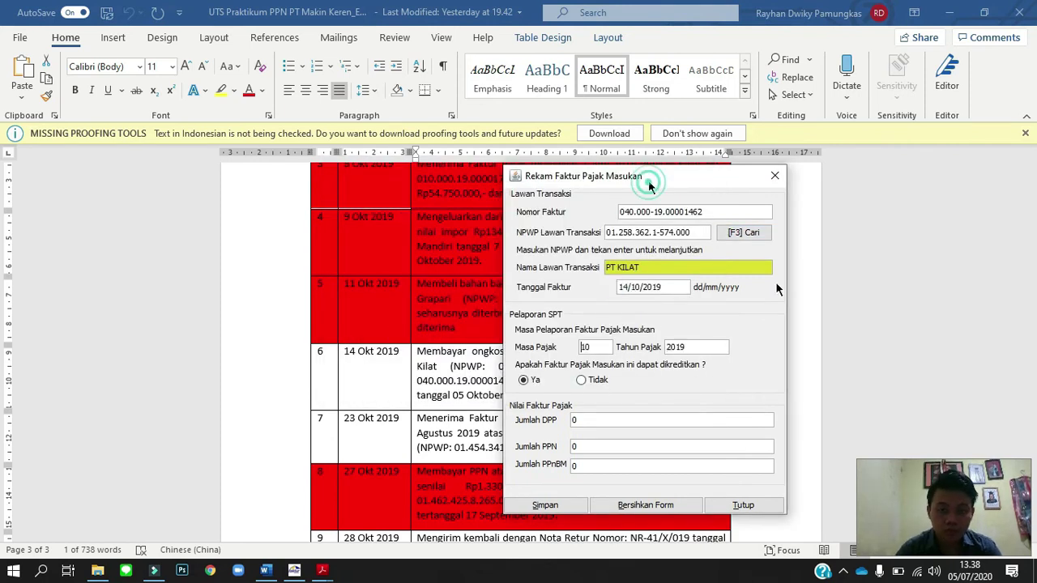
left_click_drag(649, 181, 677, 167)
left_click(631, 405)
type("625000")
key("Tab")
left_click(576, 490)
Start another invoice entry and check the tax-invoice PDF for the next invoice's details.
left_click(643, 353)
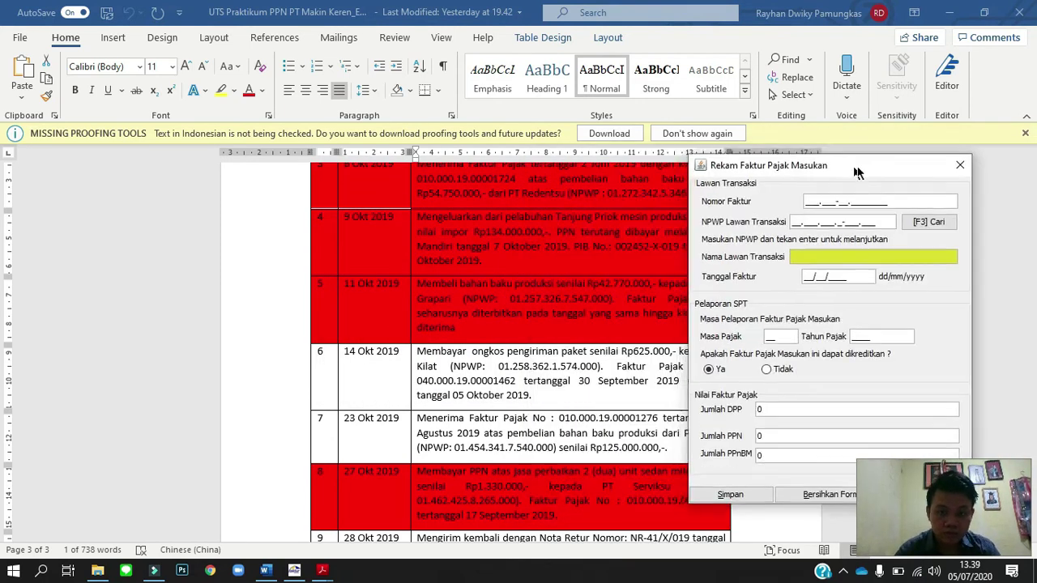
left_click_drag(859, 165, 799, 176)
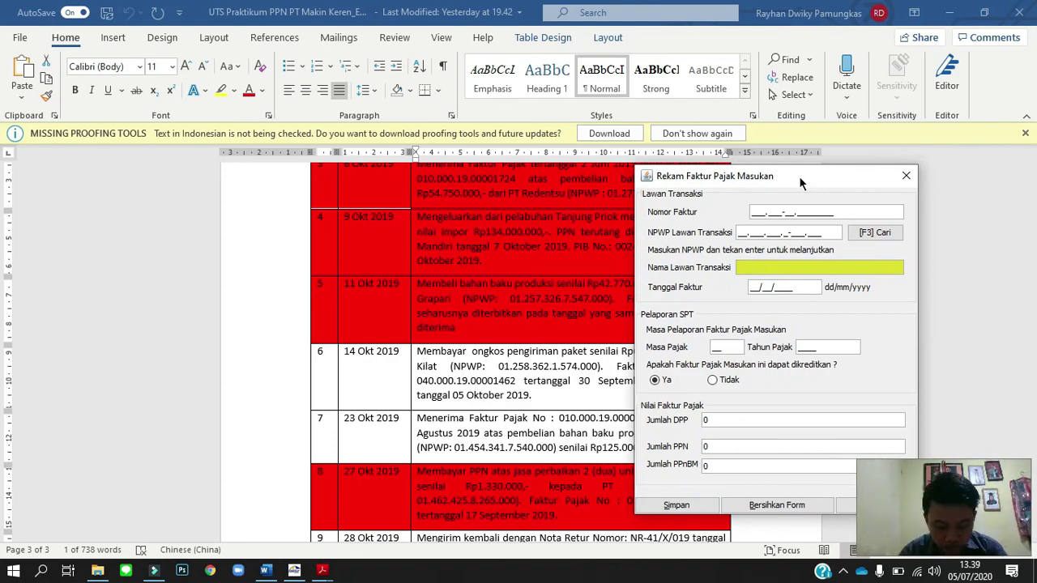
left_click(322, 571)
left_click(330, 547)
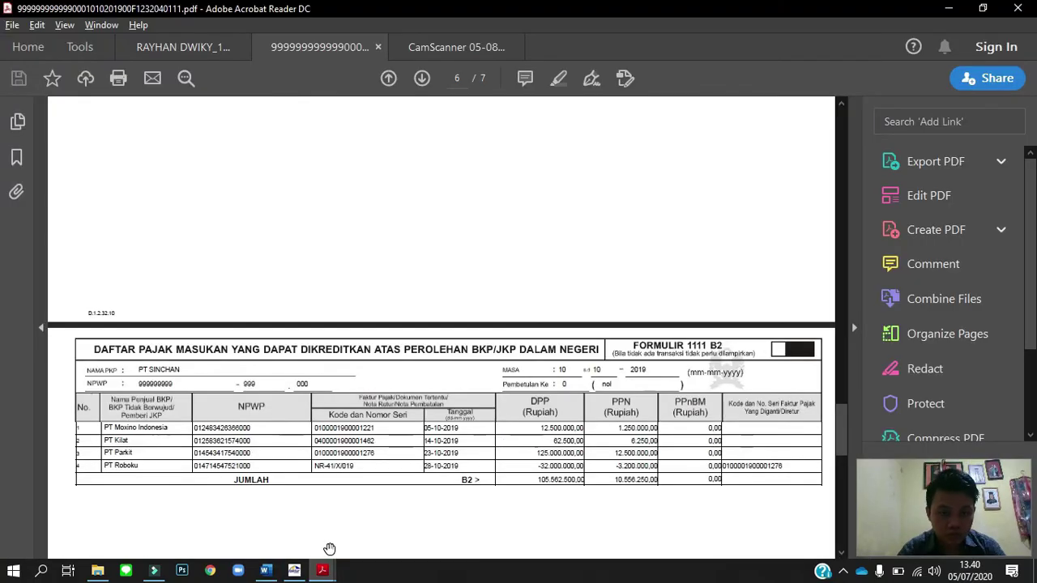
key("alt+Tab")
left_click(294, 571)
left_click_drag(799, 176, 844, 151)
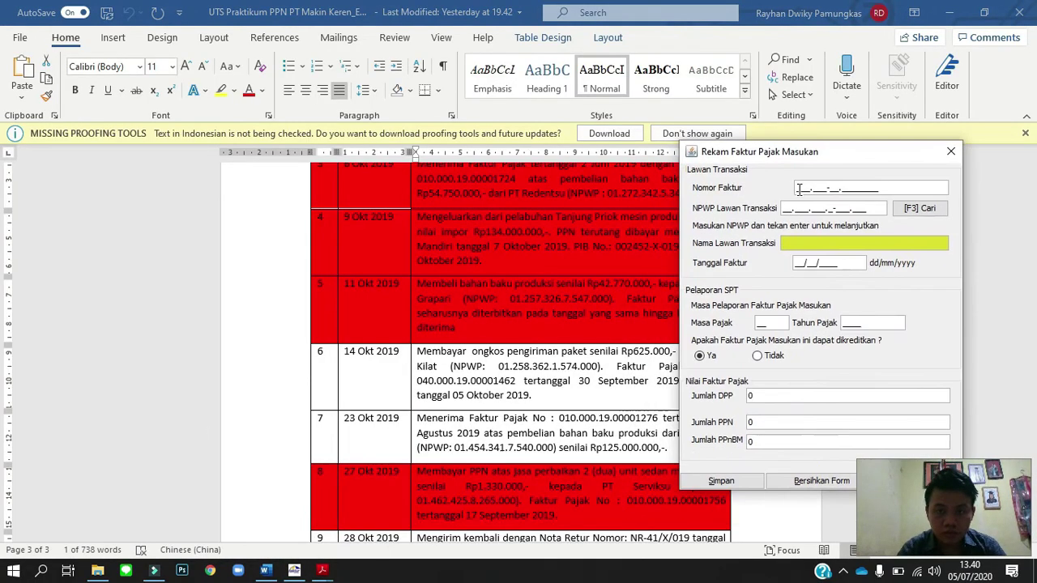
Record and save PT Parkit's invoice 010.000-19.00001276, dated 23/10/2019, DPP 125.000.000, declining another entry.
left_click(863, 188)
type("010.000-19.00001276")
left_click(919, 208)
left_click(700, 190)
double_click(415, 324)
left_click(815, 264)
type("23102019")
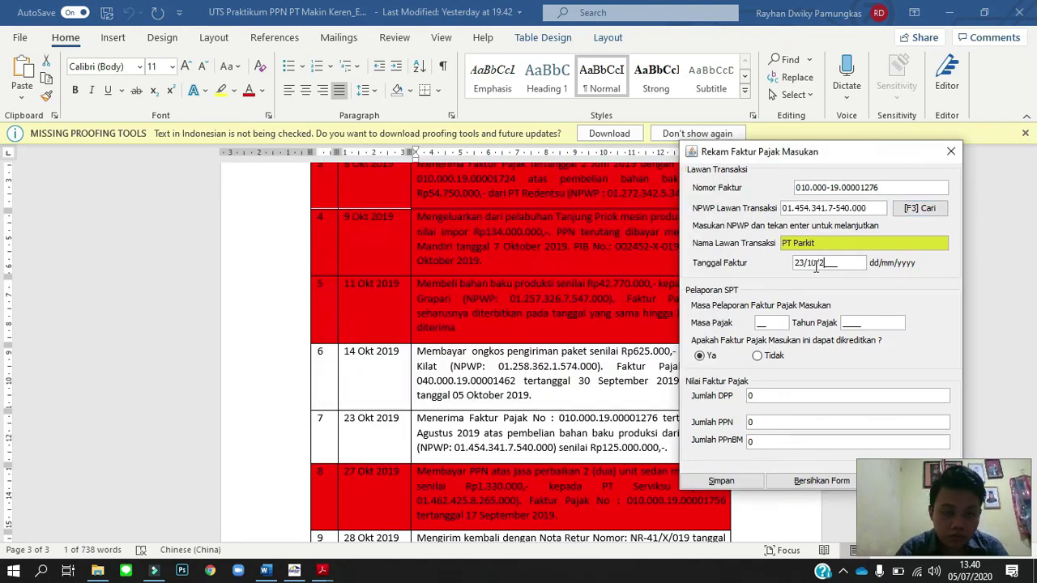
double_click(765, 397)
type("125.000.000")
left_click(721, 481)
left_click(851, 341)
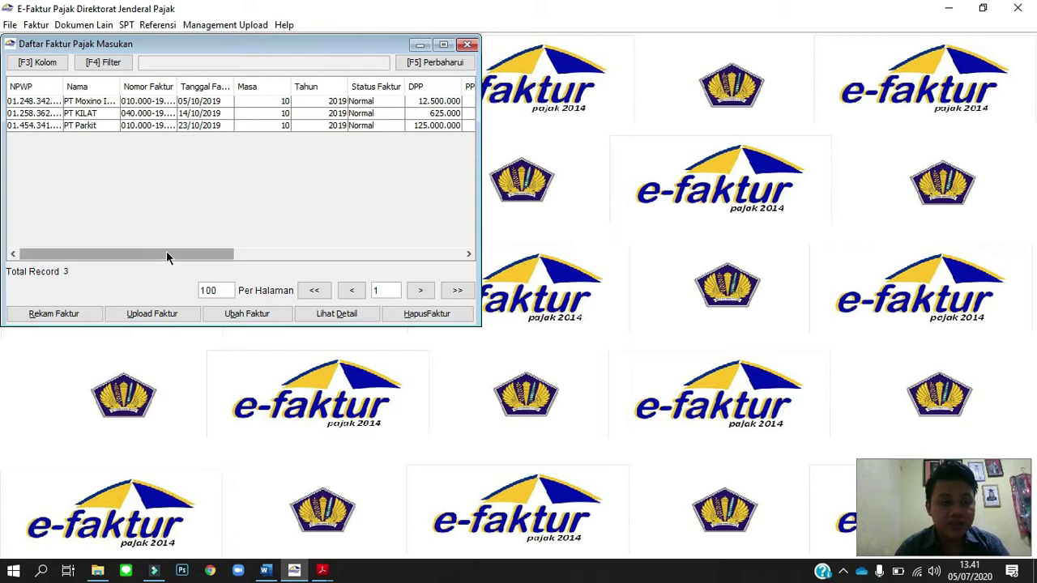
Upload all three recorded input invoices and acknowledge the Siap Upload confirmation.
left_click_drag(166, 253, 203, 253)
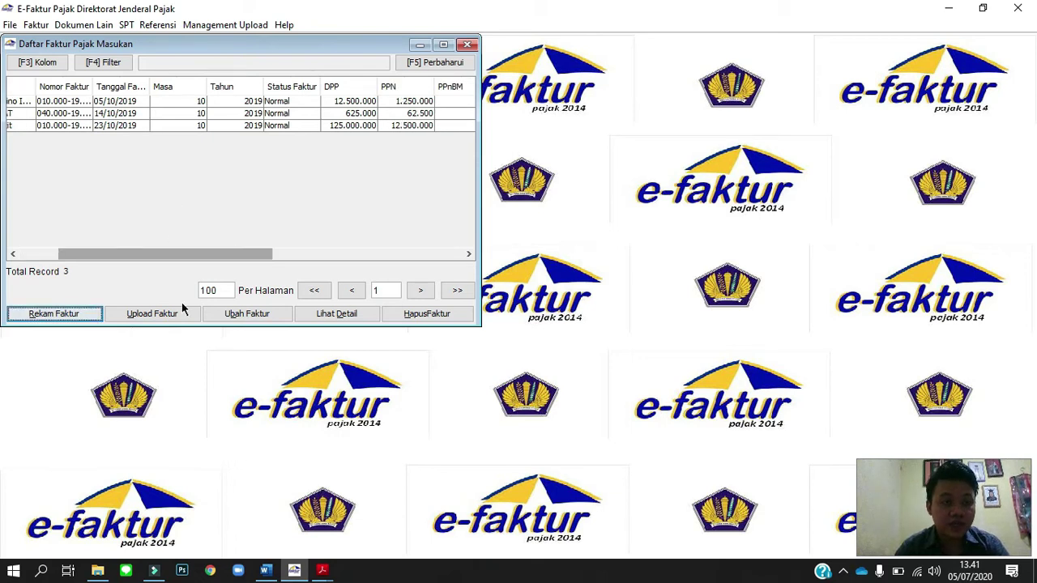
left_click_drag(196, 253, 320, 258)
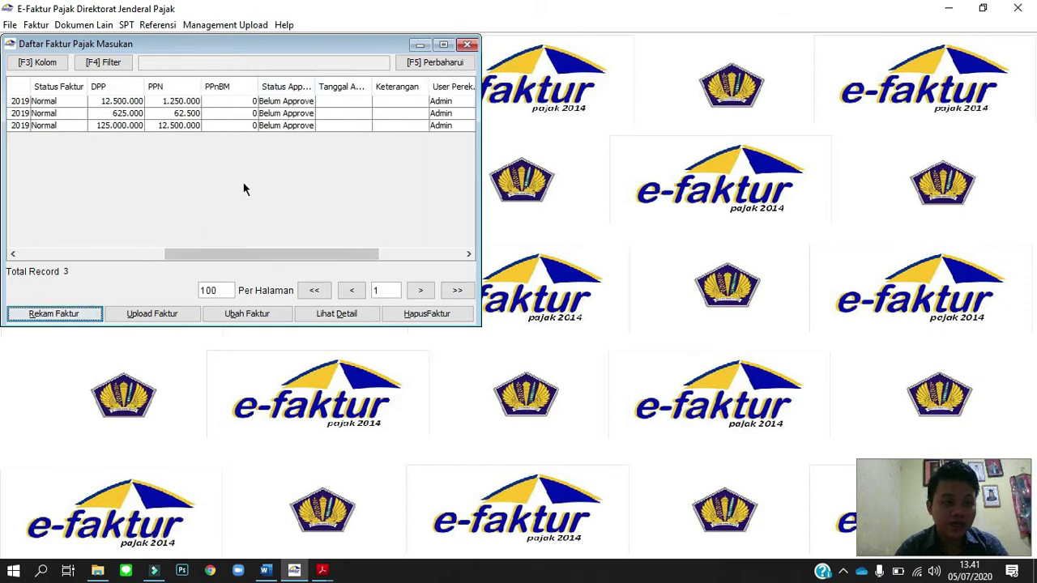
left_click(180, 315)
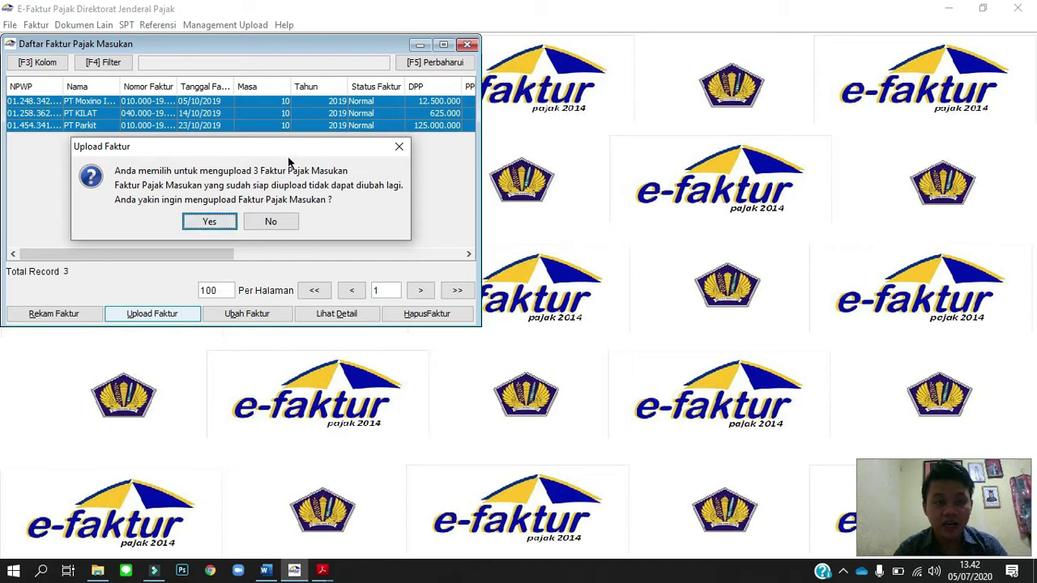
left_click(210, 221)
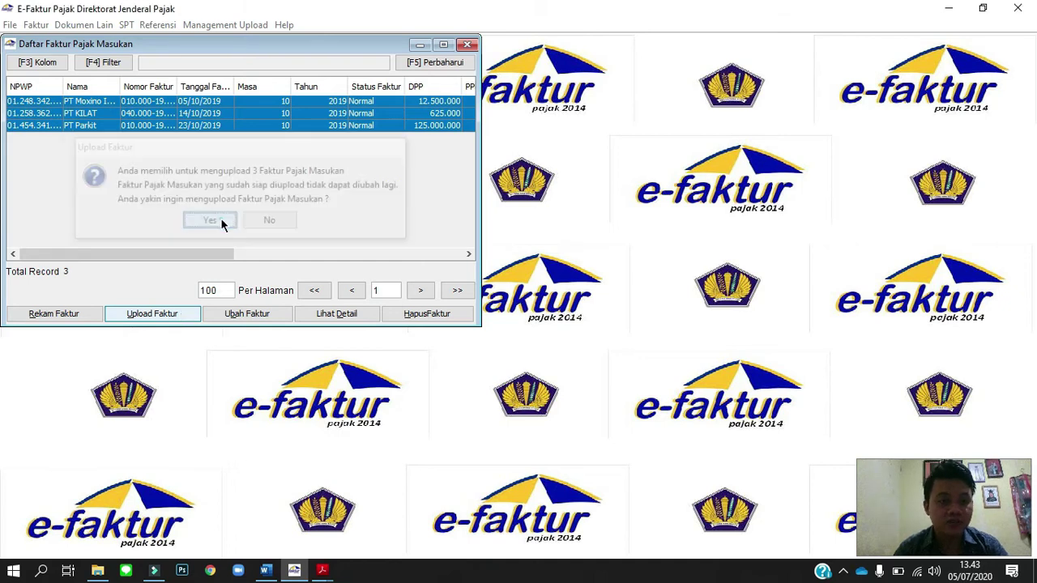
left_click(239, 215)
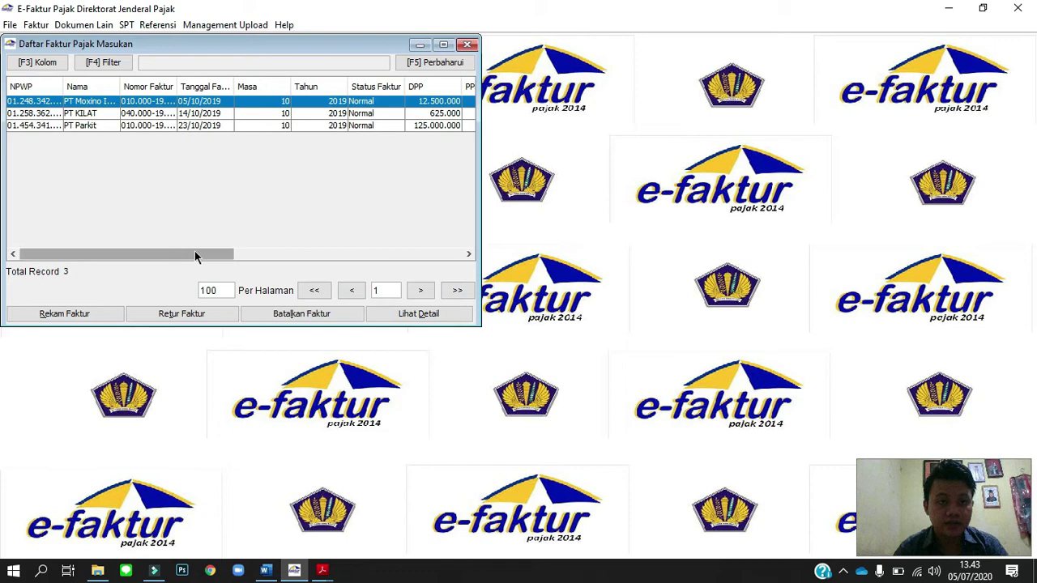
left_click_drag(195, 256, 298, 256)
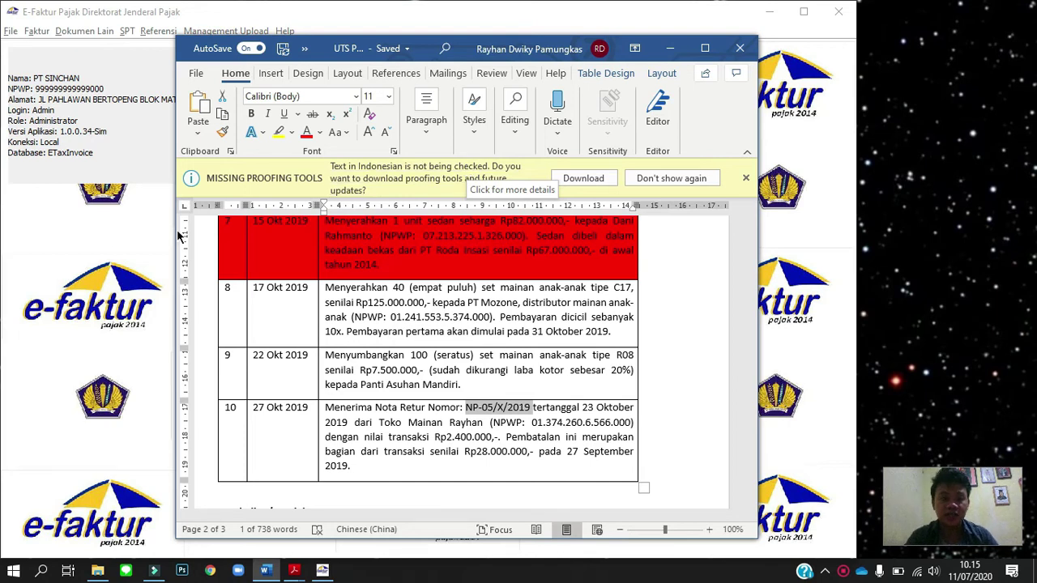
Go to Faktur > Retur Pajak Keluaran > Administrasi Nota Retur and start Rekam Retur.
left_click(114, 236)
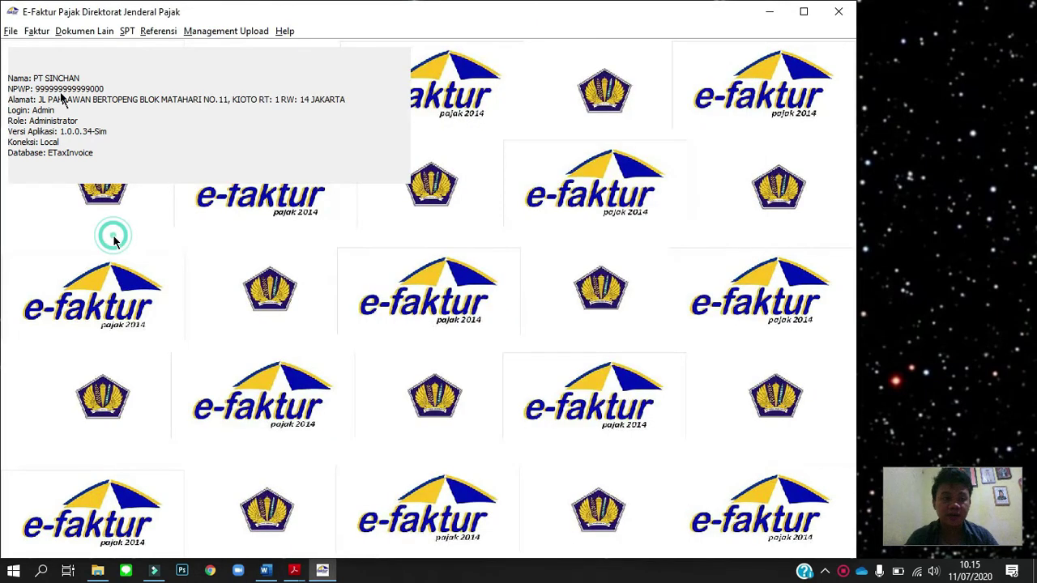
left_click(36, 31)
mouse_move(89, 83)
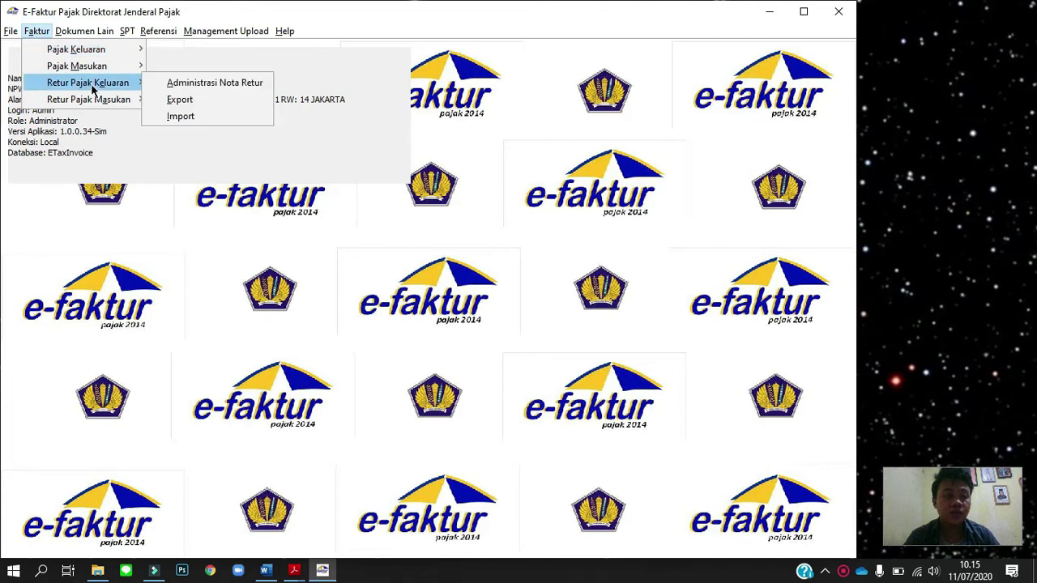
left_click(179, 84)
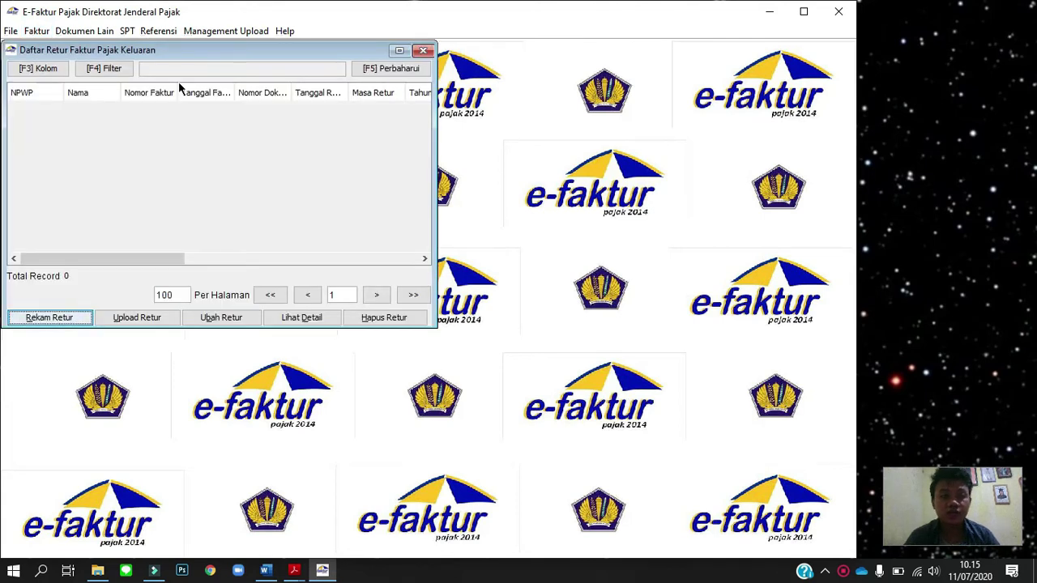
left_click(78, 317)
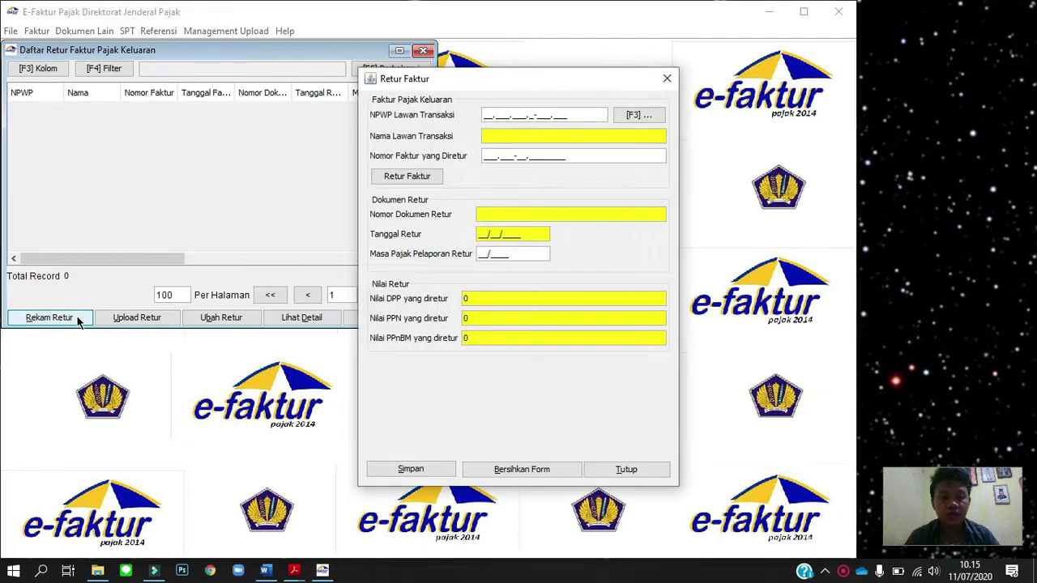
Check the assignment and select the toy shop as the return's transaction partner.
key("alt+Tab")
left_click(448, 252)
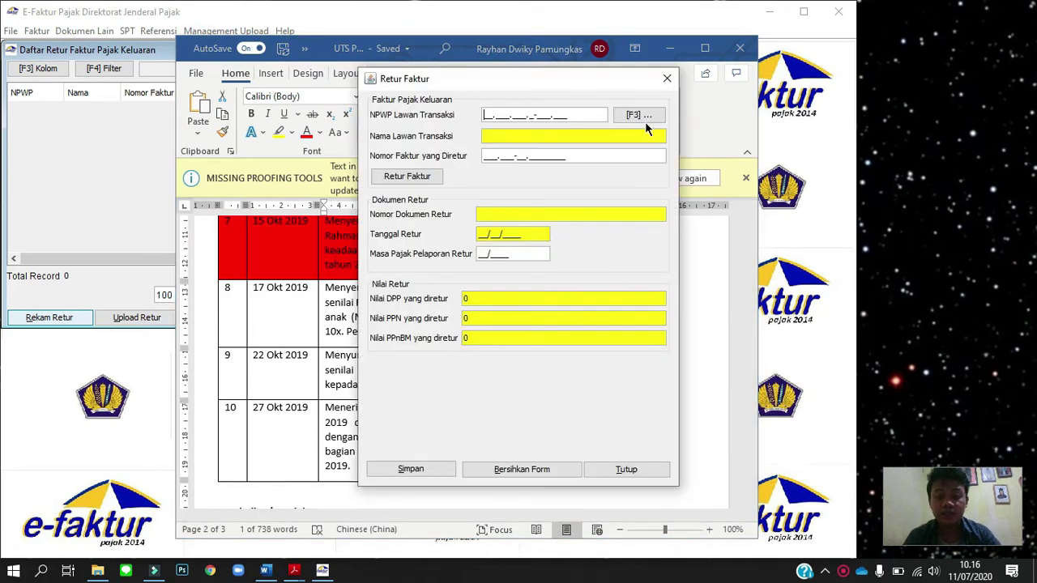
key("alt+Tab")
left_click(639, 116)
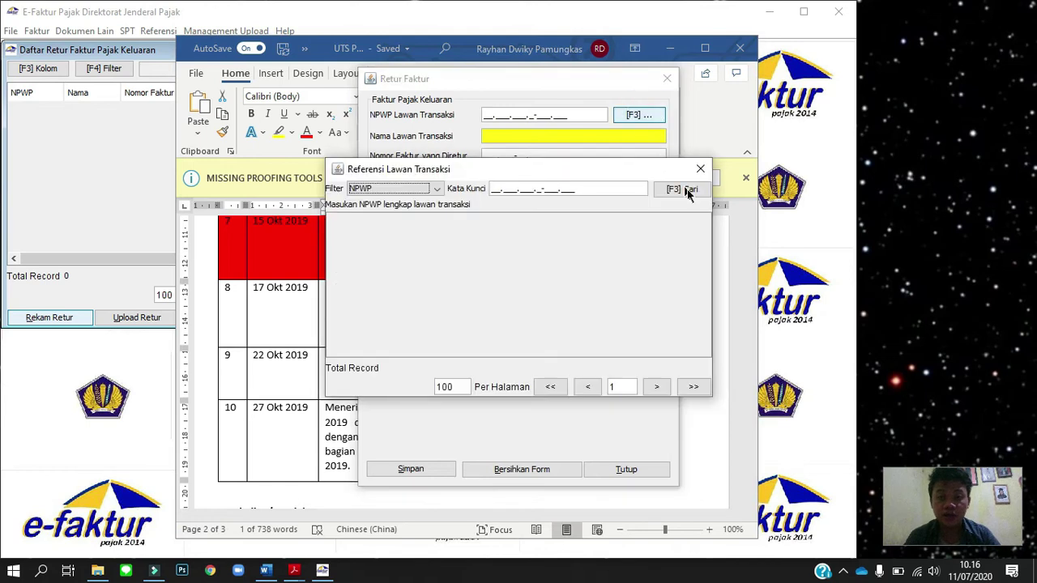
left_click(685, 189)
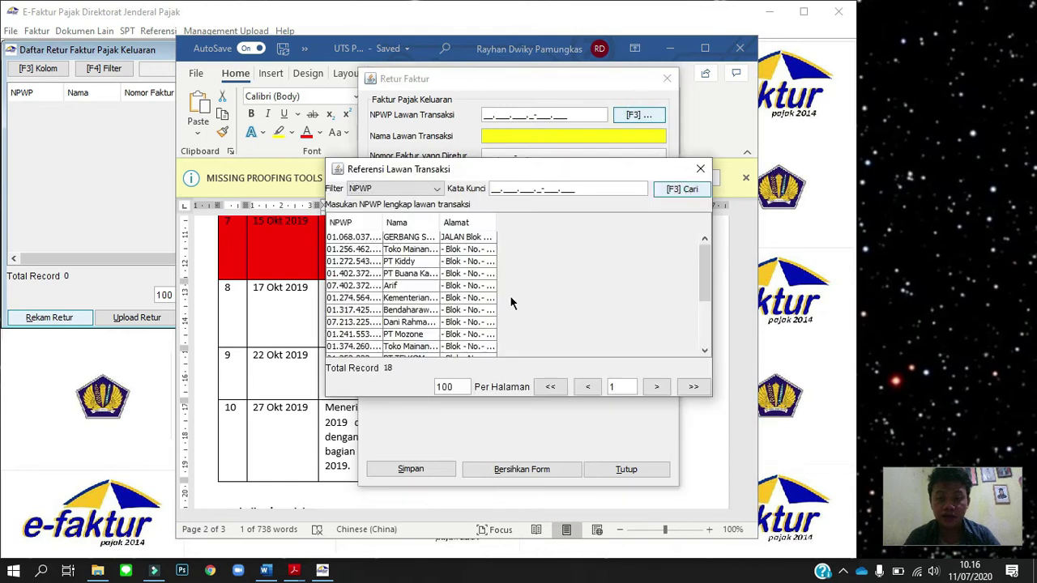
left_click(409, 347)
double_click(409, 346)
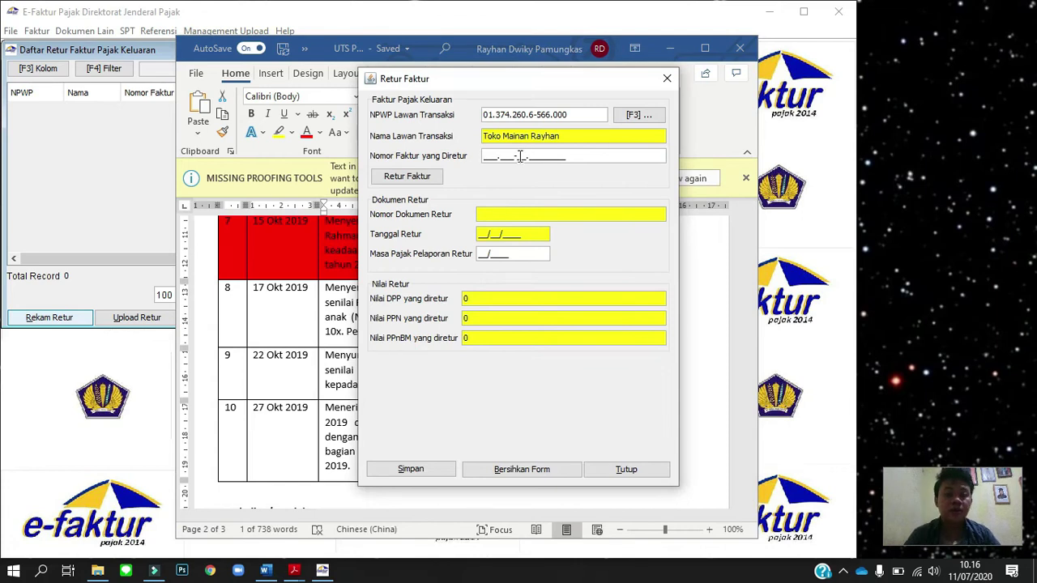
Reference returned invoice 010.000-19.00001500 dated 27/09/2019 and continue with manual entry.
left_click(492, 159)
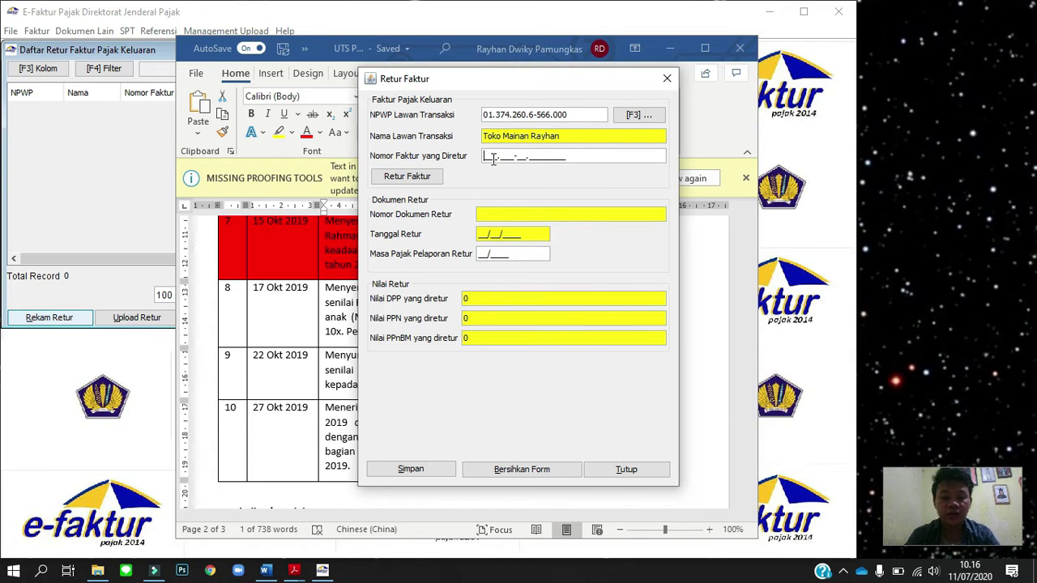
type("010.000-")
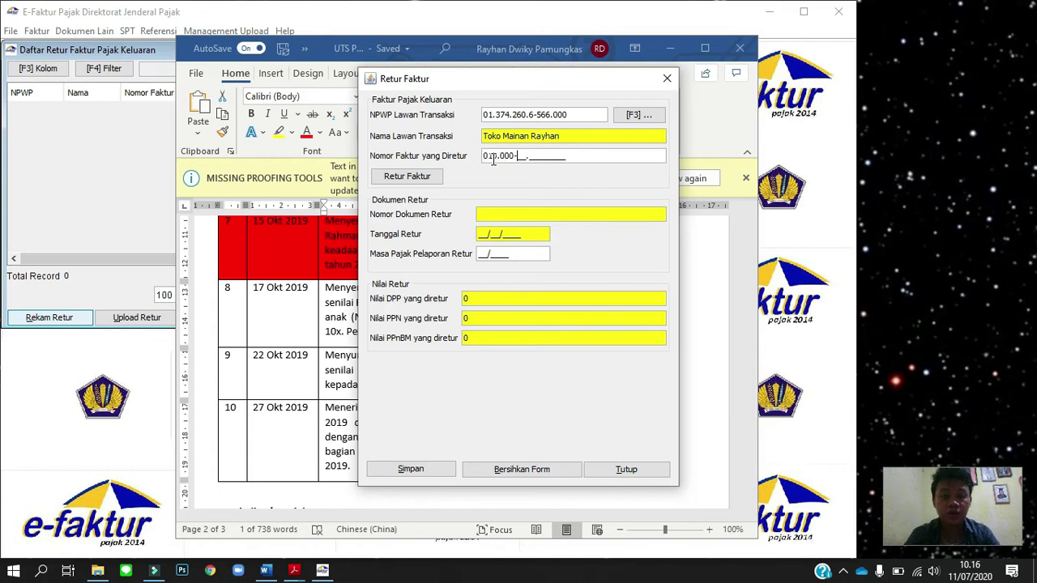
type("19.0")
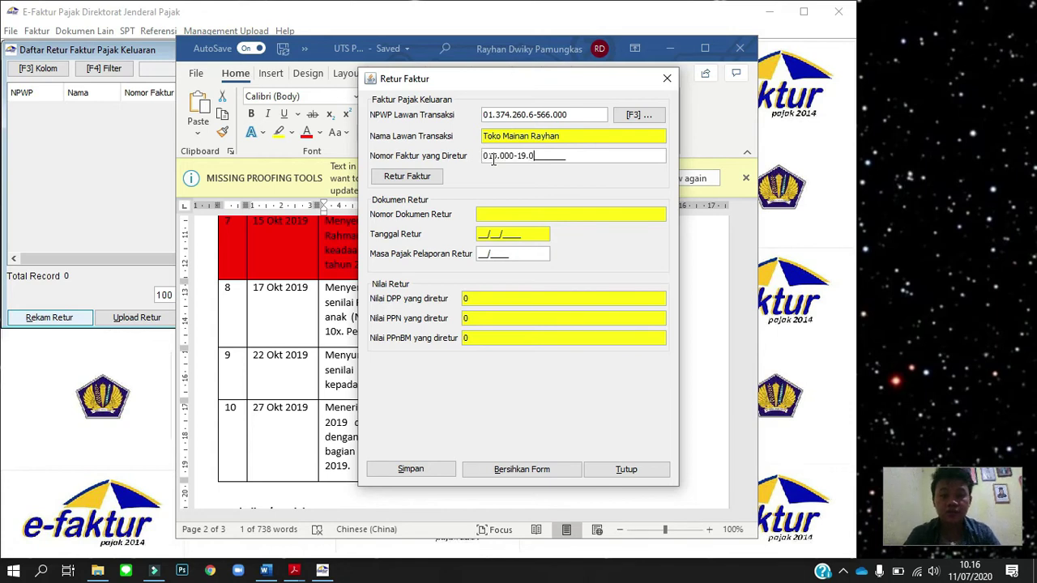
type("0001500")
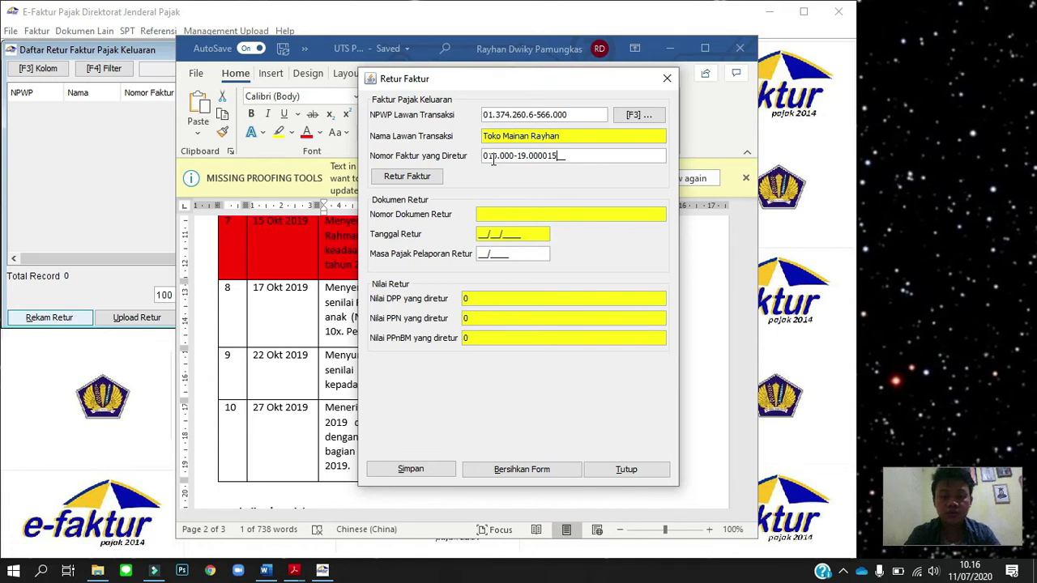
left_click(404, 178)
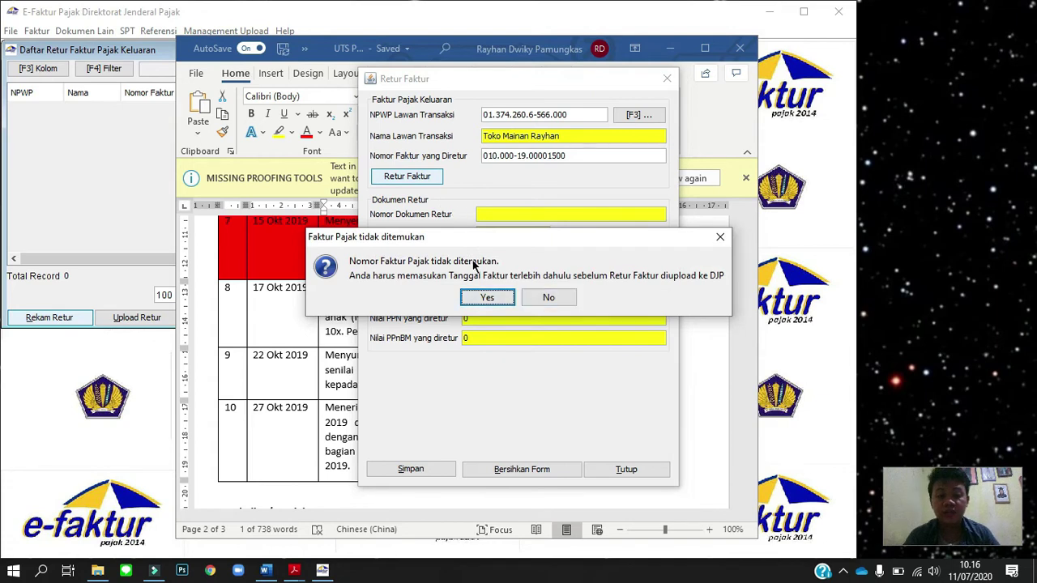
left_click(497, 297)
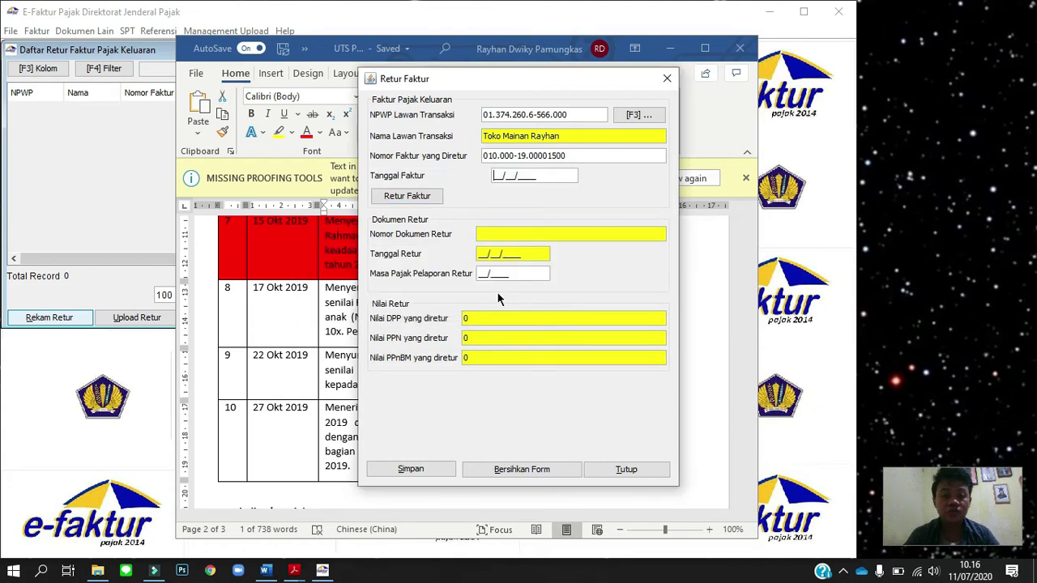
key("alt+Tab")
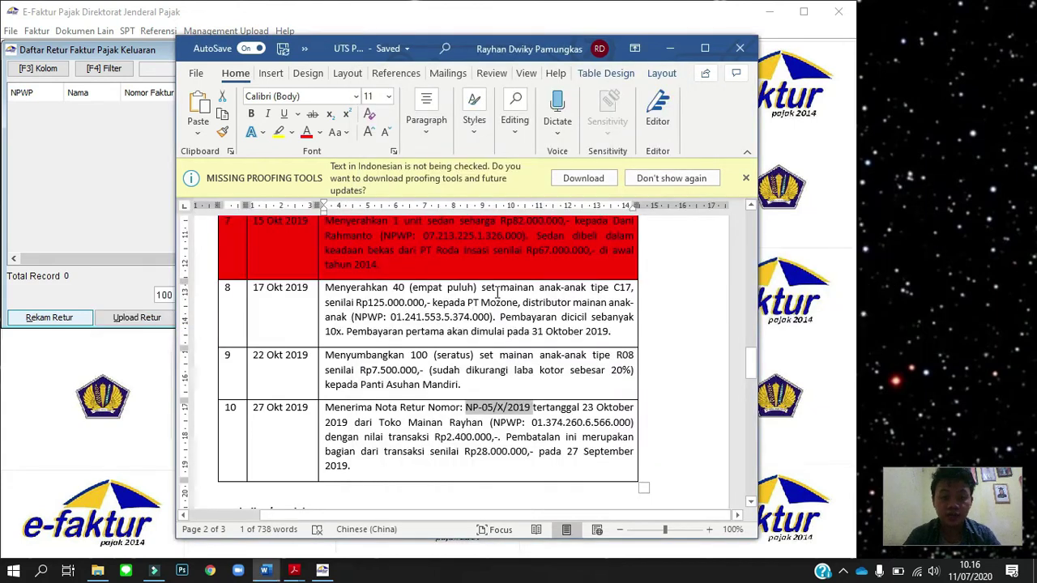
key("alt+Tab")
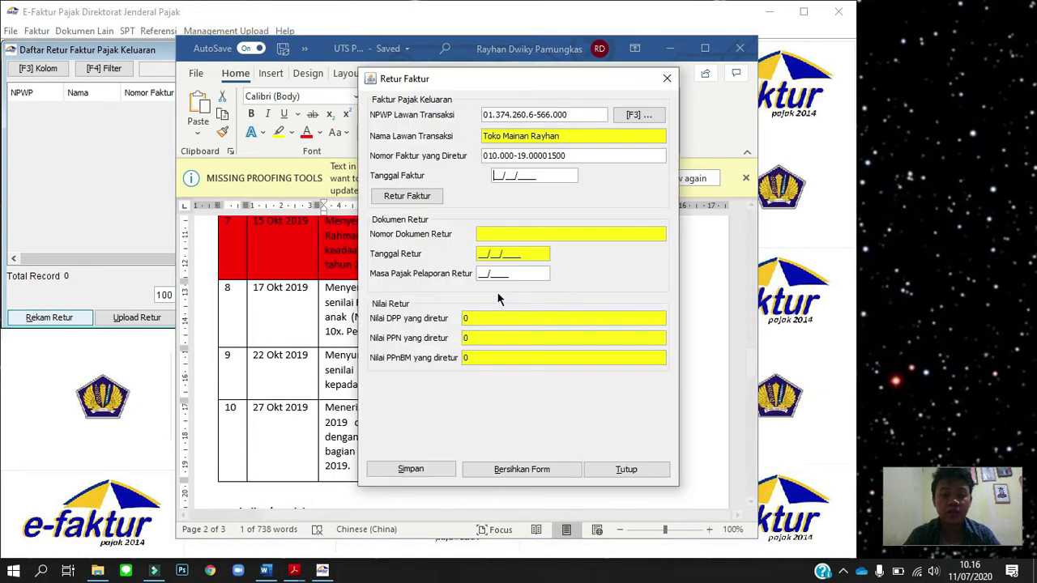
type("27/")
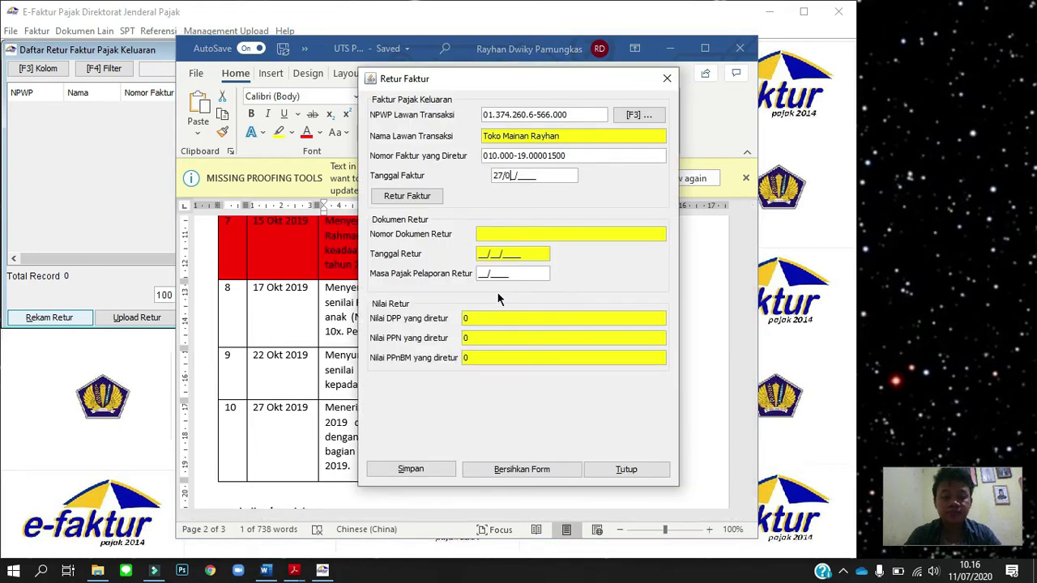
type("09/1201")
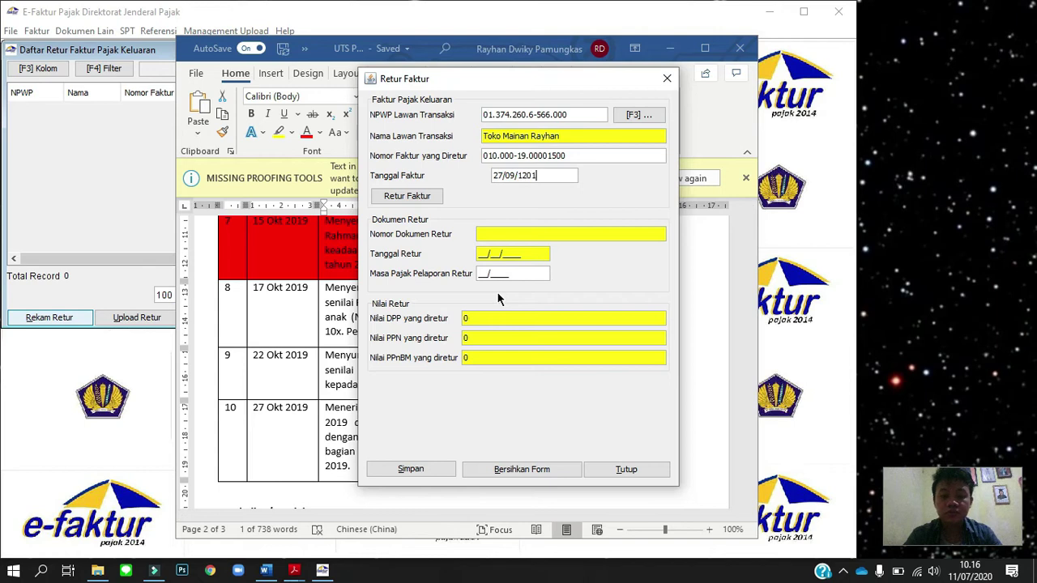
key("BackSpace")
key("BackSpace")
key("BackSpace")
key("BackSpace")
type("2019")
left_click(431, 197)
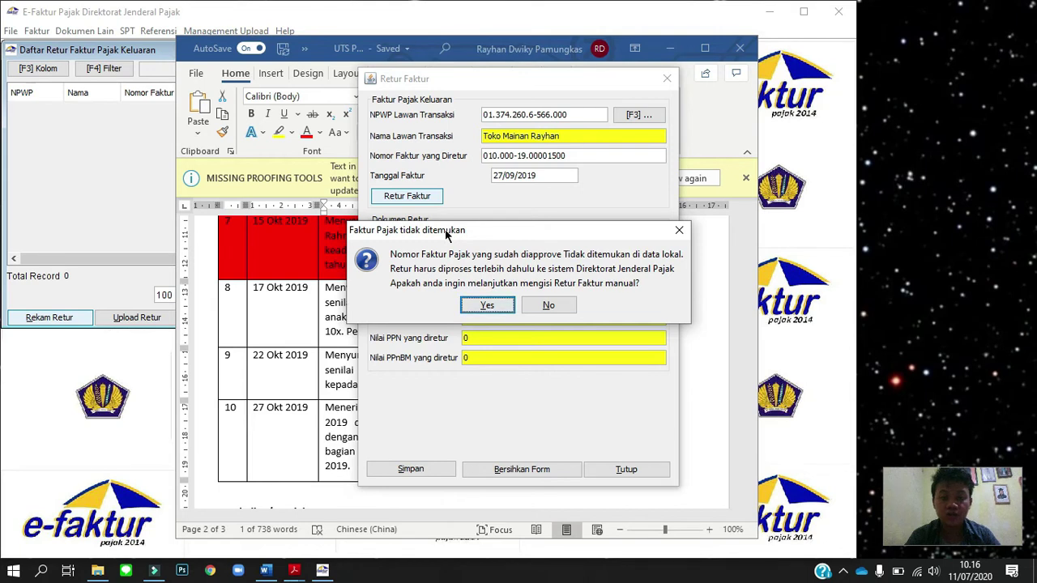
left_click(494, 305)
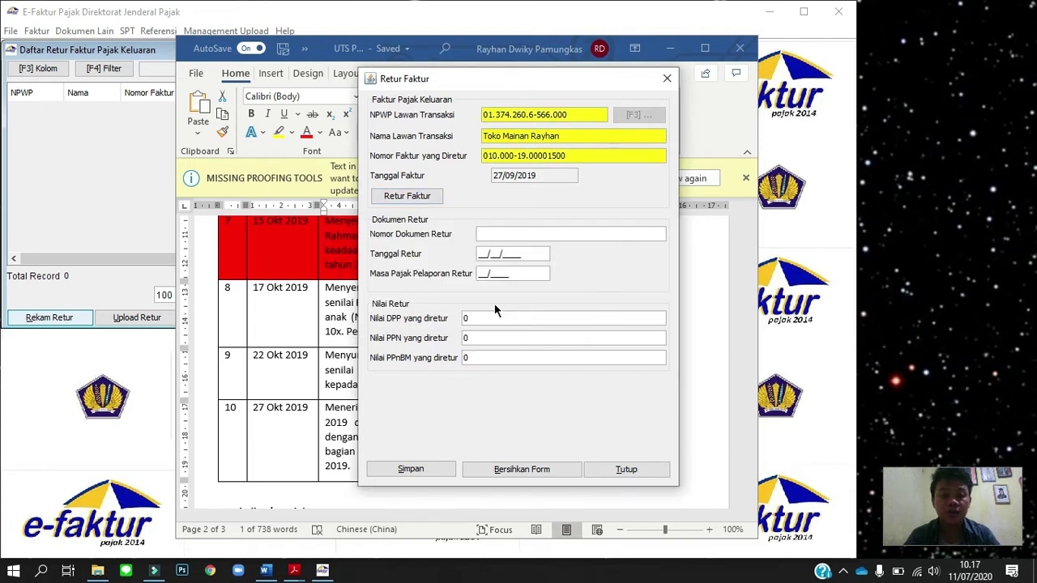
Enter return document number NP-05/X/2019 and return date 23/10/2019.
key("alt+Tab")
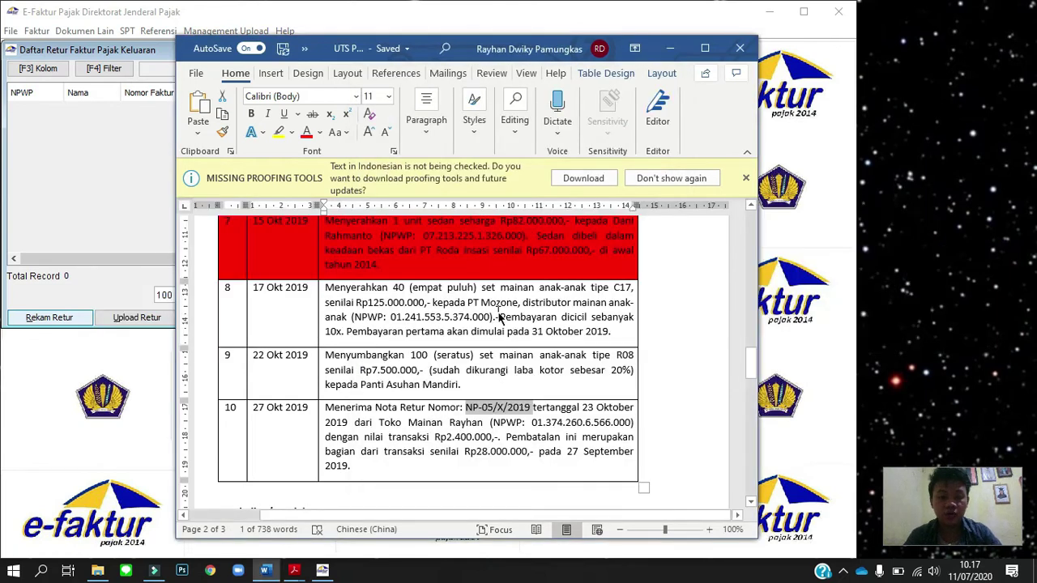
key("alt+Tab")
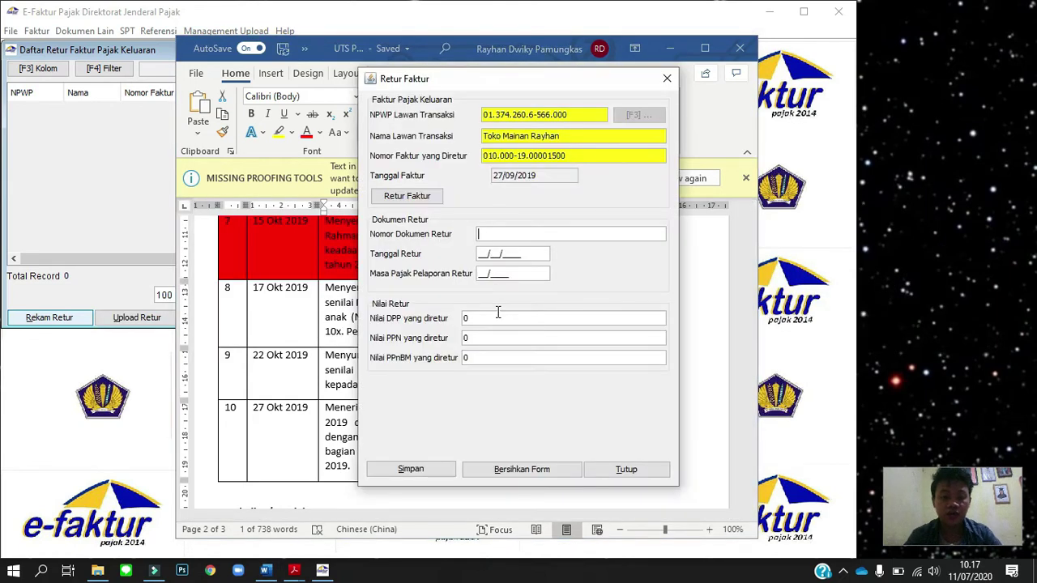
type("NP-05/X/2019")
key("Tab")
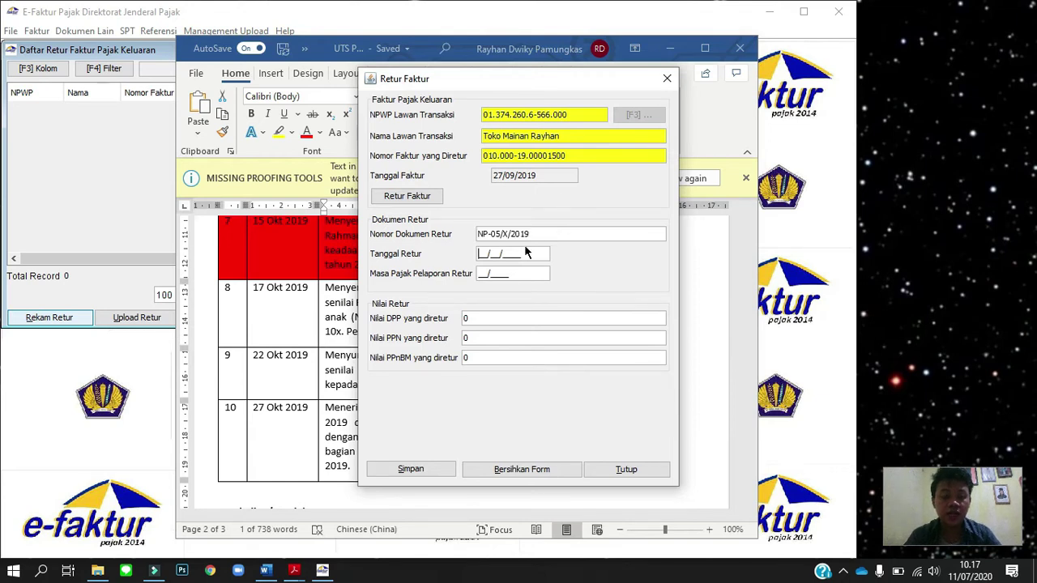
key("alt+Tab")
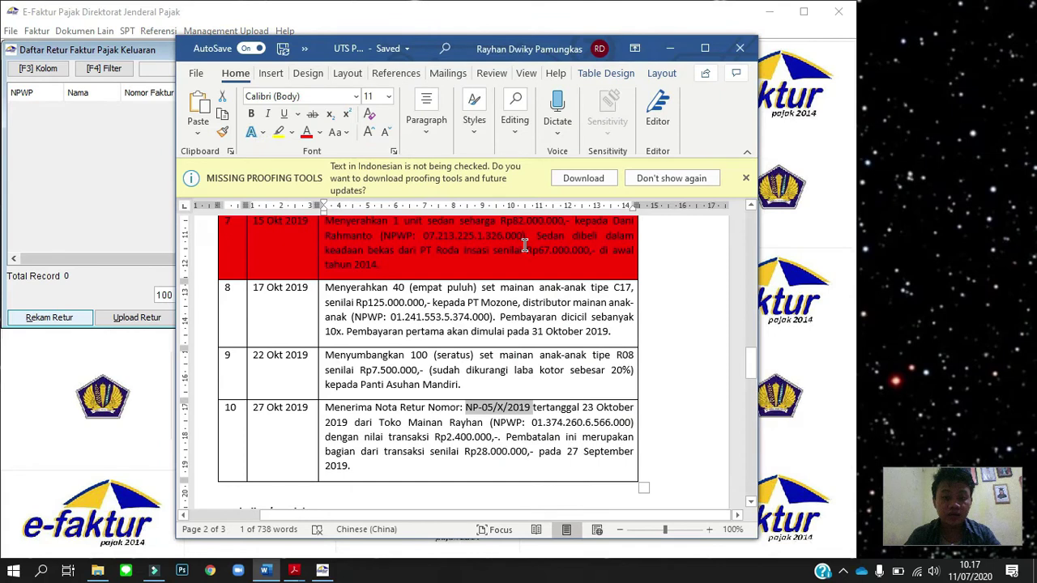
key("alt+Tab")
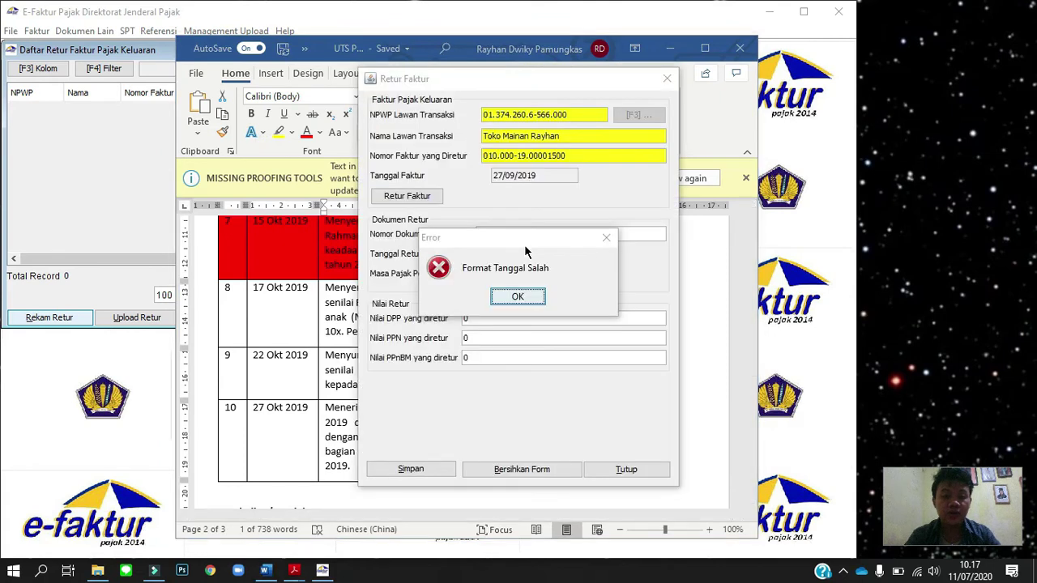
left_click(518, 297)
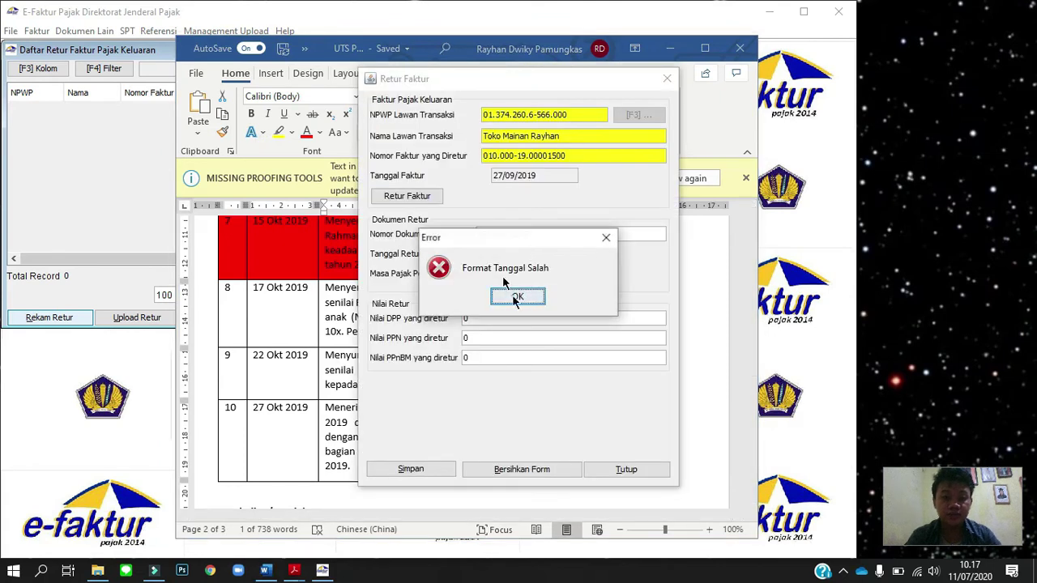
left_click(480, 254)
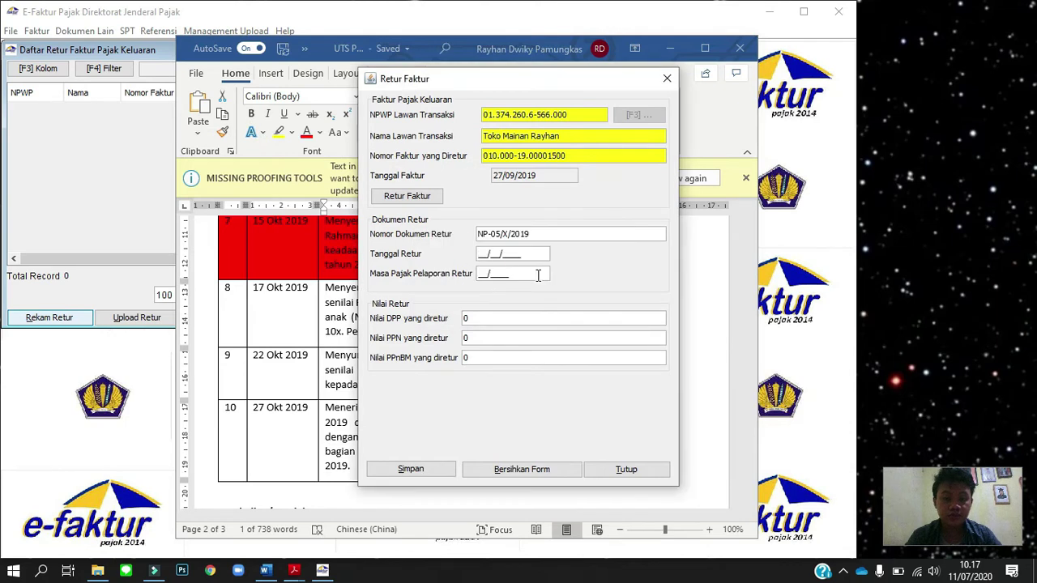
type("23/")
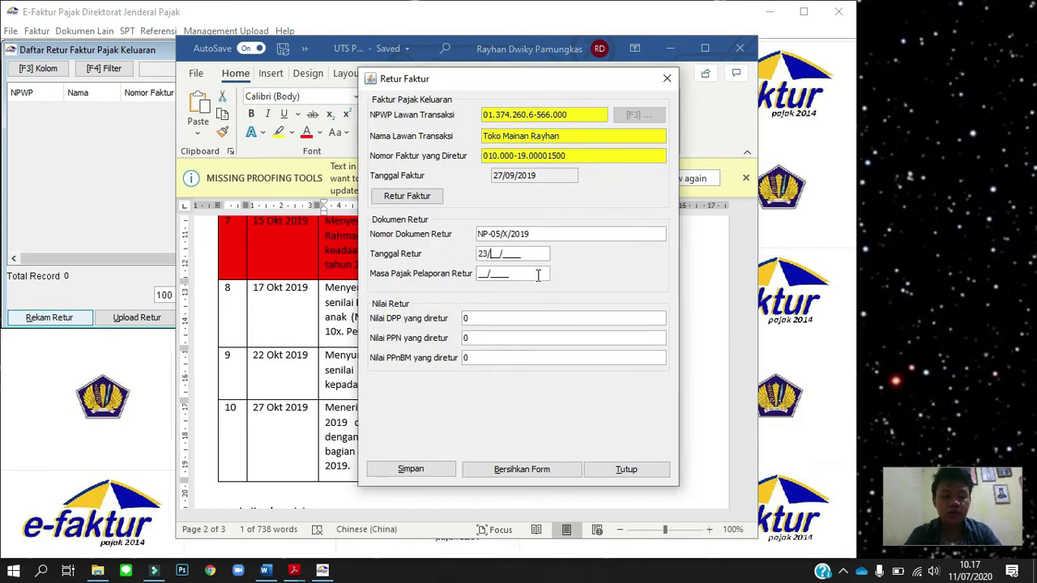
type("10/")
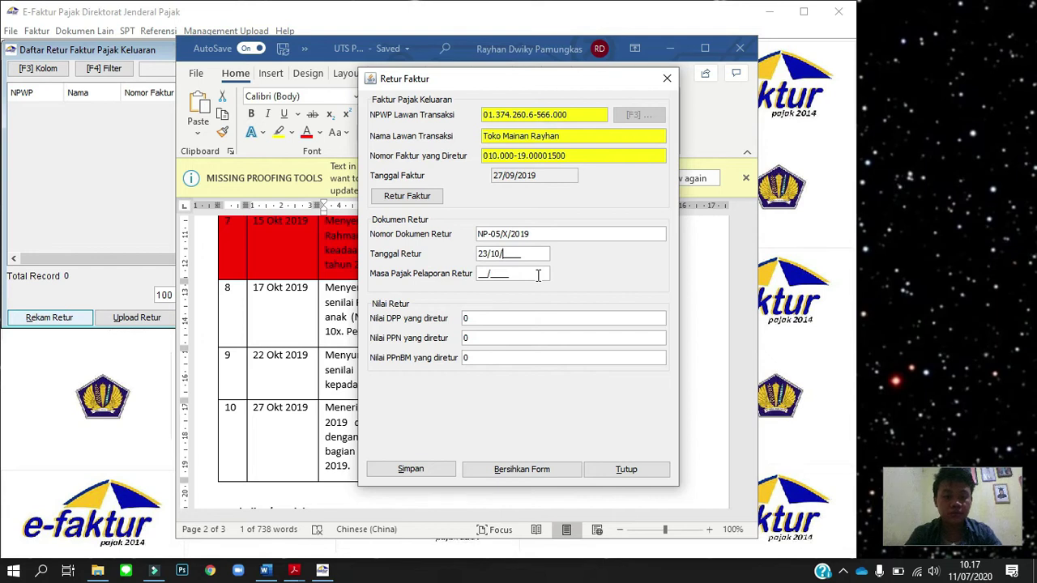
type("2019")
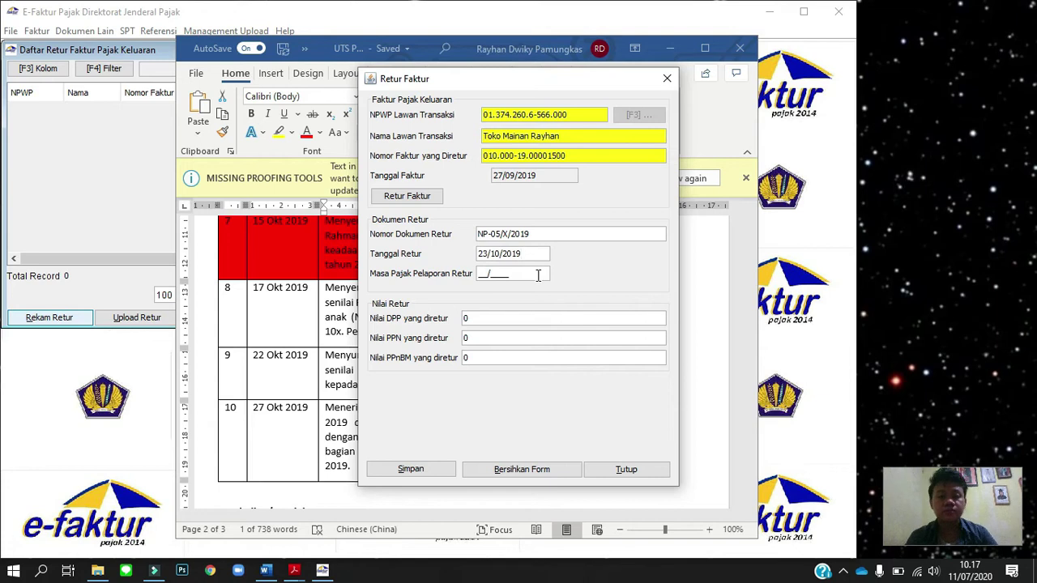
Set tax period 10/2019 and returned DPP 2.400.000, then save the return note.
left_click(478, 277)
type("102019")
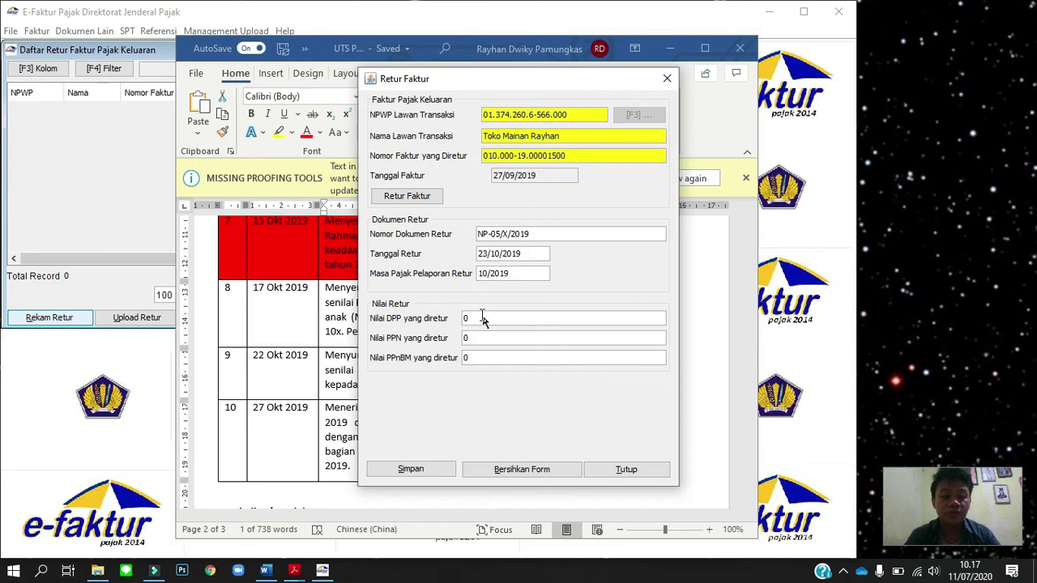
key("alt+Tab")
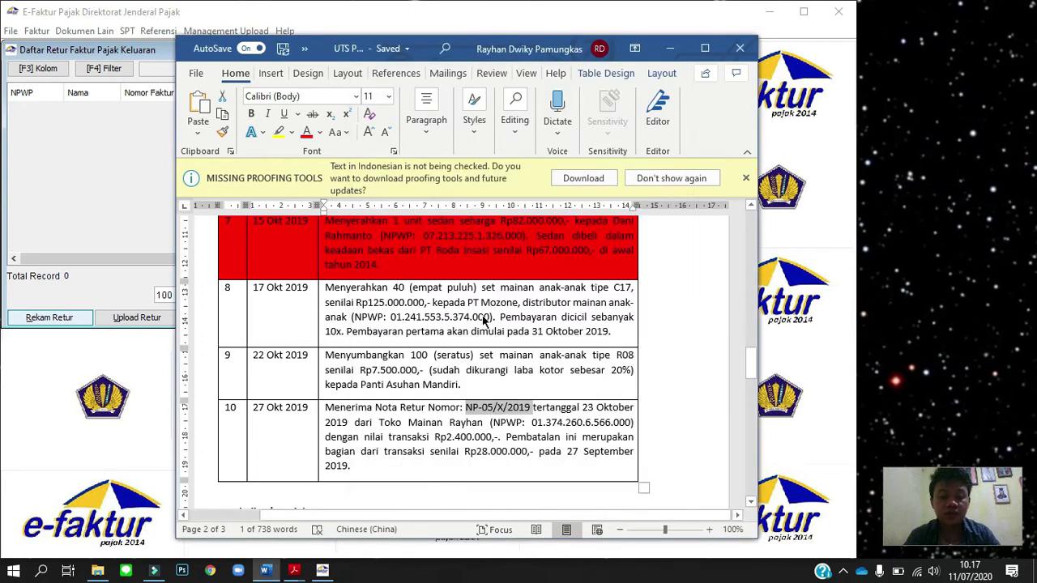
key("alt+Tab")
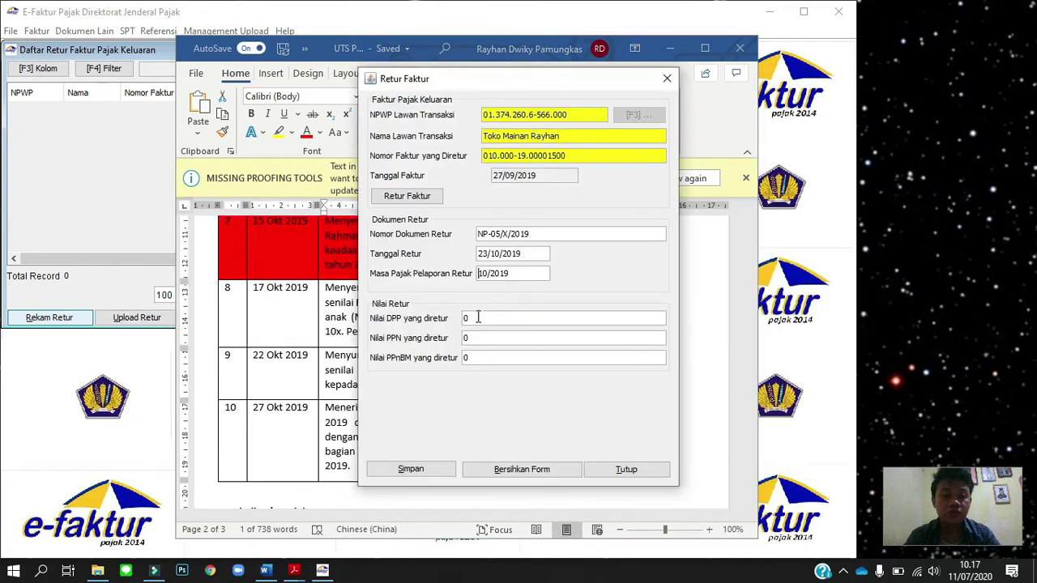
left_click(478, 317)
type("2.40")
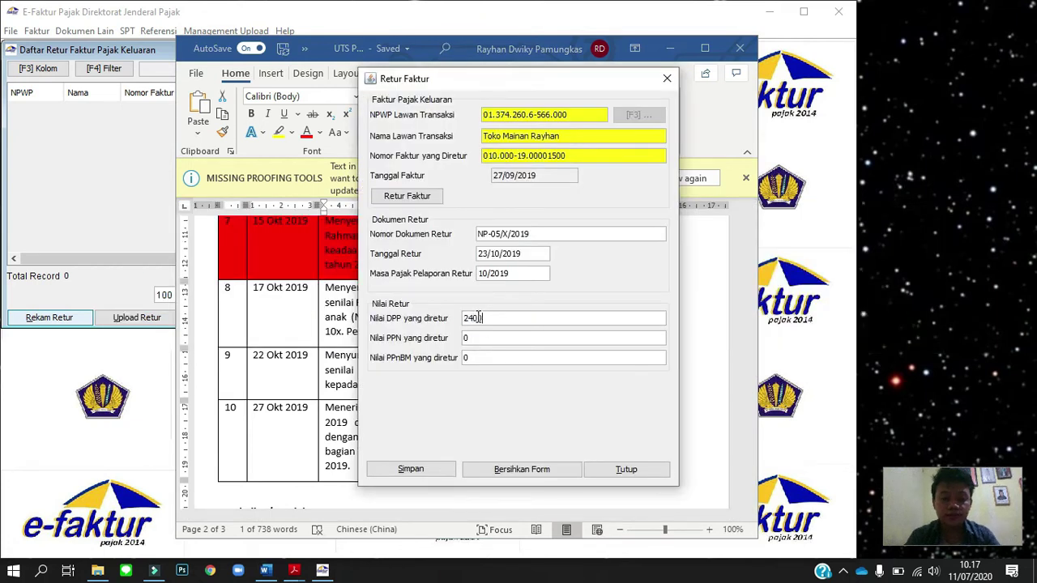
type("0.000")
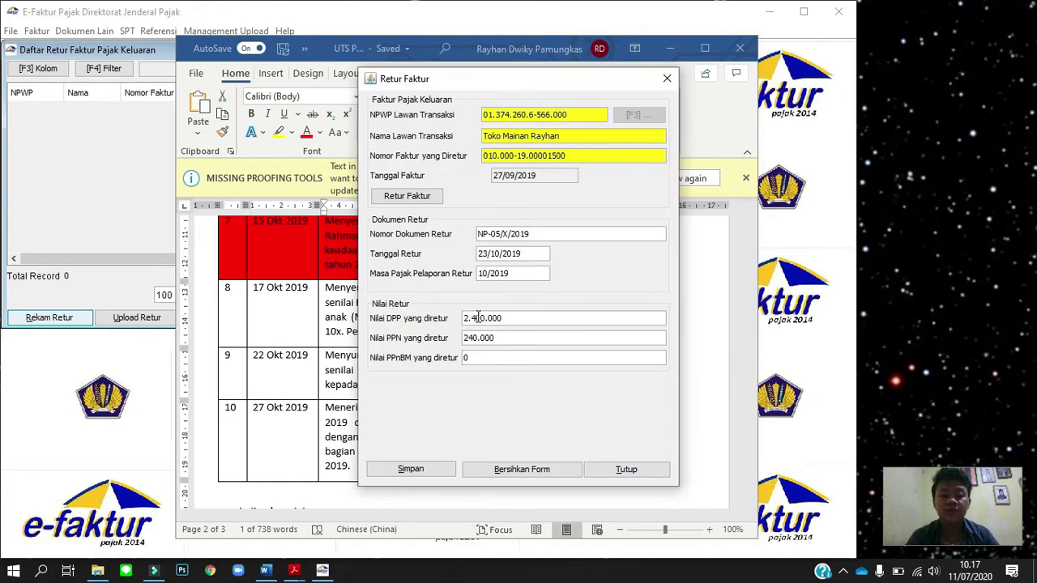
left_click(427, 471)
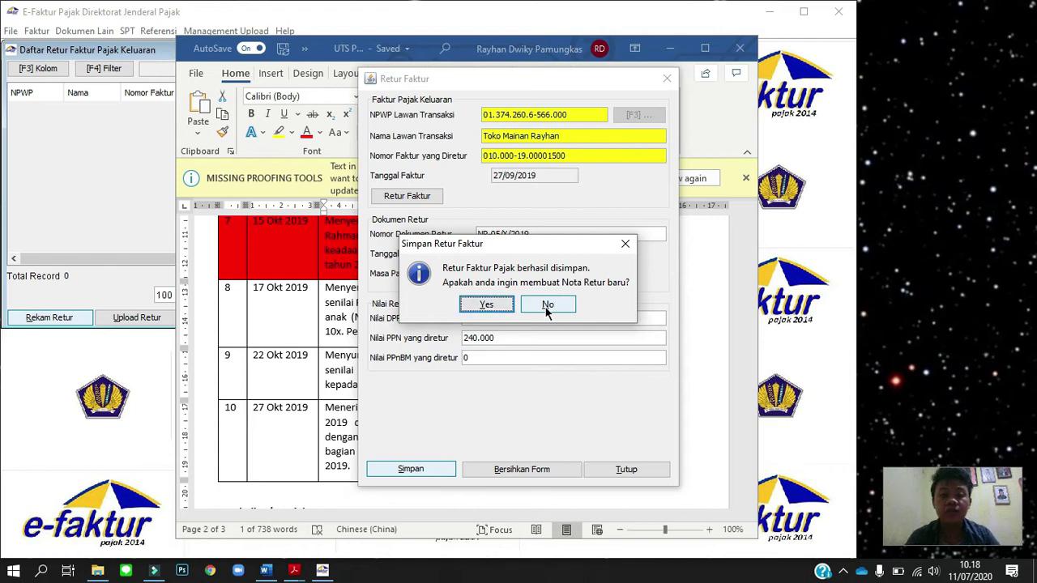
Decline another return, queue NP-05/X/2019 for upload, and close the Daftar Retur list.
left_click(545, 307)
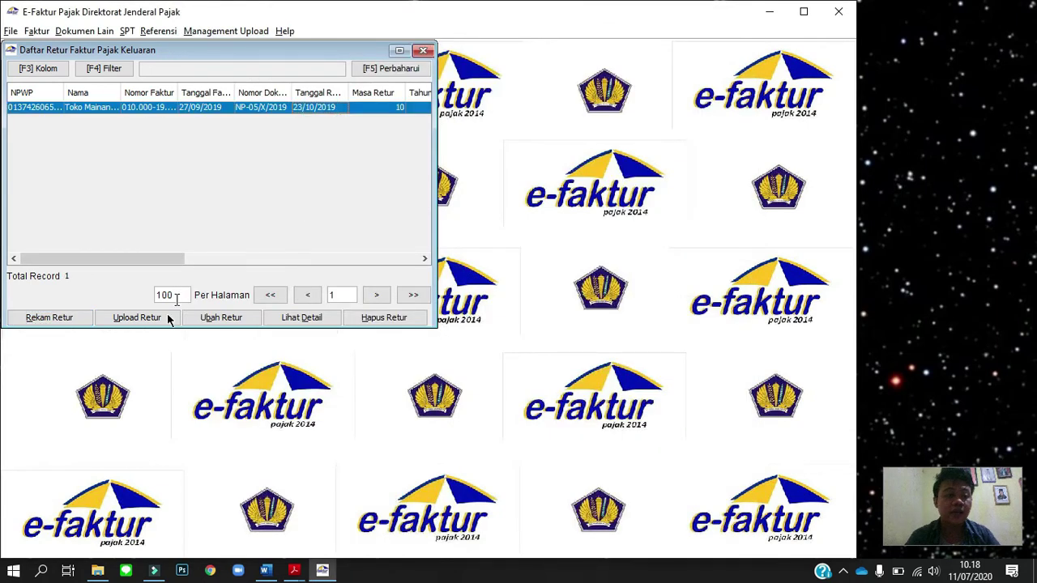
left_click(137, 317)
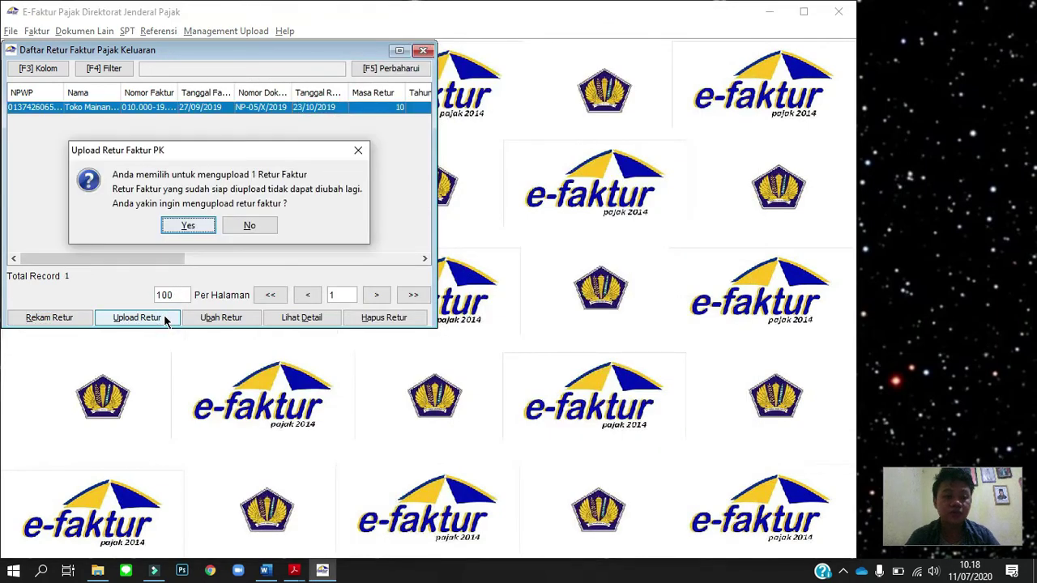
left_click(204, 227)
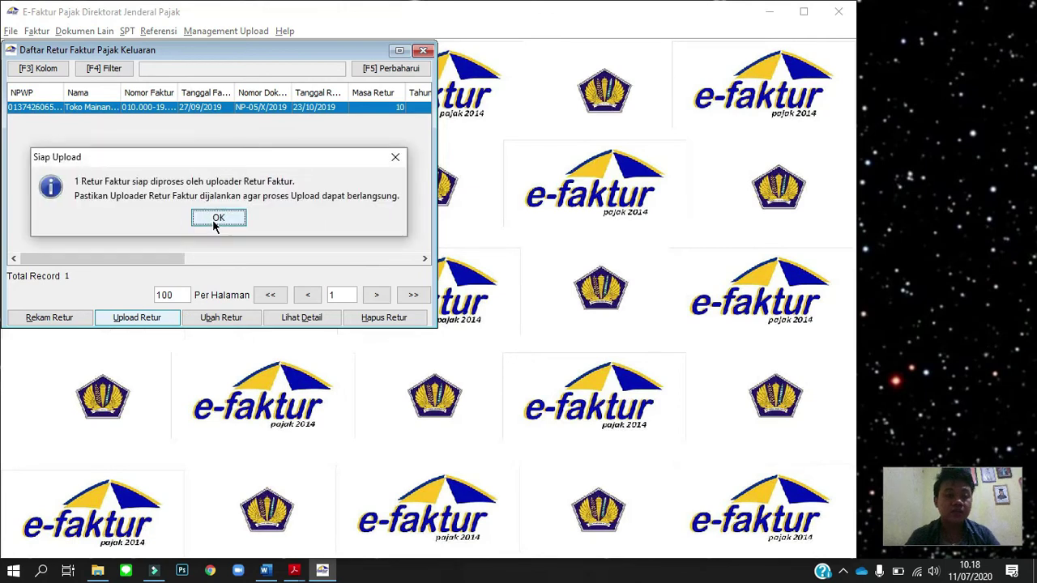
left_click(223, 221)
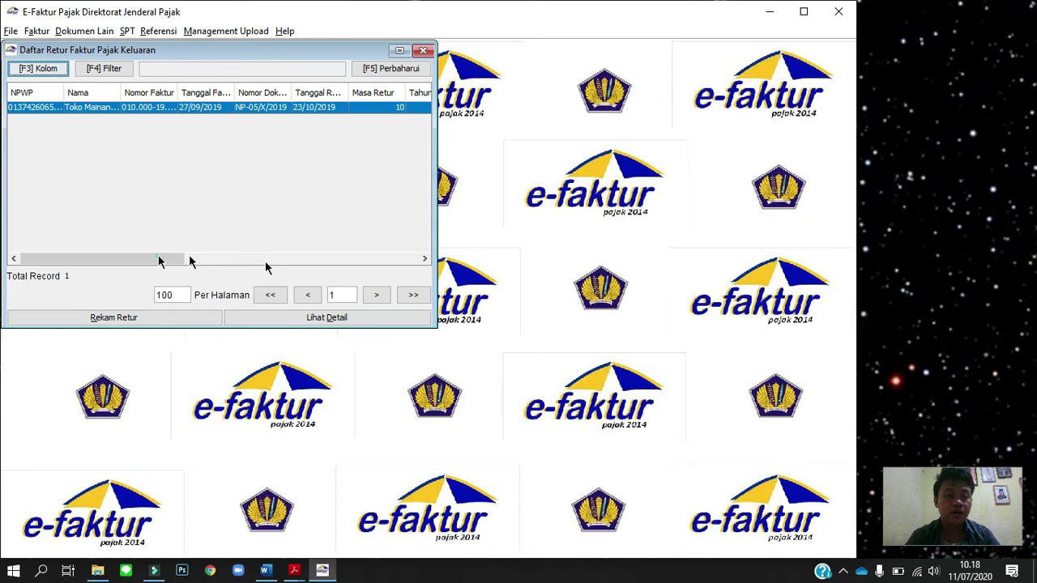
left_click_drag(183, 260, 336, 116)
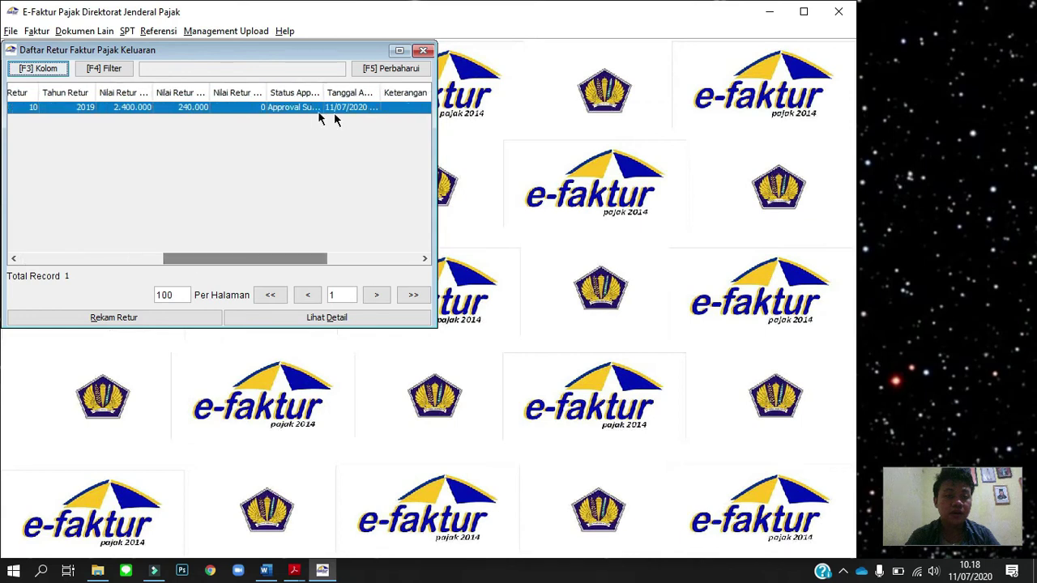
left_click(423, 51)
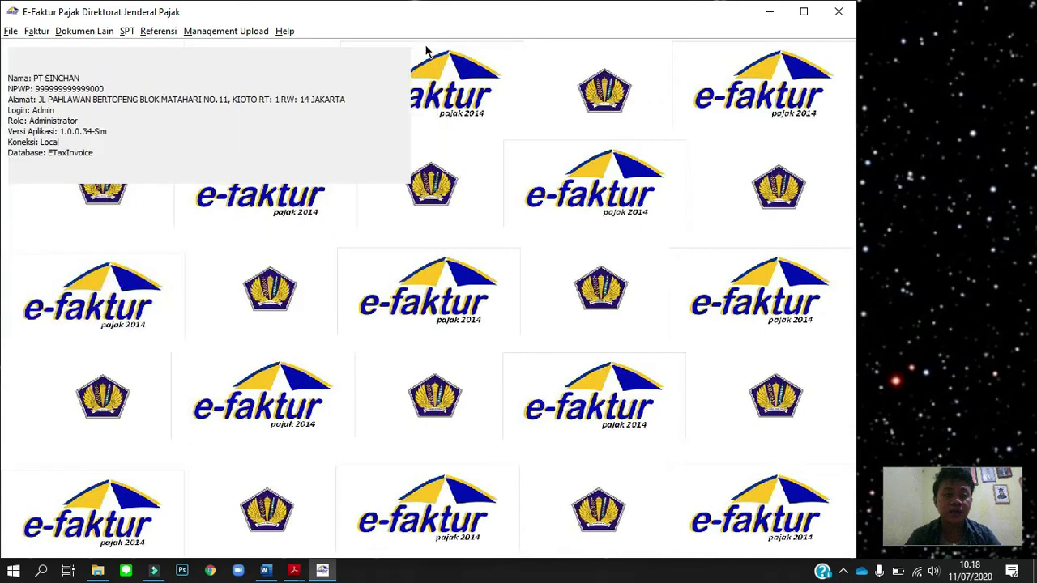
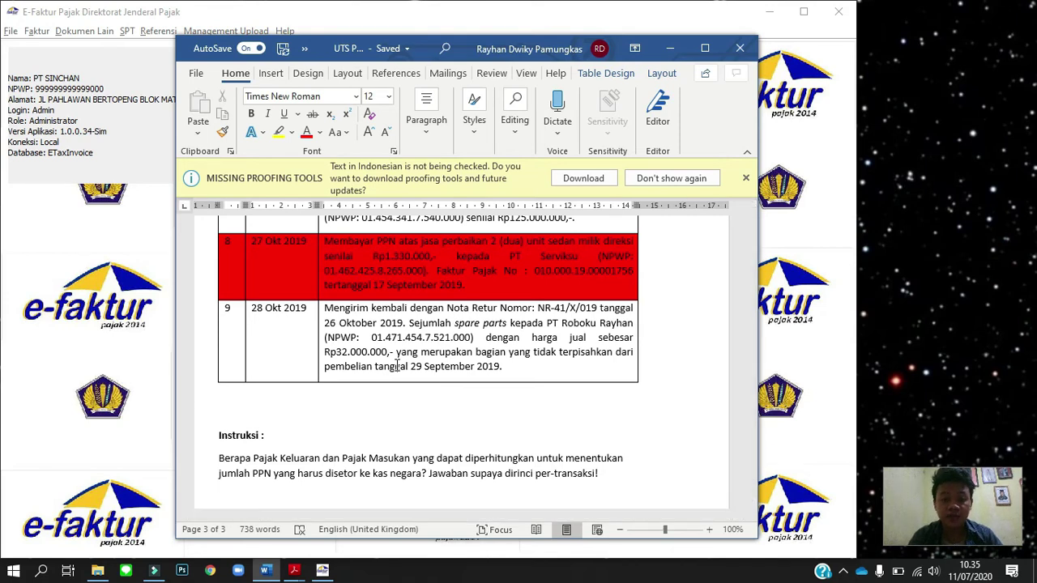
Start a new input-tax return from Administrasi Nota Retur Pajak Masukan.
left_click(76, 308)
left_click(40, 38)
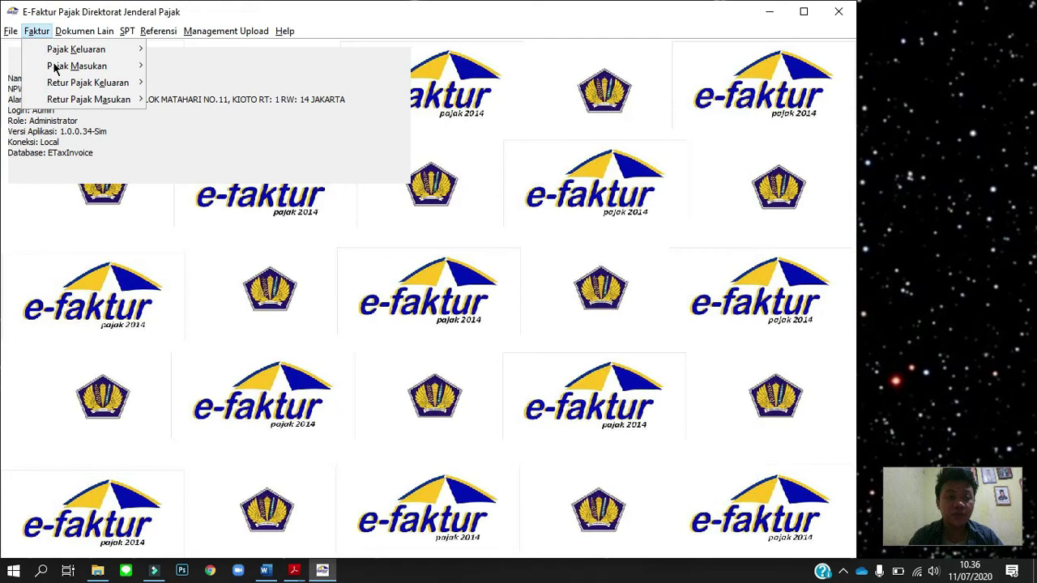
mouse_move(67, 104)
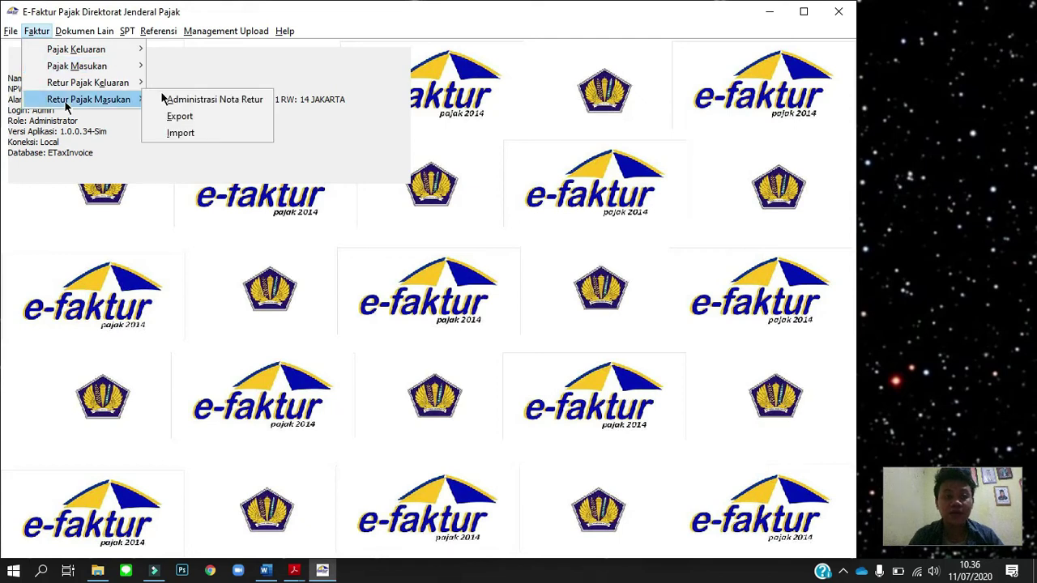
left_click(203, 99)
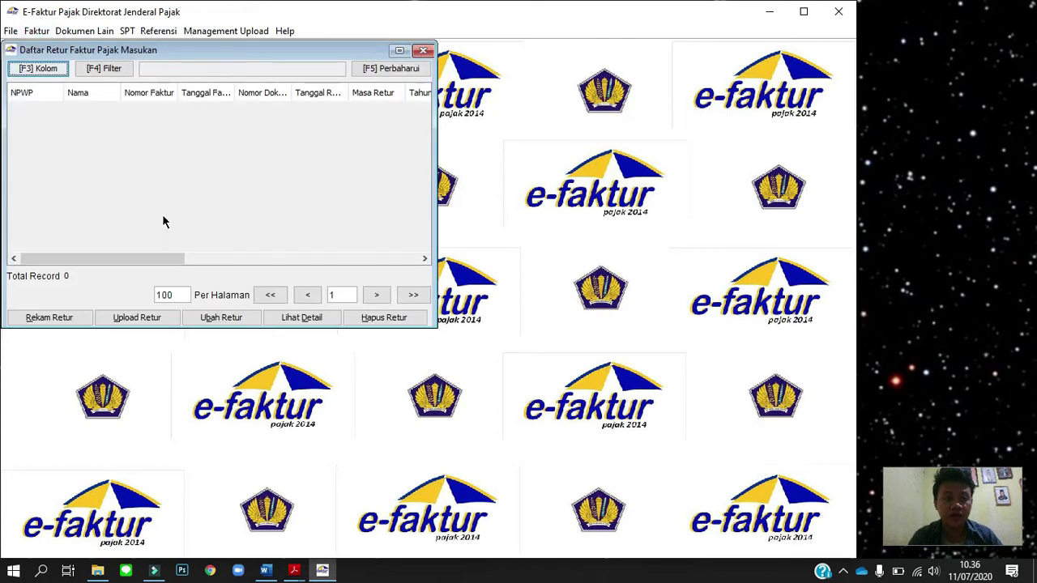
left_click(63, 318)
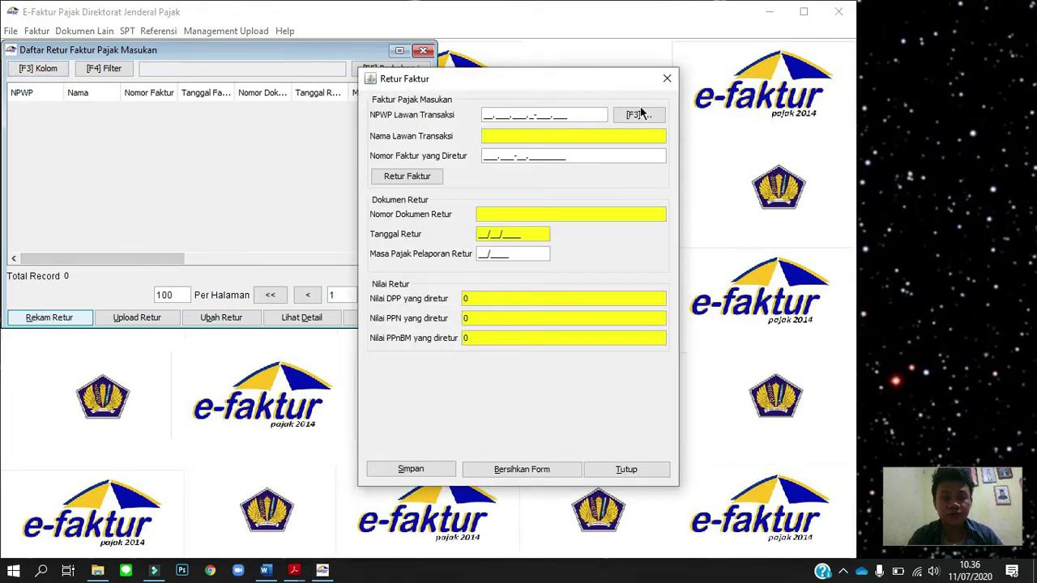
Pick the return's counterparty from the full list of saved transaction partners.
left_click(649, 115)
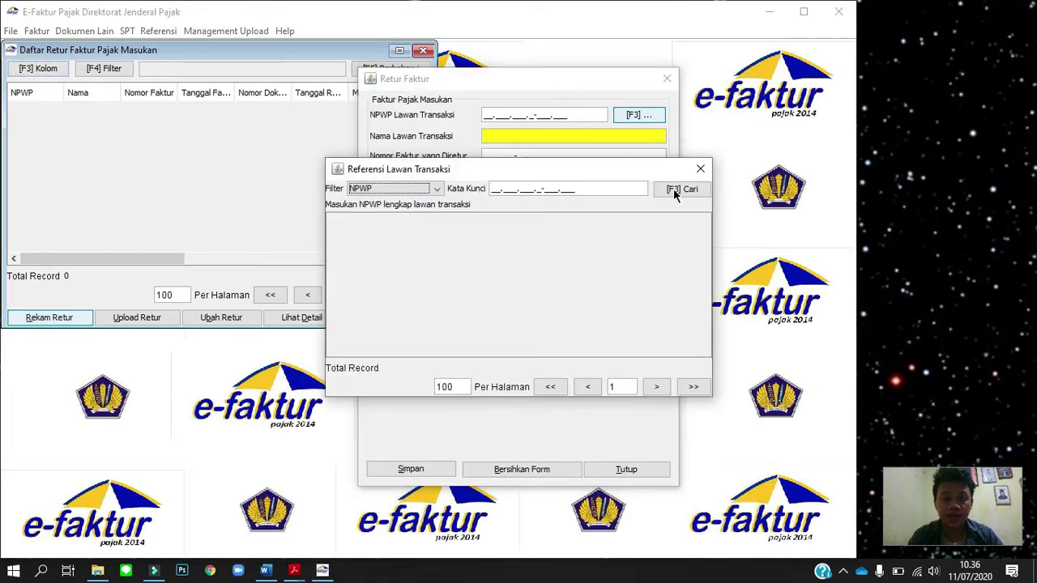
left_click(673, 189)
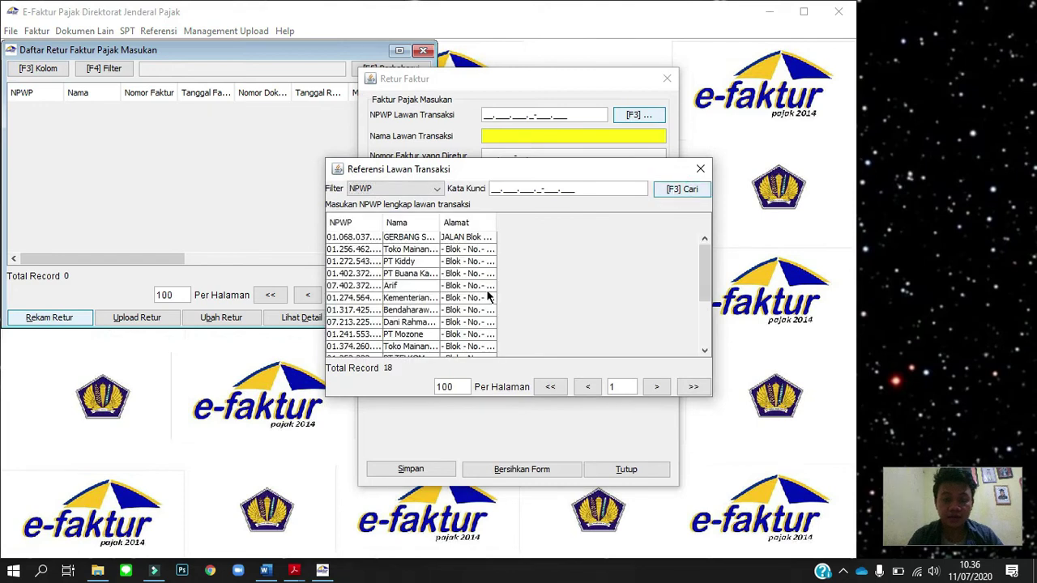
left_click(708, 266)
left_click_drag(706, 275, 702, 334)
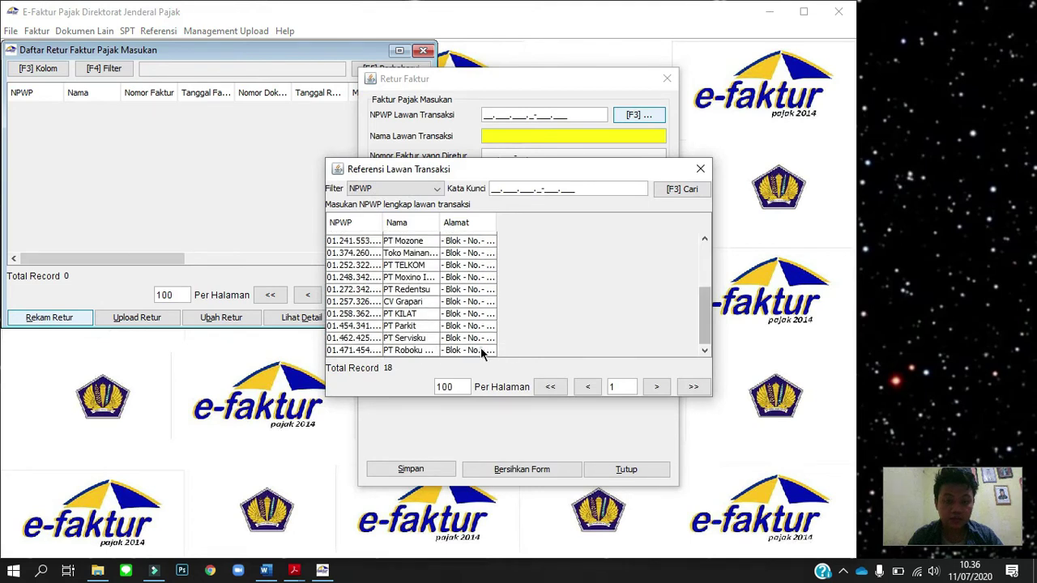
double_click(482, 350)
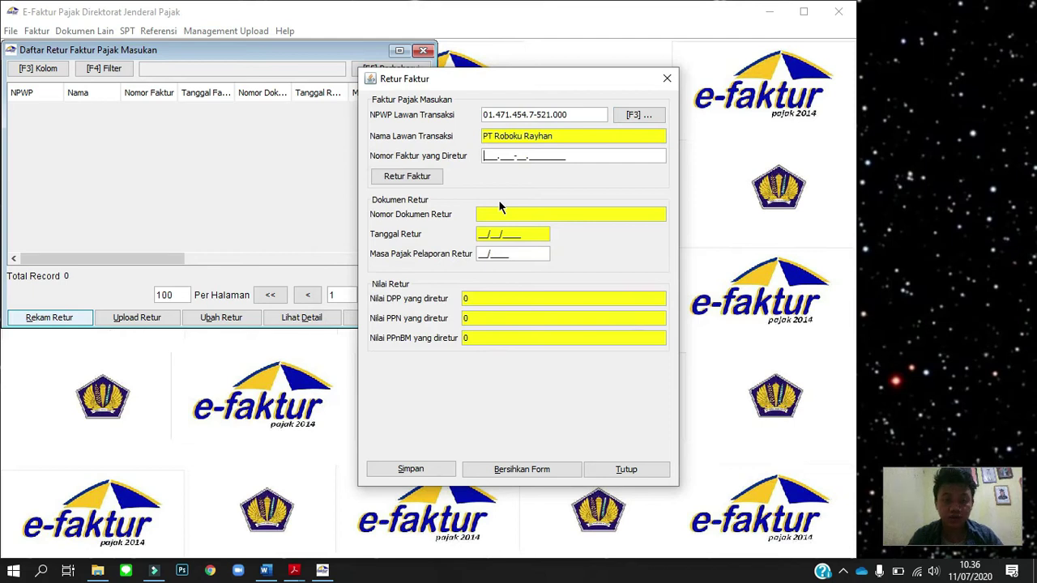
Enter the returned invoice number ending 01499 and check it against local data.
type("010.")
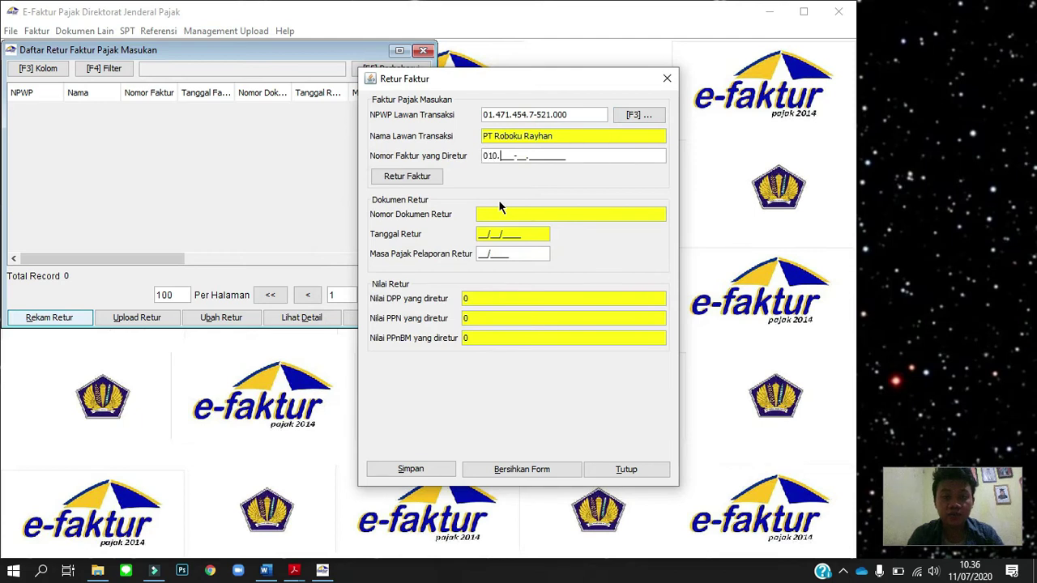
type("000-19.")
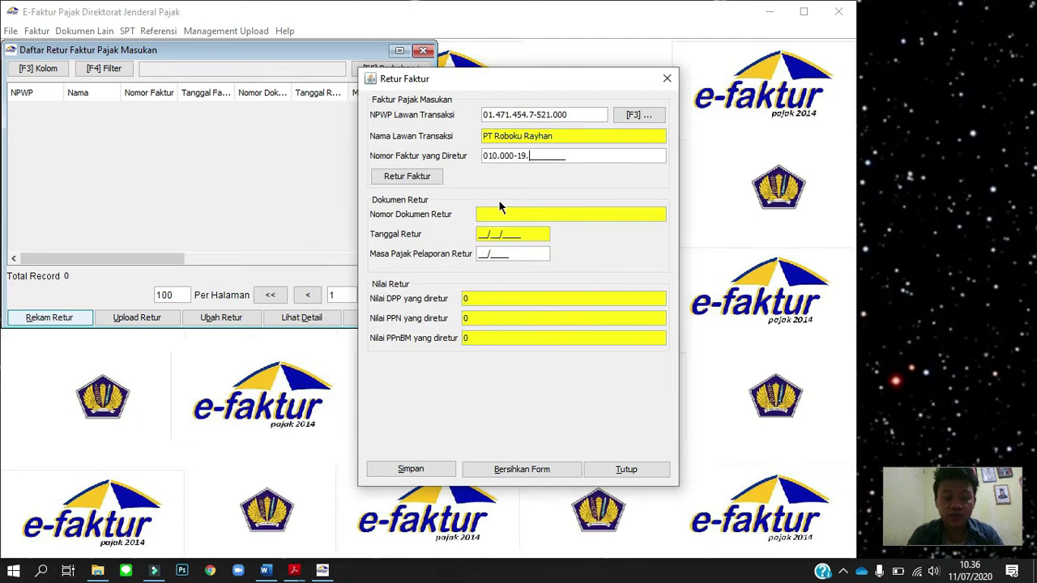
type("0001")
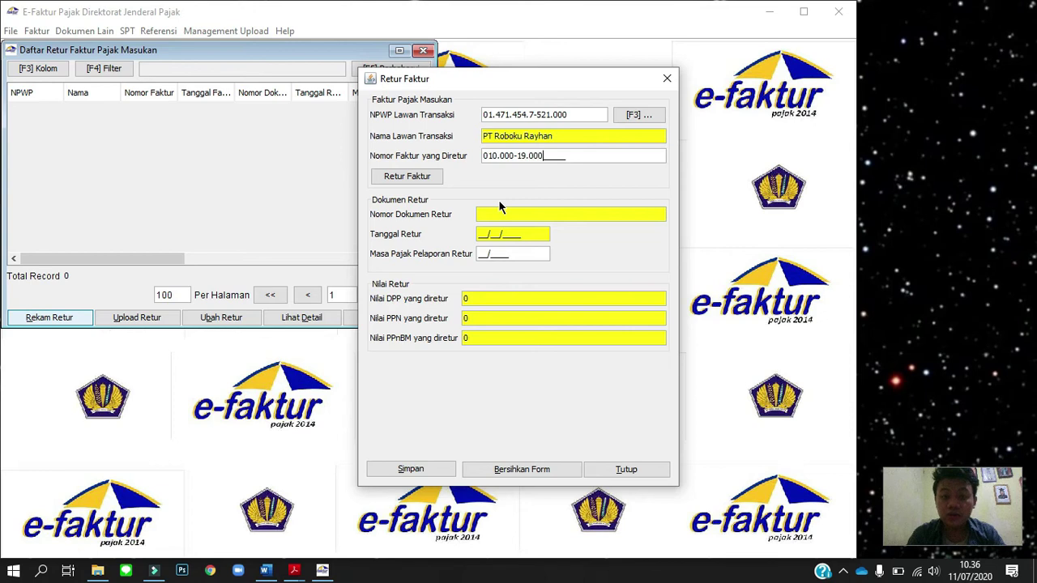
type("499")
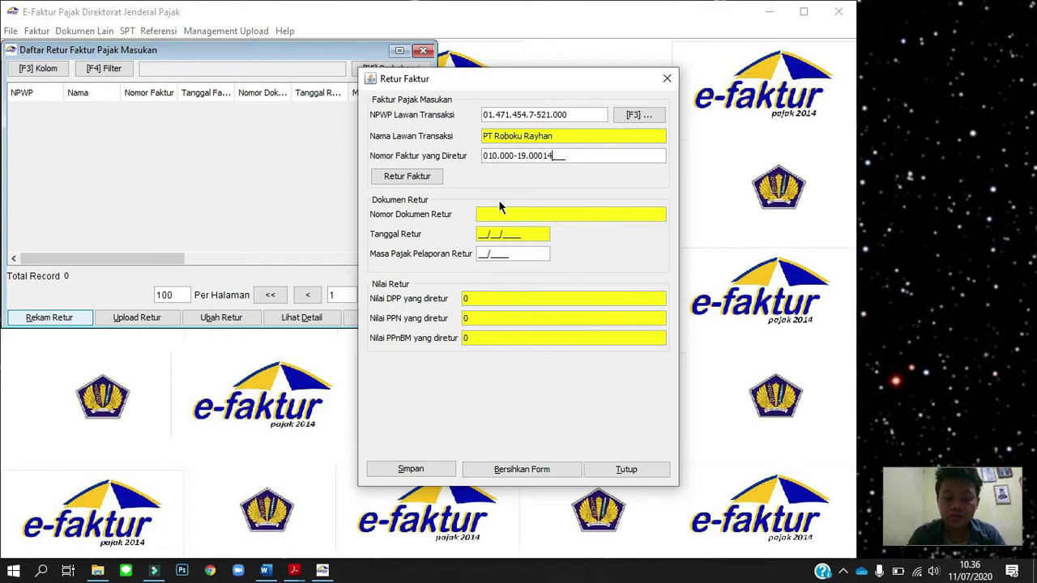
left_click(538, 156)
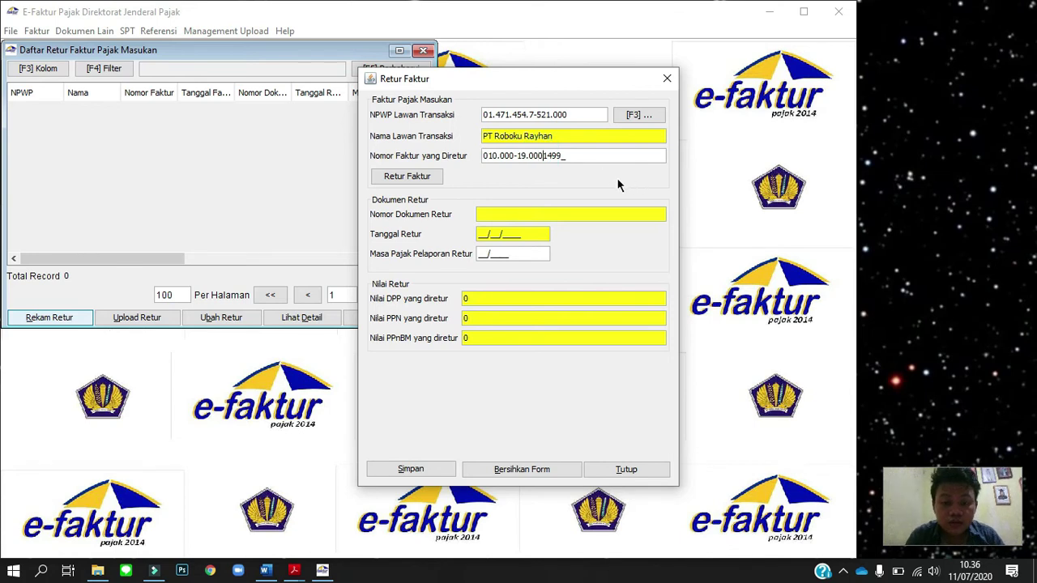
type("0")
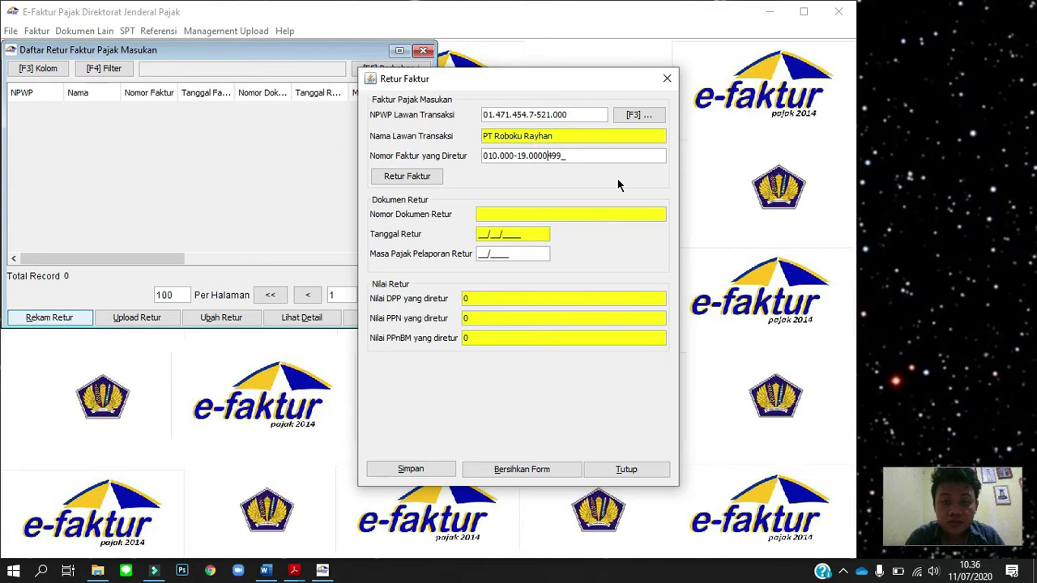
type("149")
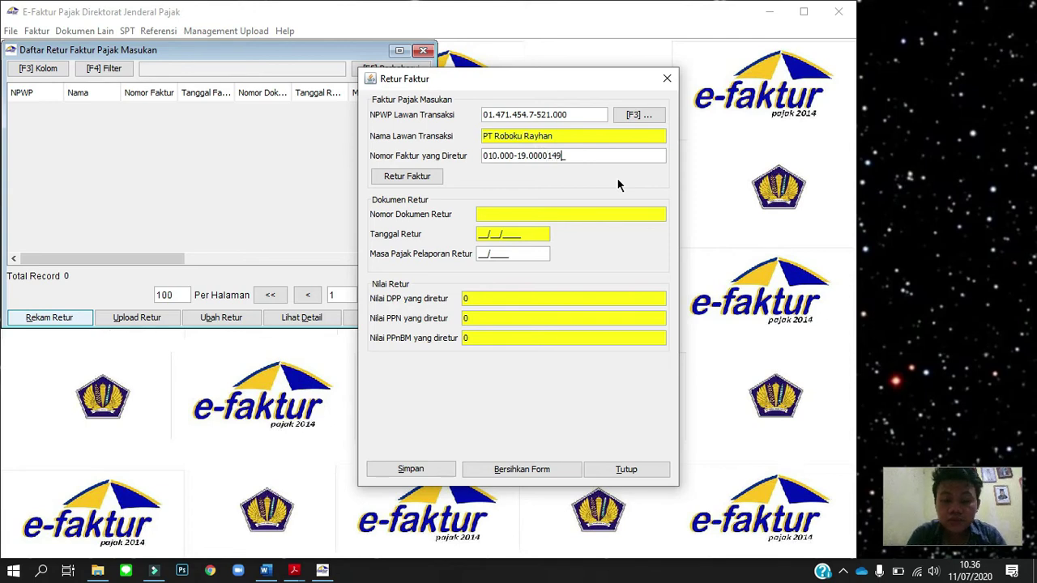
type("9")
left_click(421, 179)
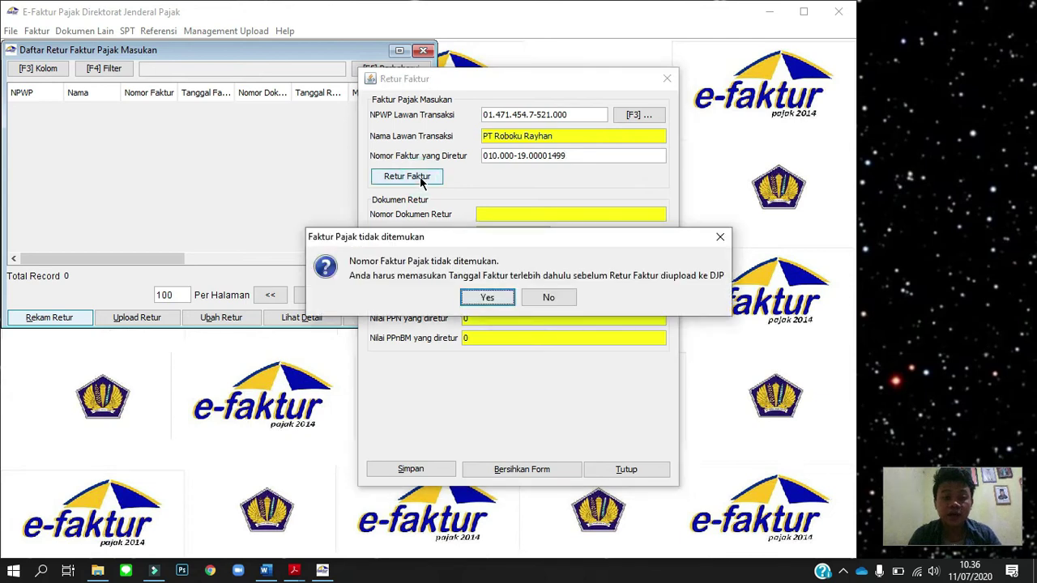
left_click(496, 296)
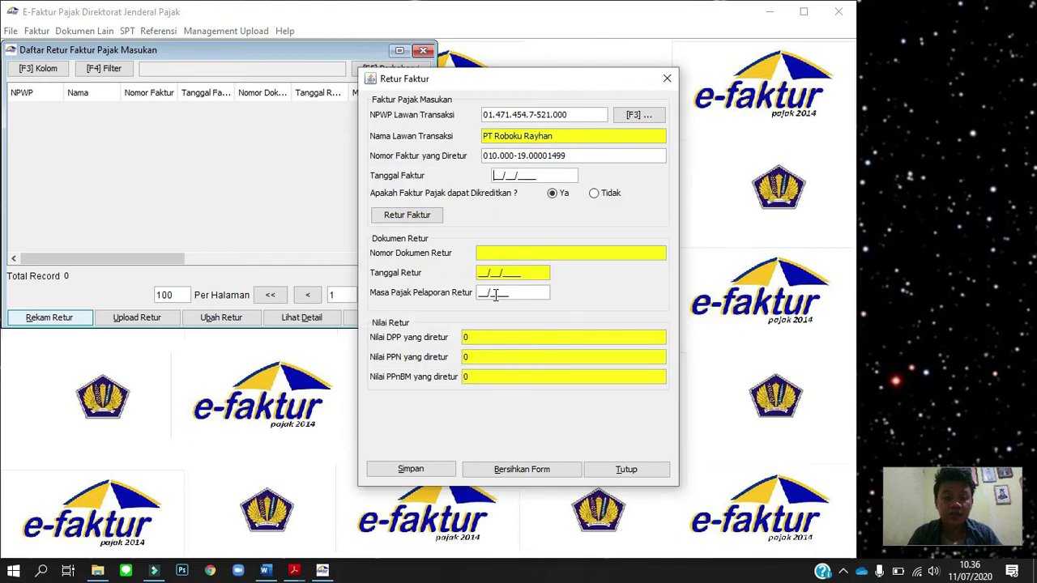
Enter invoice date 29/09/2019, keep it creditable, and proceed with manual return entry.
key("alt+Tab")
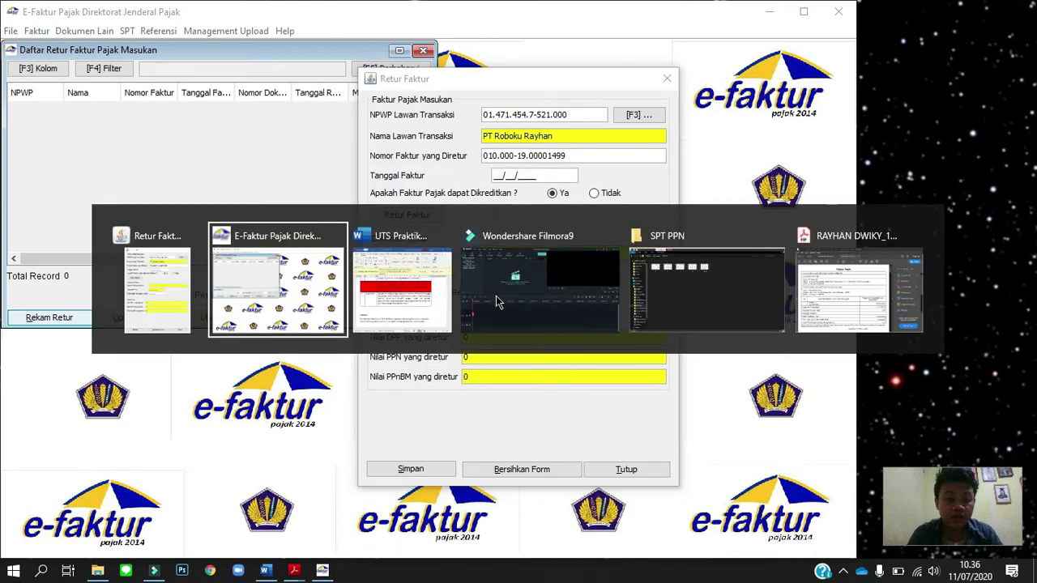
key("alt+Tab")
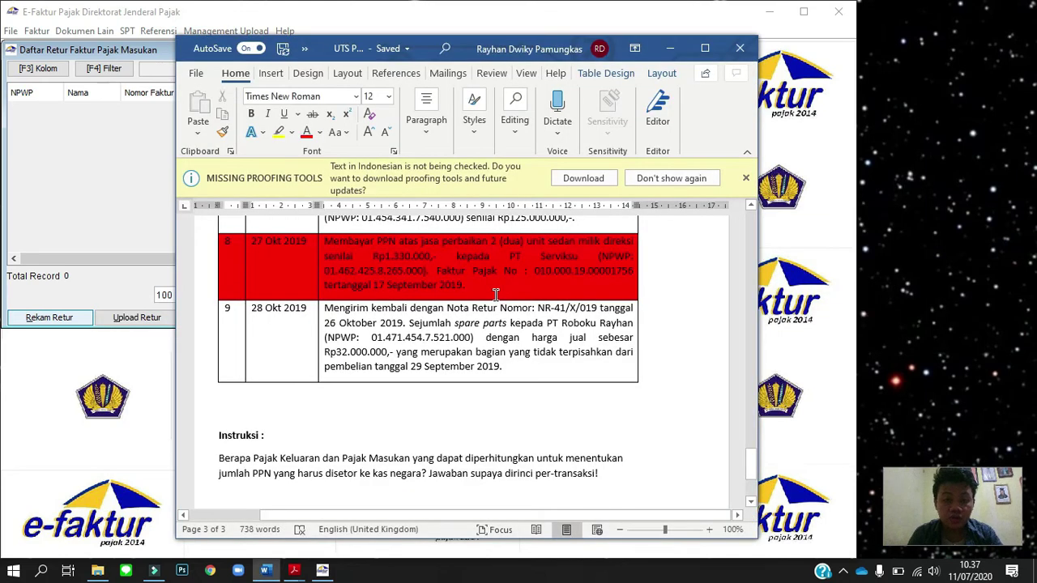
key("alt+Tab")
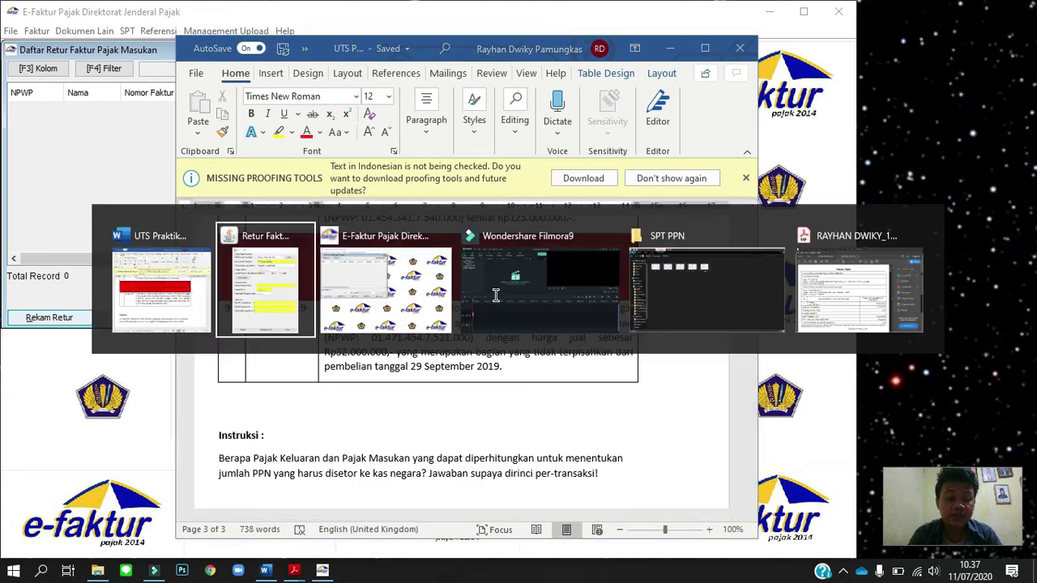
type("29/09/")
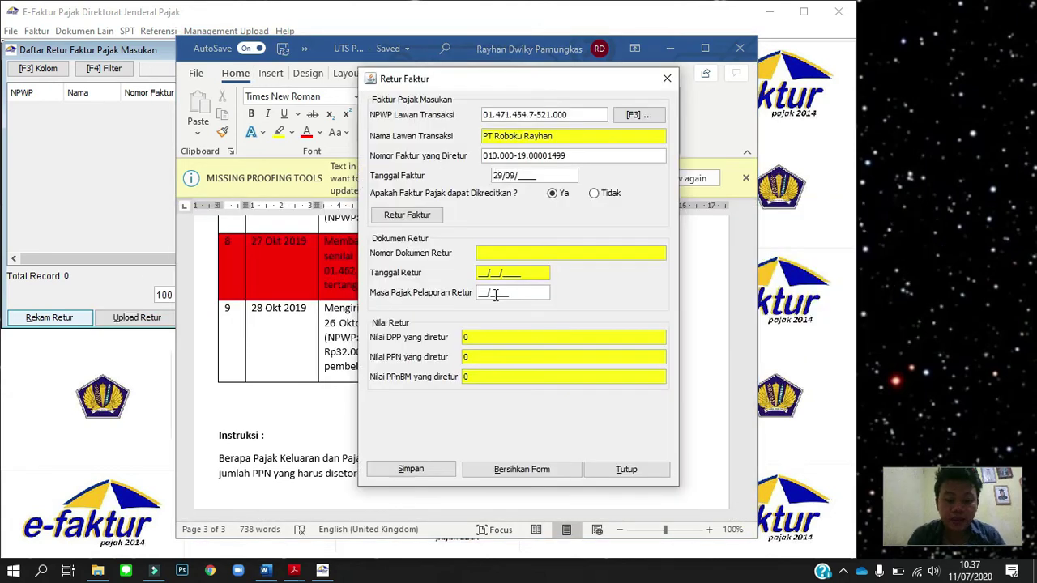
type("2019")
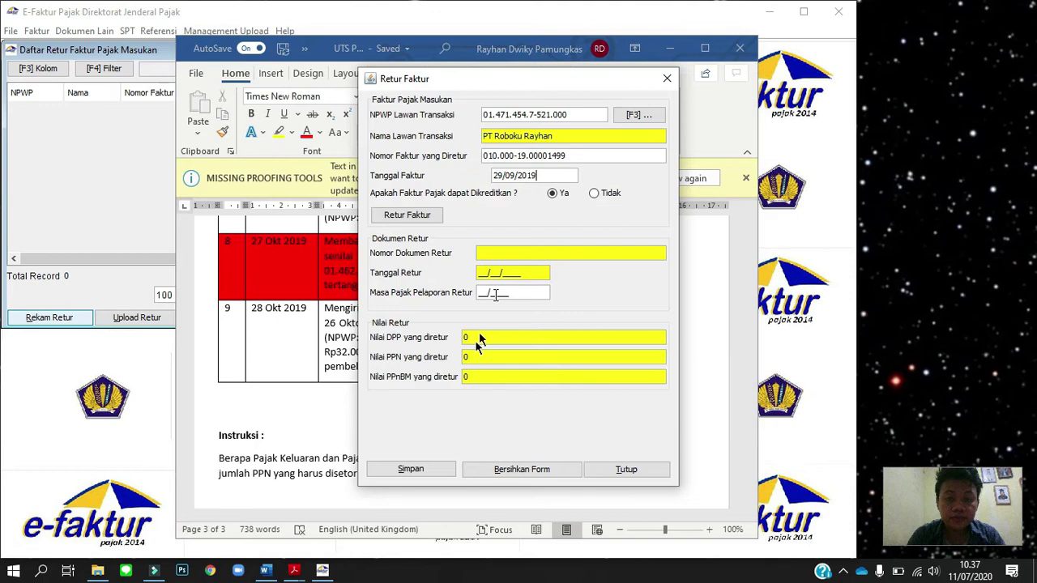
key("Tab")
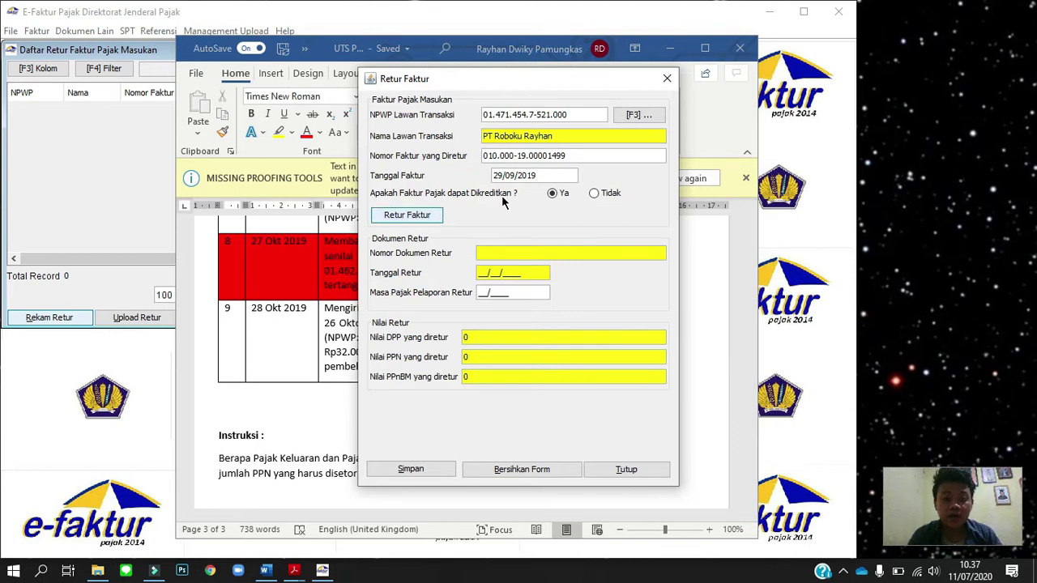
left_click(552, 193)
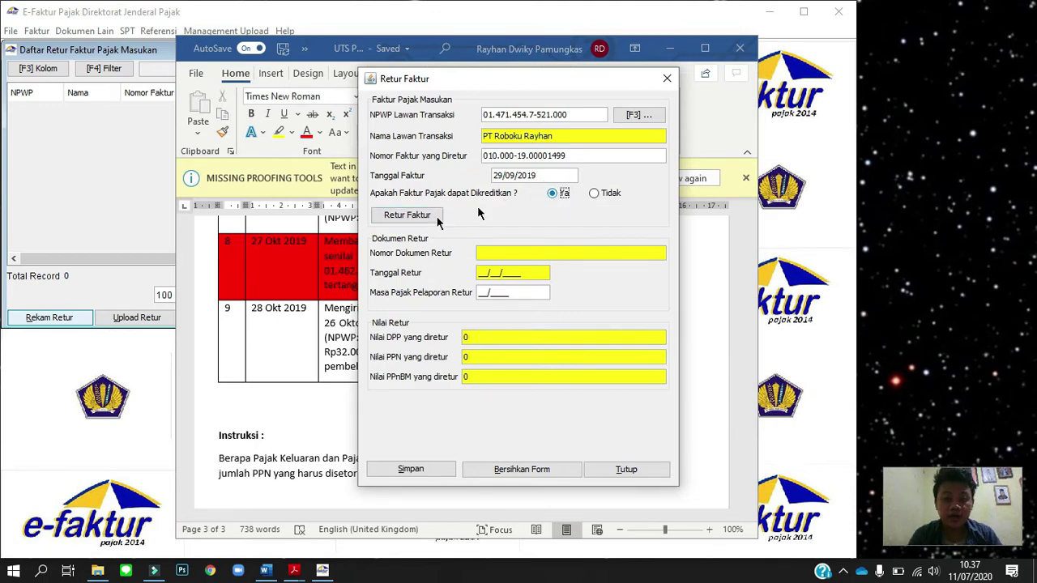
left_click(427, 217)
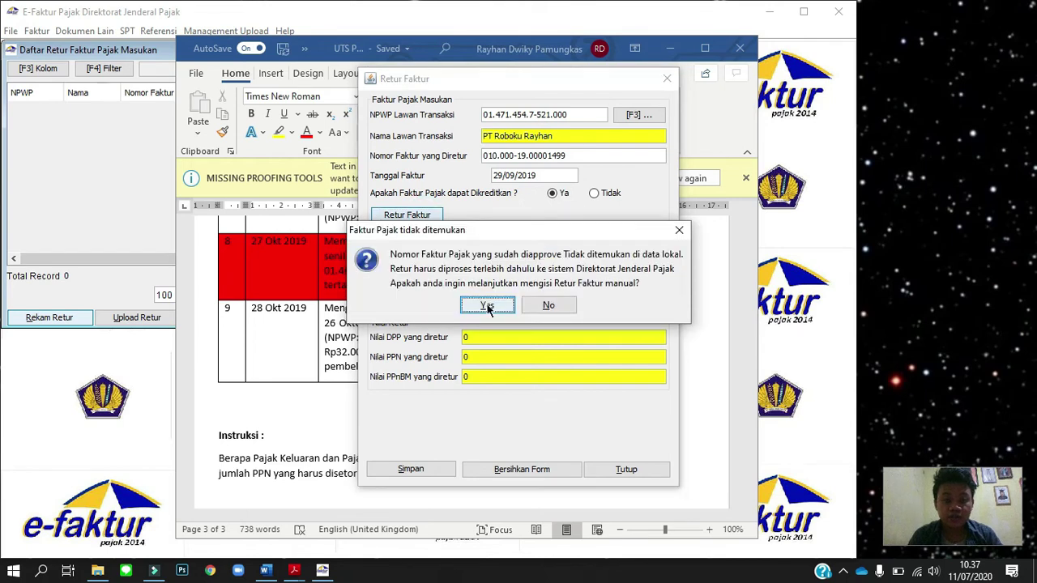
left_click(487, 305)
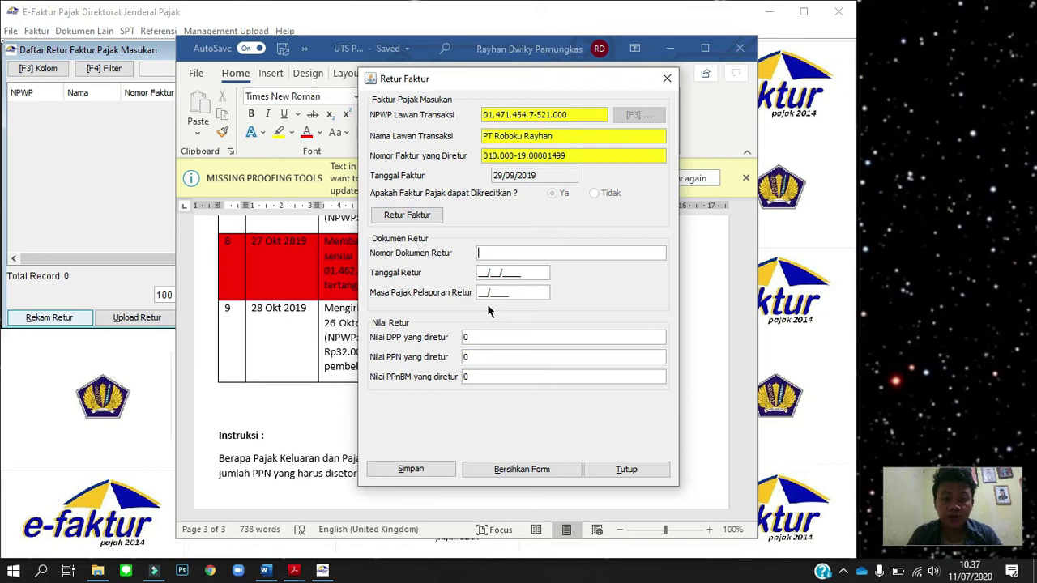
Copy return document number NR-41/X/019 from the Word assignment into the form.
key("alt+Tab")
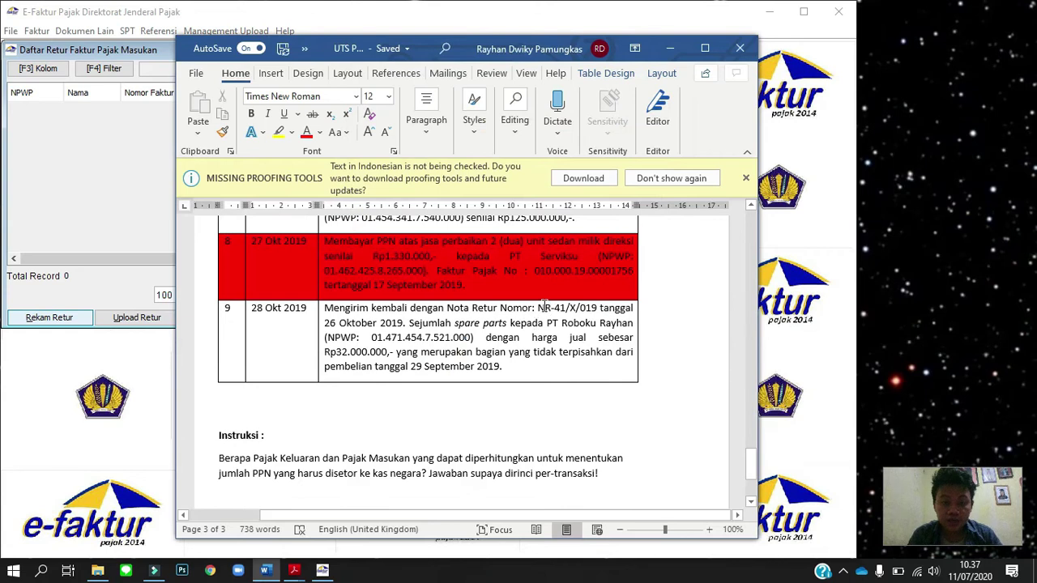
left_click(539, 308)
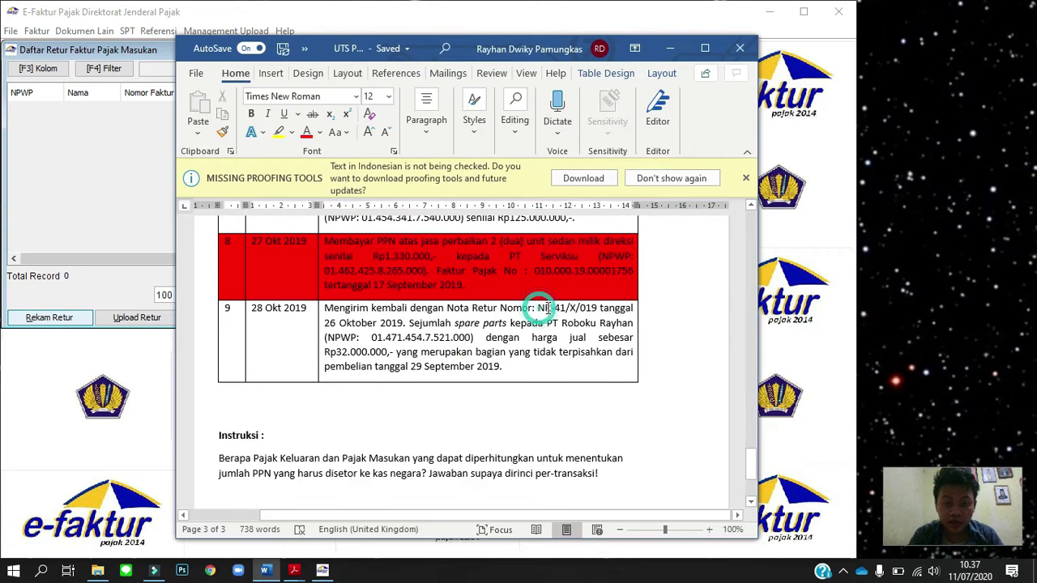
left_click(592, 314, "shift")
key("ctrl+c")
key("alt+Tab")
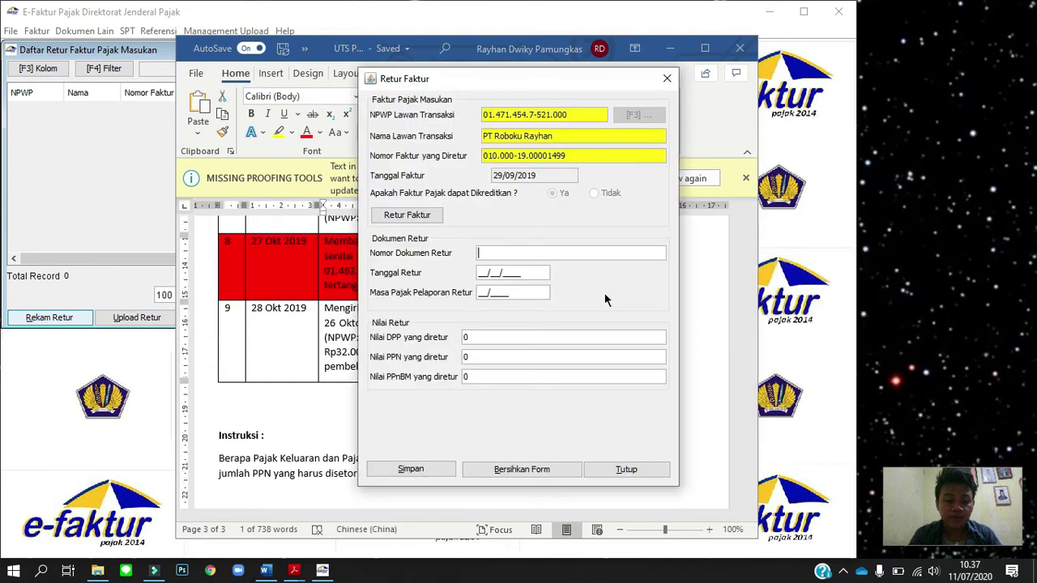
key("ctrl+v")
left_click(528, 277)
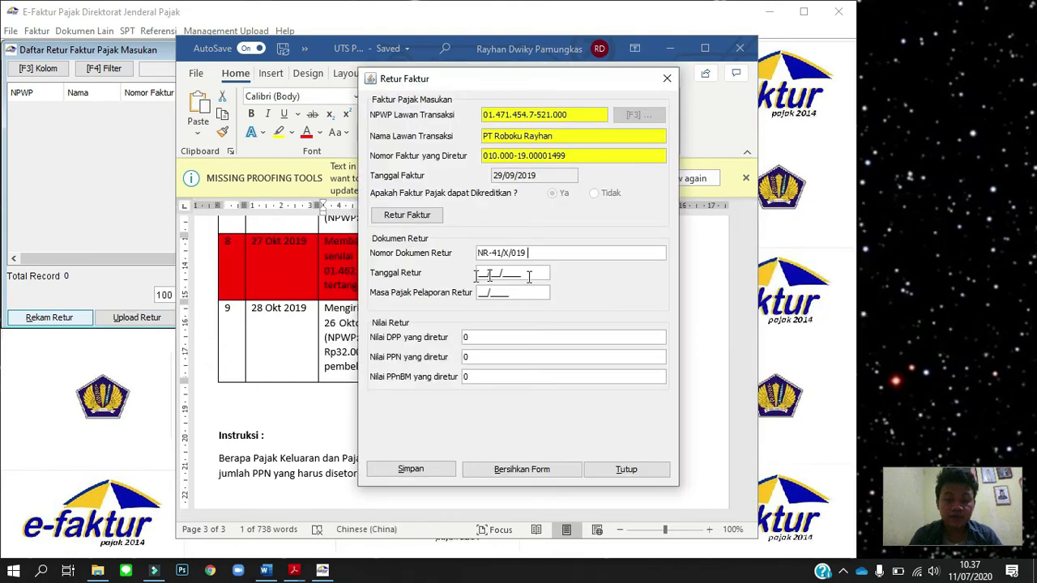
left_click(481, 275)
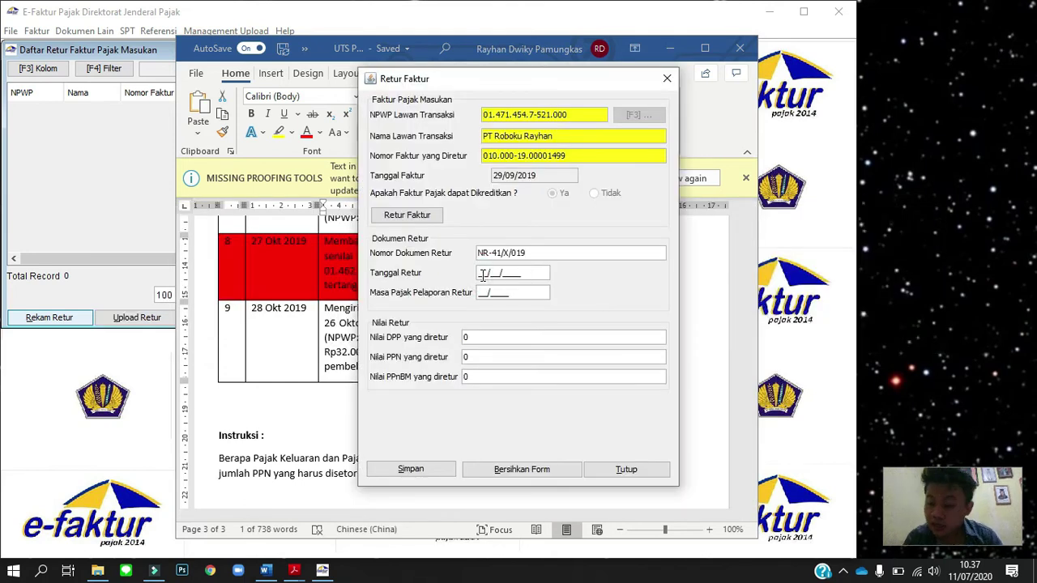
Re-enter the return date as 26/10/2019 so the period fills as 10/2019.
key("alt+Tab")
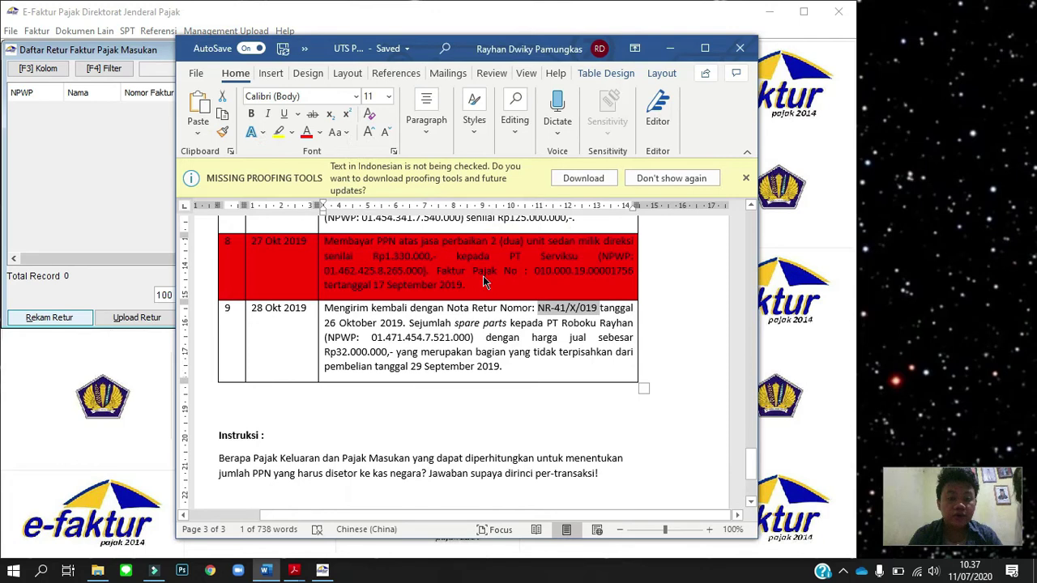
key("alt+Tab")
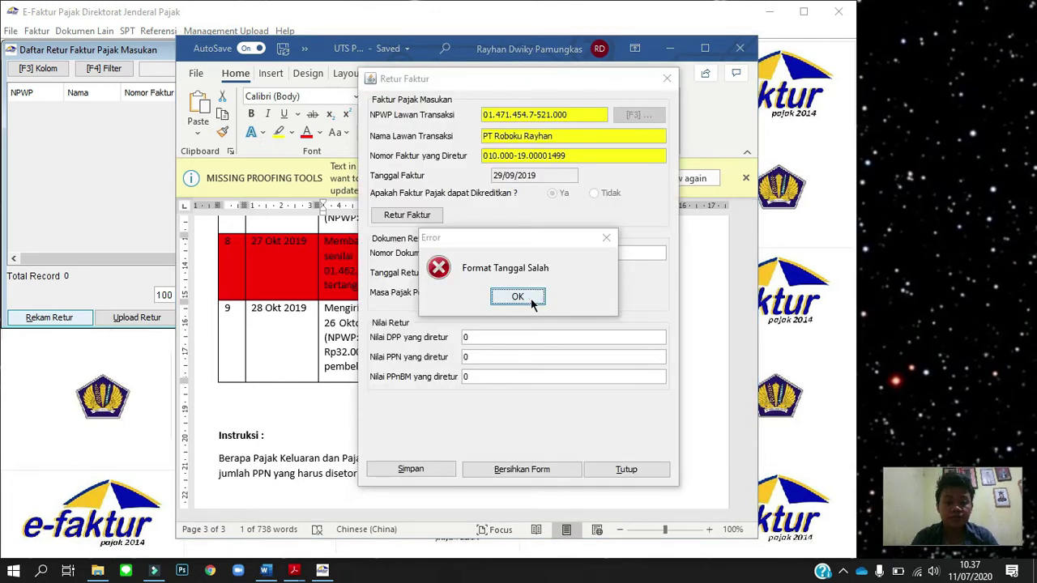
left_click(535, 301)
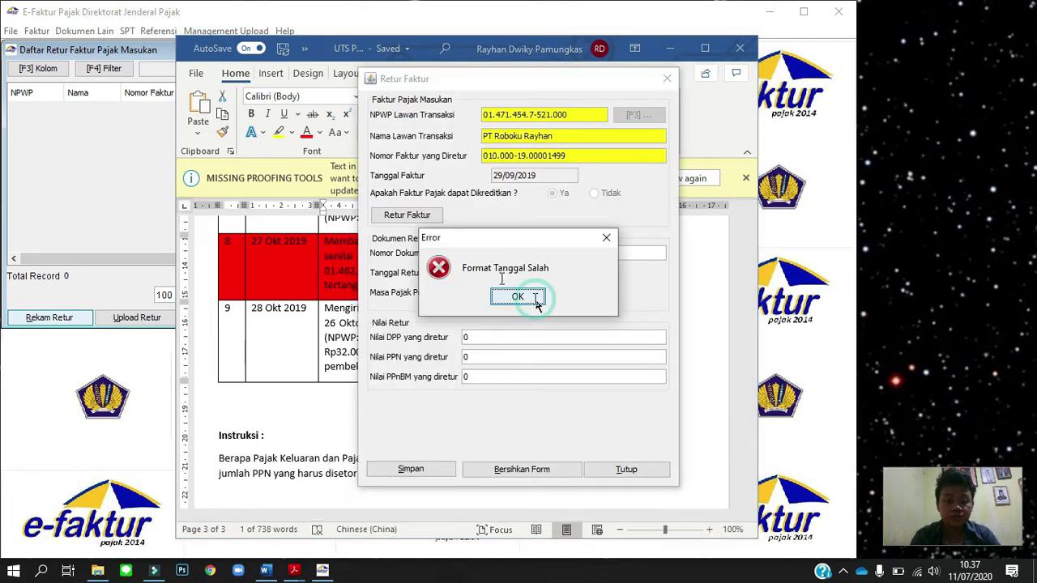
left_click(481, 273)
type("2")
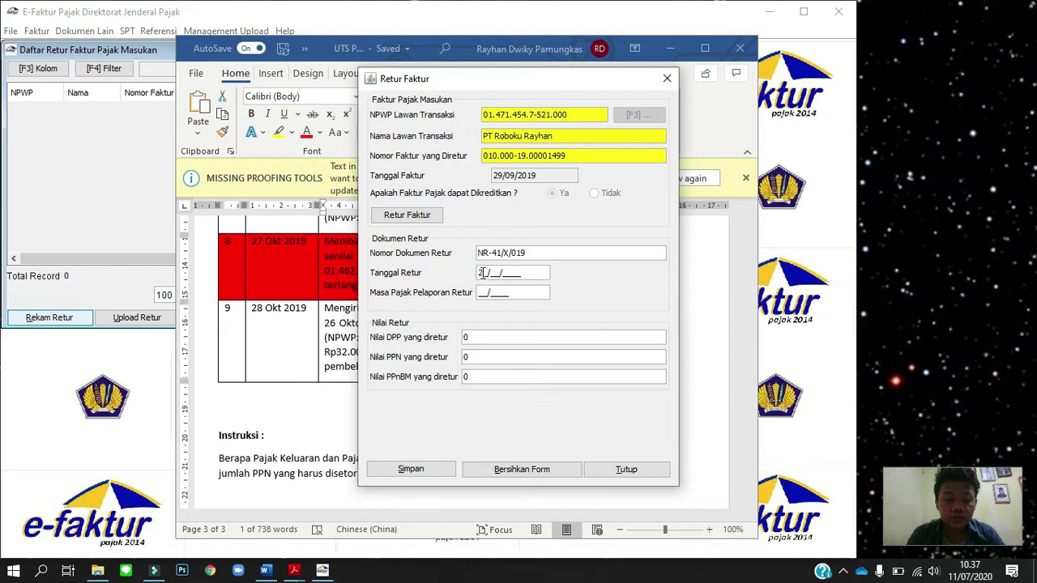
type("5/10/2")
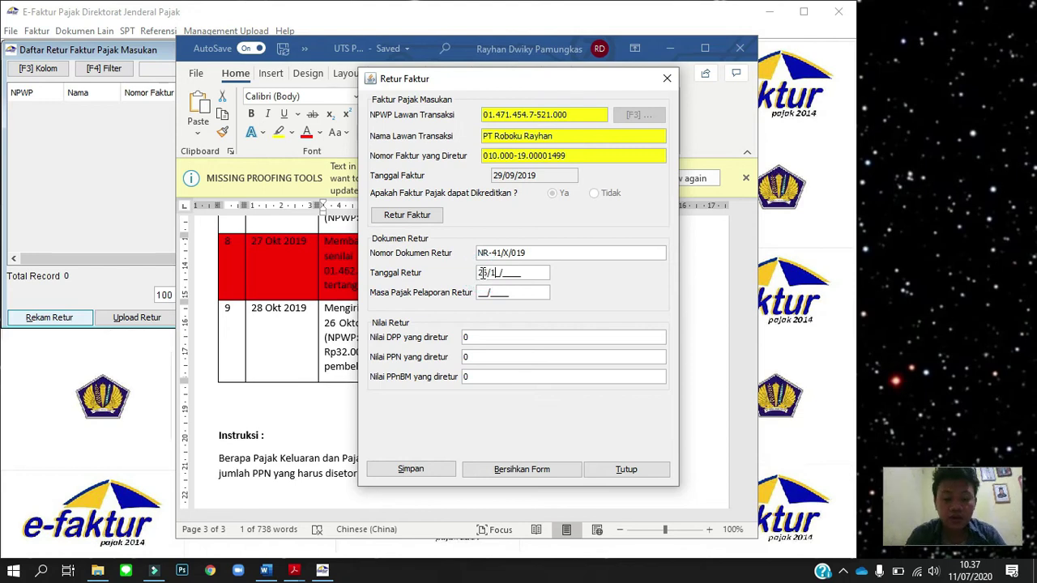
type("019")
key("Tab")
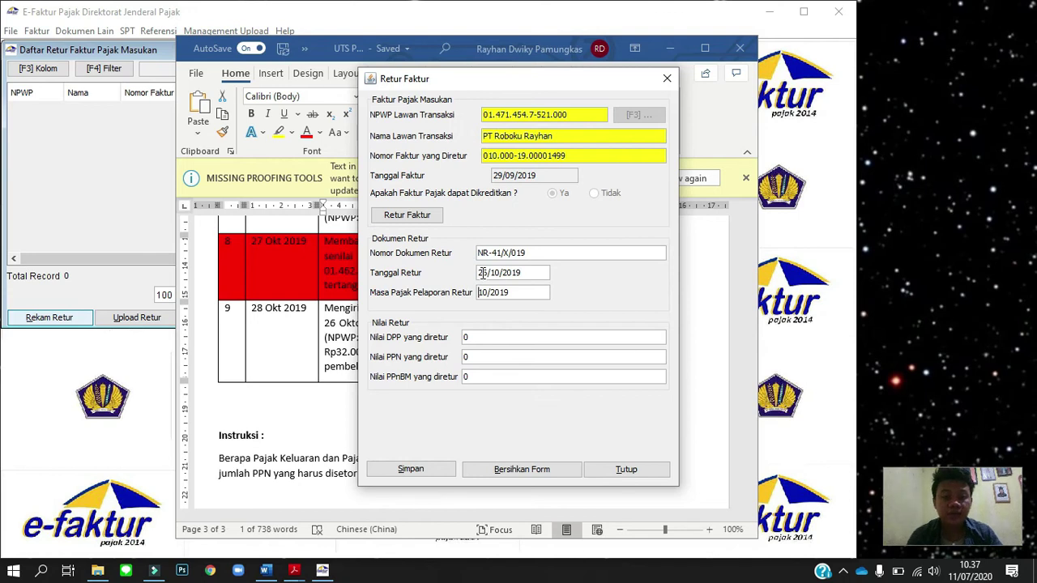
Enter returned DPP 32.000.000 (PPN 3.200.000), save, and decline another return note.
left_click(485, 338)
key("alt+Tab")
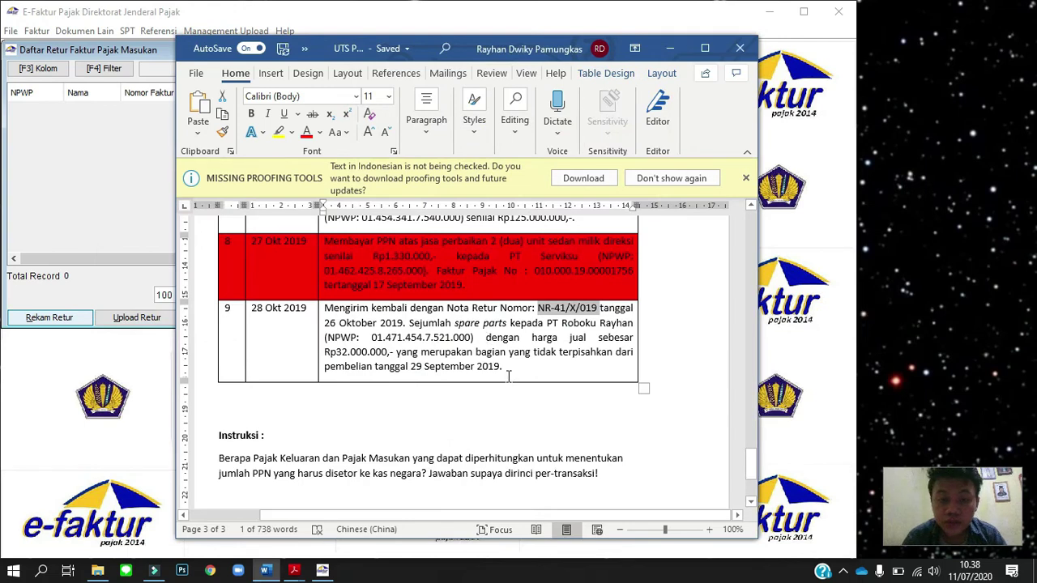
key("alt+Tab")
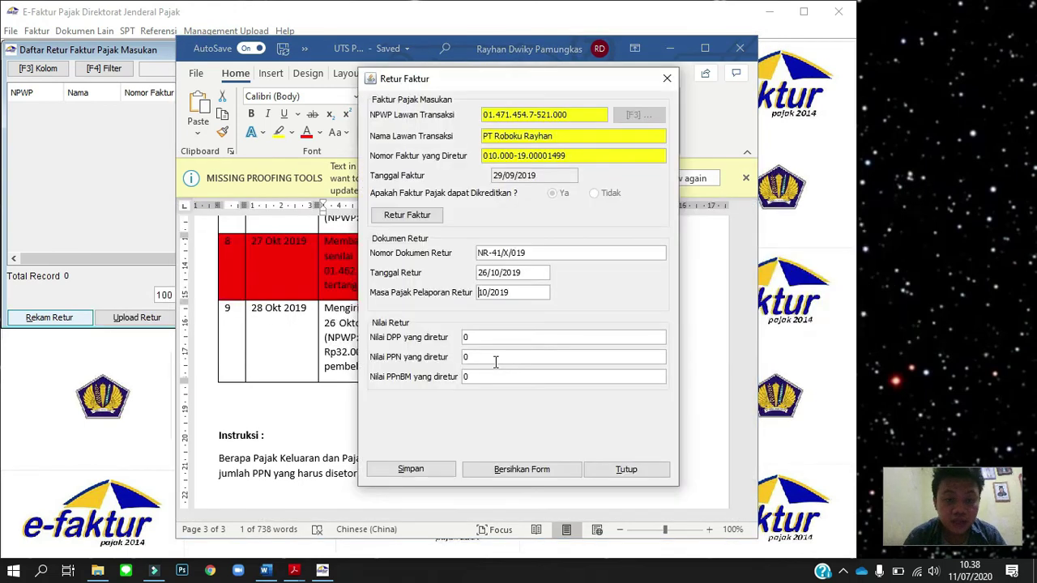
left_click(482, 339)
double_click(482, 338)
type("3")
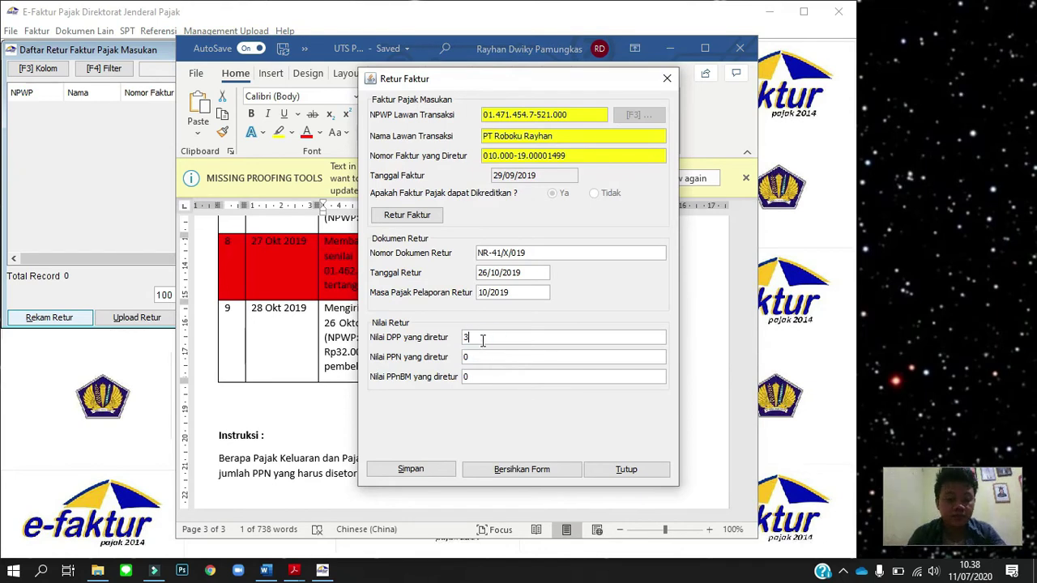
type("2.000.000")
key("Tab")
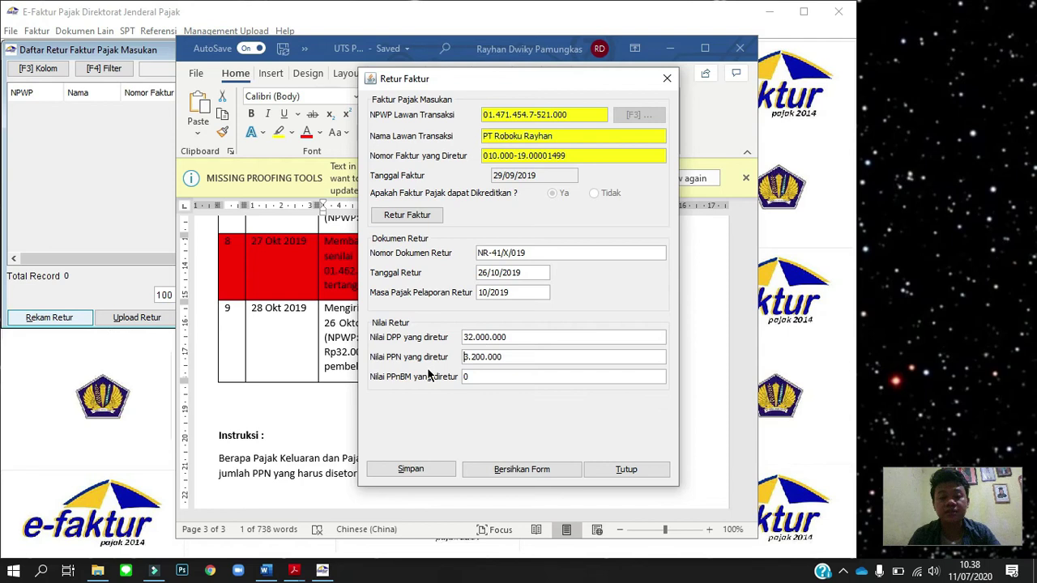
left_click(426, 471)
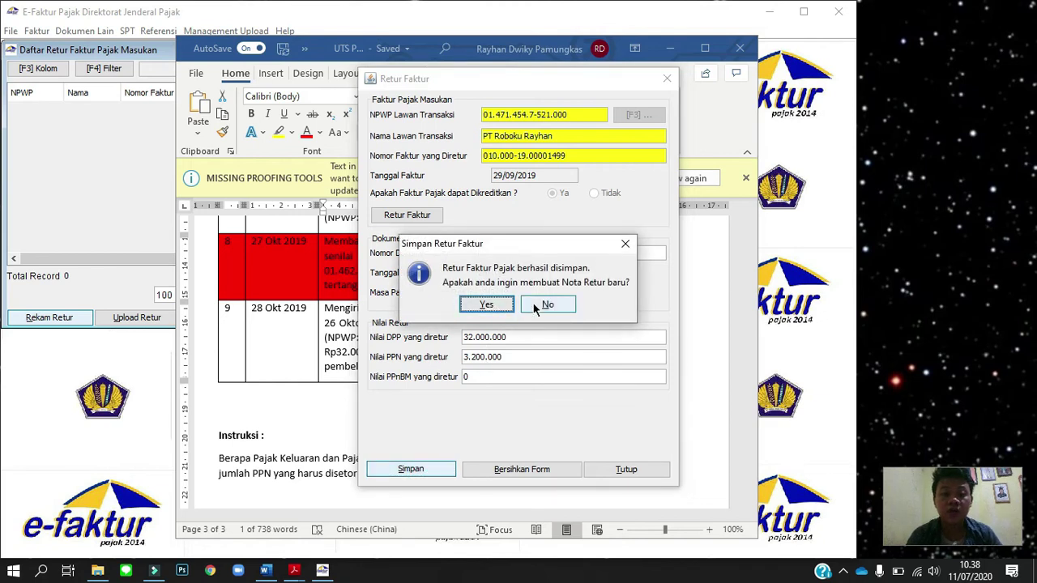
left_click(536, 306)
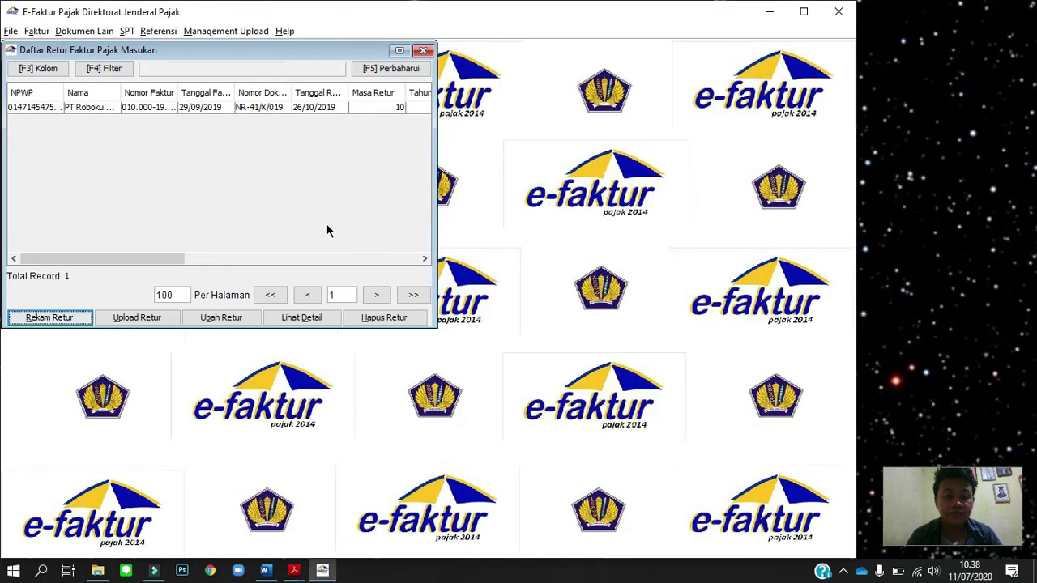
Mark return NR-41/X/019 as ready to upload.
left_click(227, 107)
left_click(148, 320)
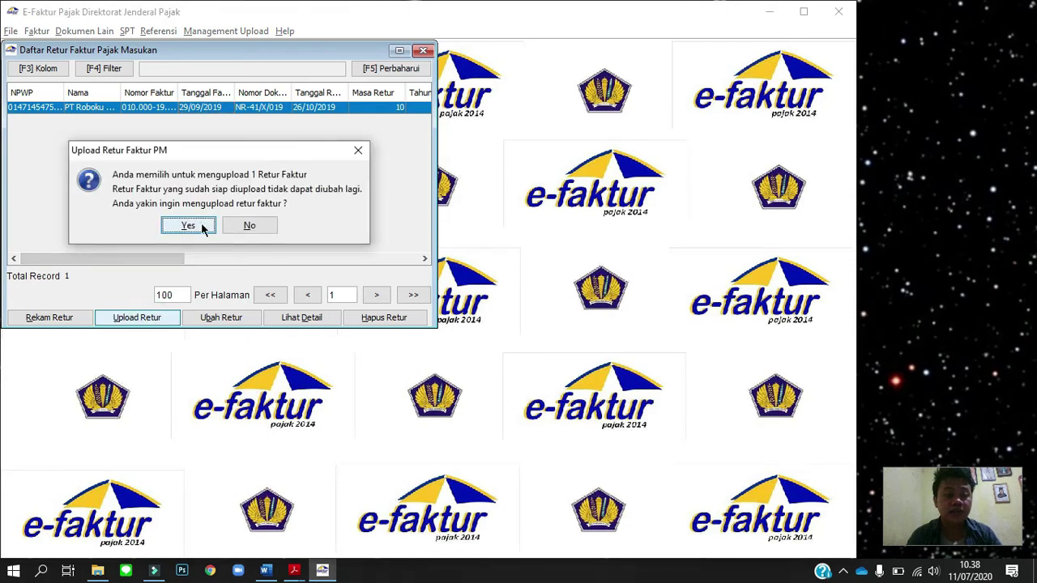
left_click(203, 227)
left_click(219, 221)
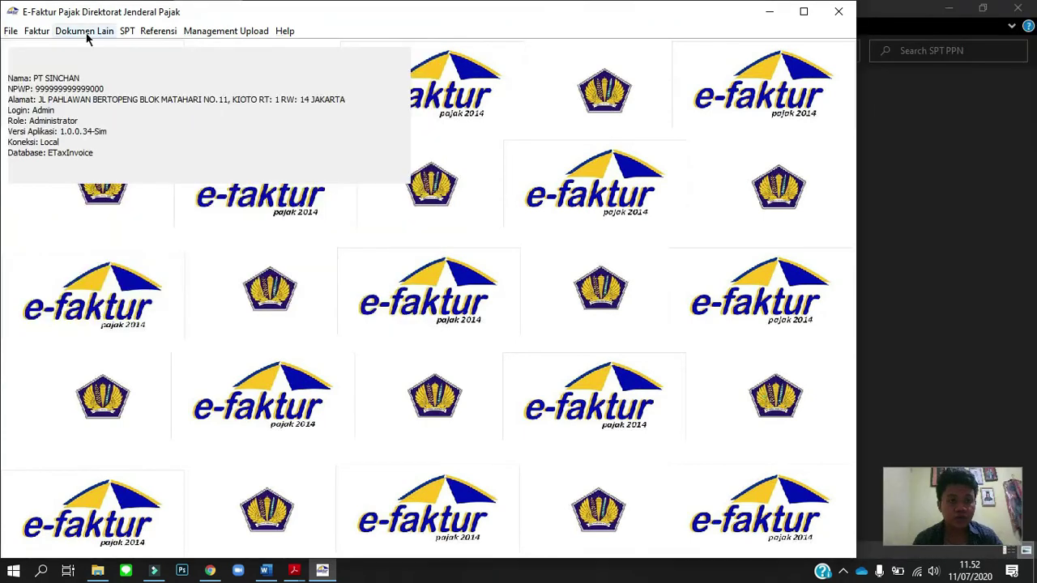
left_click(86, 36)
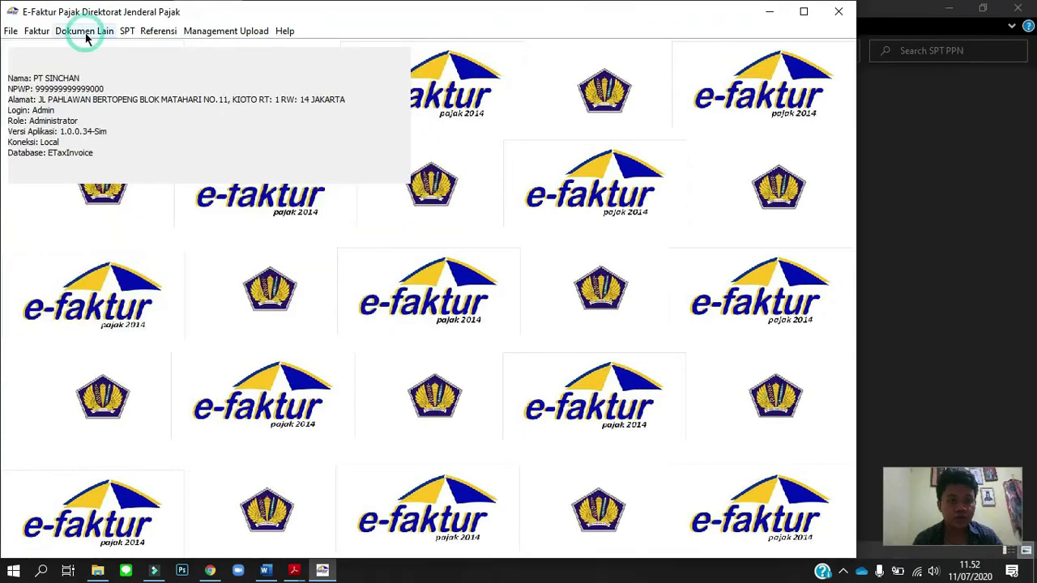
Start a new record in the other input-tax documents list, checking the Word assignment.
left_click(101, 81)
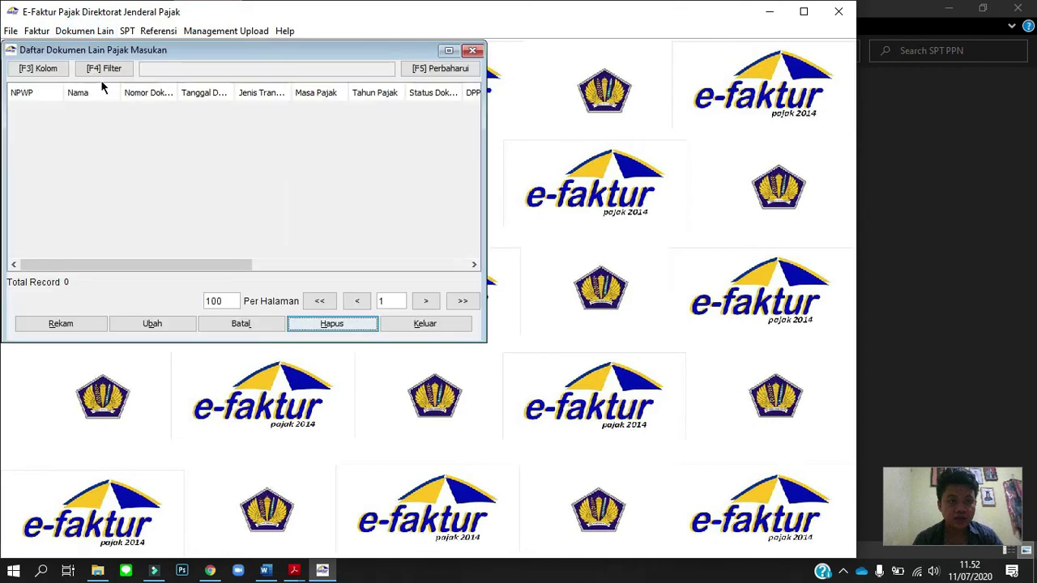
left_click(77, 323)
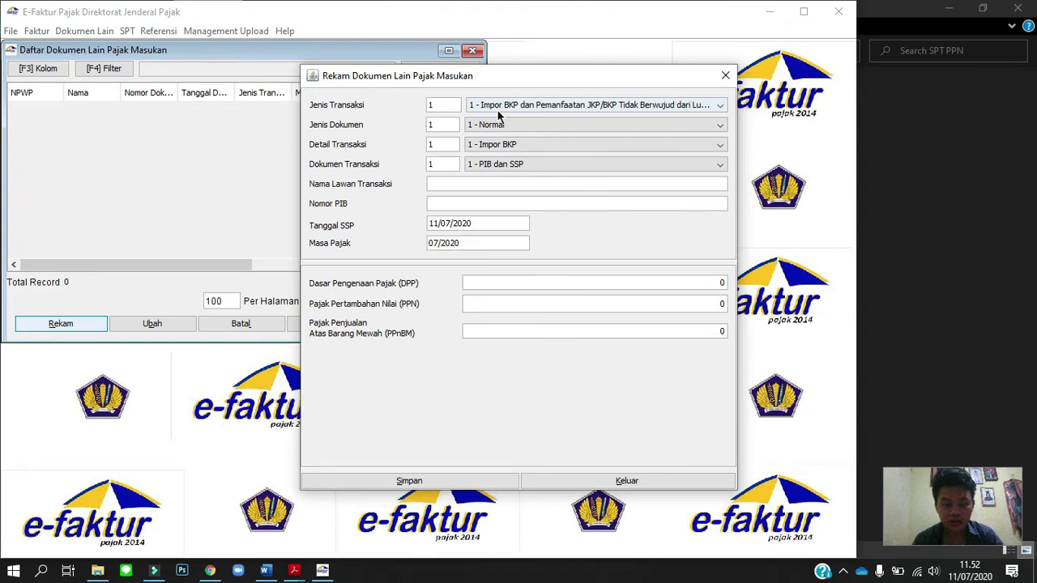
key("alt+Tab")
left_click(518, 198)
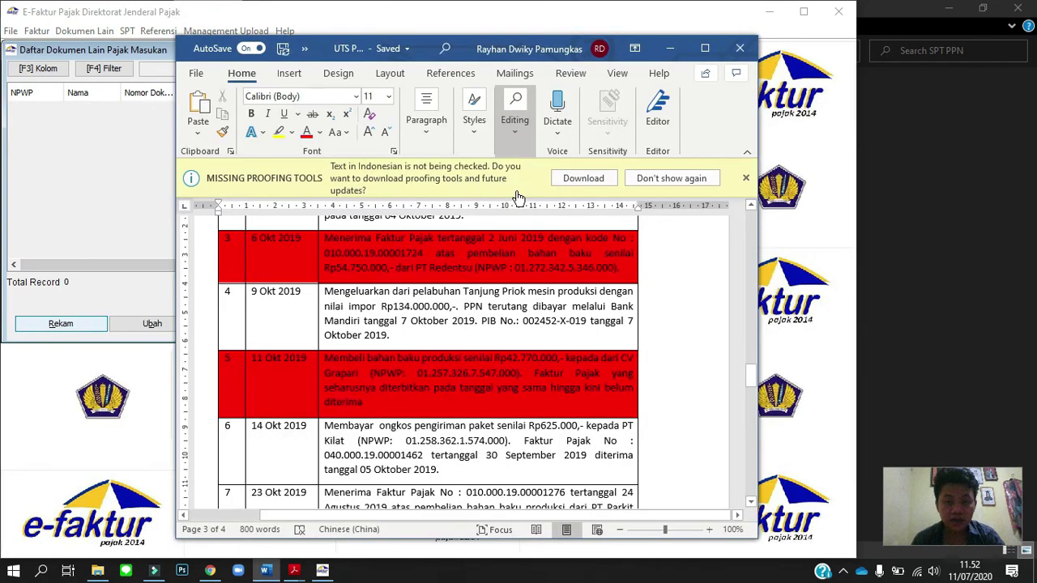
key("alt+Tab")
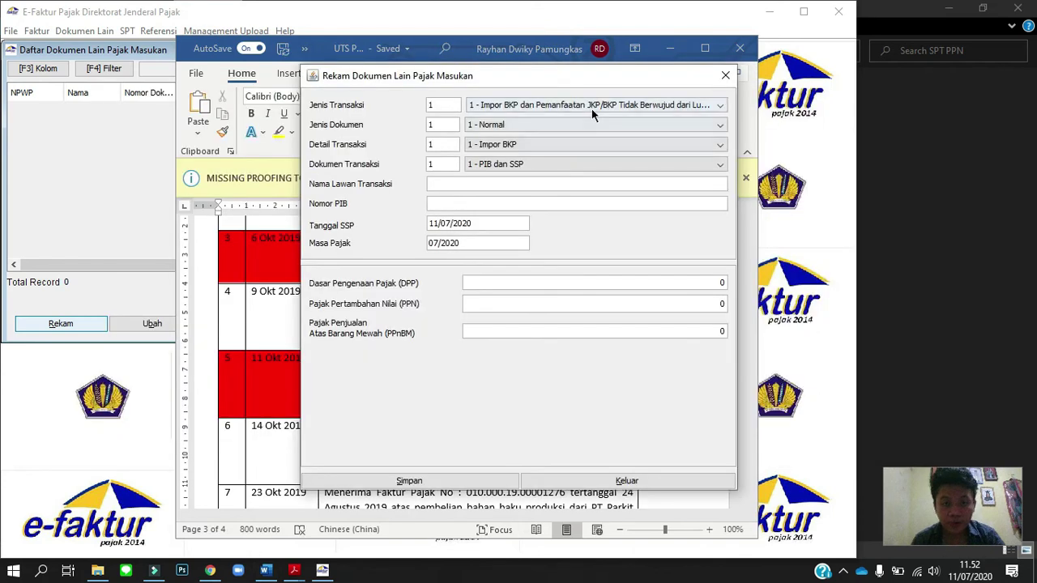
key("alt+Tab")
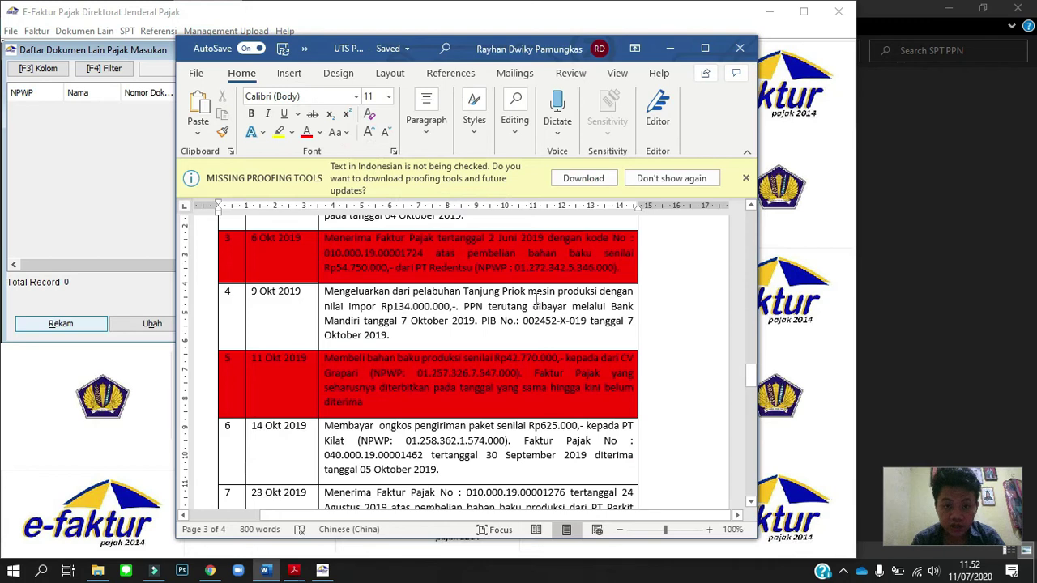
key("alt+Tab")
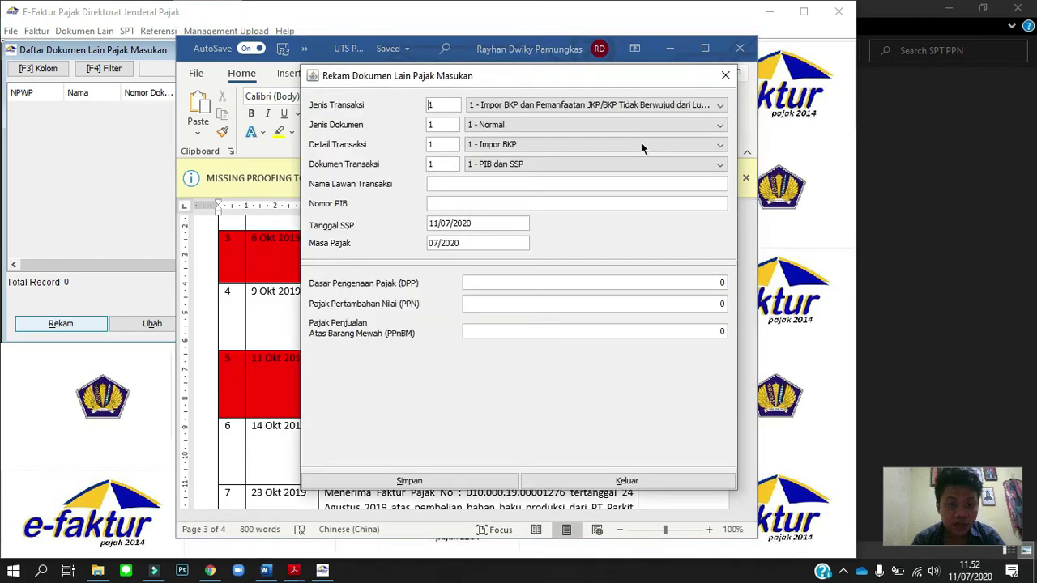
Set the record to goods import, Normal document, Impor BKP, and PIB dan SSP.
left_click(625, 108)
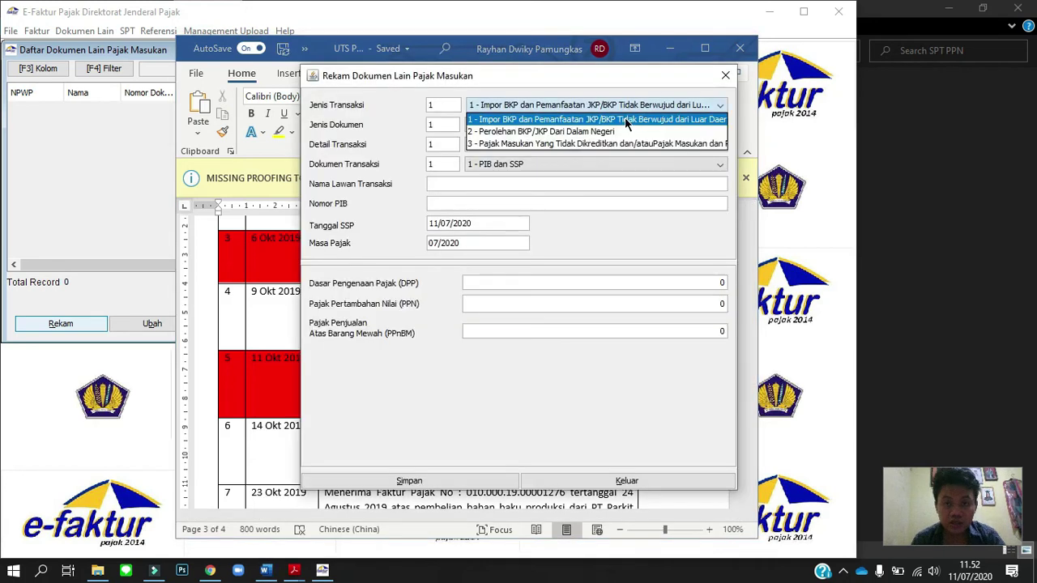
left_click(624, 120)
left_click(618, 128)
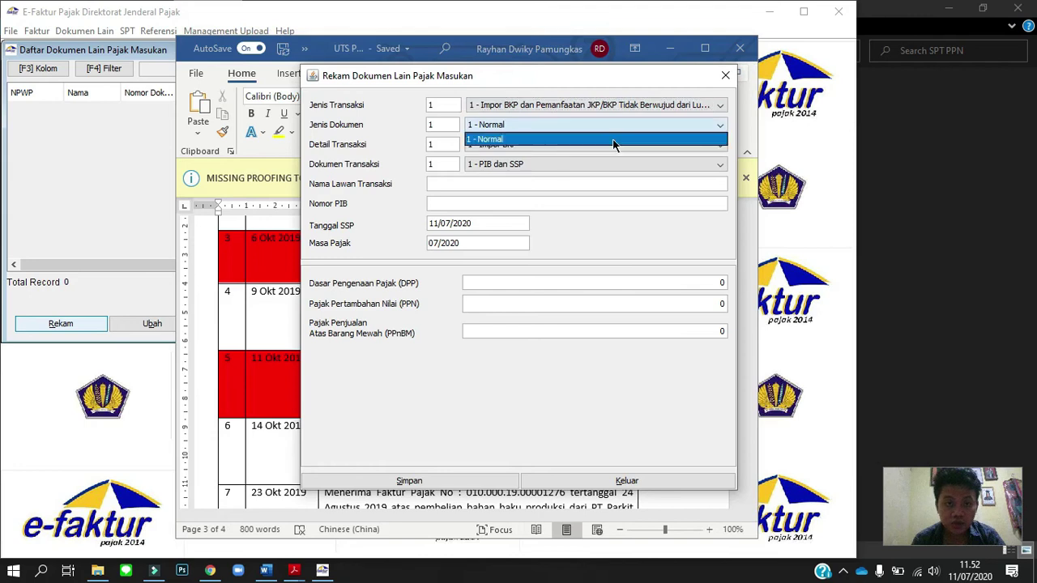
left_click(601, 144)
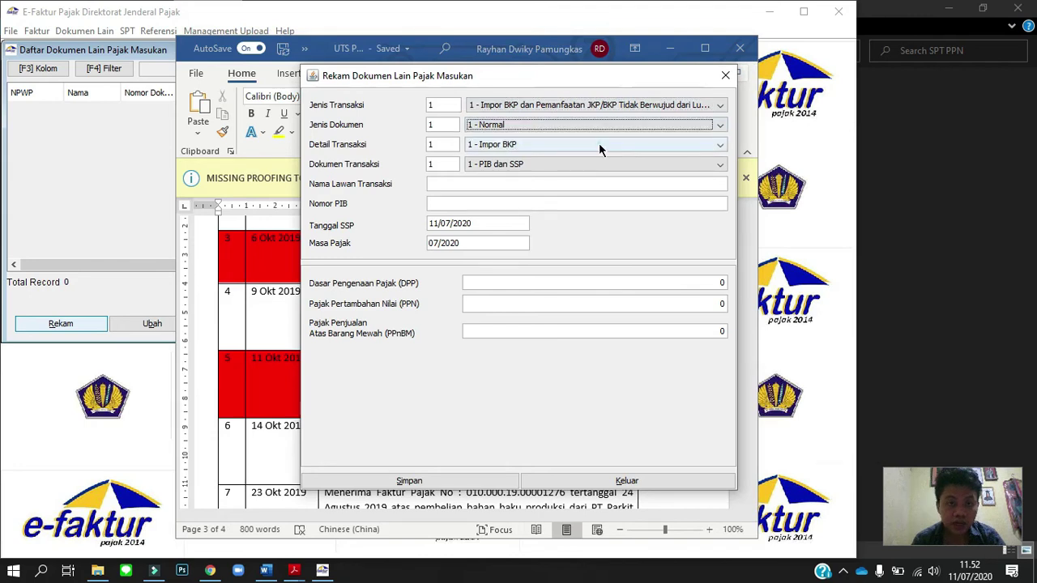
left_click(598, 144)
left_click(587, 160)
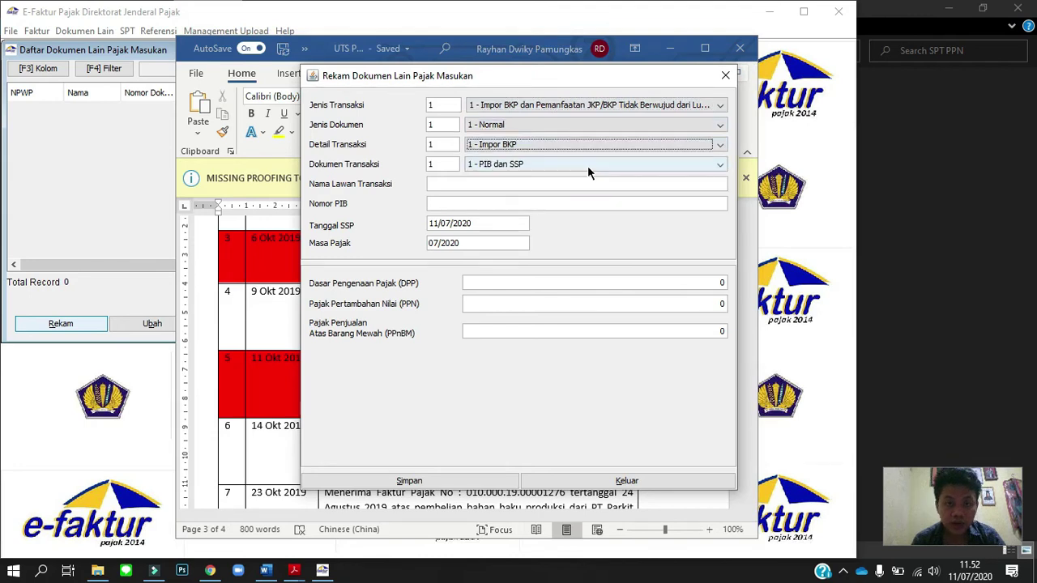
left_click(587, 165)
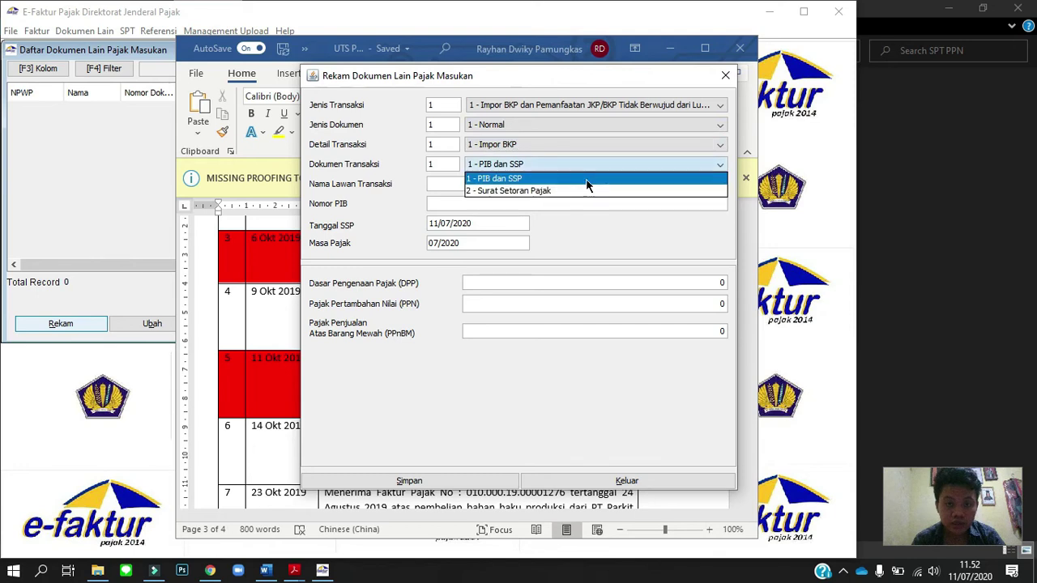
left_click(585, 178)
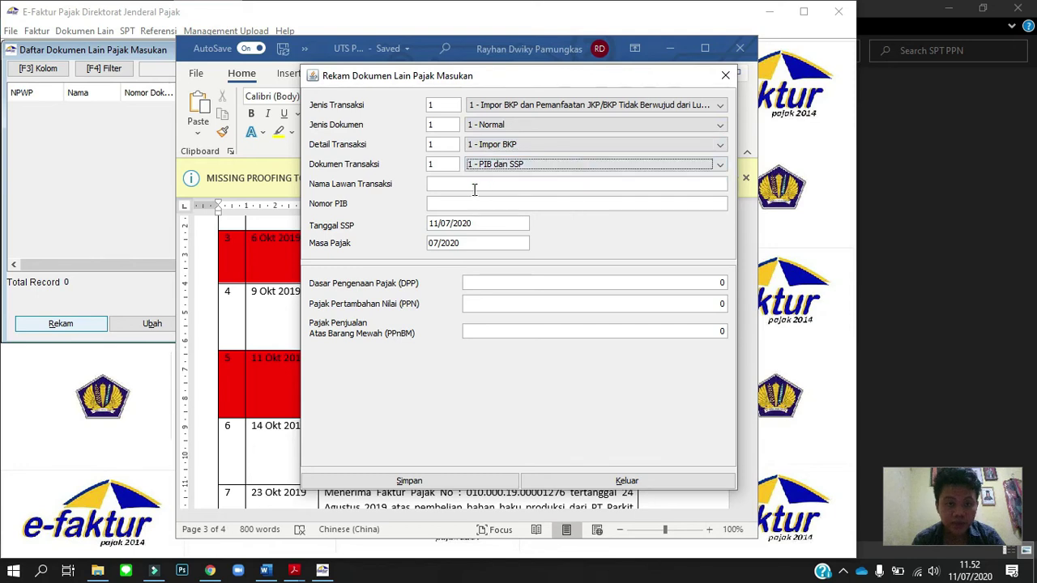
left_click(476, 183)
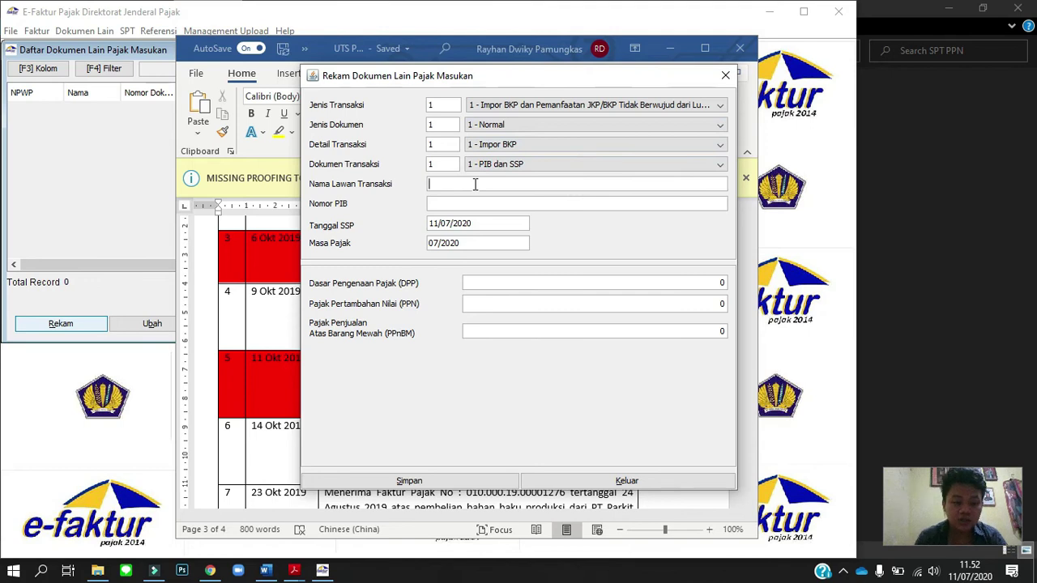
Enter Bank Mandiri as the counterparty name.
type("Bank Mn")
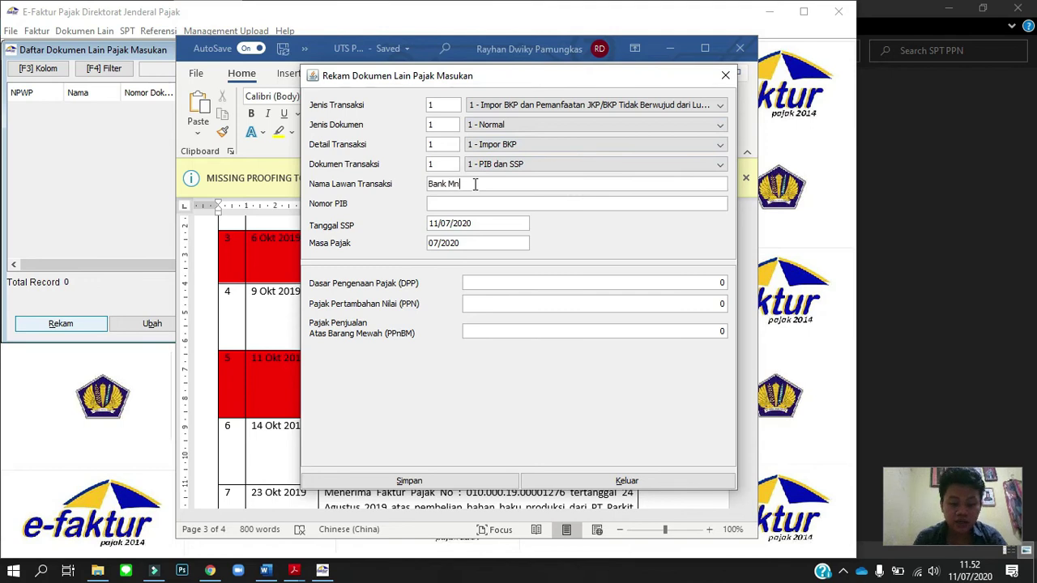
type("adi")
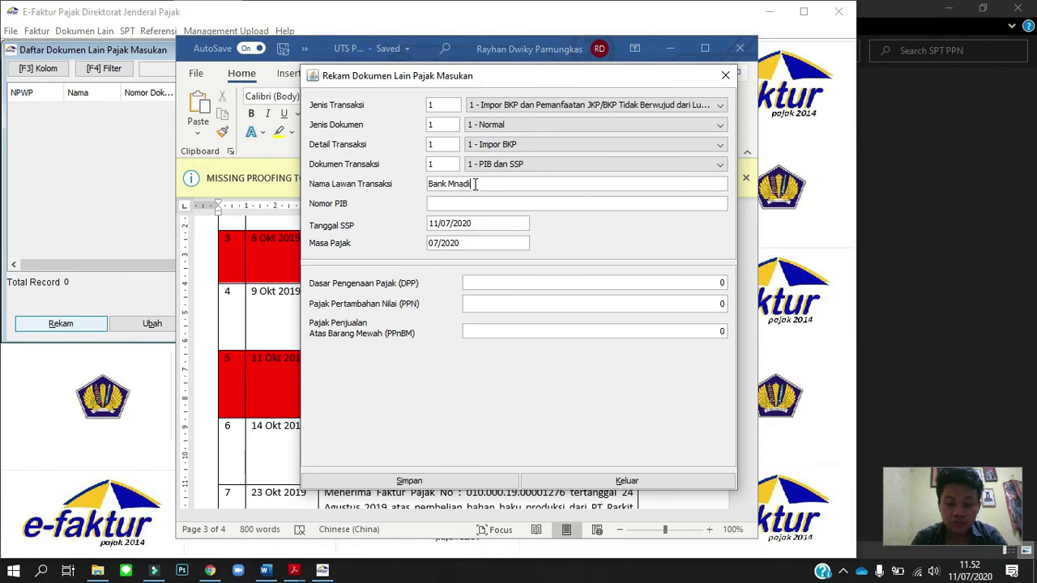
key("BackSpace")
key("BackSpace")
key("BackSpace")
key("BackSpace")
type("andiri")
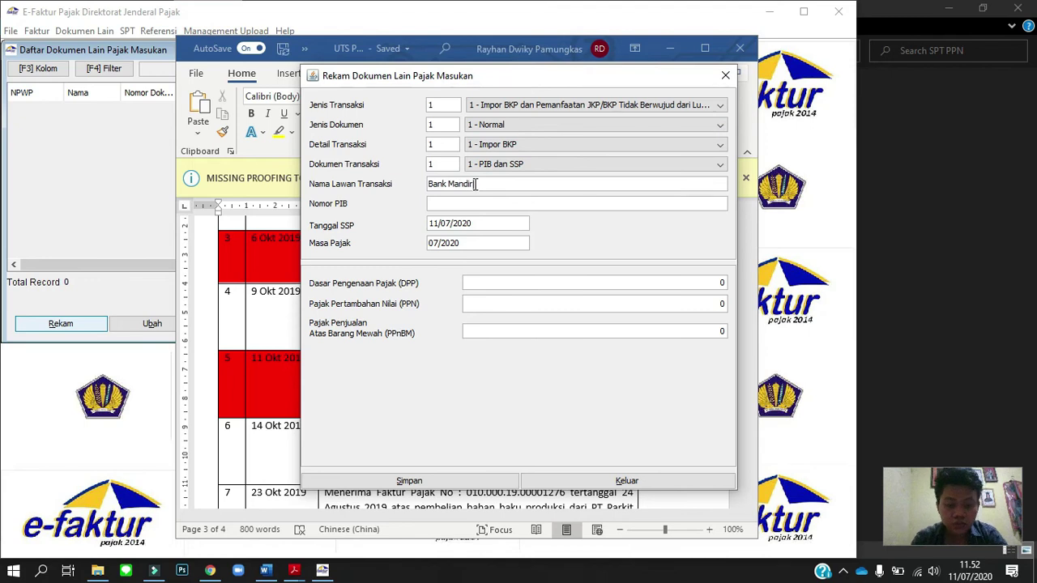
key("Tab")
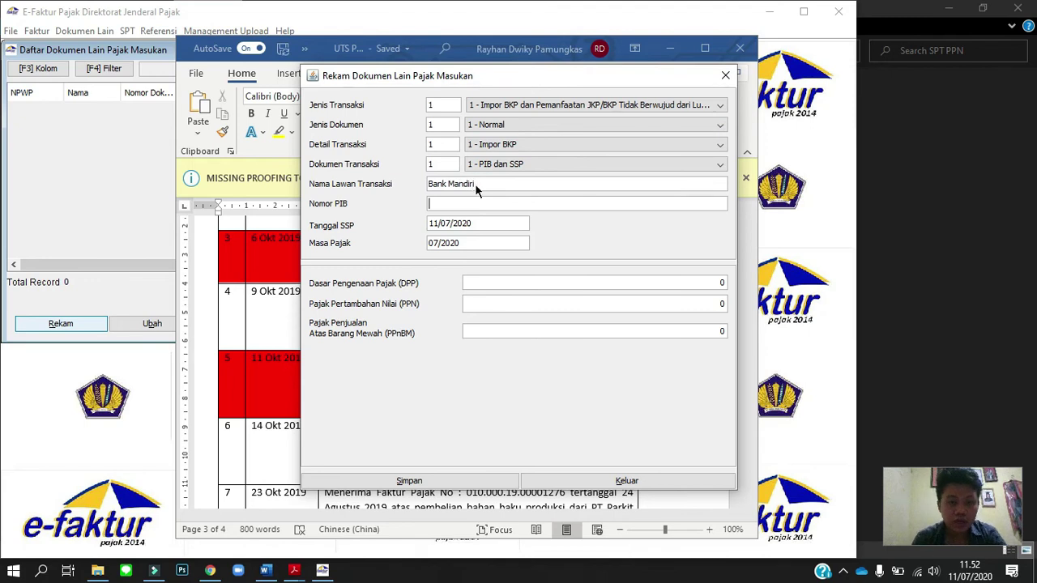
Copy PIB number 002452-X-019 from the Word case text into the PIB field.
key("alt+Tab")
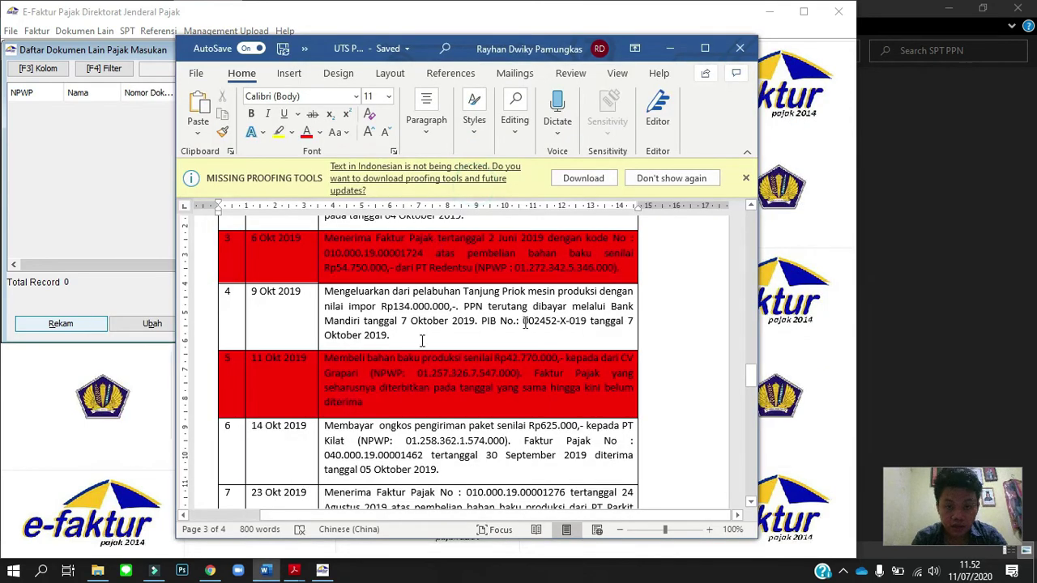
left_click(583, 322, "shift")
key("ctrl+c")
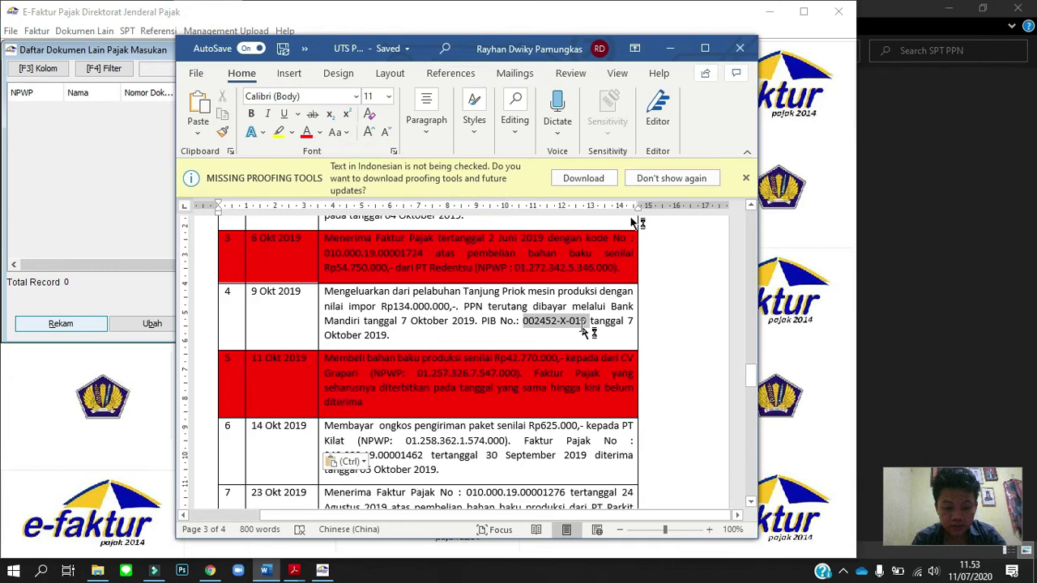
key("alt+Tab")
key("ctrl+v")
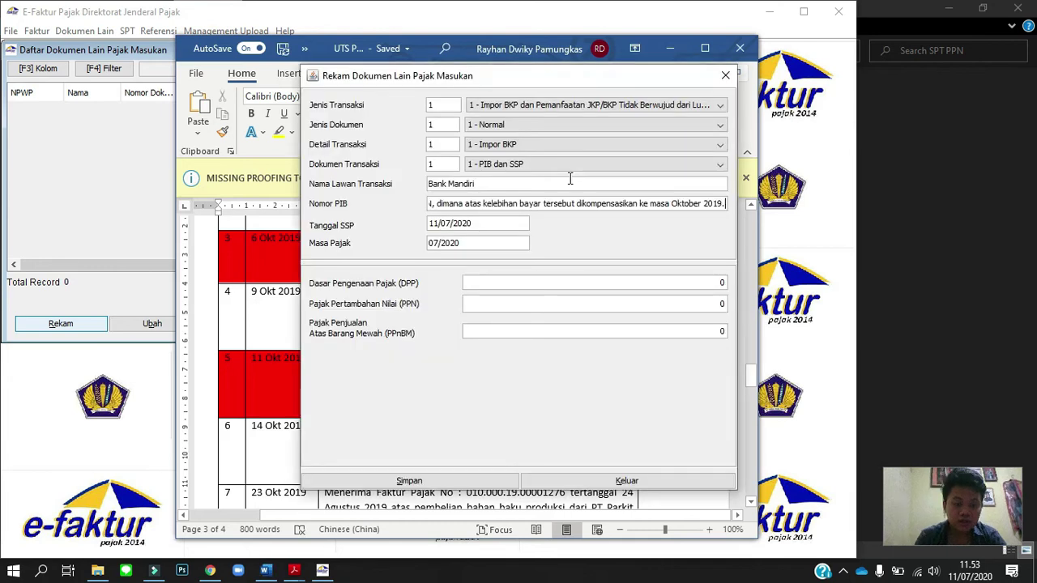
key("ctrl+a")
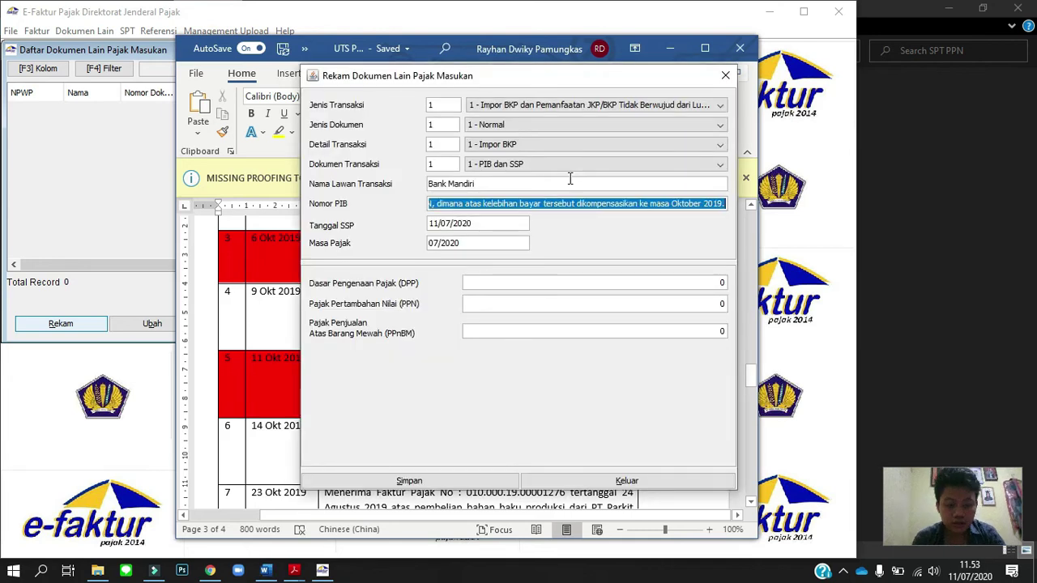
key("alt+Tab")
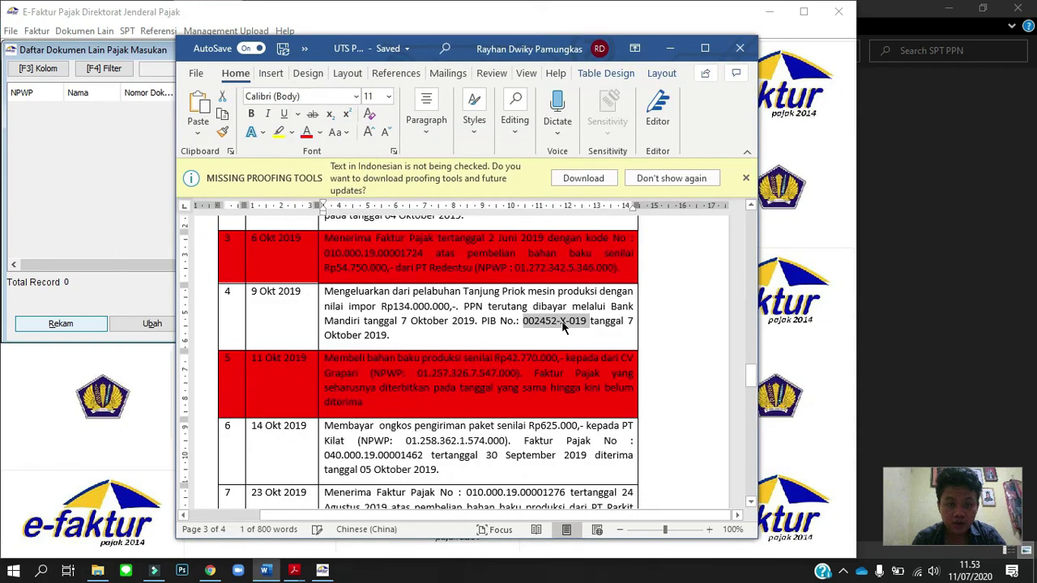
key("alt+Tab")
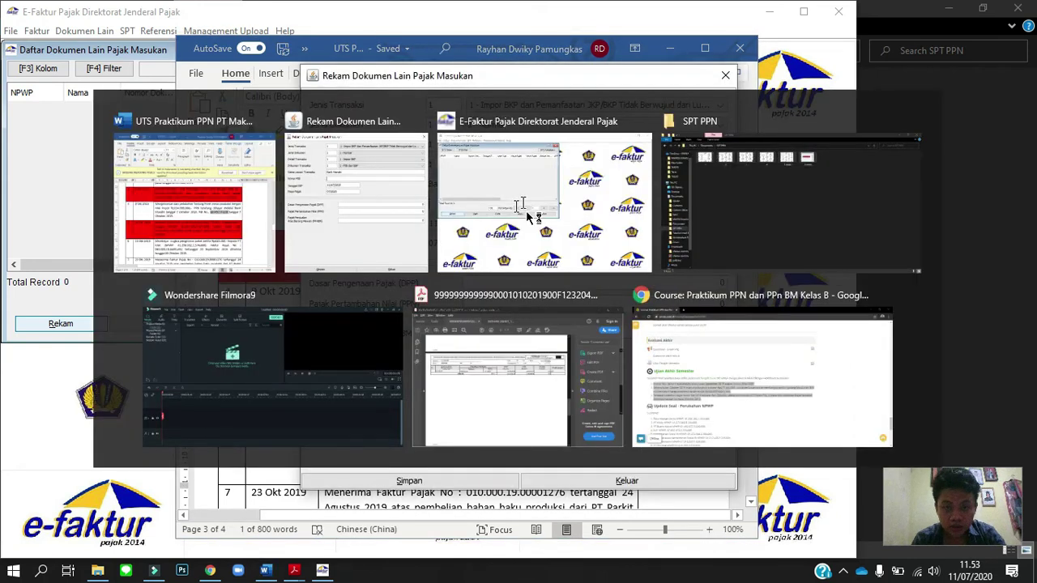
key("ctrl+v")
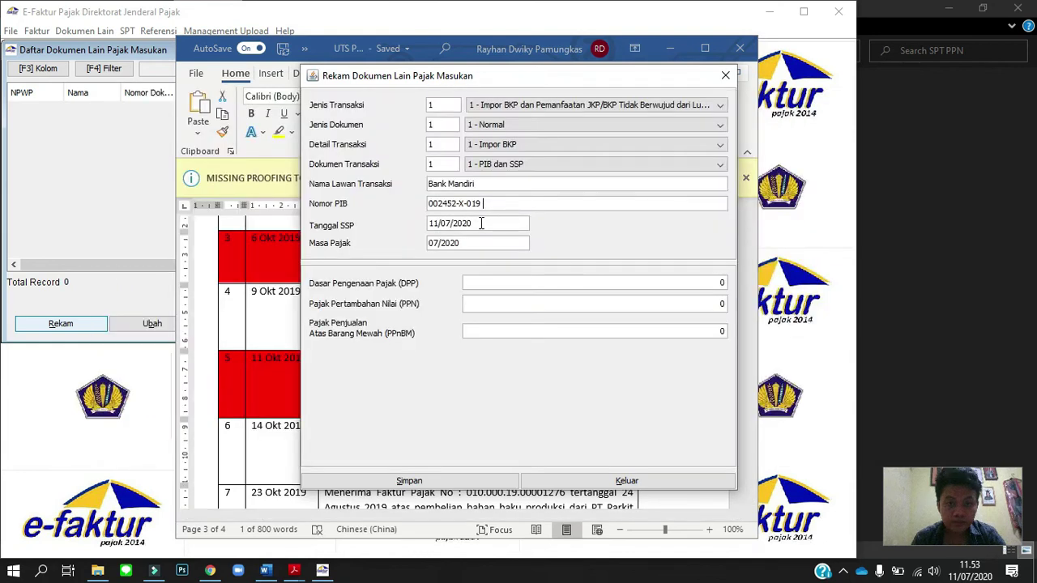
key("alt+Tab")
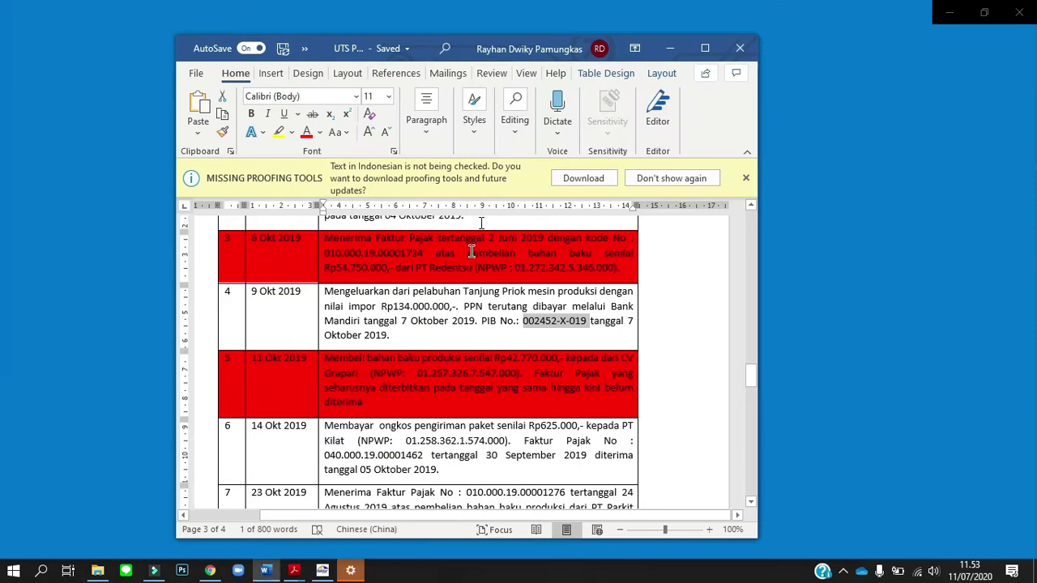
Set the SSP date to 07/10/2019 and the tax period to 10/2019.
key("alt+Tab")
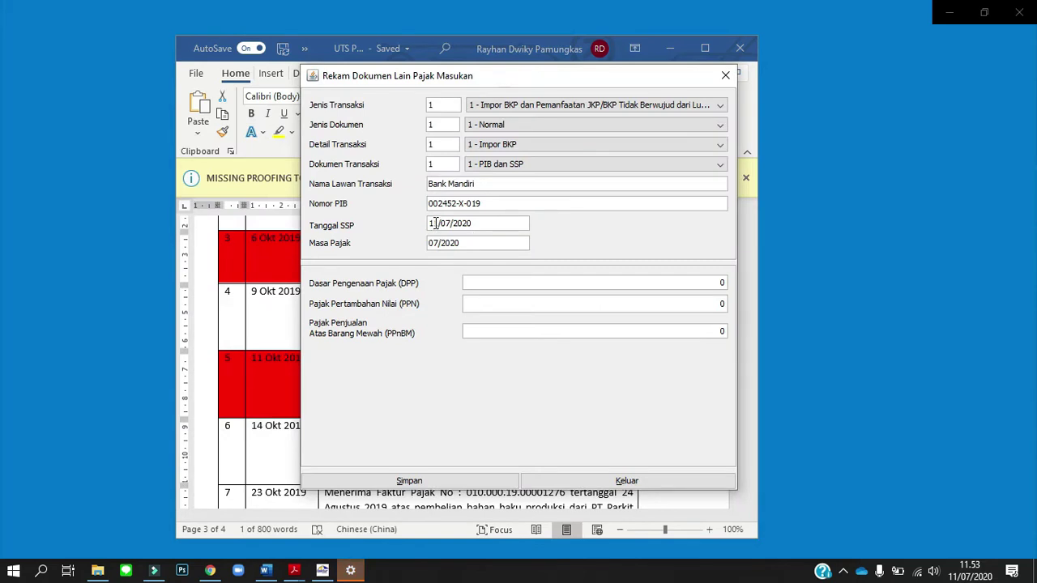
left_click(439, 223)
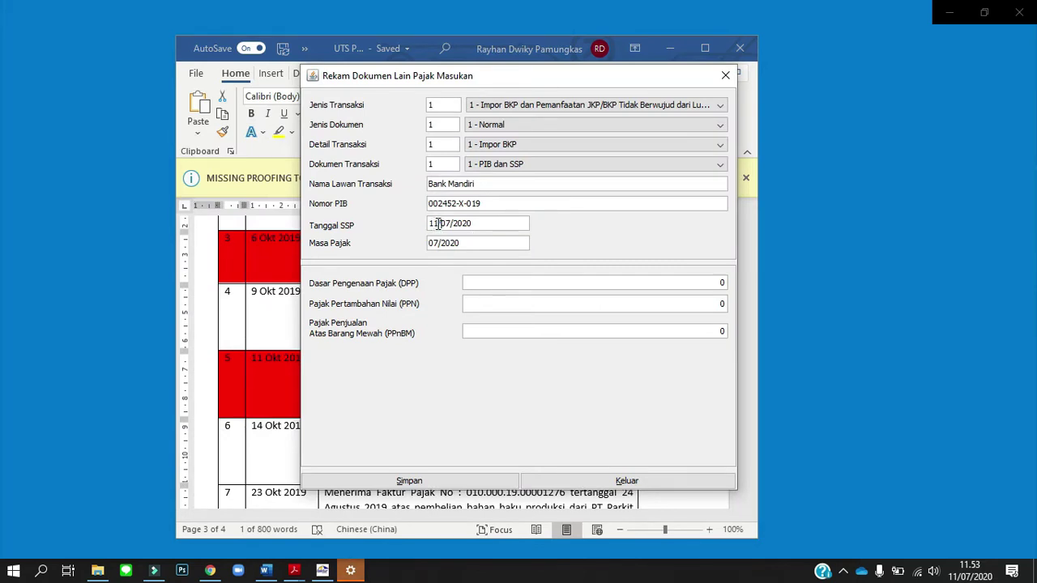
key("BackSpace")
key("BackSpace")
type("07/")
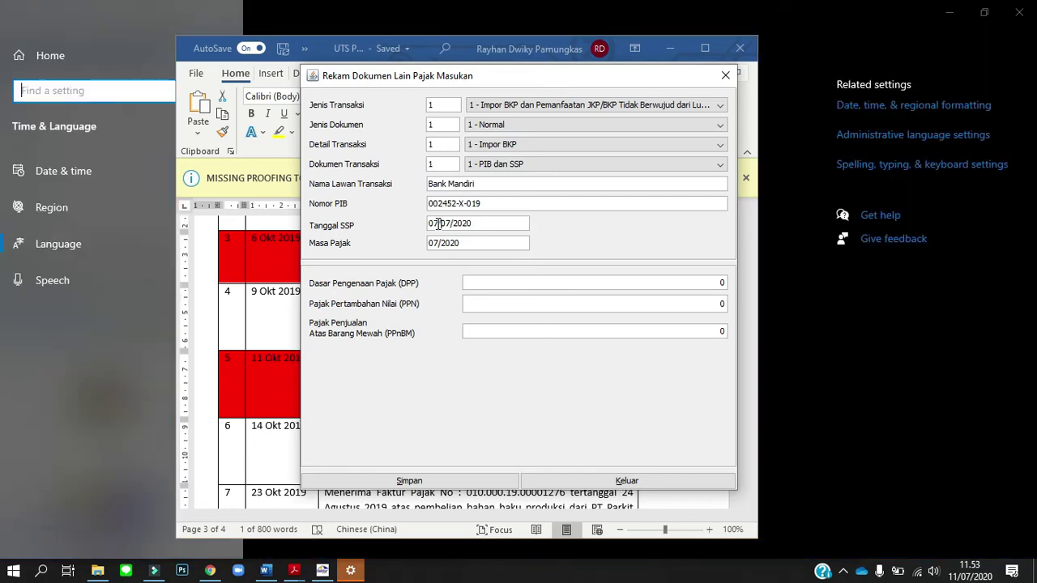
type("10/")
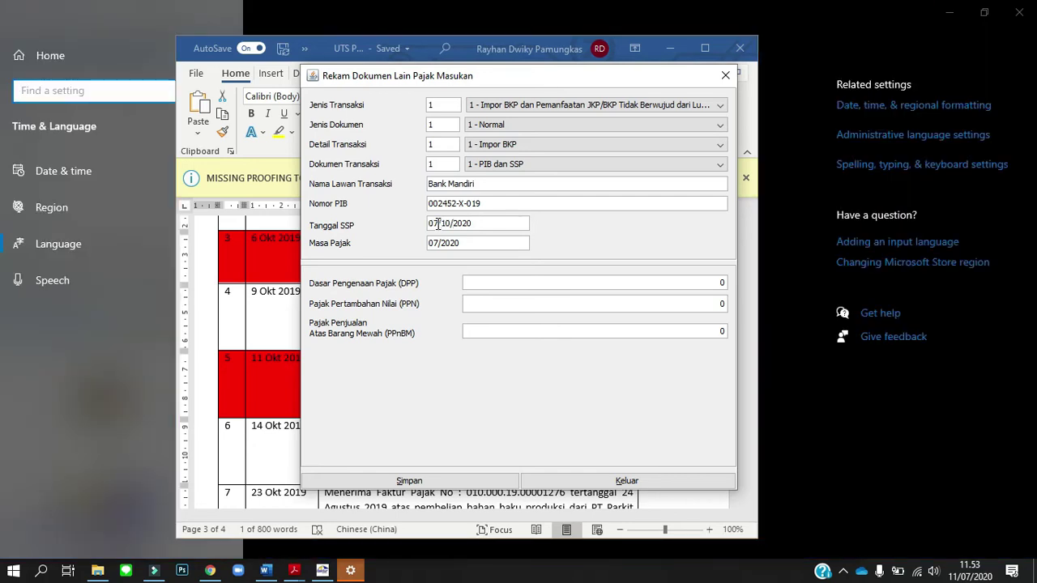
type("2019")
left_click_drag(443, 242, 413, 251)
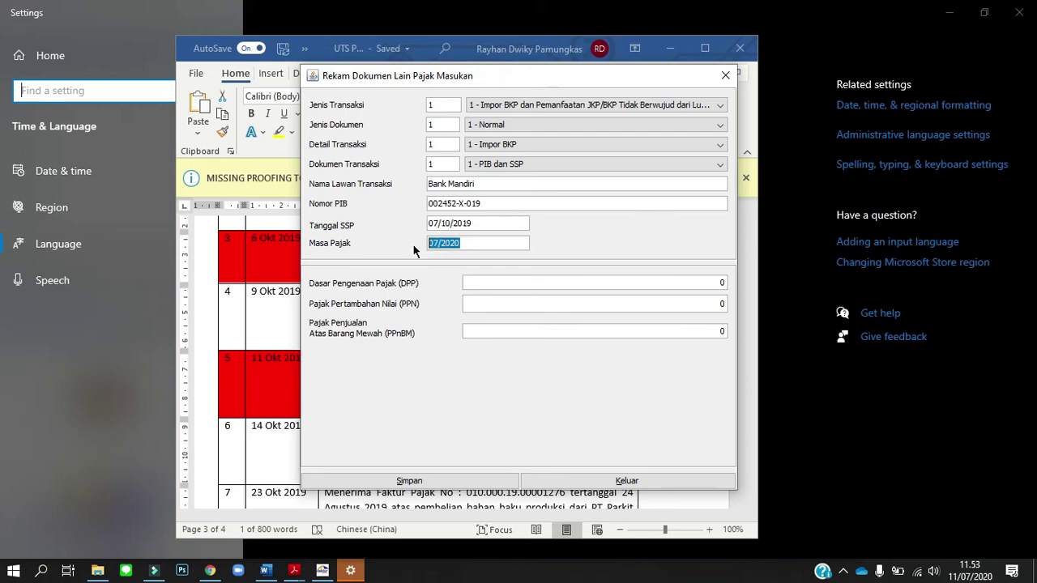
type("10/2019")
left_click(500, 282)
key("alt+Tab")
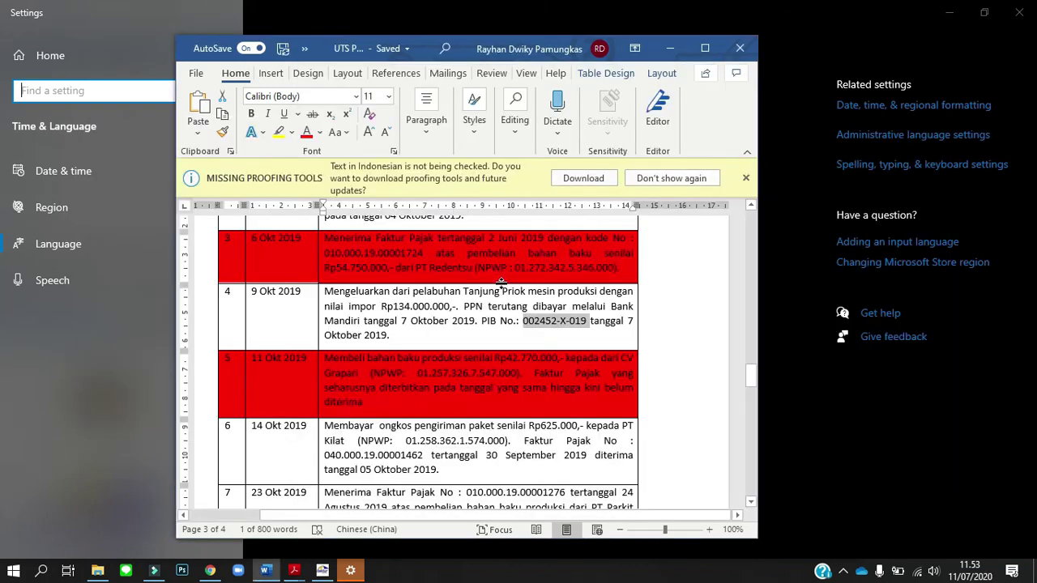
key("alt+Tab")
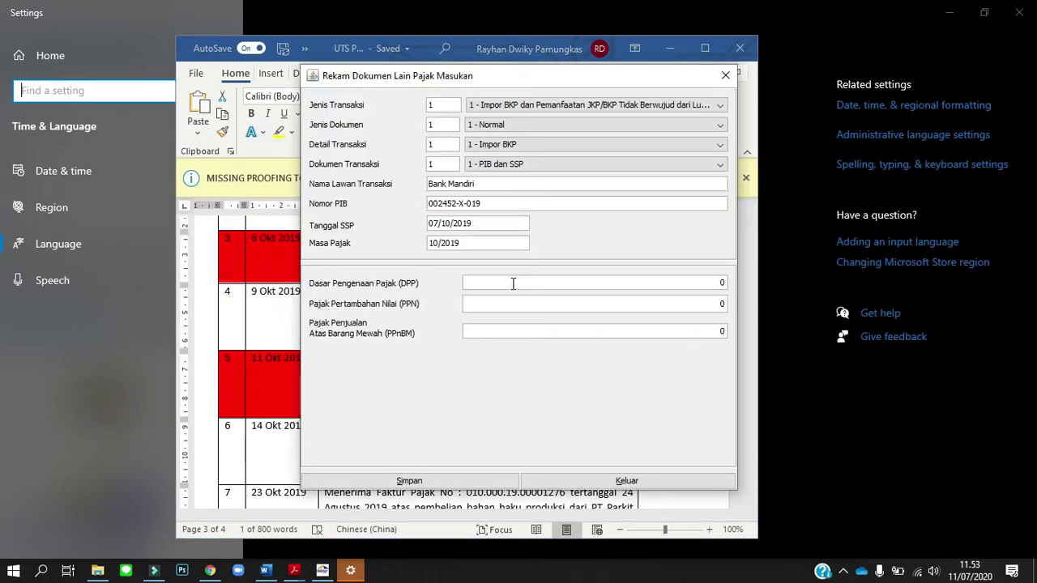
Enter DPP 134.000.000 so PPN becomes 13.400.000, and save the Bank Mandiri record.
type("13.400.000")
key("Tab")
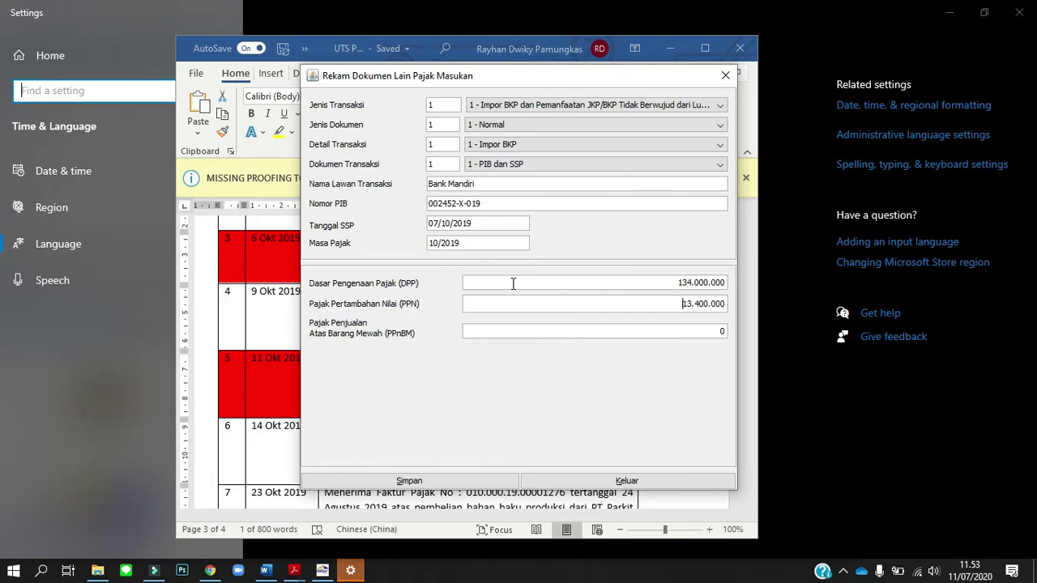
left_click(593, 304)
left_click(382, 481)
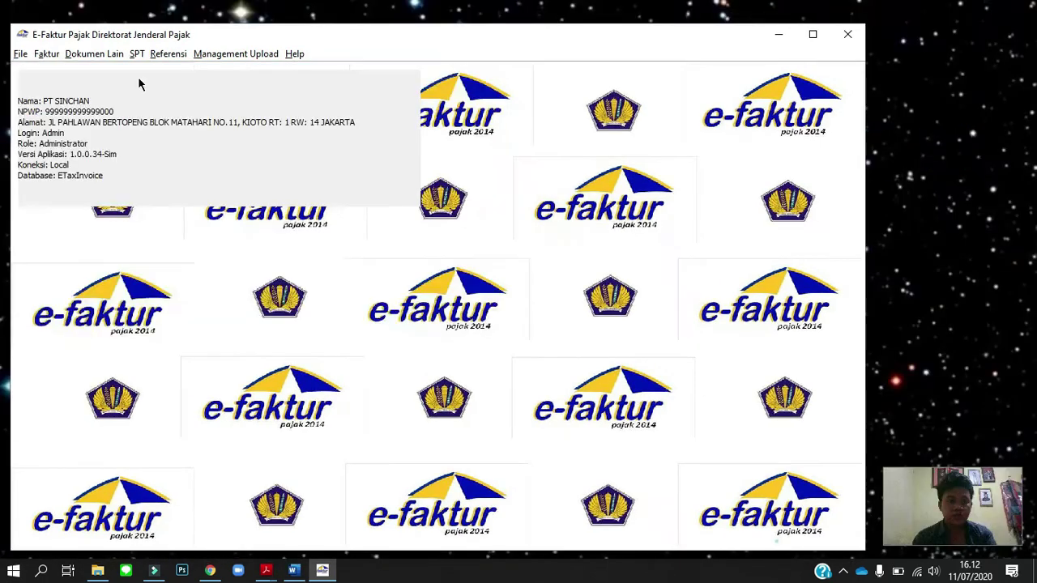
Open the SPT posting dialog.
left_click(136, 53)
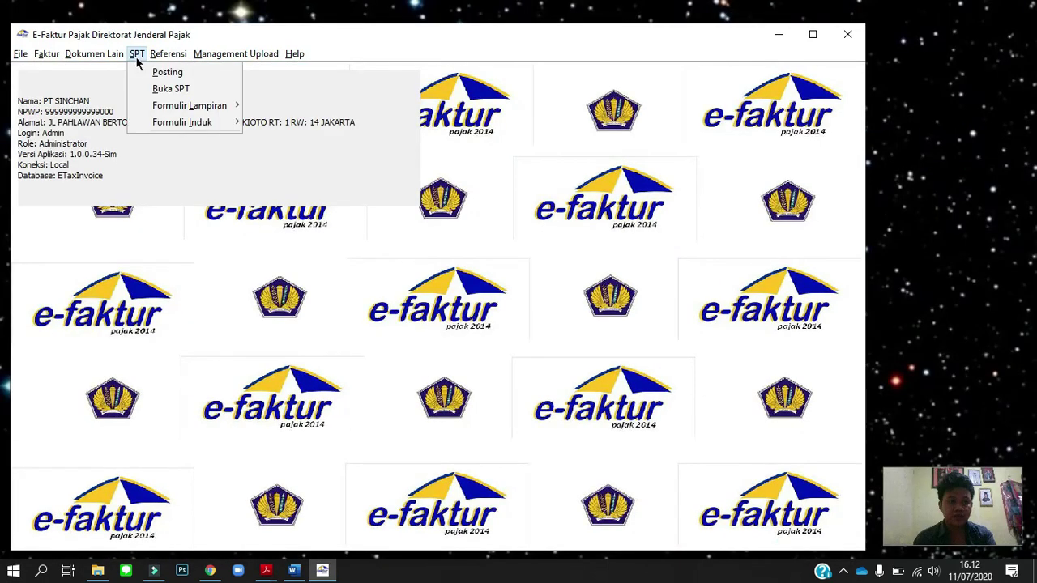
left_click(136, 54)
left_click(138, 54)
Post October 2019 invoice data (7 PK, 5 PM) and agree to complete the PKP profile.
left_click(154, 73)
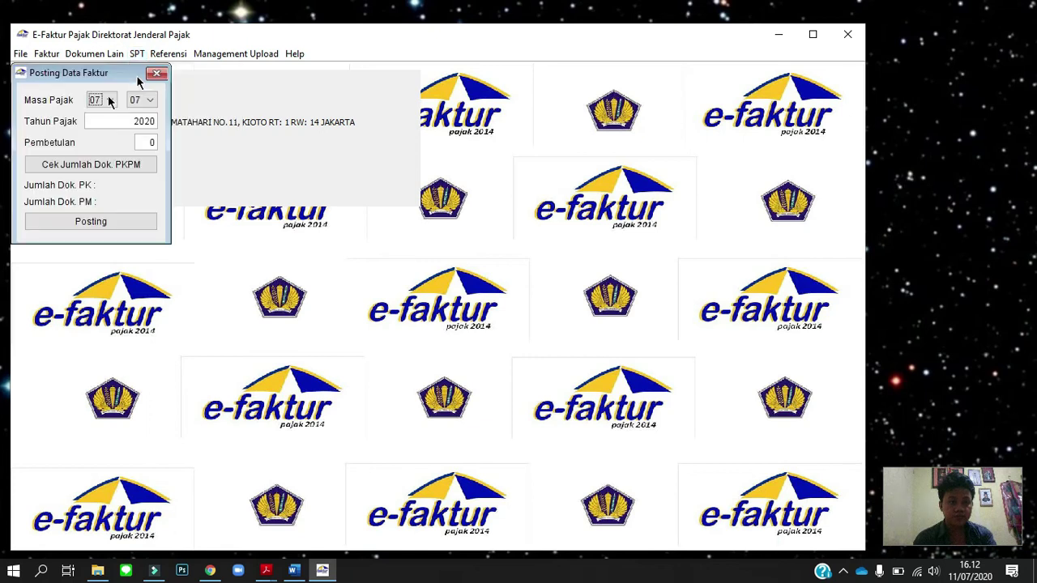
left_click(109, 100)
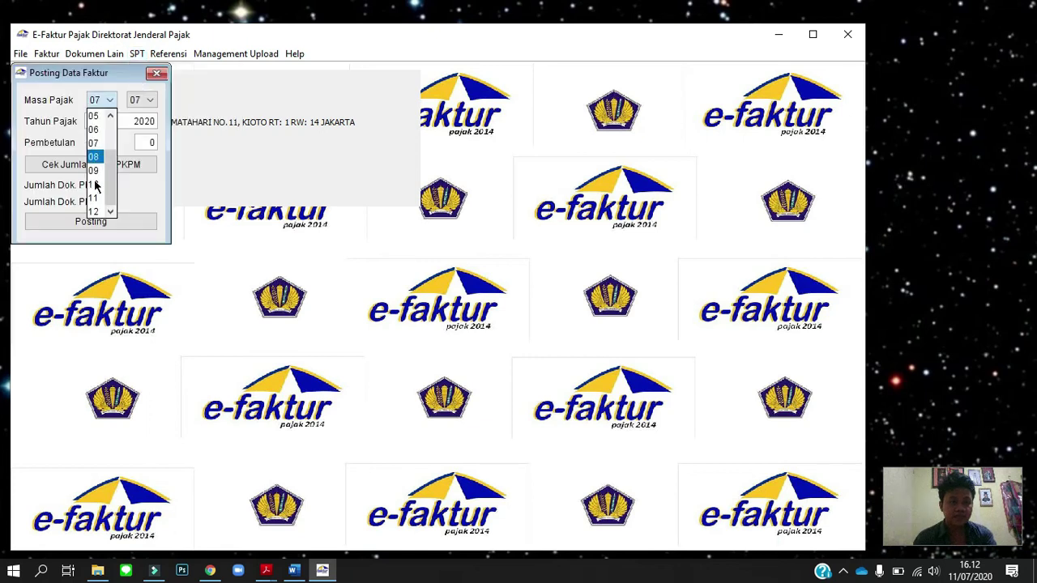
left_click(94, 184)
double_click(144, 120)
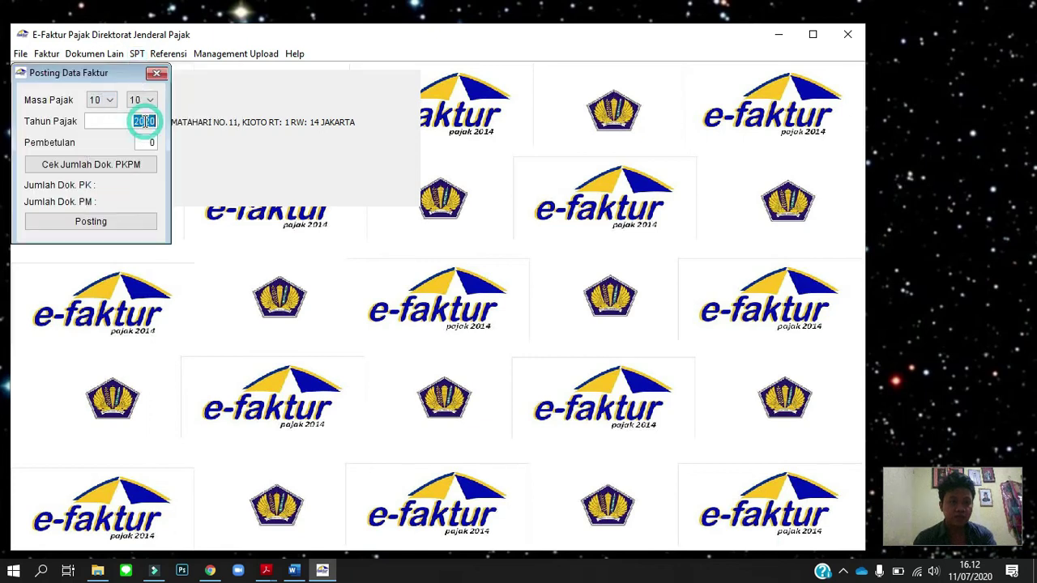
type("2019")
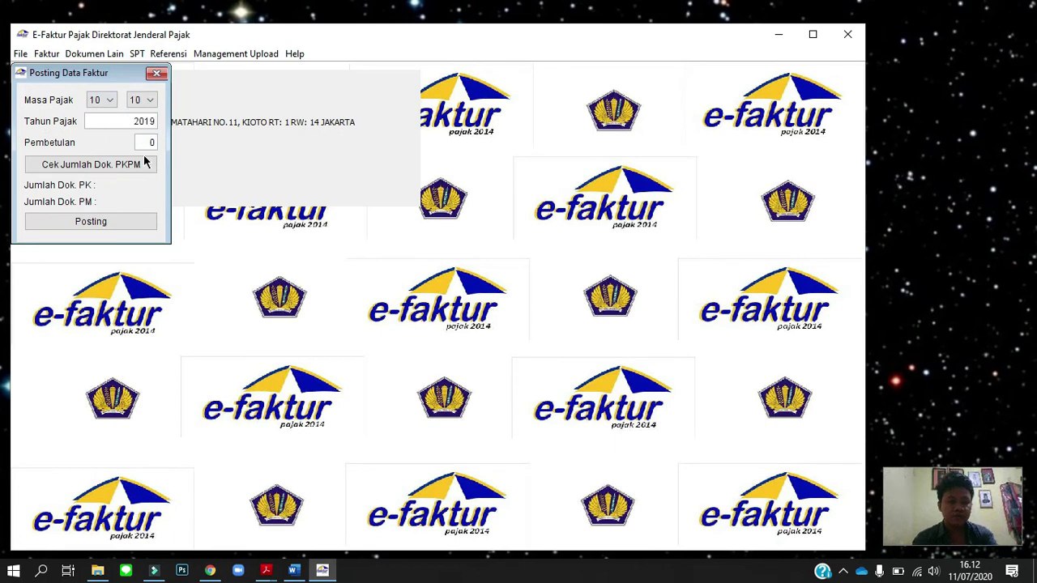
left_click(138, 166)
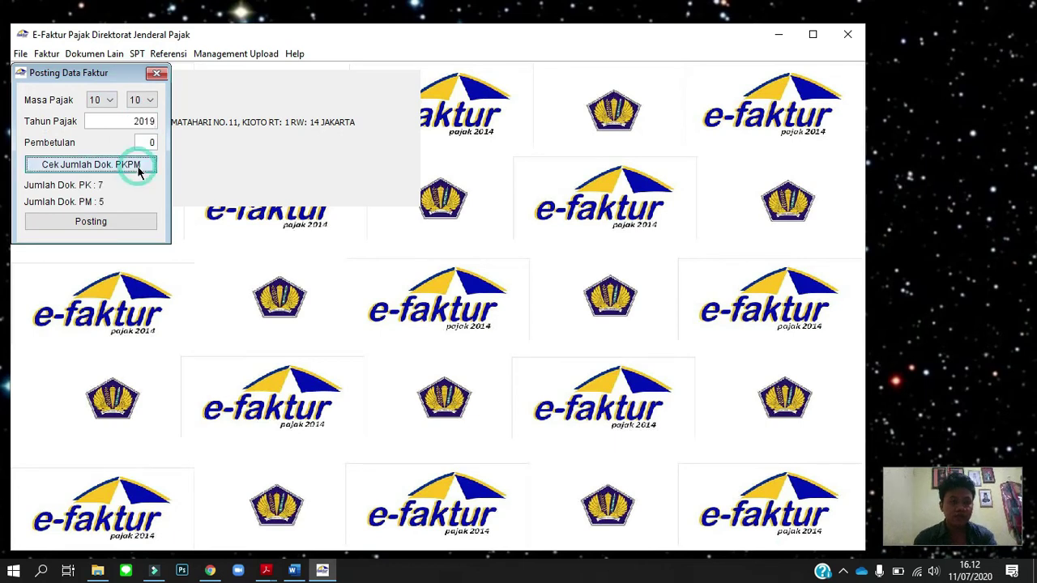
left_click(125, 226)
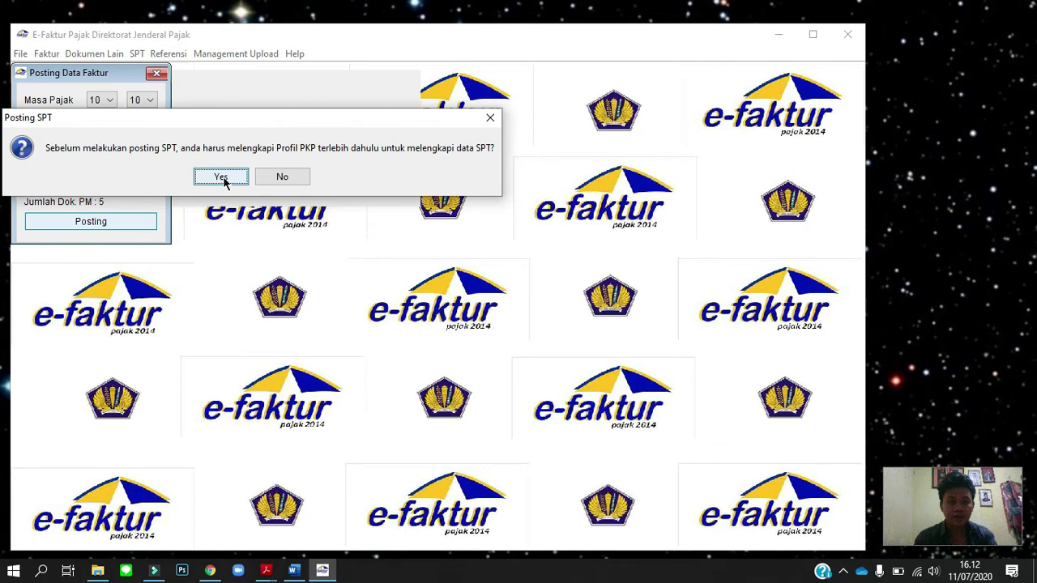
left_click(221, 178)
Fill in the PKP profile's postal code, phone and mobile numbers, with '-' as the fax.
left_click(468, 311)
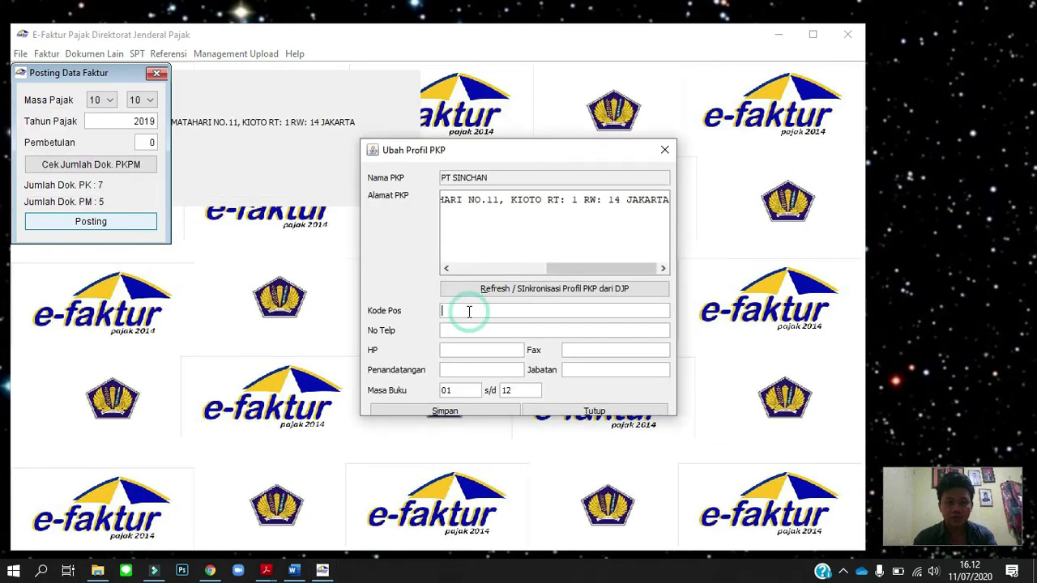
type("12345")
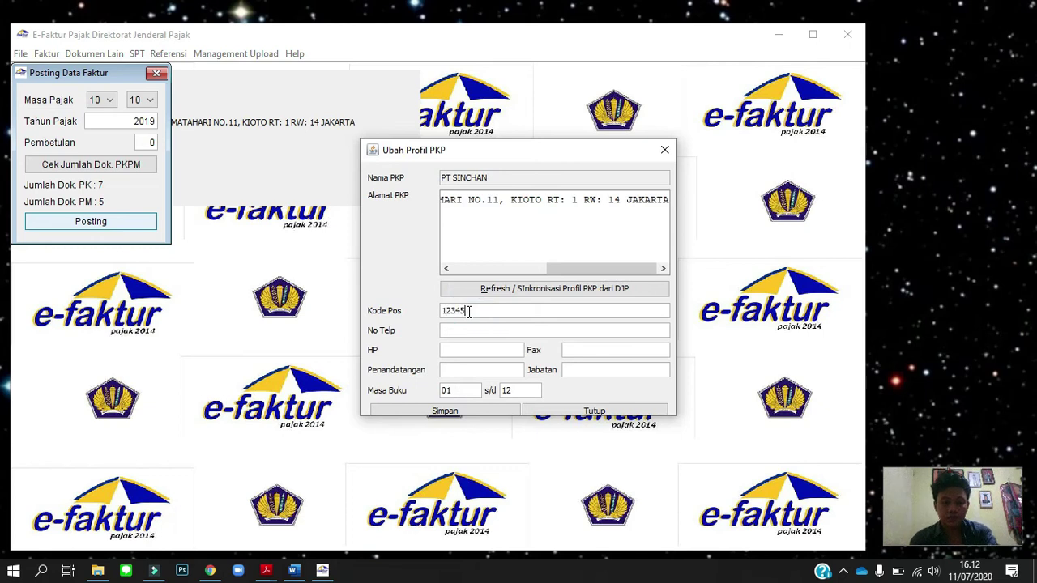
left_click(465, 330)
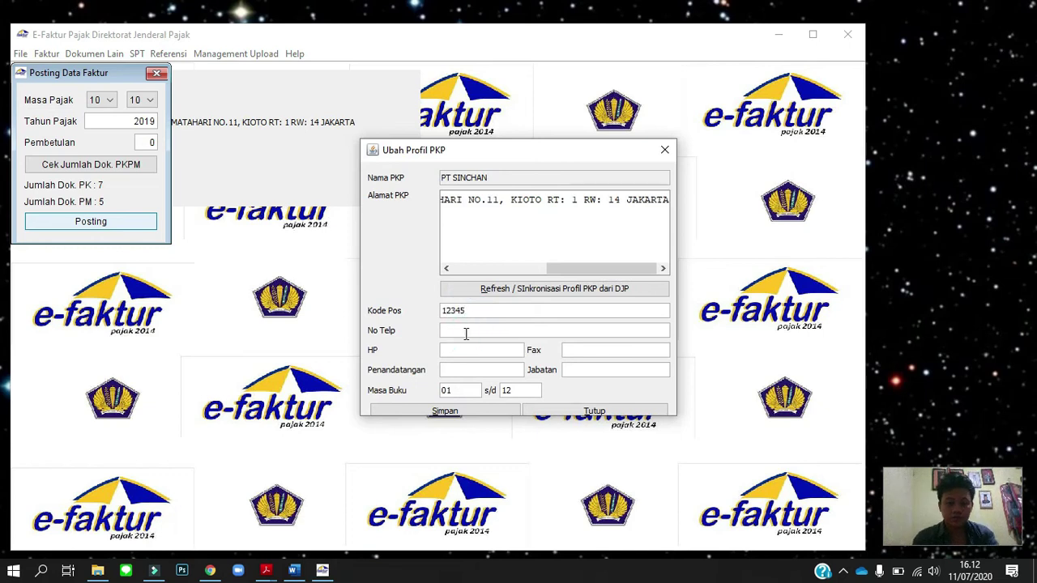
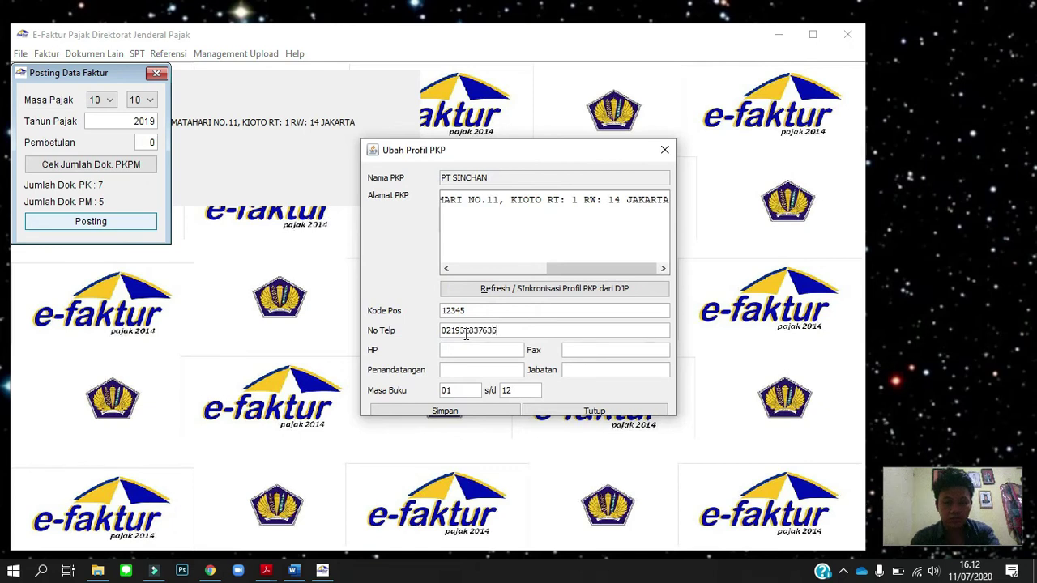
key("Tab")
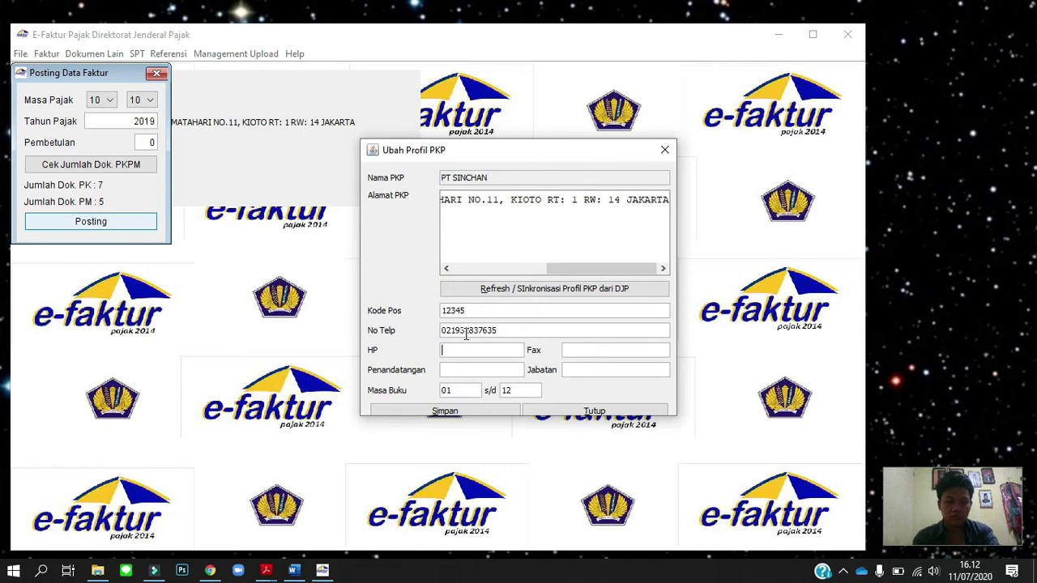
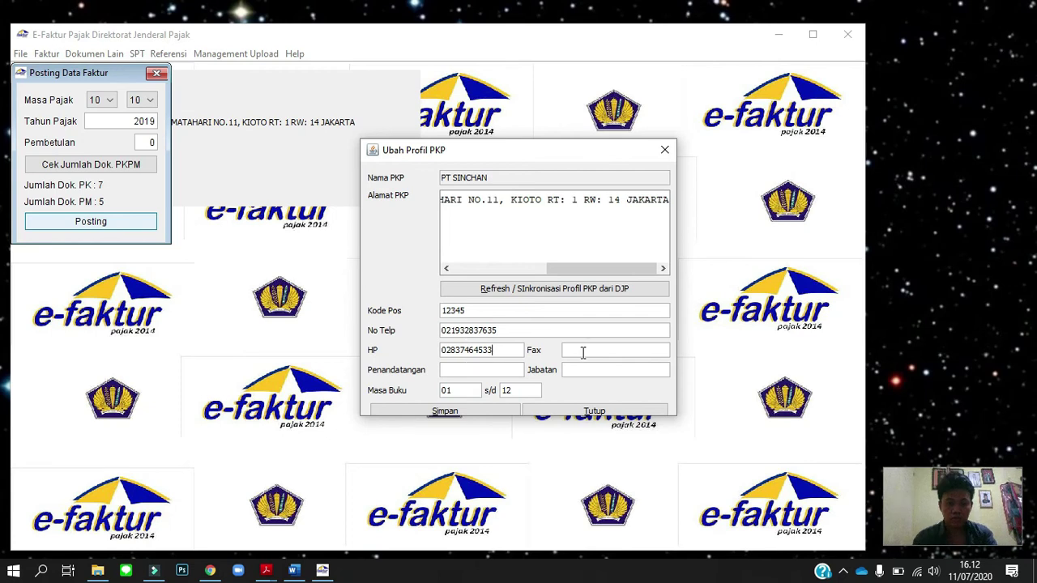
left_click(583, 353)
type("-")
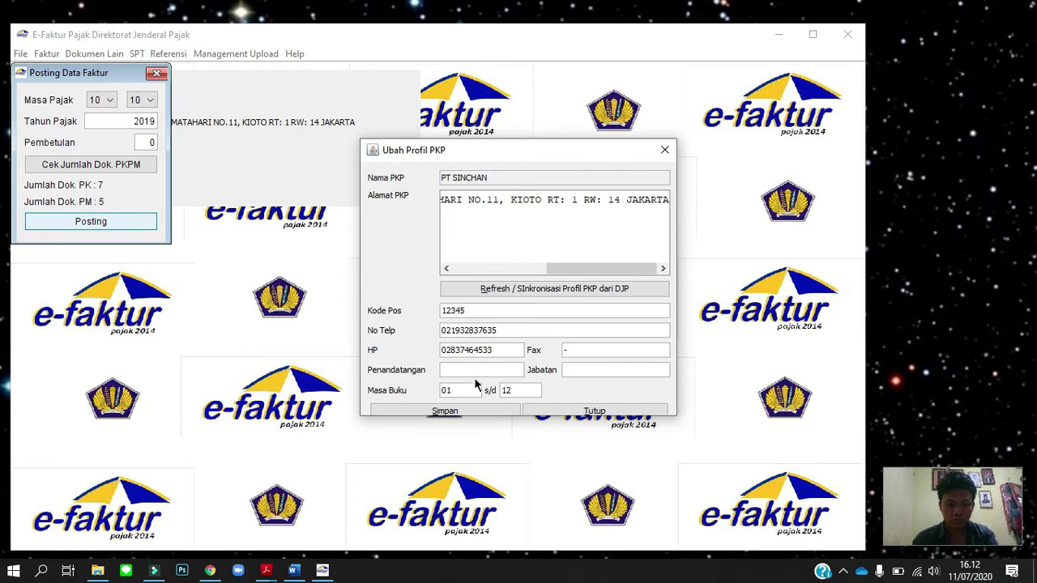
Enter the signer's name and the title Direktur Keuangan, then save the profile.
left_click(484, 370)
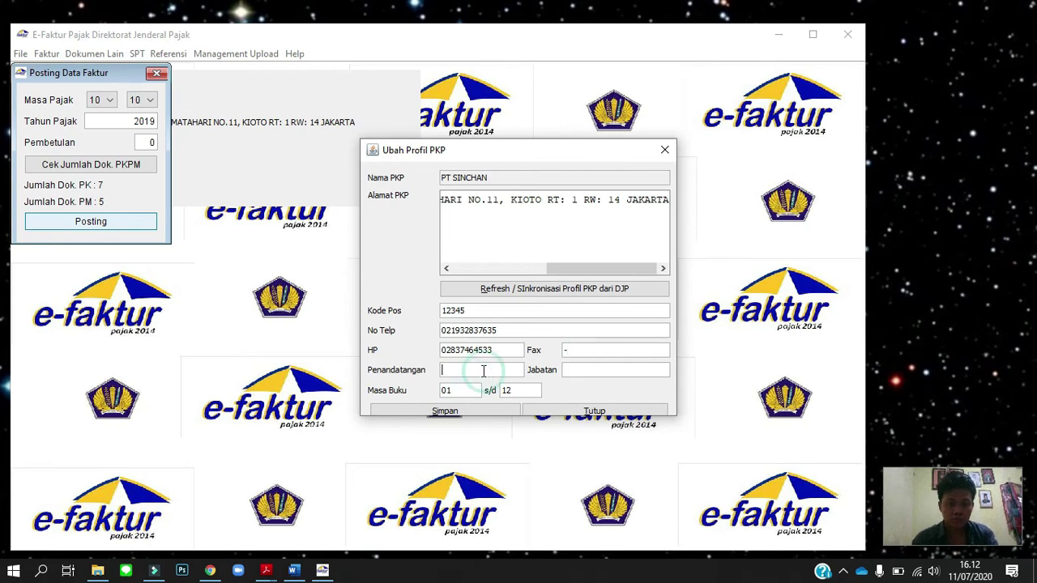
type("Rayhan")
key("Tab")
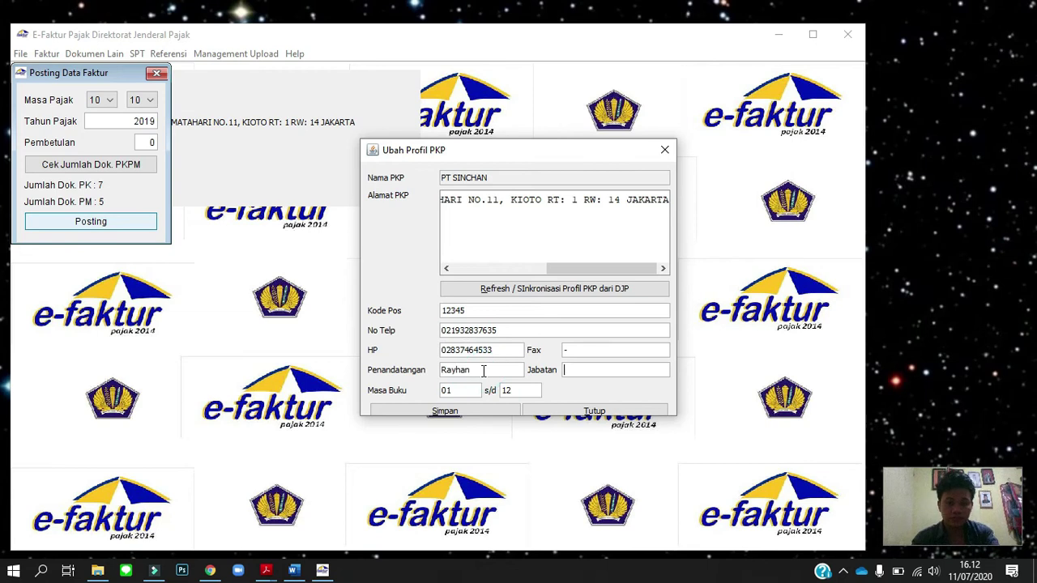
type("Direkt")
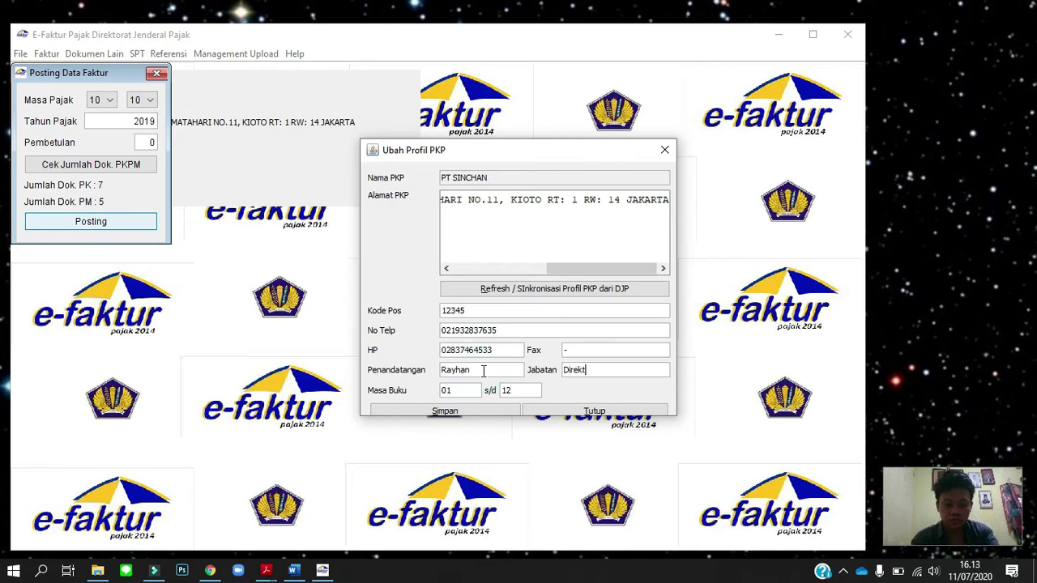
type("ur")
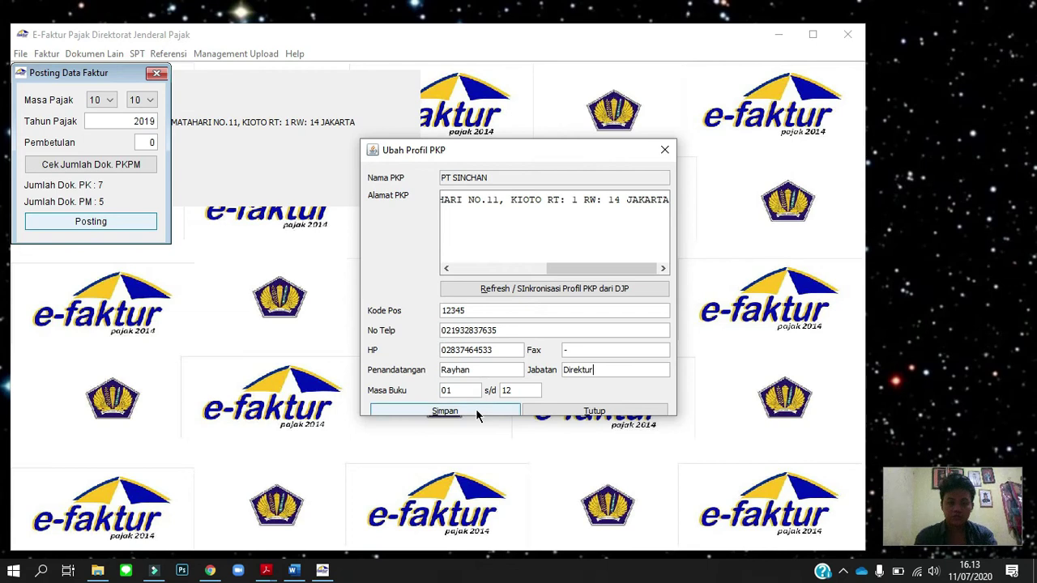
type(" Keu")
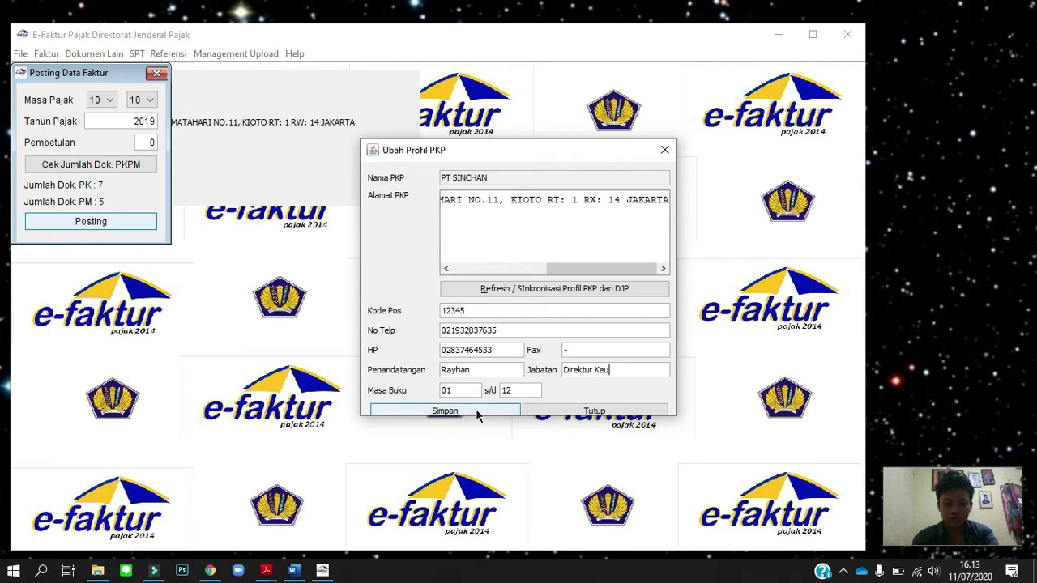
type("angan")
left_click(476, 411)
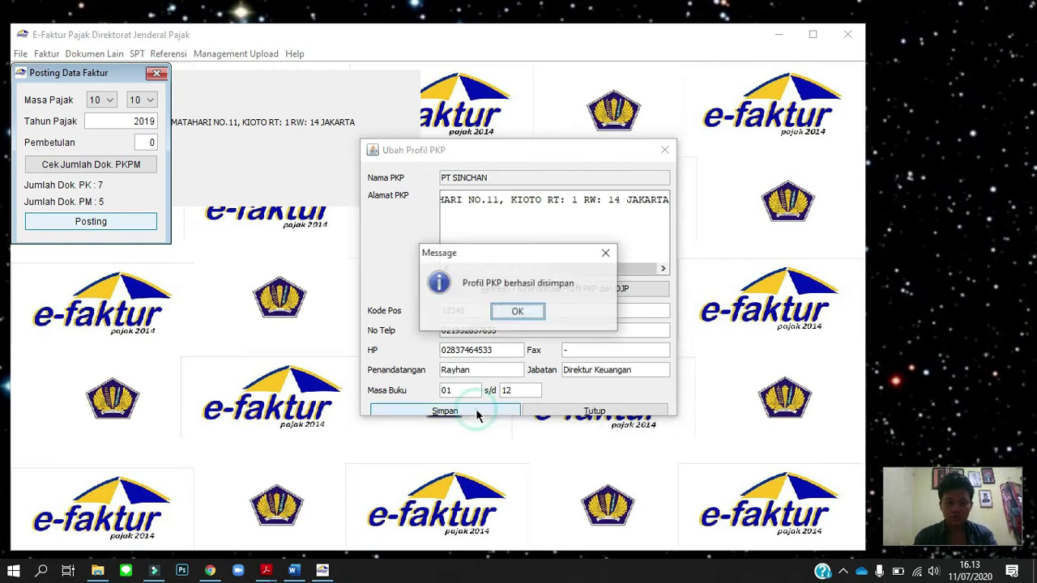
left_click(517, 312)
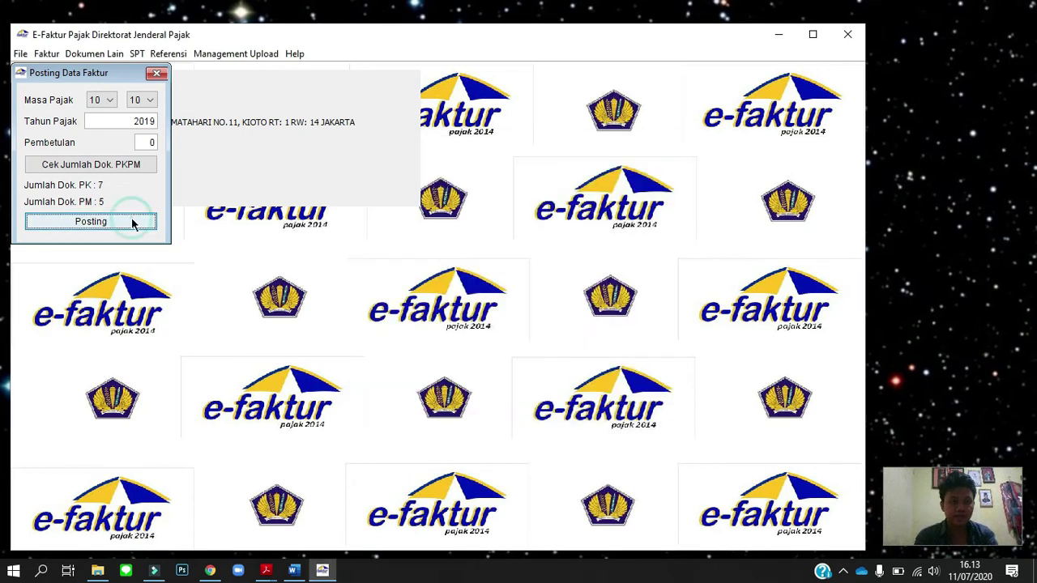
Post the SPT data for the period and close the posting window.
left_click(132, 223)
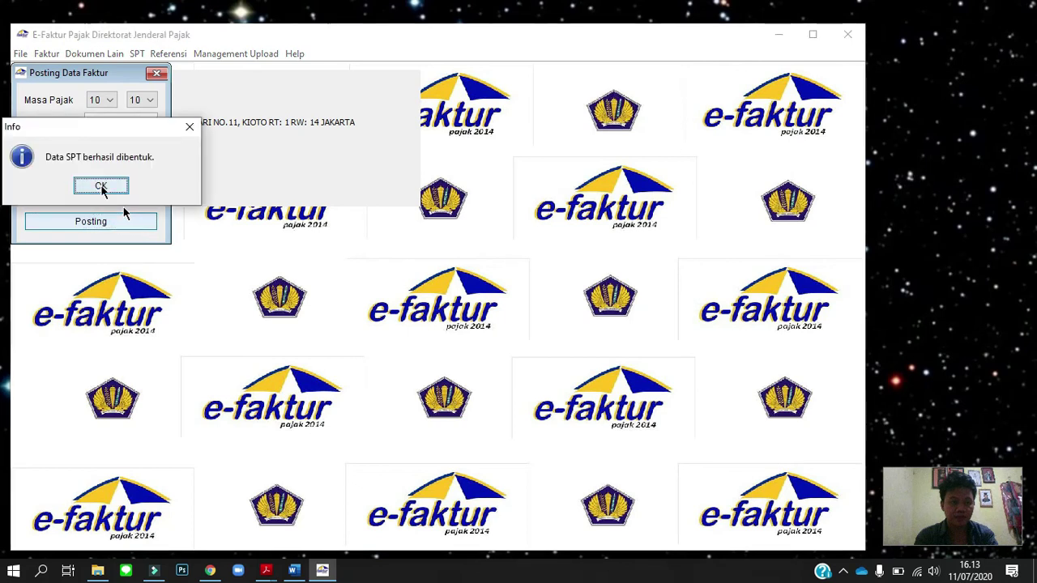
left_click(101, 189)
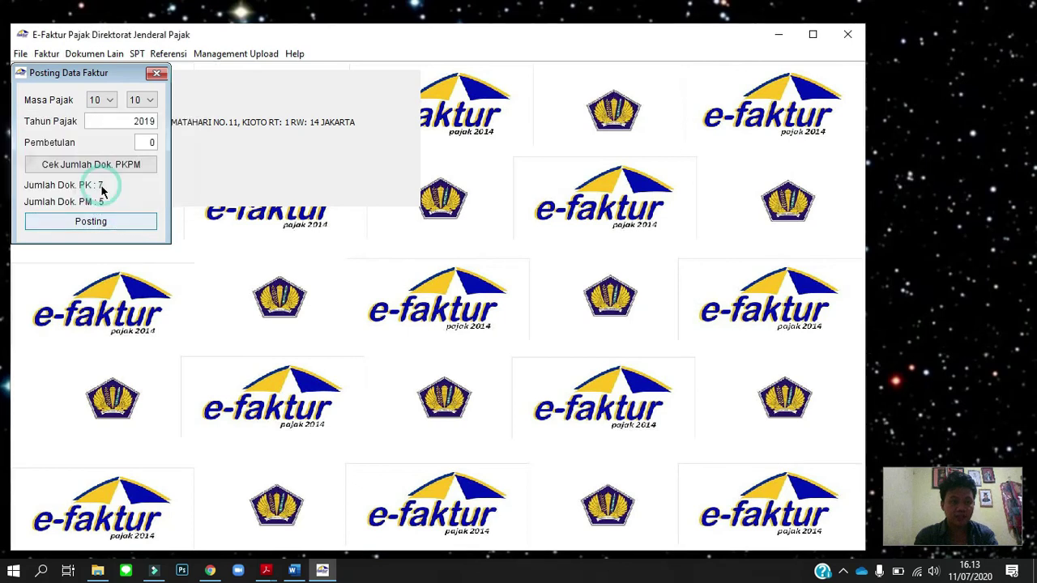
left_click(157, 74)
Open the 2019 period 10-10 SPT (revision 0) for editing.
left_click(136, 54)
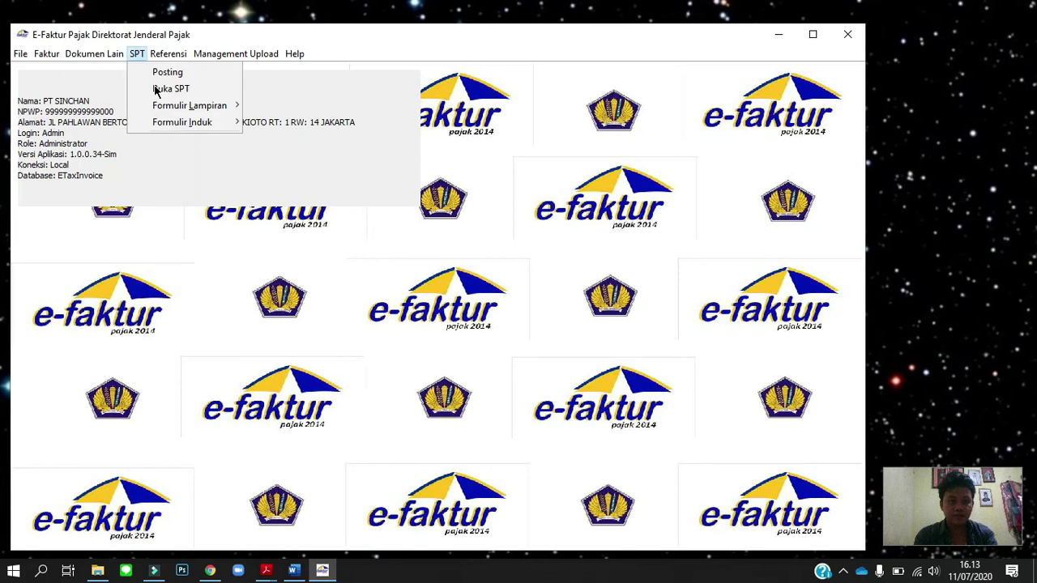
left_click(158, 87)
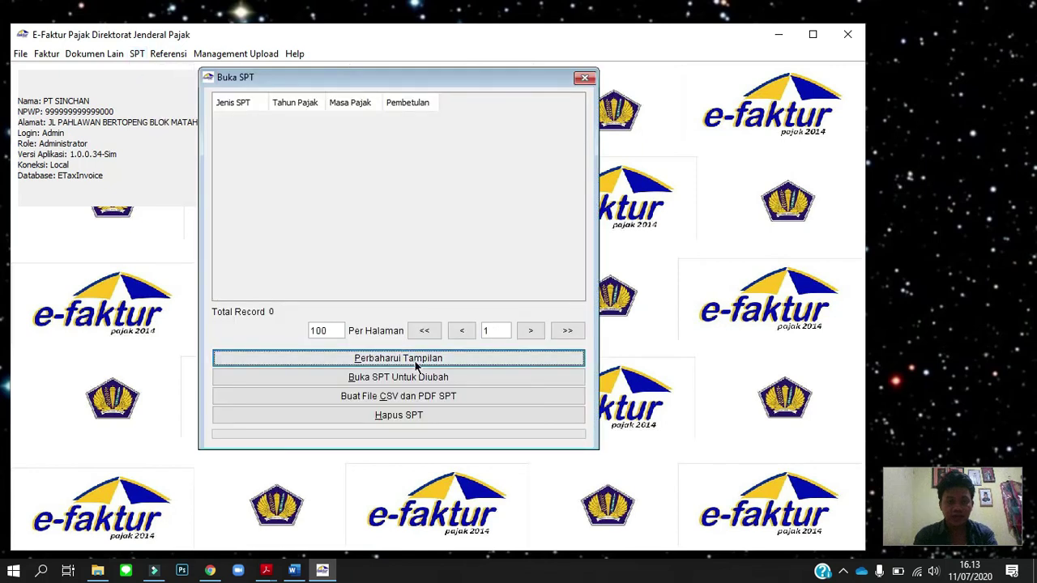
left_click(381, 359)
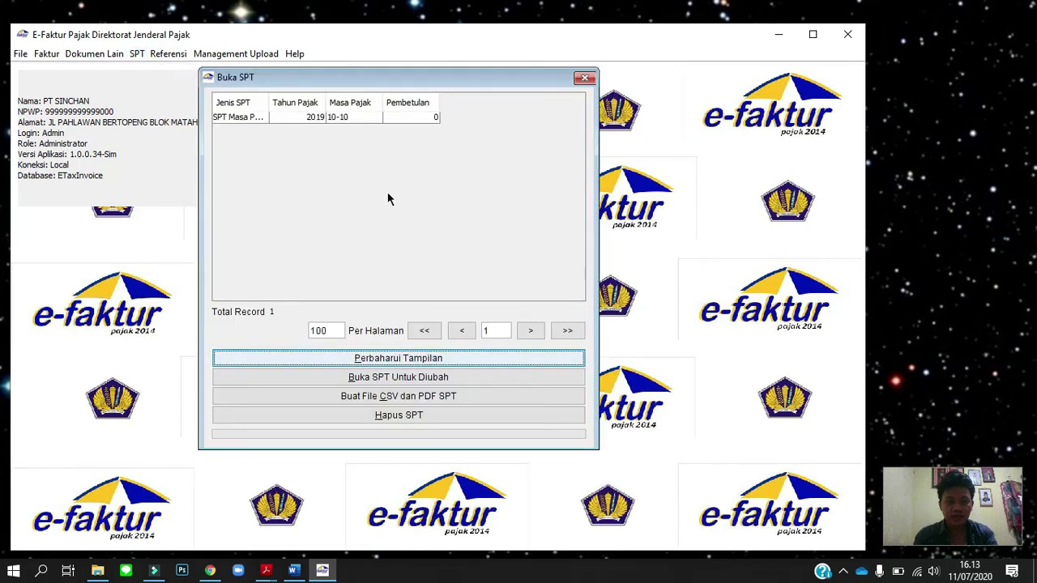
left_click(375, 117)
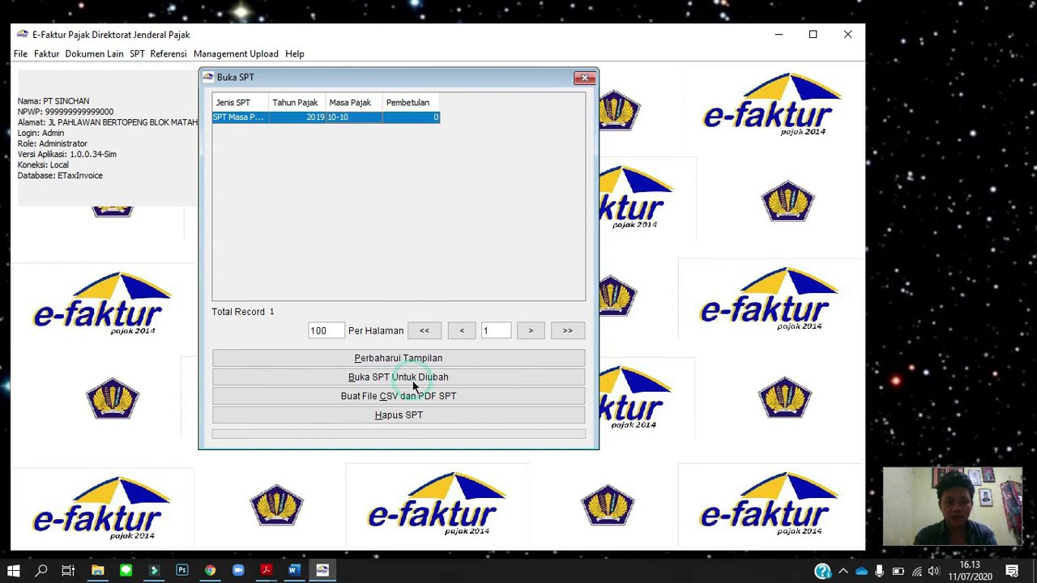
left_click(413, 380)
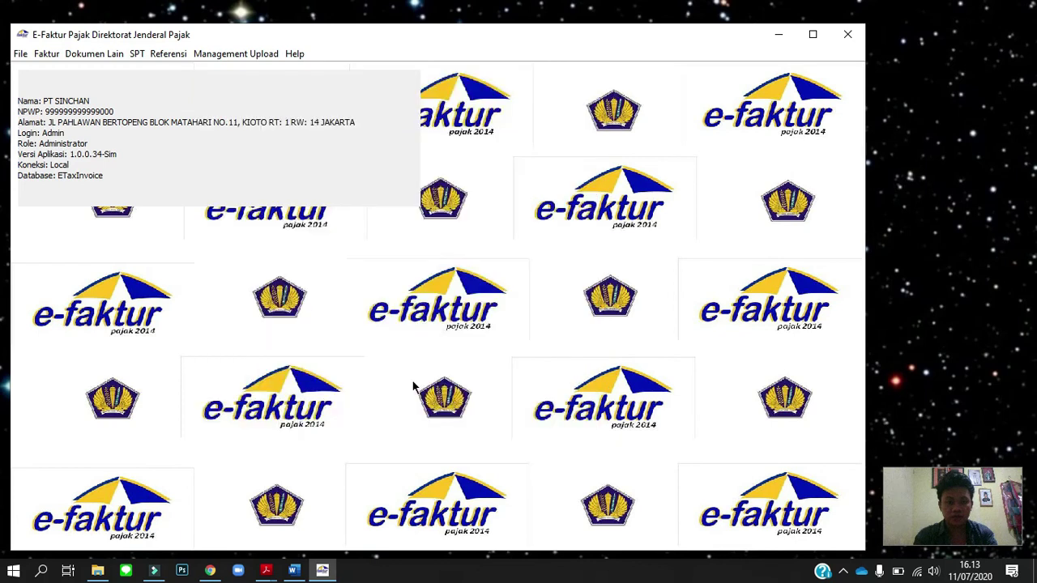
left_click(134, 53)
mouse_move(162, 105)
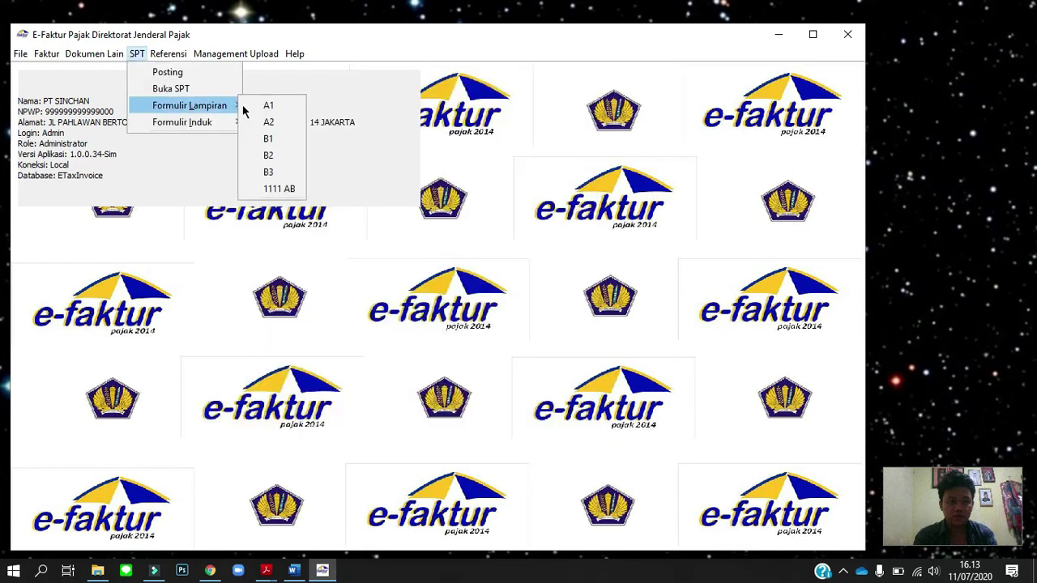
Open Formulir 1111 AB and review Bagian I–III, noting creditable input tax of 24.012.500.
left_click(279, 189)
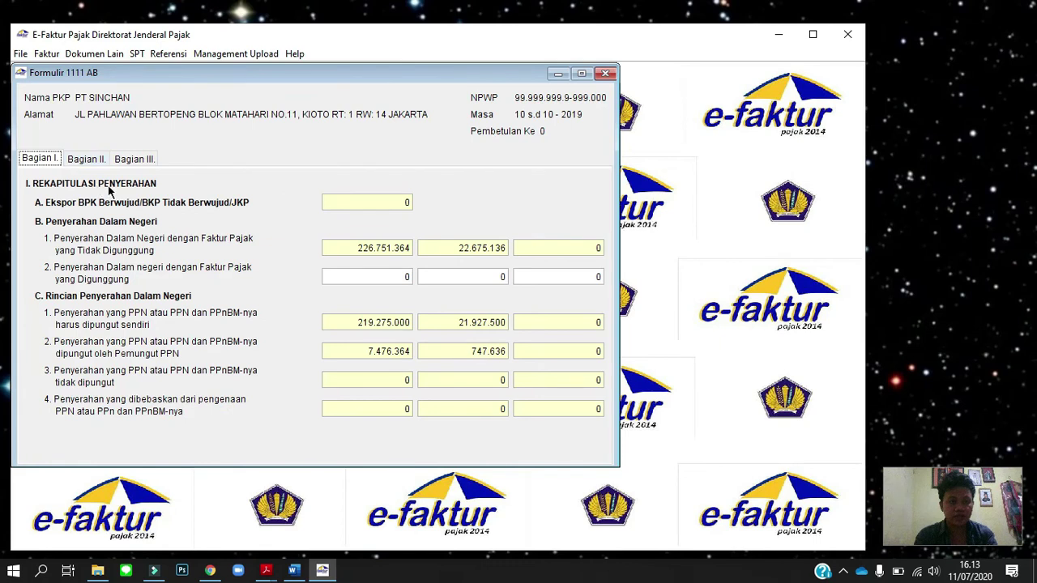
left_click(86, 159)
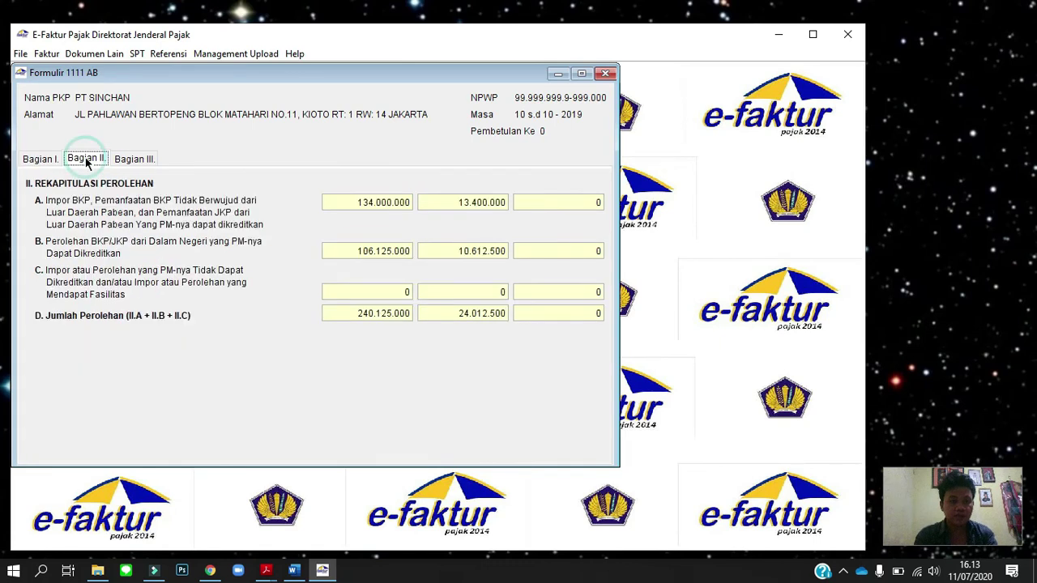
left_click(134, 159)
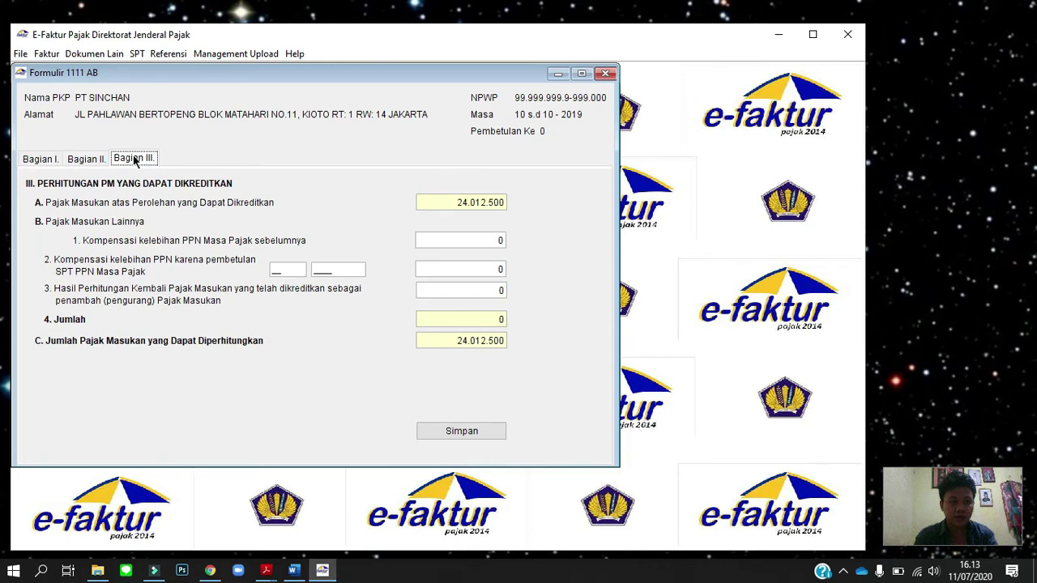
left_click(46, 161)
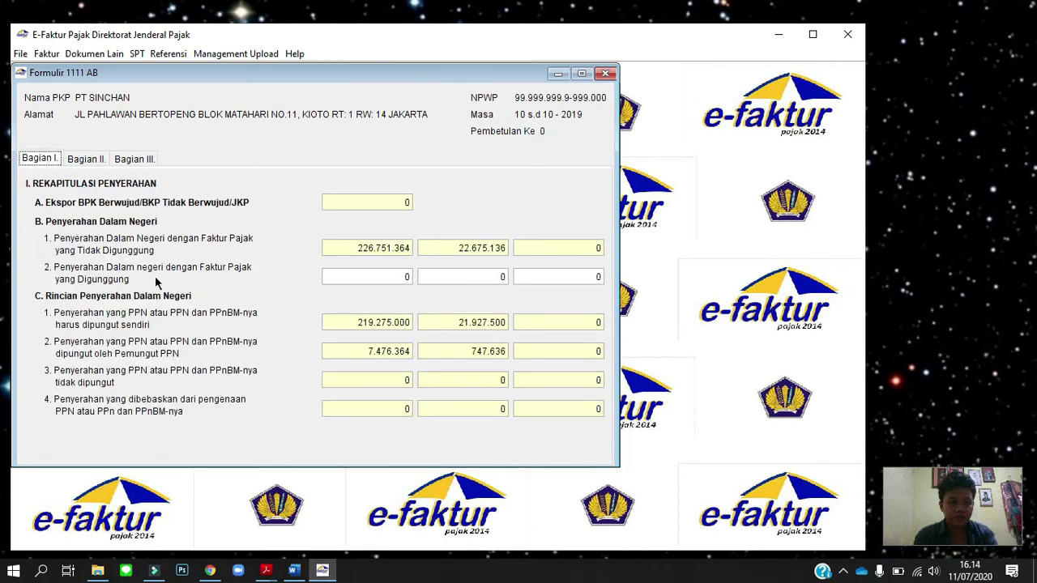
left_click(87, 159)
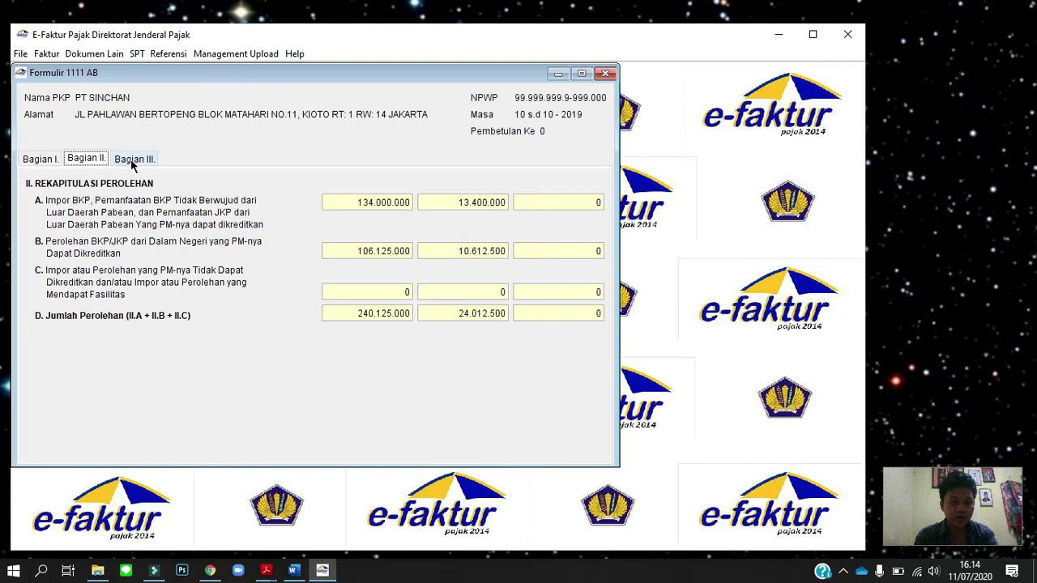
left_click(131, 159)
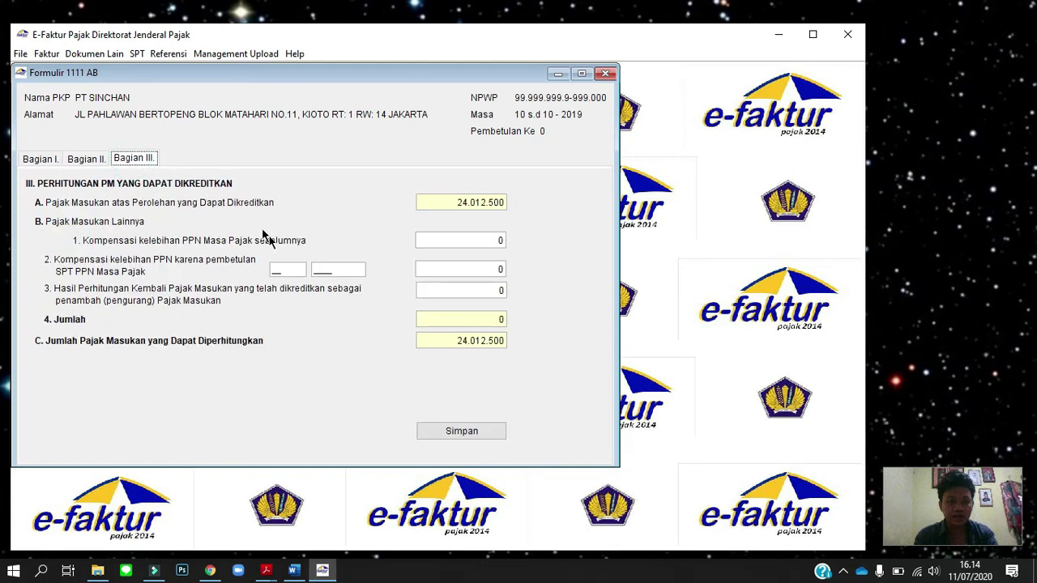
key("alt+Tab")
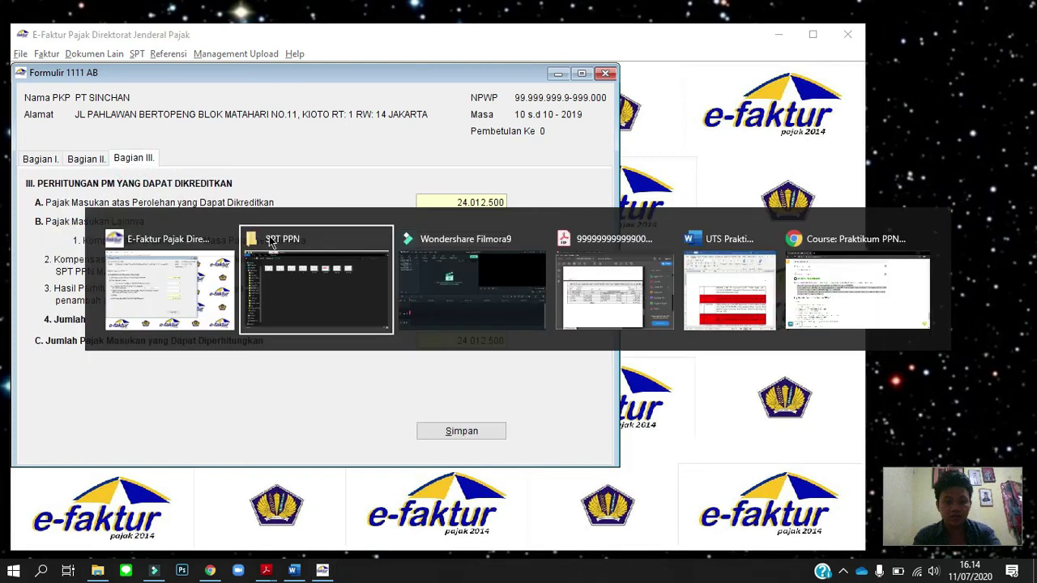
key("alt+Tab")
key("alt+Tab")
key("alt+Tab")
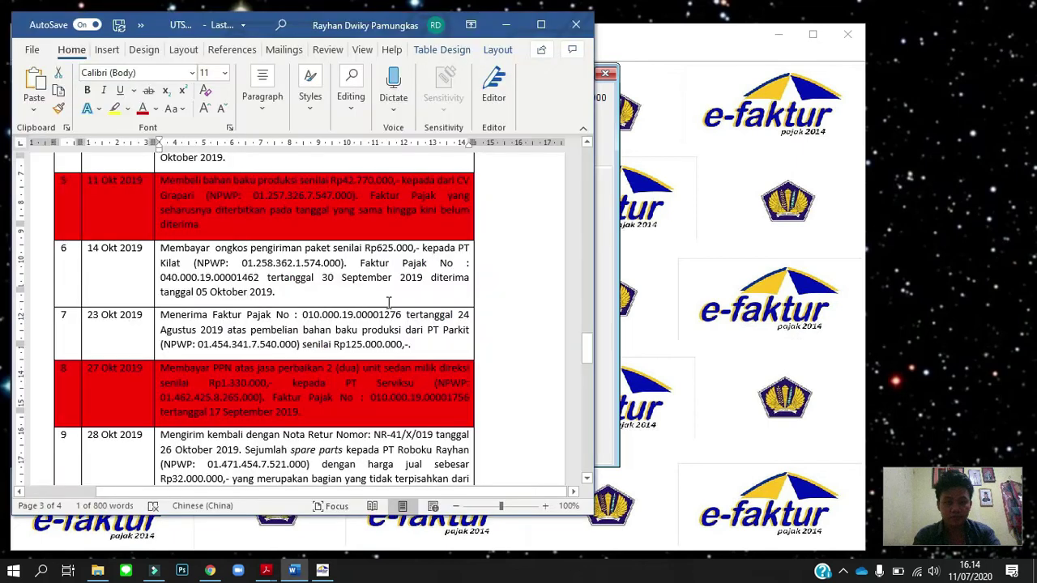
scroll(389, 302, "down", 5)
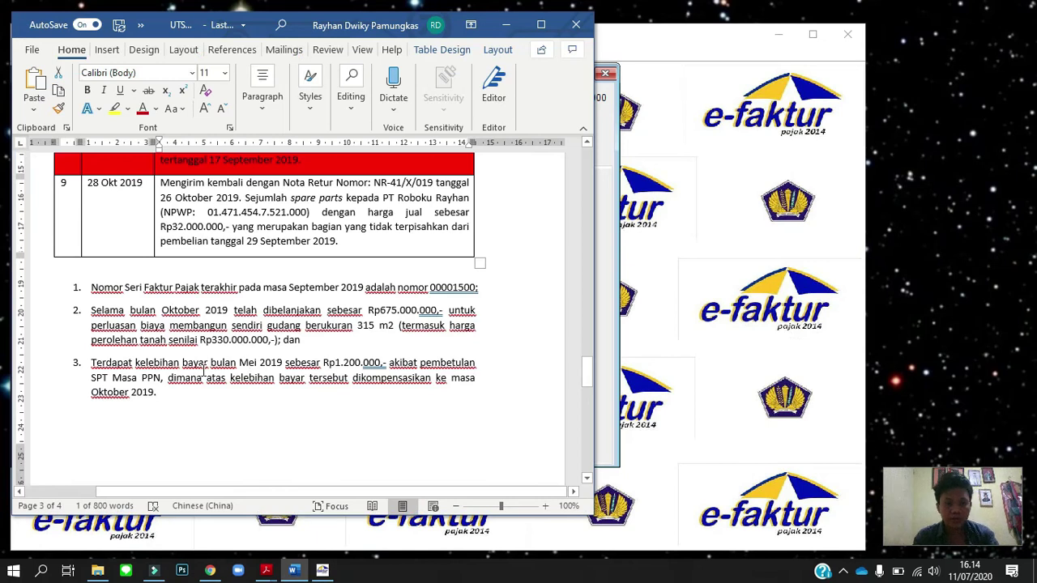
key("alt+Tab")
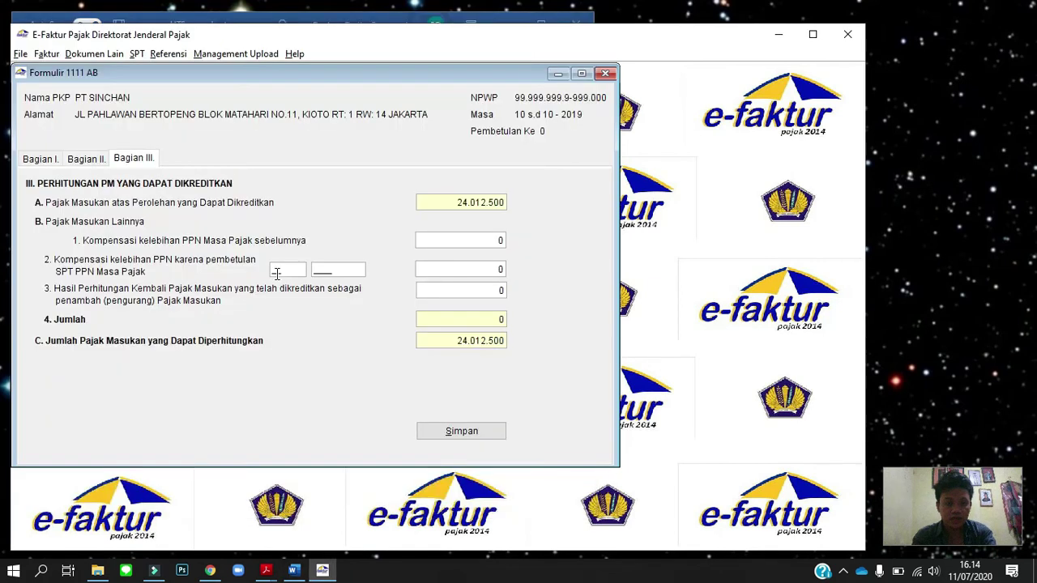
Record a 1200000 compensation for period 05/2019 in Bagian III item B.2, save, and close the form.
double_click(278, 272)
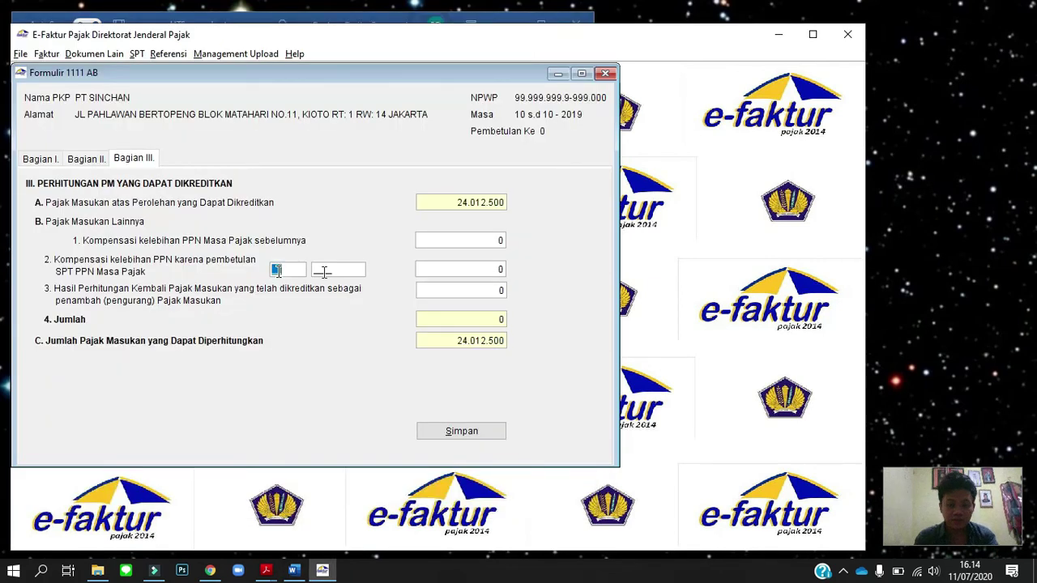
type("05")
left_click(318, 271)
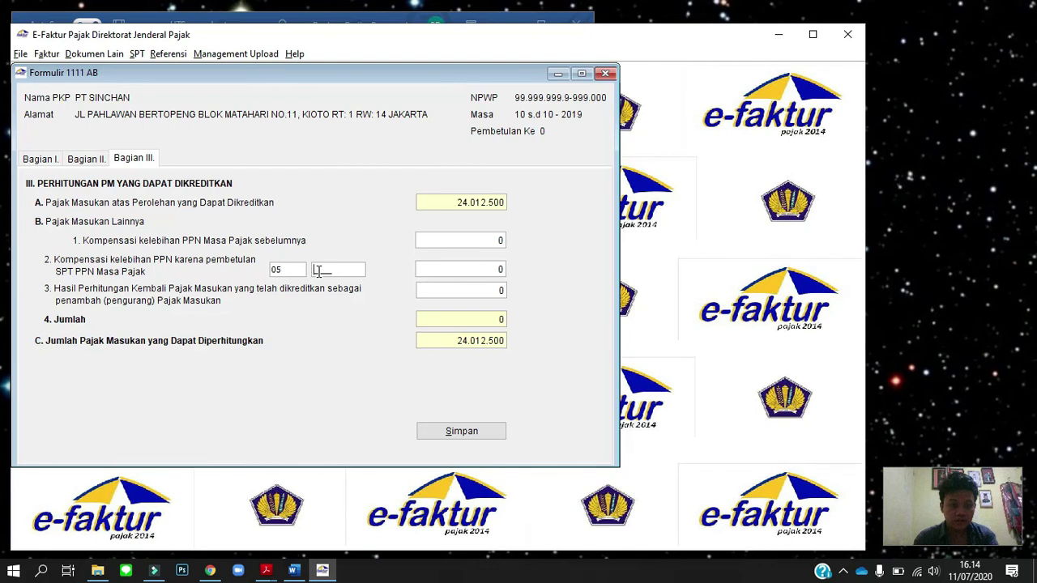
type("2019")
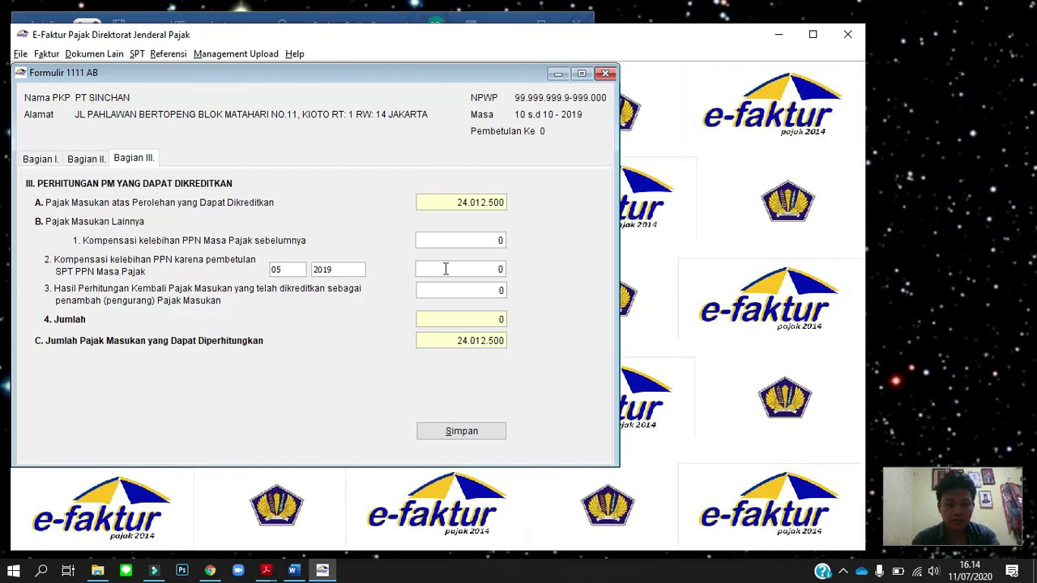
left_click(446, 269)
type("120000")
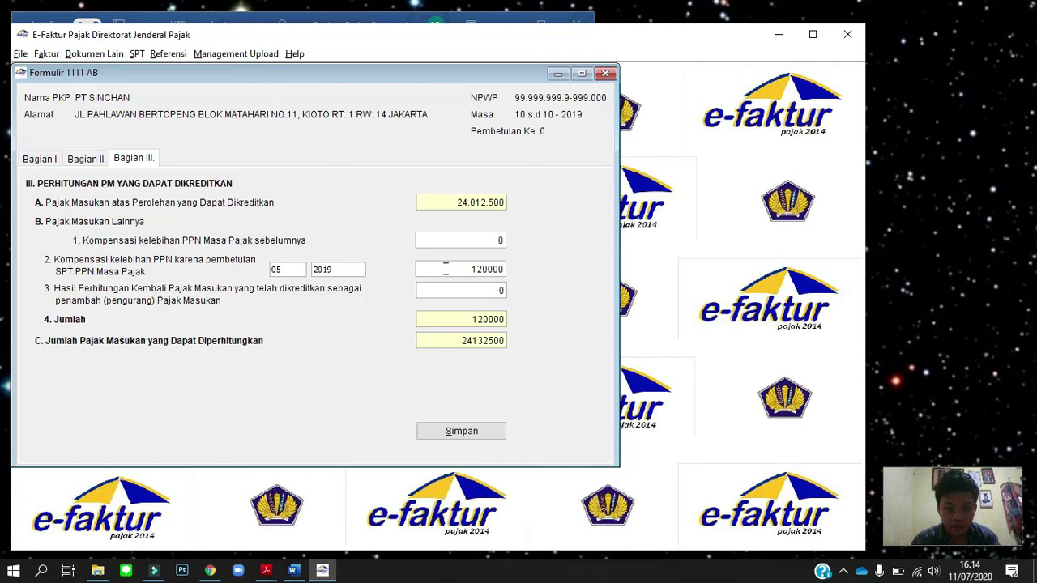
type("0")
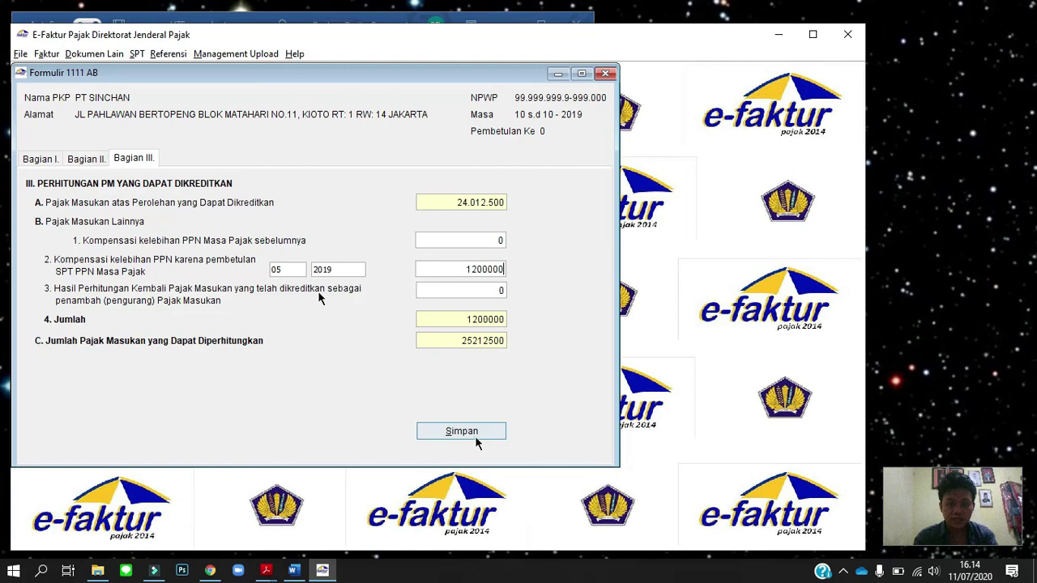
left_click(476, 438)
left_click(319, 292)
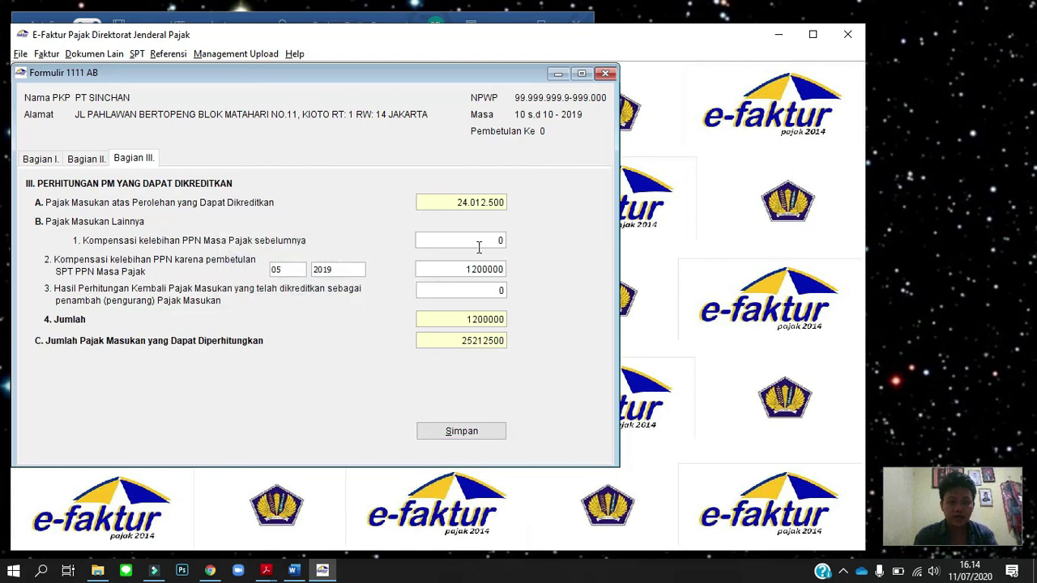
left_click(605, 74)
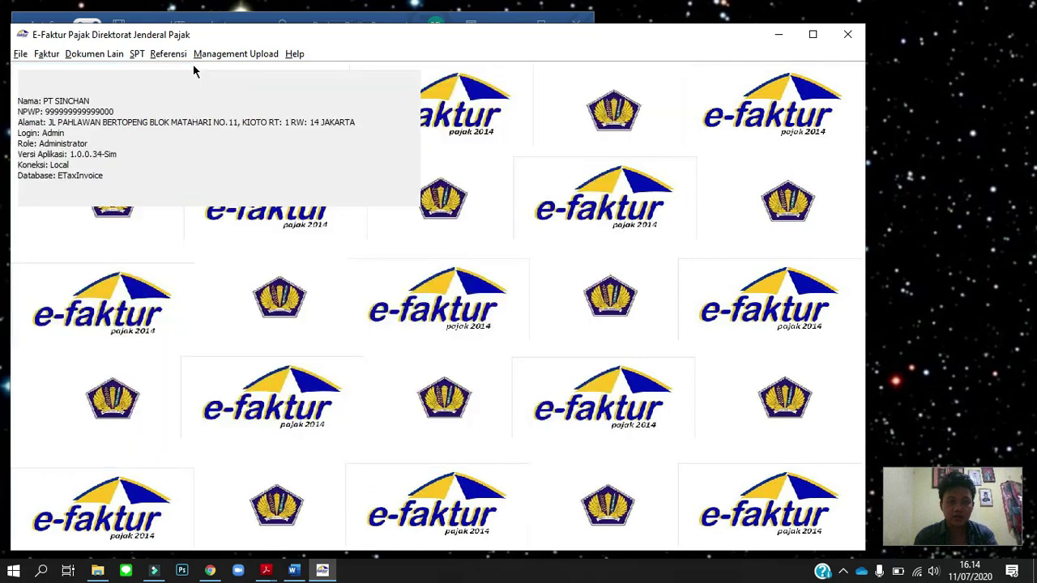
Open Formulir Induk 1111 and review the Bagian II overpayment calculation.
left_click(137, 54)
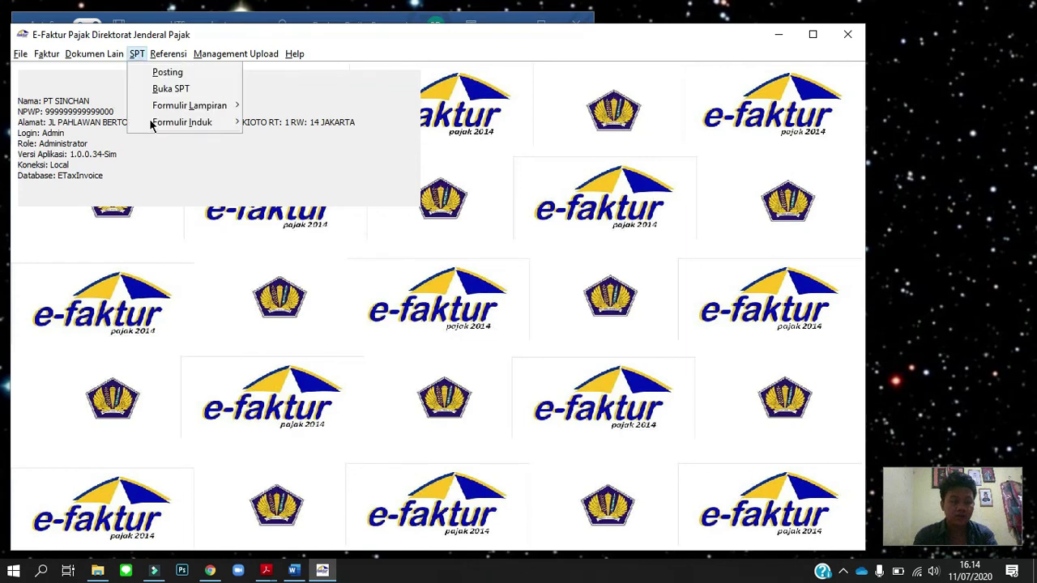
left_click(270, 122)
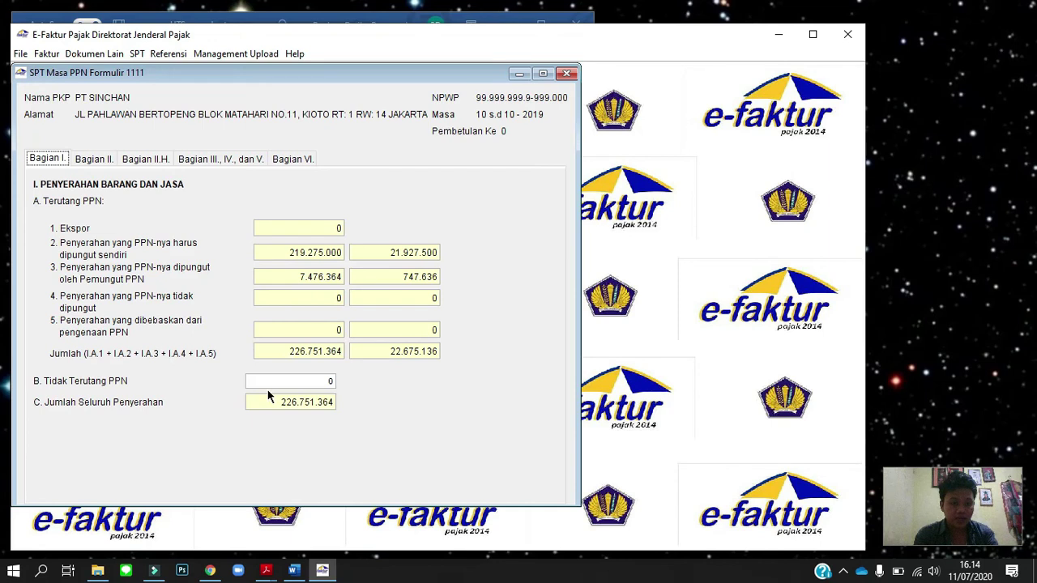
left_click(102, 166)
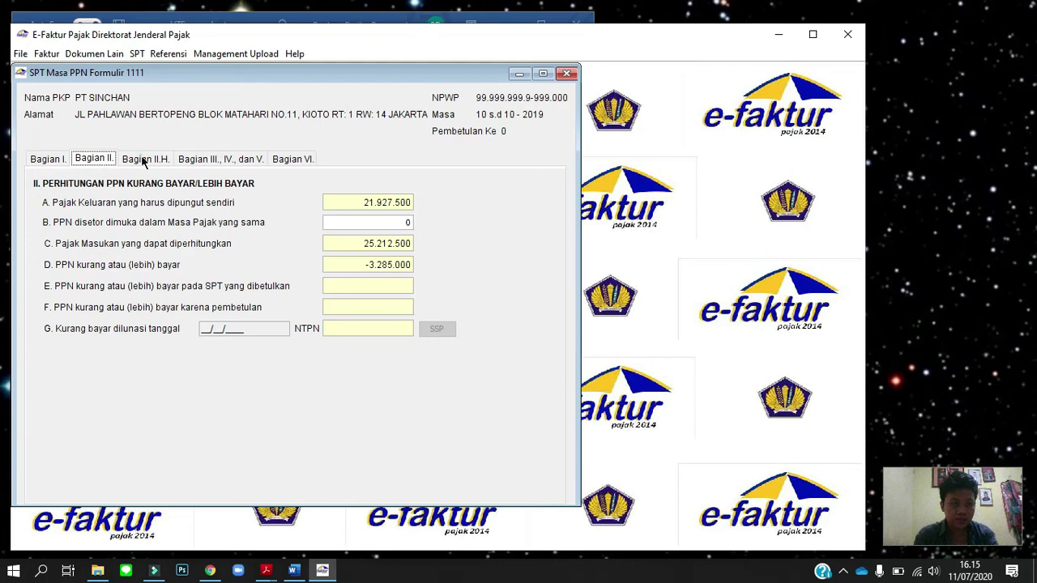
left_click(143, 161)
left_click(108, 159)
In Bagian II.H, tick Butir II.D, Pasal 9 ayat (4b) PPN, and compensation to the next period.
left_click(150, 161)
left_click(102, 219)
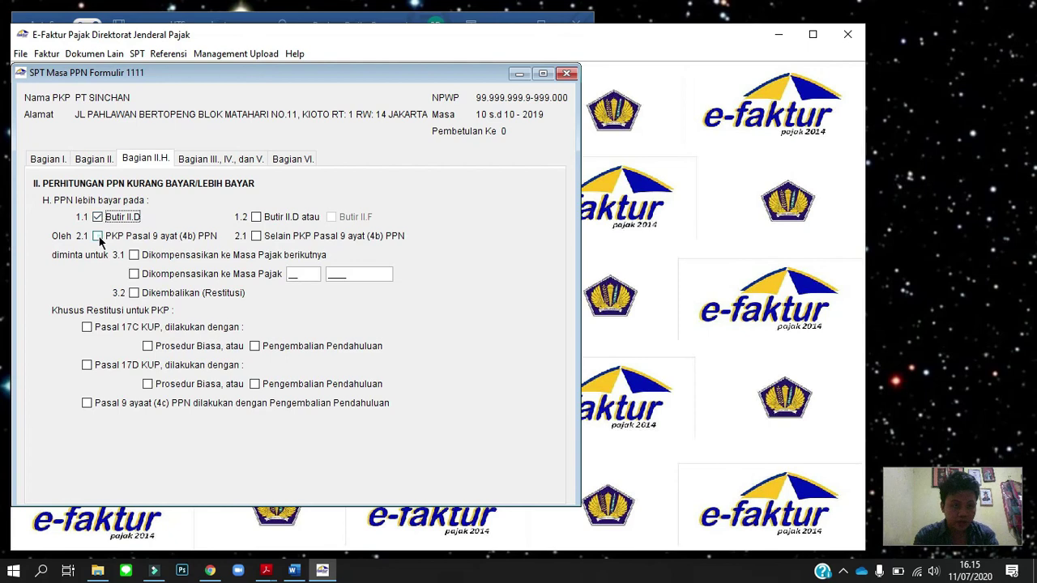
left_click(98, 236)
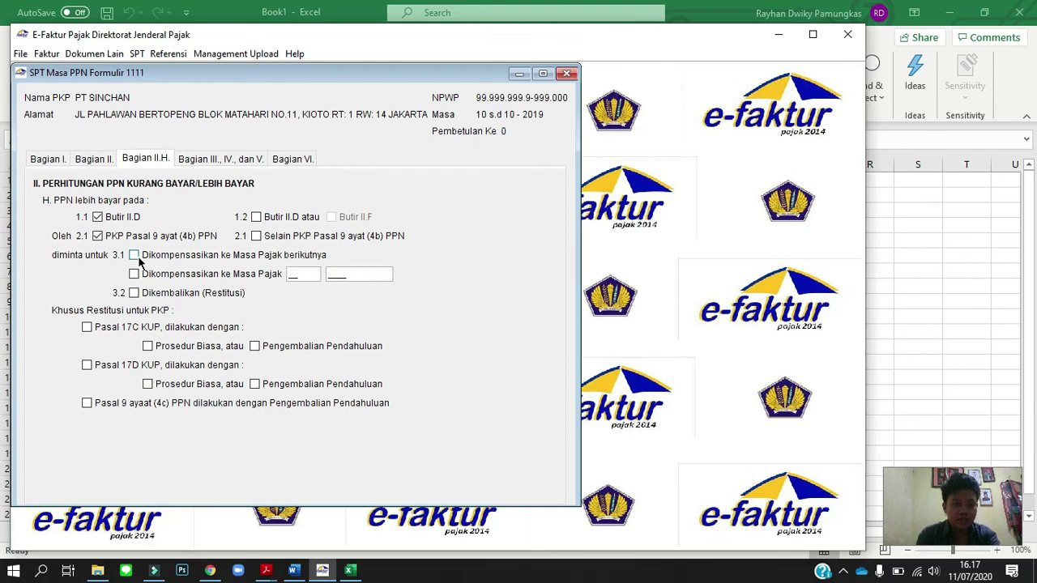
left_click(135, 256)
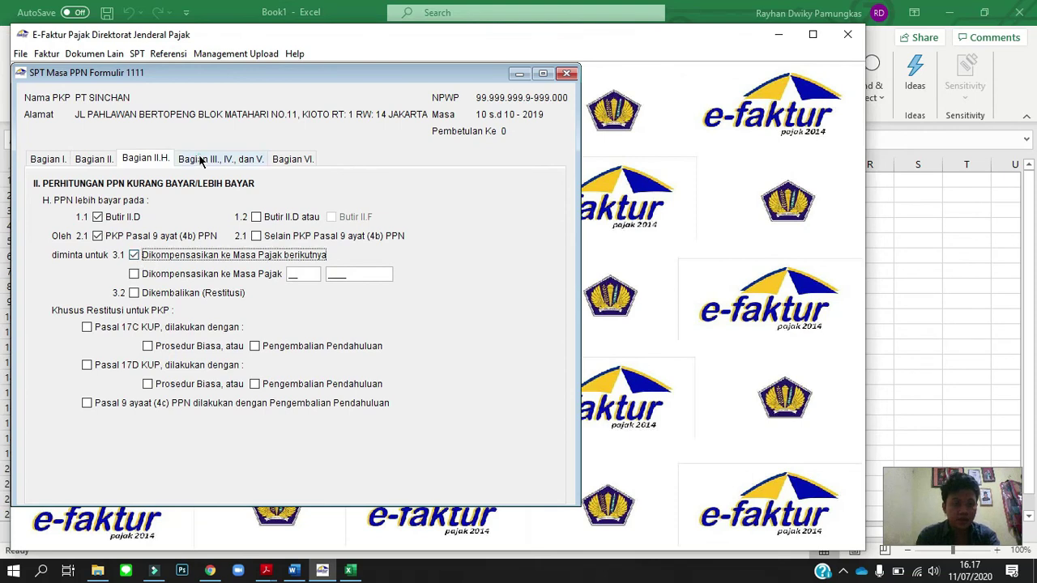
left_click(200, 159)
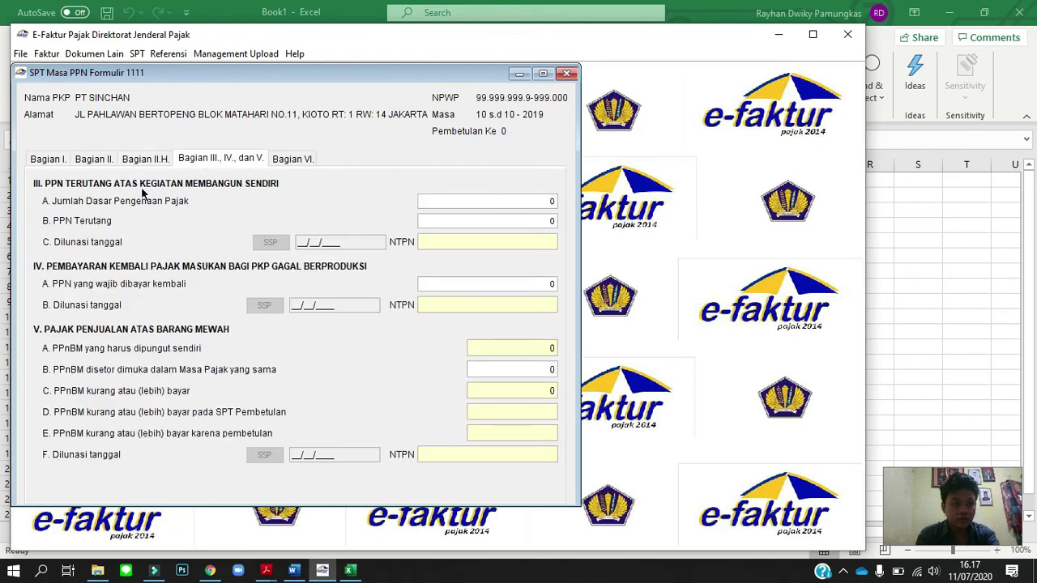
Read the case notes in the Word assignment, then bring the blank Book1 workbook forward.
key("alt+Tab")
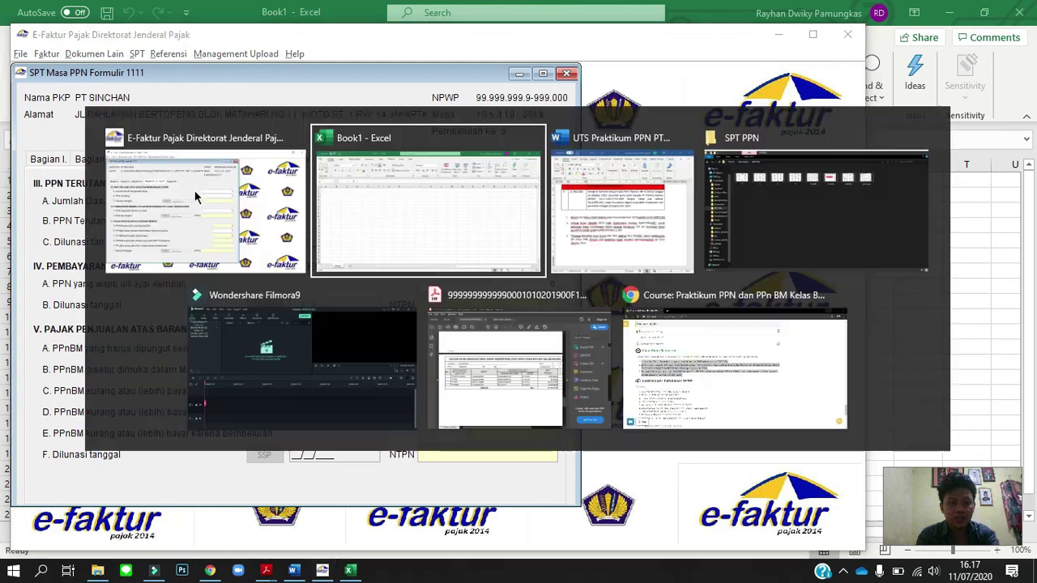
key("alt+Tab")
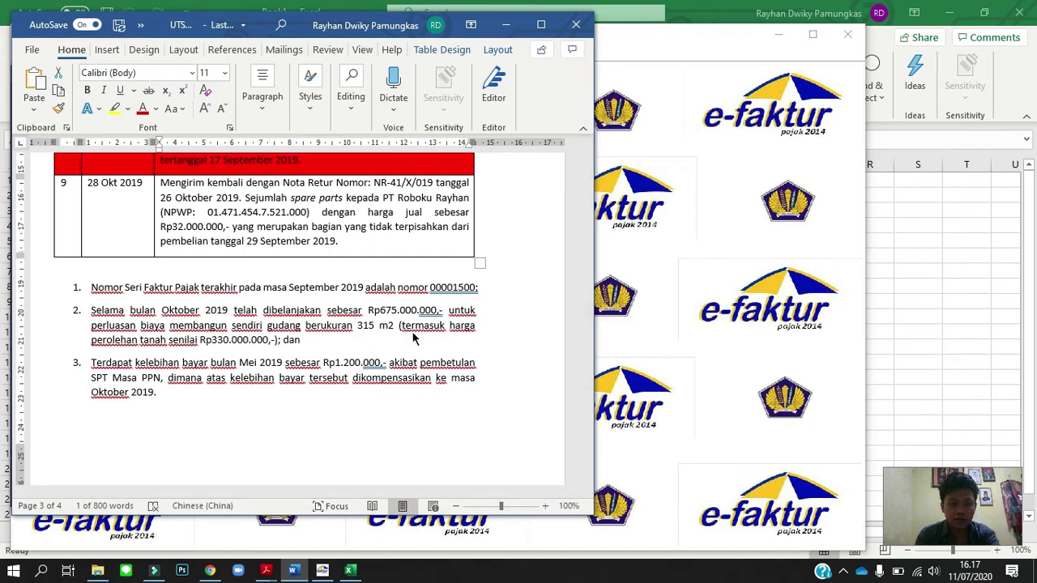
key("alt+Tab")
key("Tab")
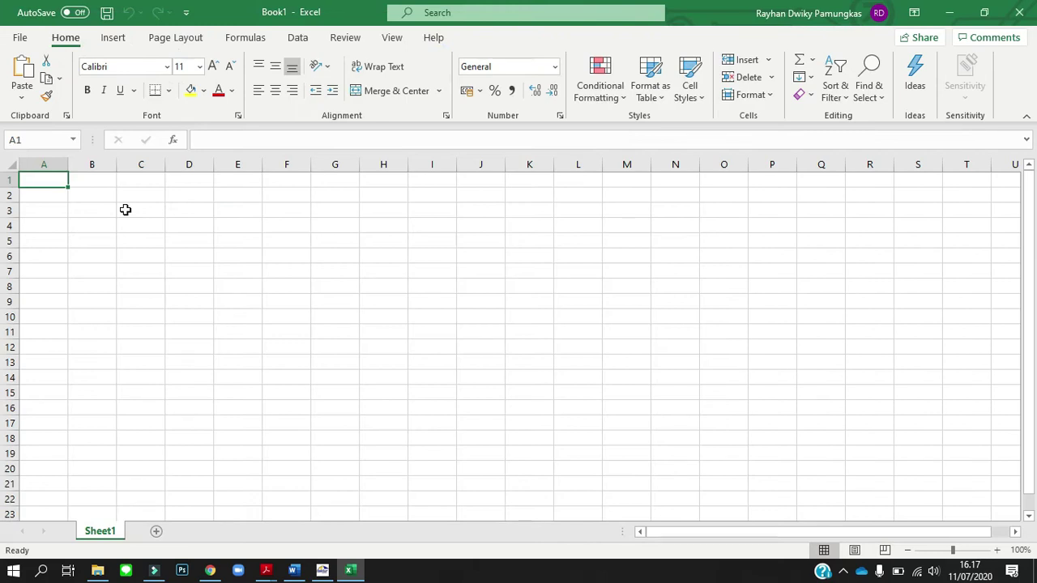
Enter a formula in C3 subtracting 330000000 from 675000000, checking the Word notes for figures.
left_click(125, 210)
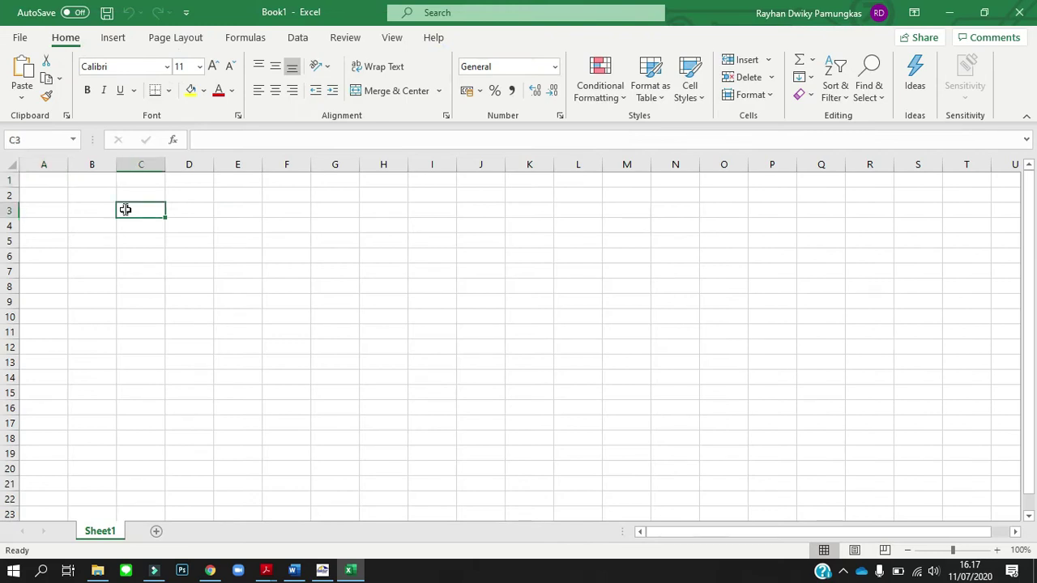
type("=6")
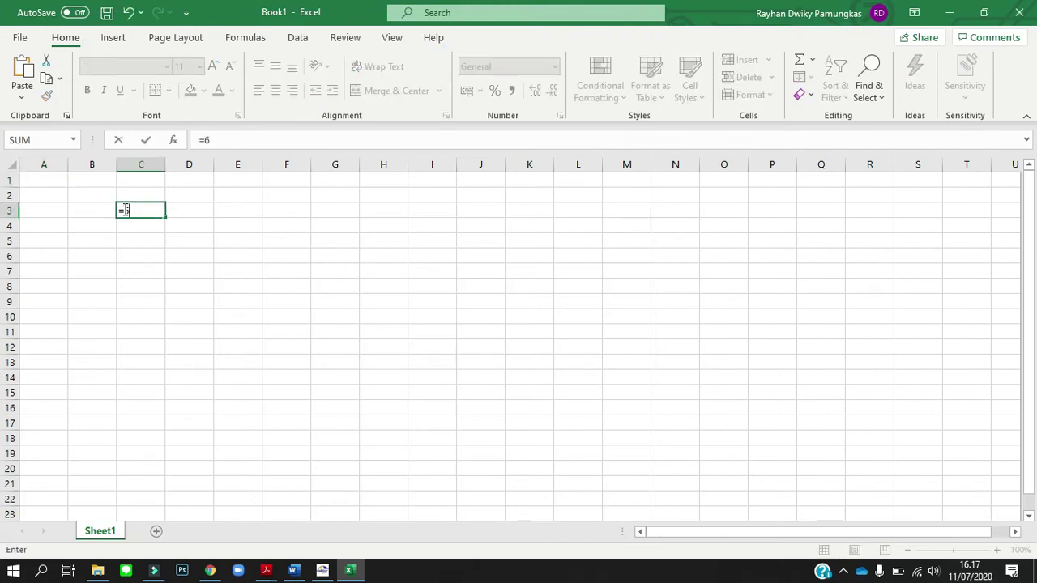
type("75000000-")
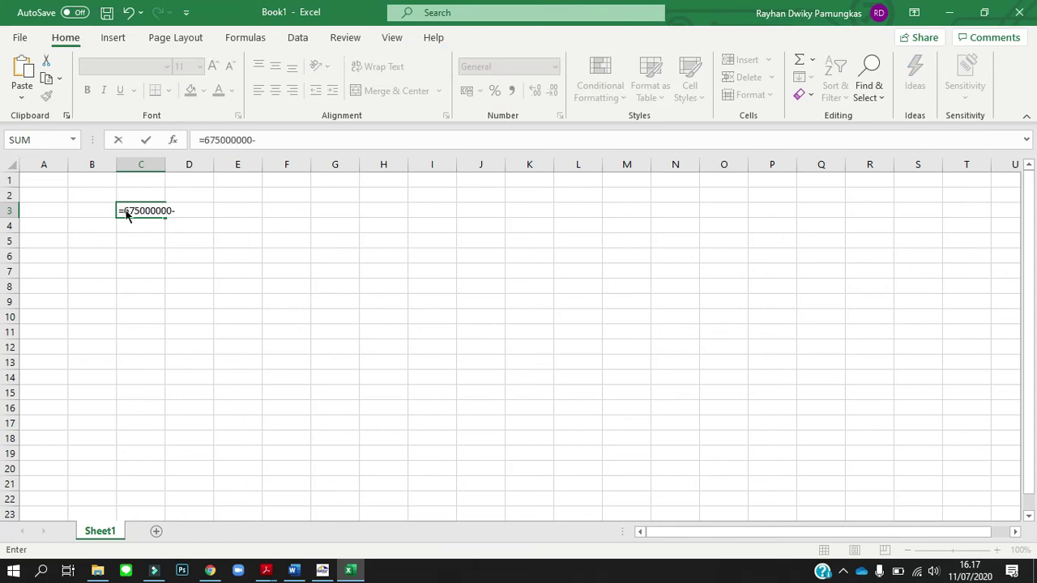
key("alt+Tab")
key("alt+Tab")
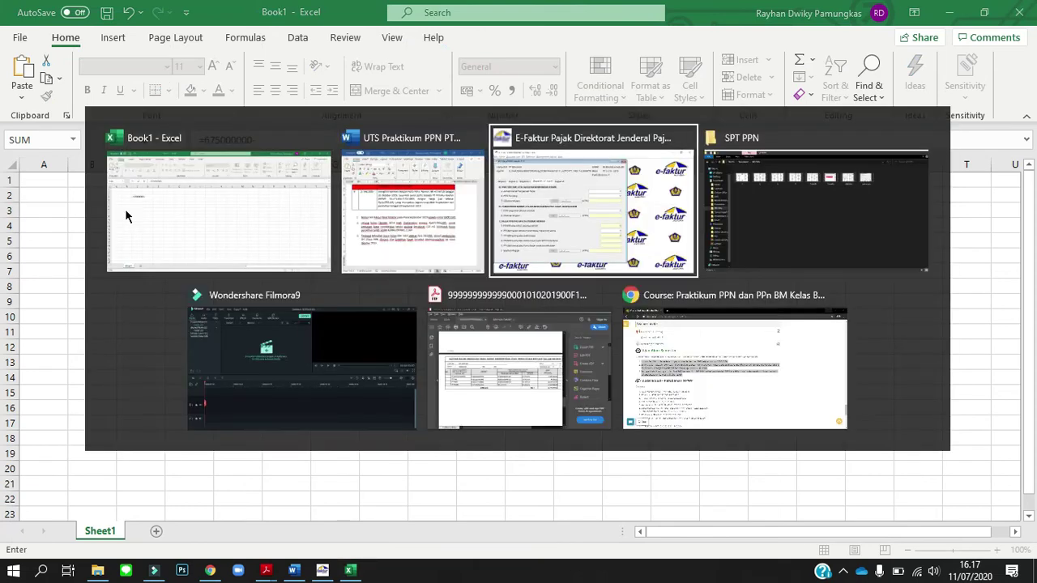
key("alt+Tab")
key("alt+Tab")
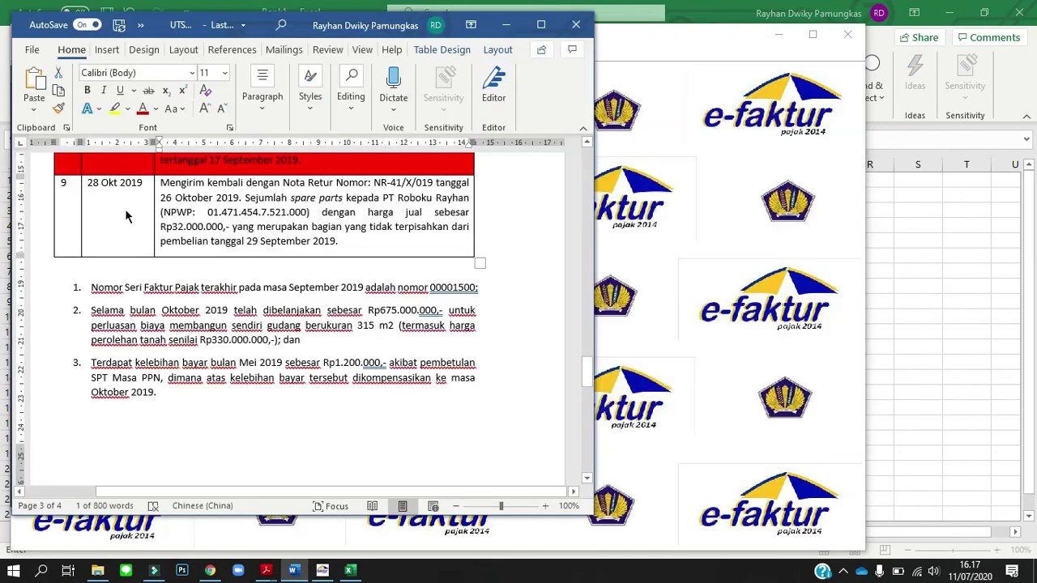
key("alt+Tab")
key("alt+Tab")
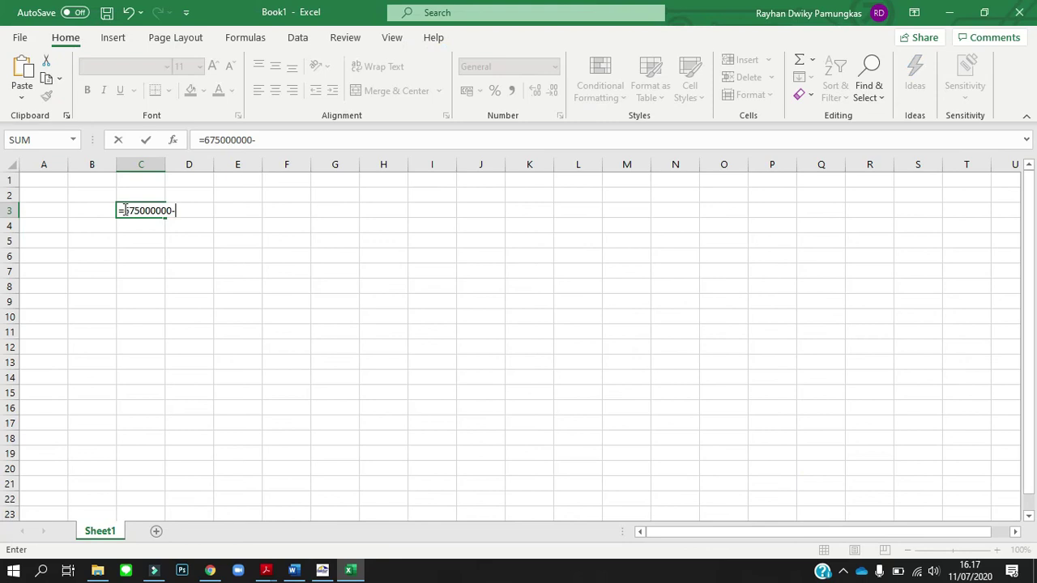
type("330")
key("Return")
key("Up")
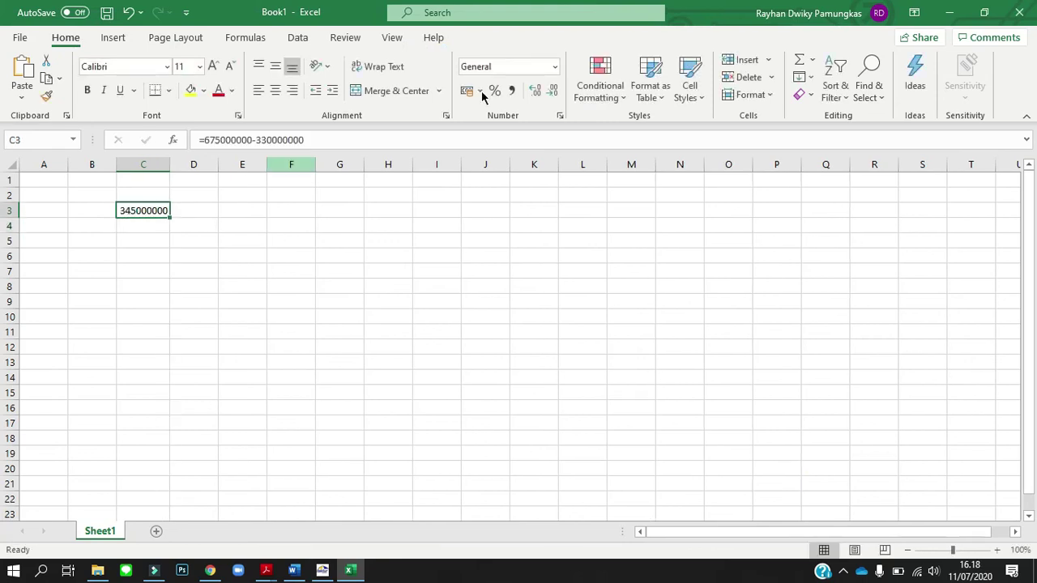
Format C3 as rupiah Accounting with no decimal places.
left_click(467, 93)
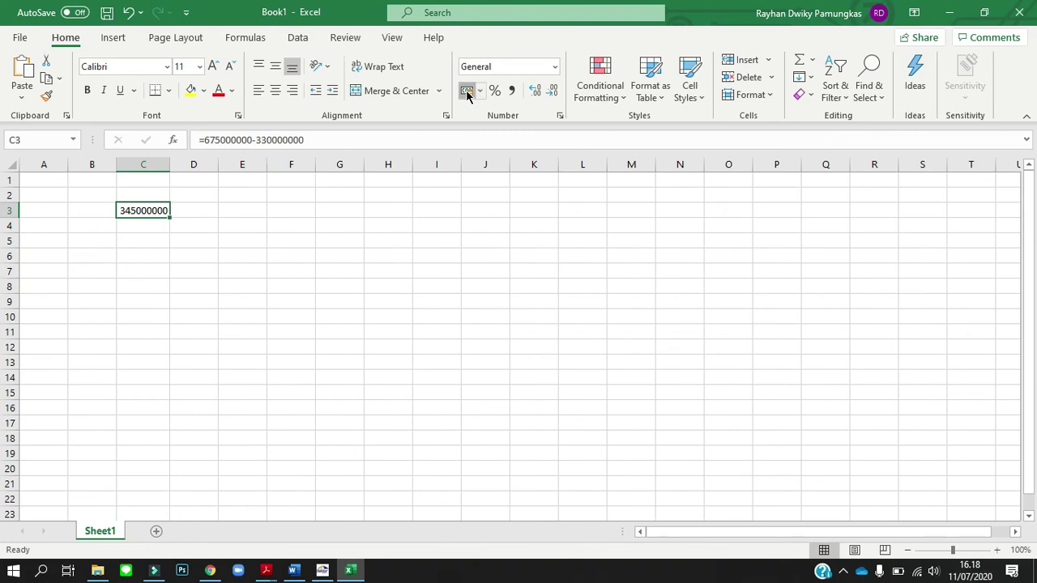
left_click(551, 92)
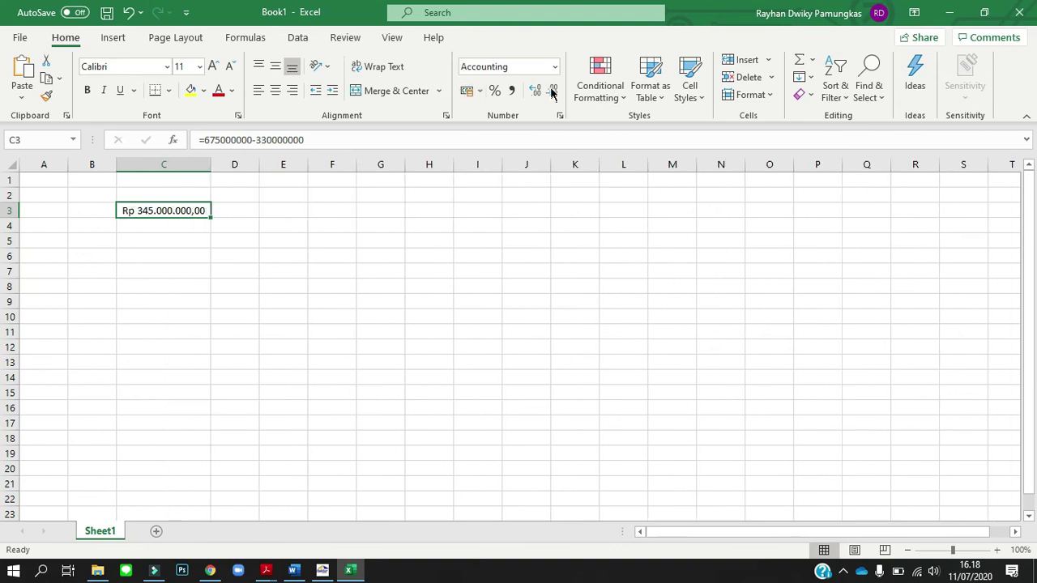
left_click(551, 93)
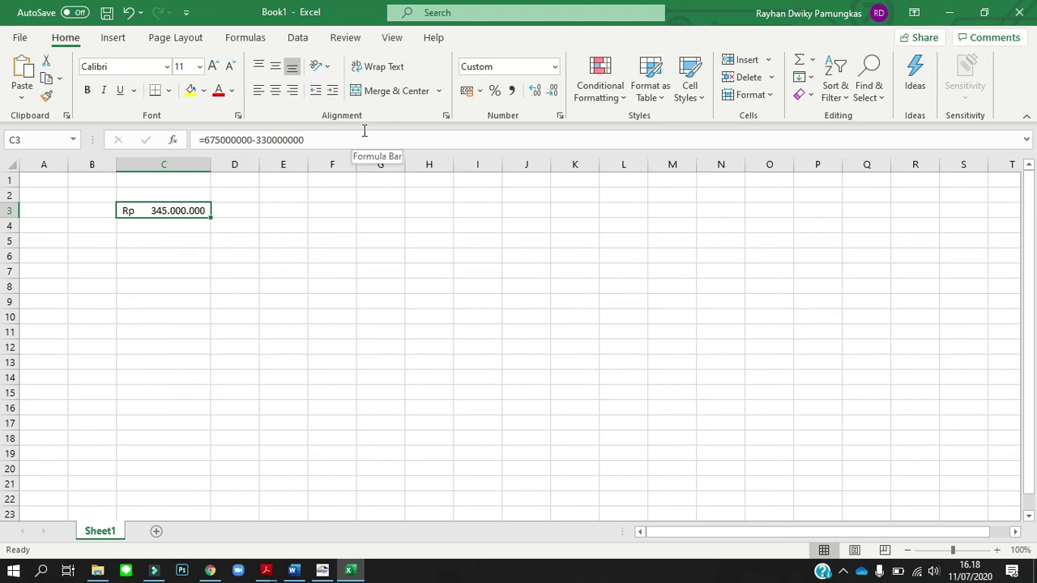
left_click(341, 140)
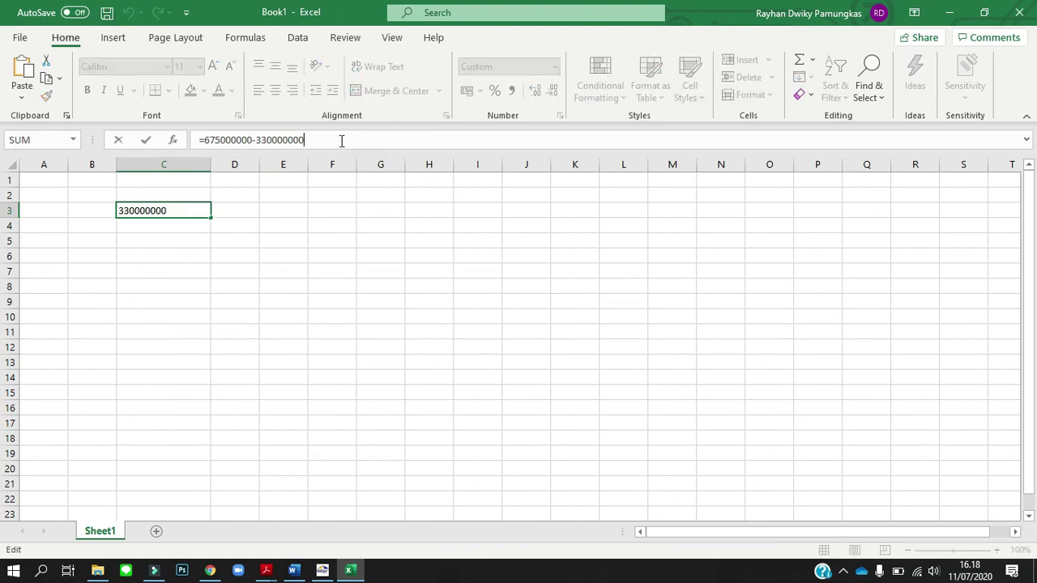
type(")")
key("Left")
key("Left")
key("Left")
key("Left")
key("Home")
key("Right")
type("(")
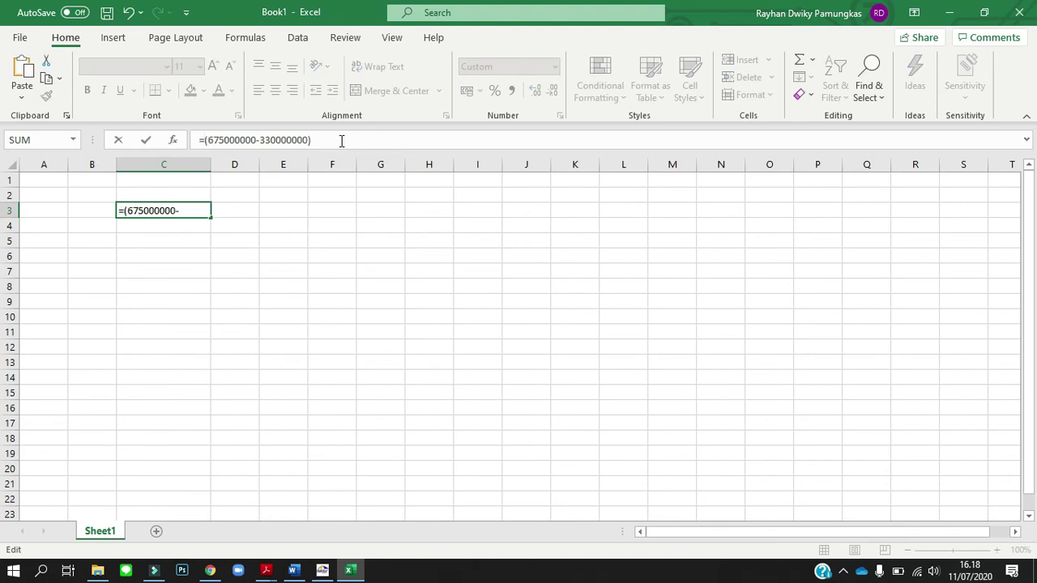
key("End")
type("*20")
key("Return")
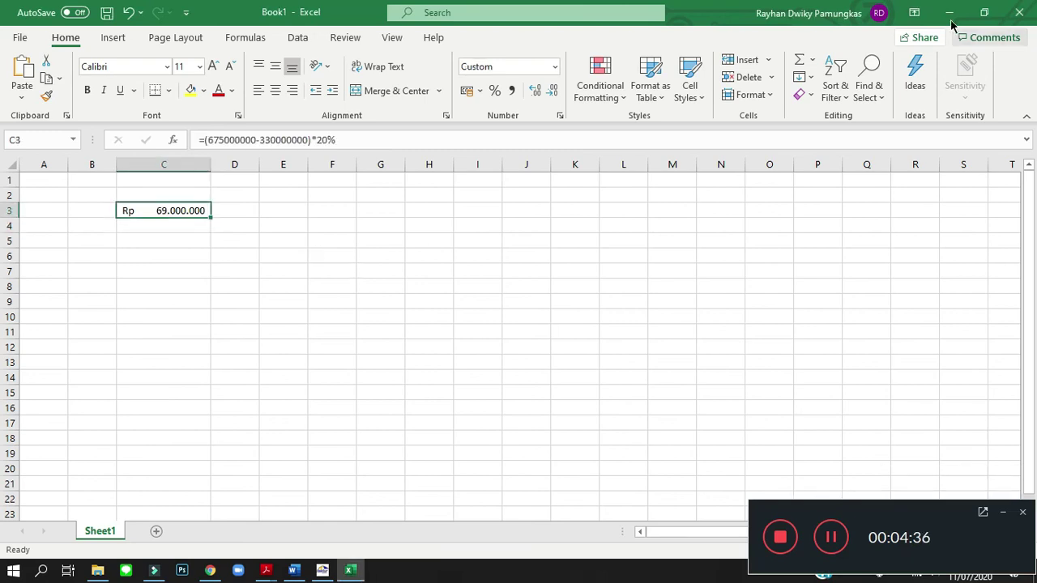
left_click(949, 12)
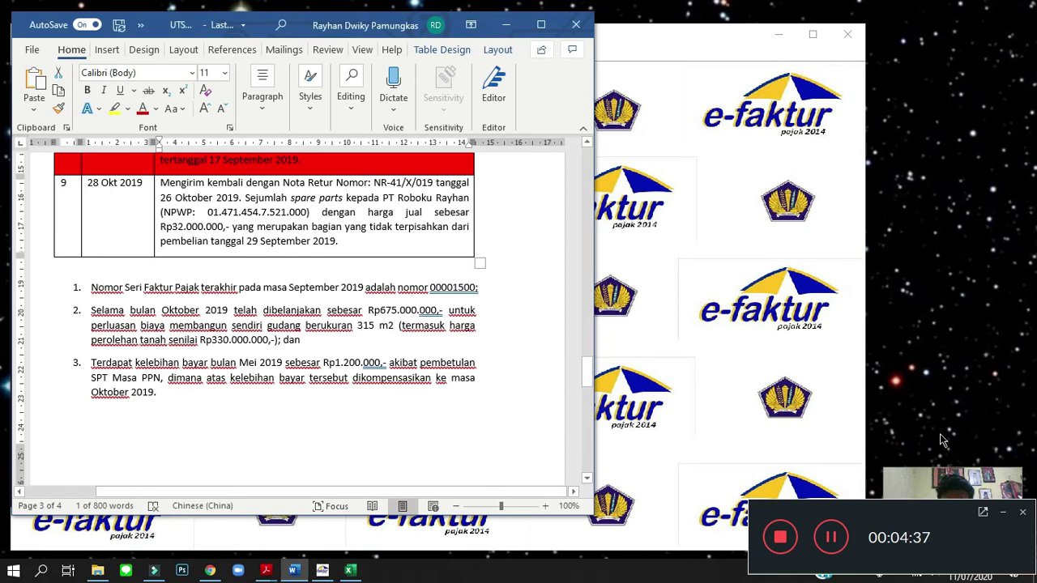
Enter 69000000 as the Bagian III self-construction DPP, giving PPN Terutang 6.900.000, and open its SSP list.
left_click(676, 408)
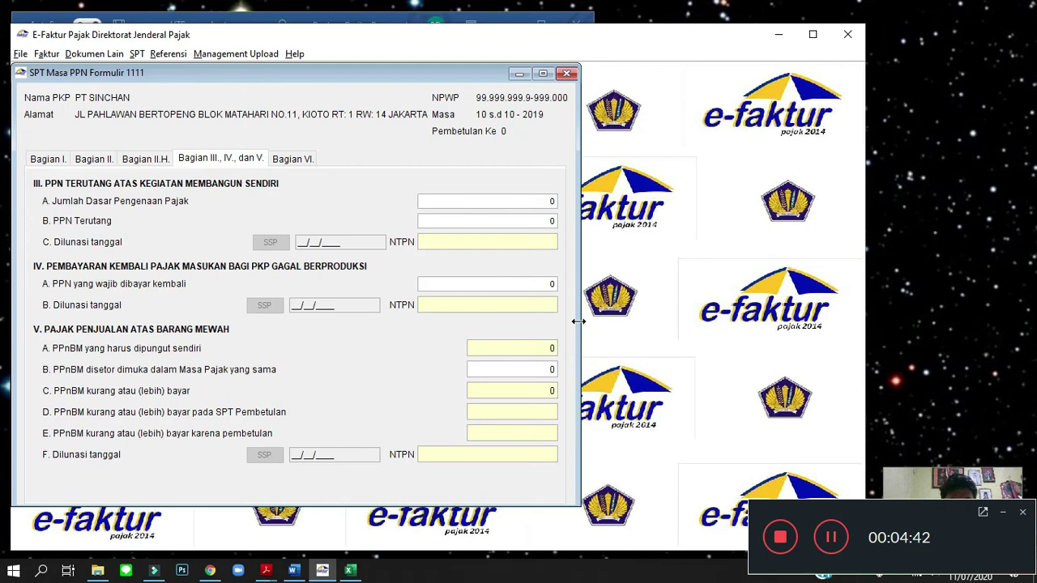
left_click(547, 202)
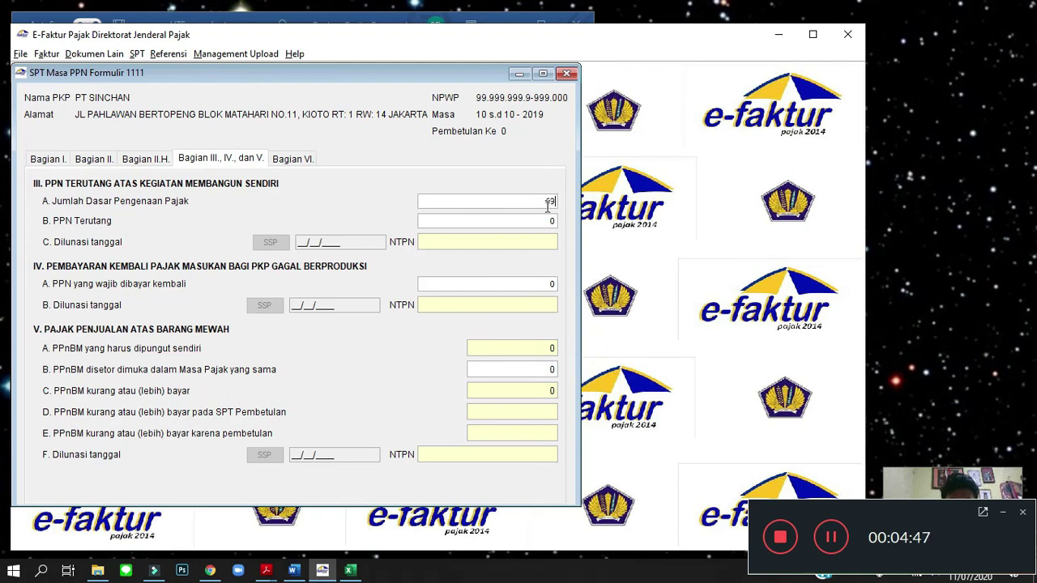
type("69000000")
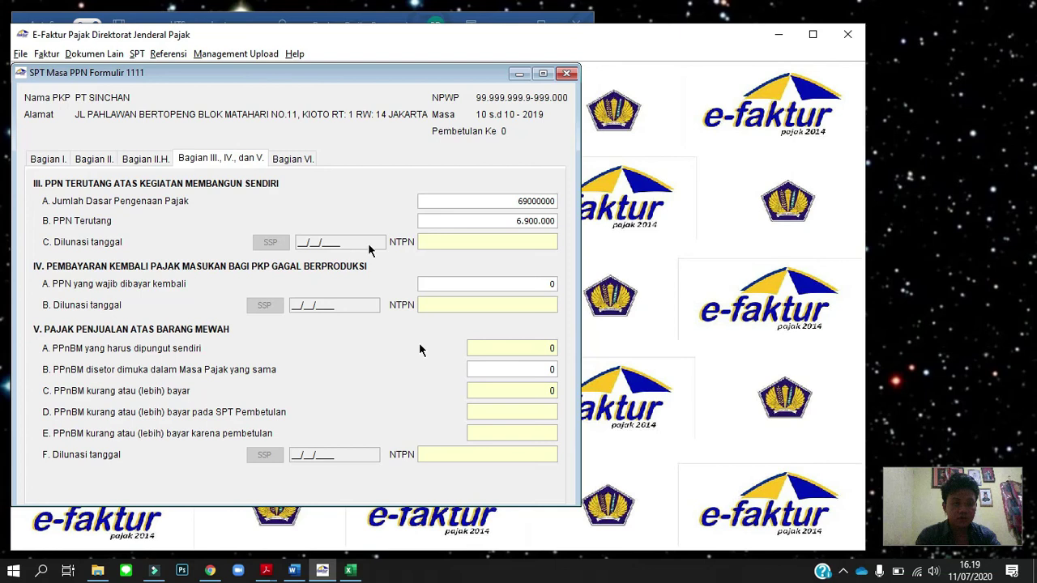
left_click(368, 245)
left_click(269, 243)
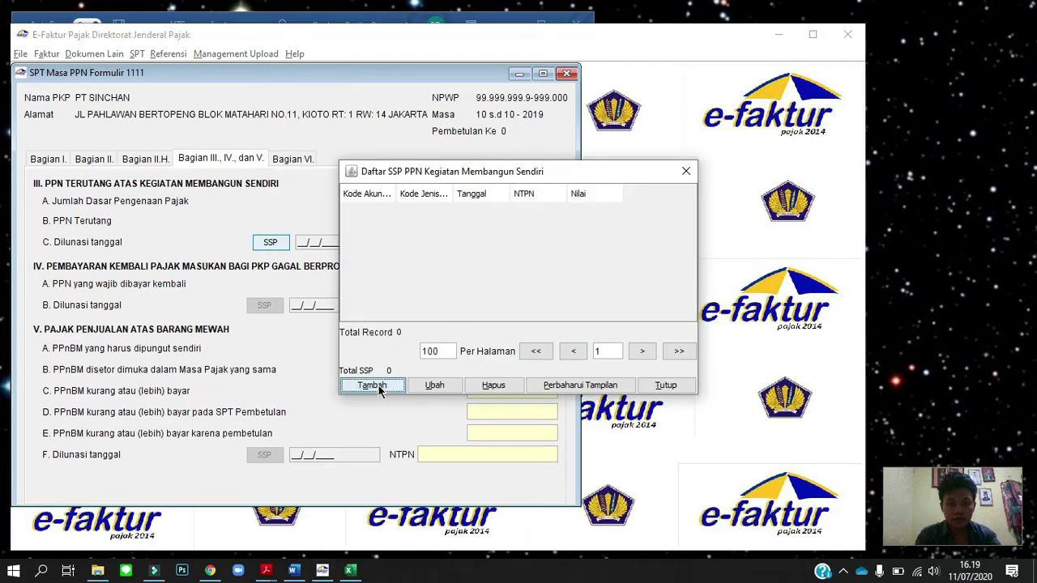
Add an SSP payment with tax type 411211, deposit code 103, dated 29/10/2019.
left_click(371, 386)
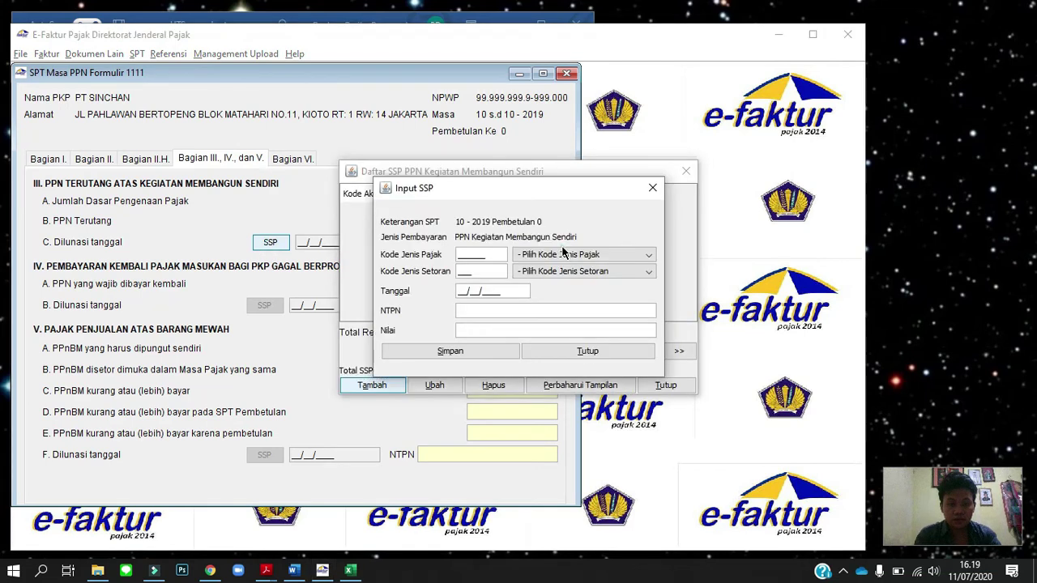
left_click(567, 254)
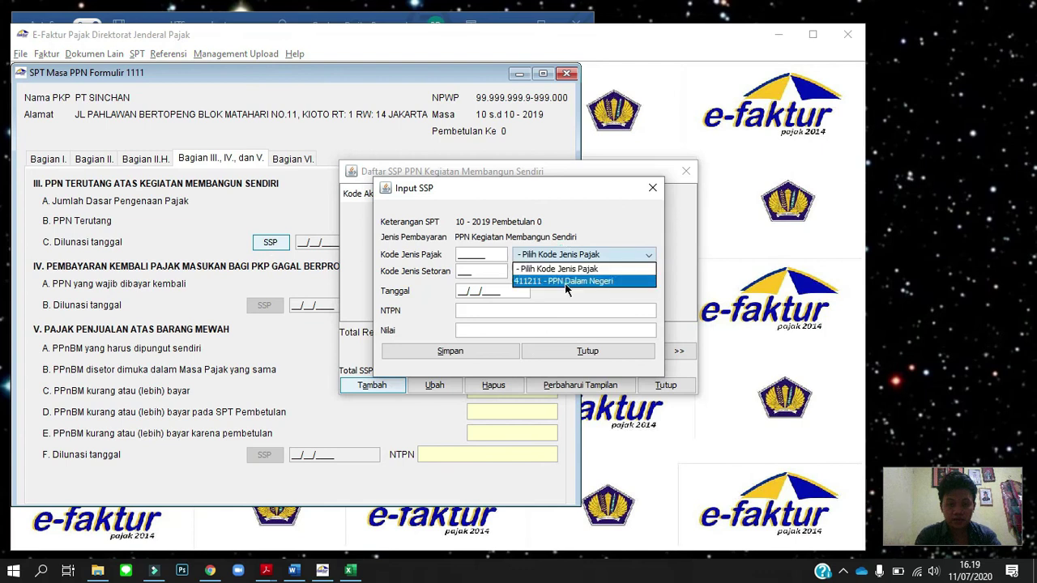
left_click(566, 281)
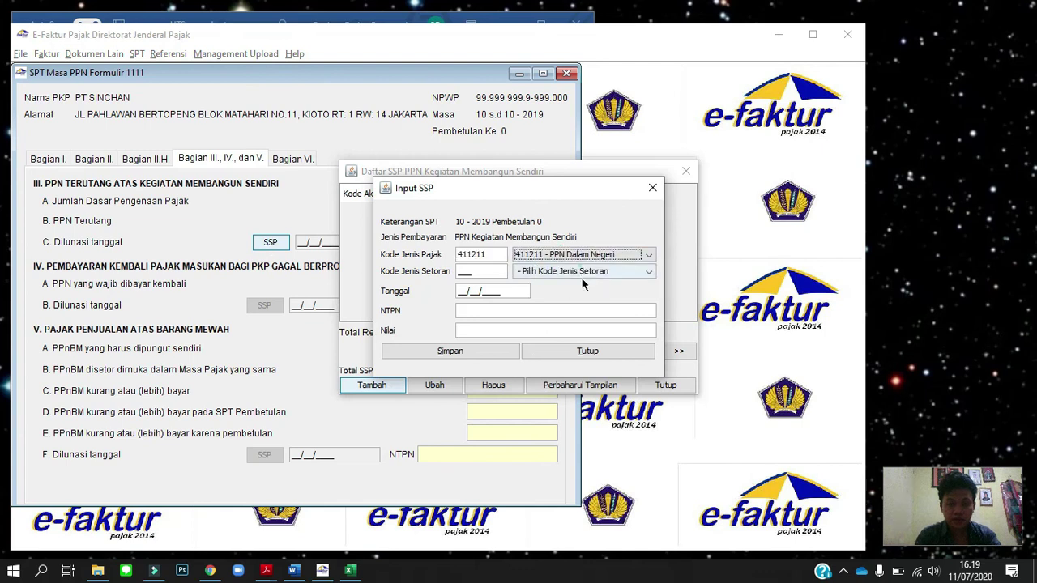
left_click(580, 277)
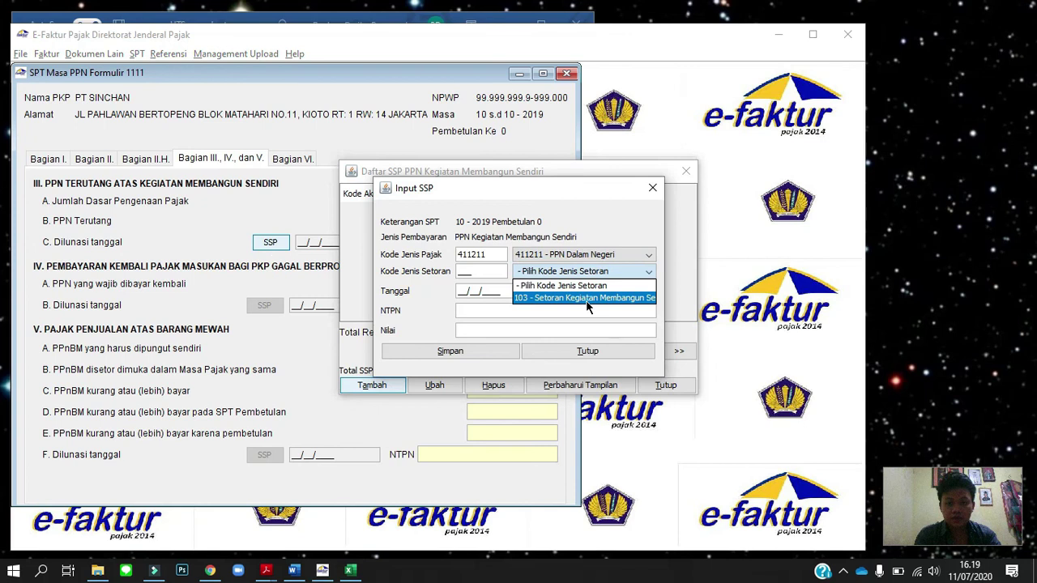
left_click(586, 298)
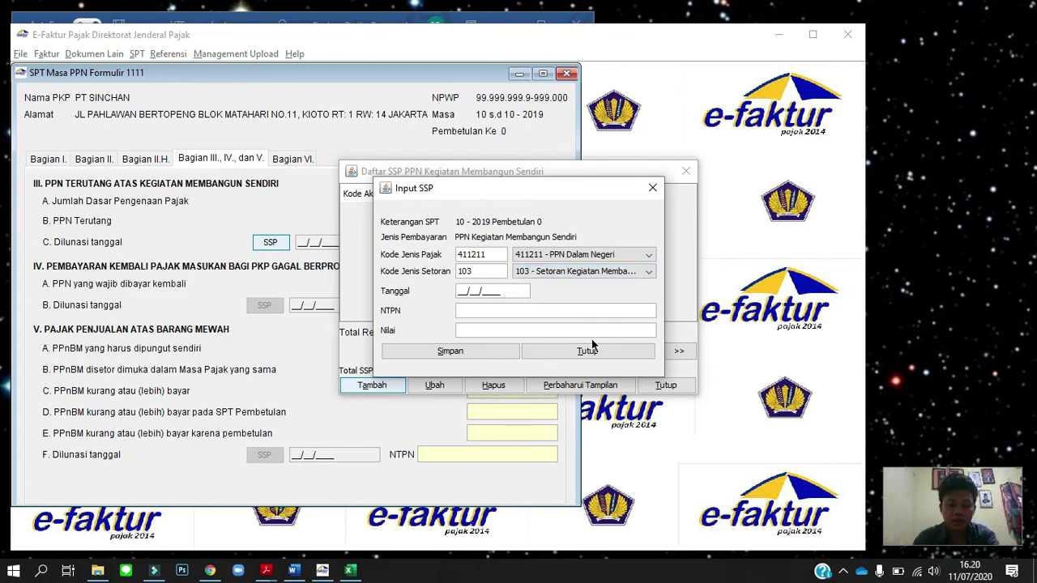
type("29/")
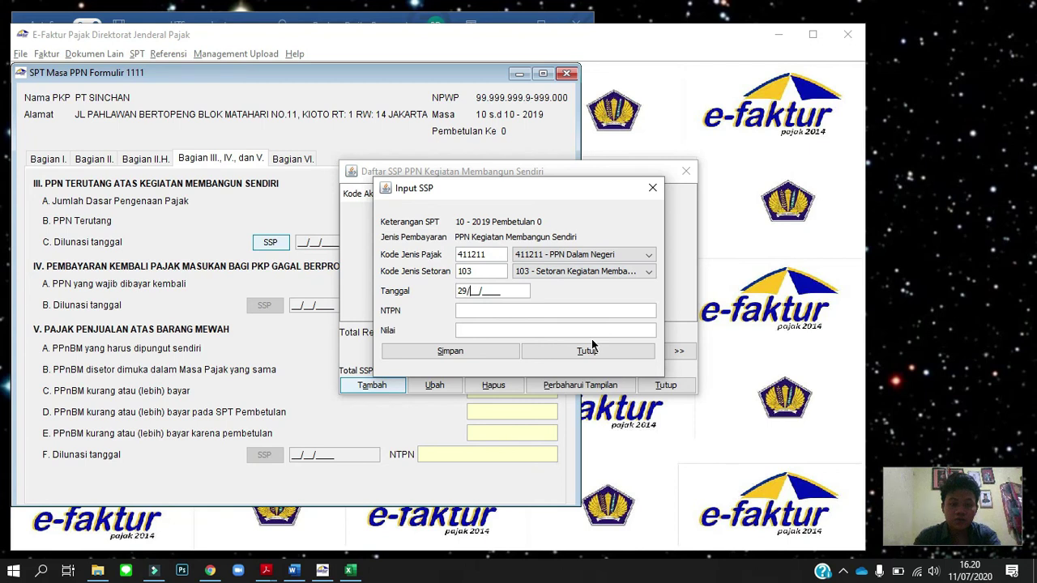
type("10/20")
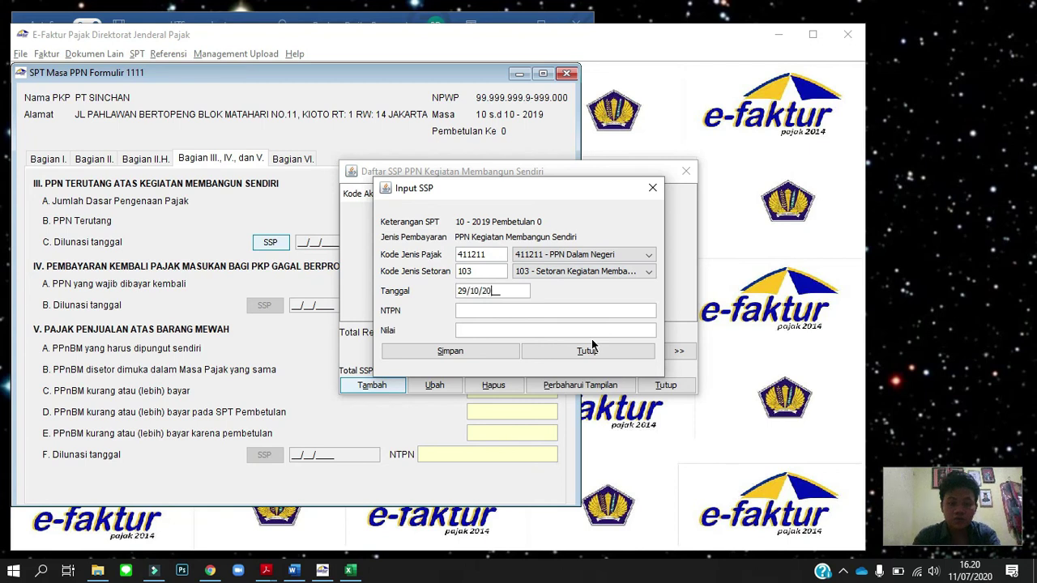
type("19")
key("Tab")
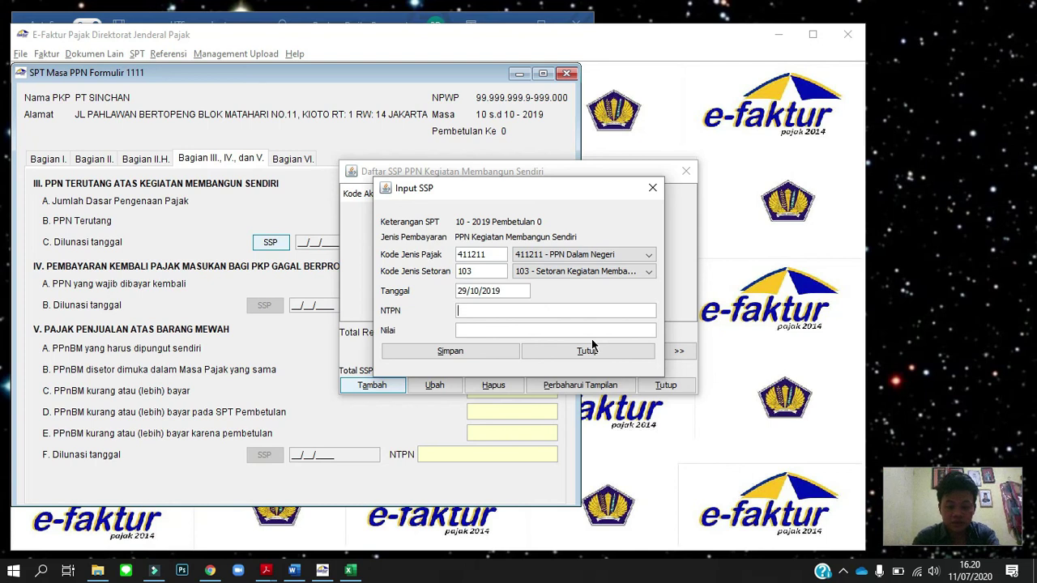
Enter the payment's NTPN and amount 6.900.000, save it, and close the SSP list.
type("38FHGRYS")
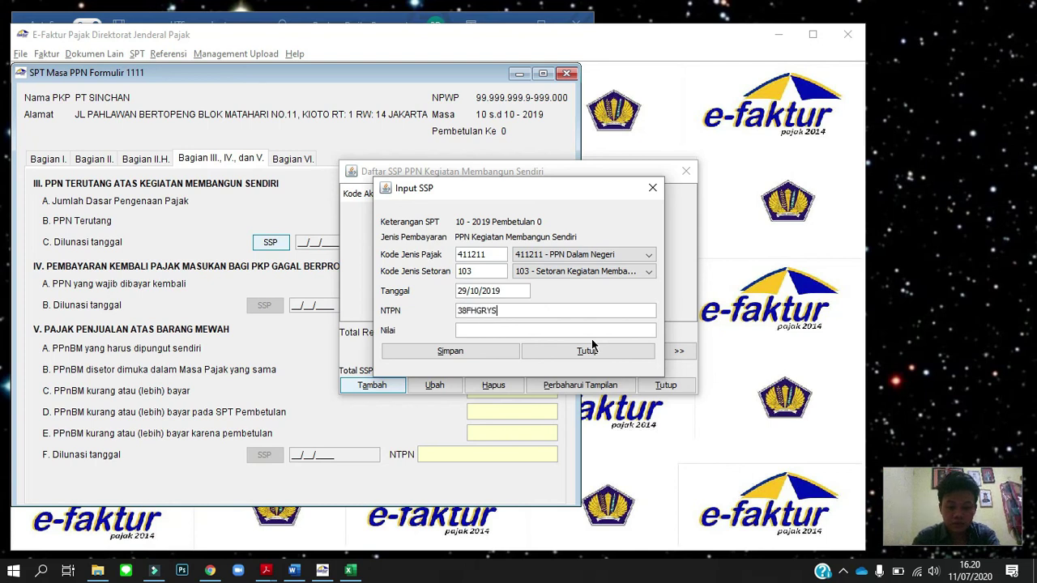
type("HYET1236H")
left_click(526, 334)
type("6")
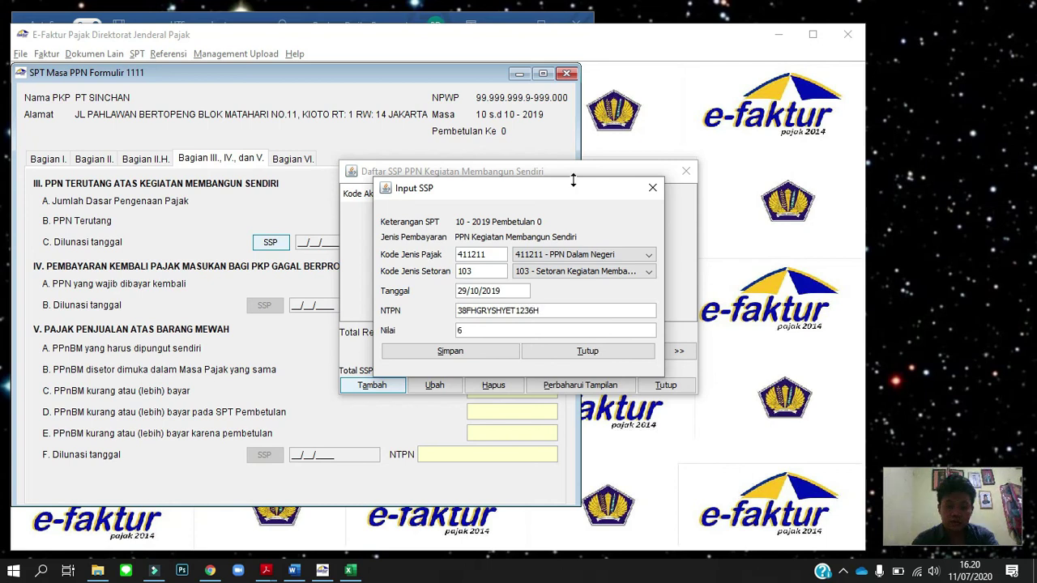
key("BackSpace")
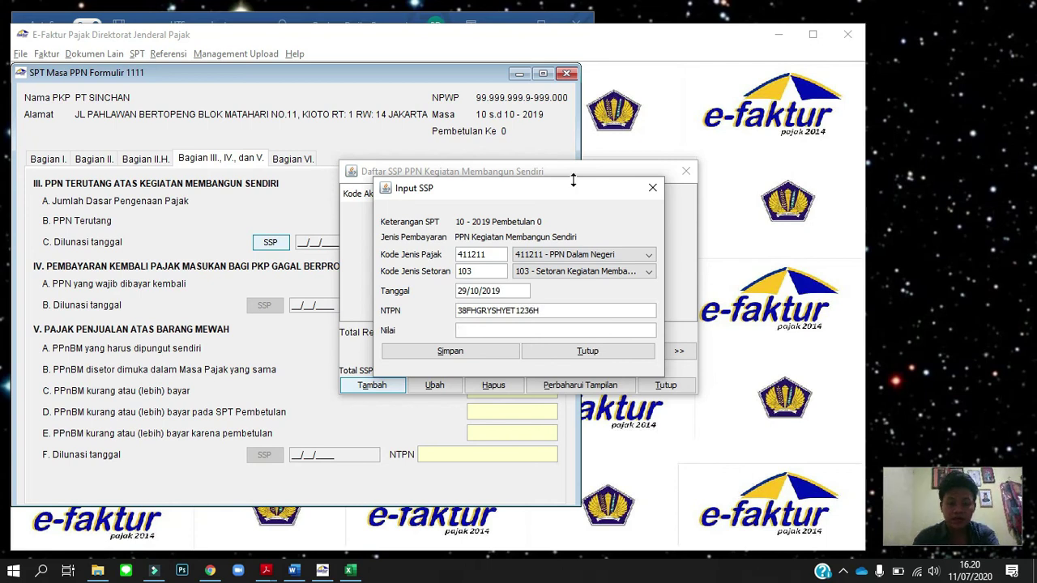
type("6.900.")
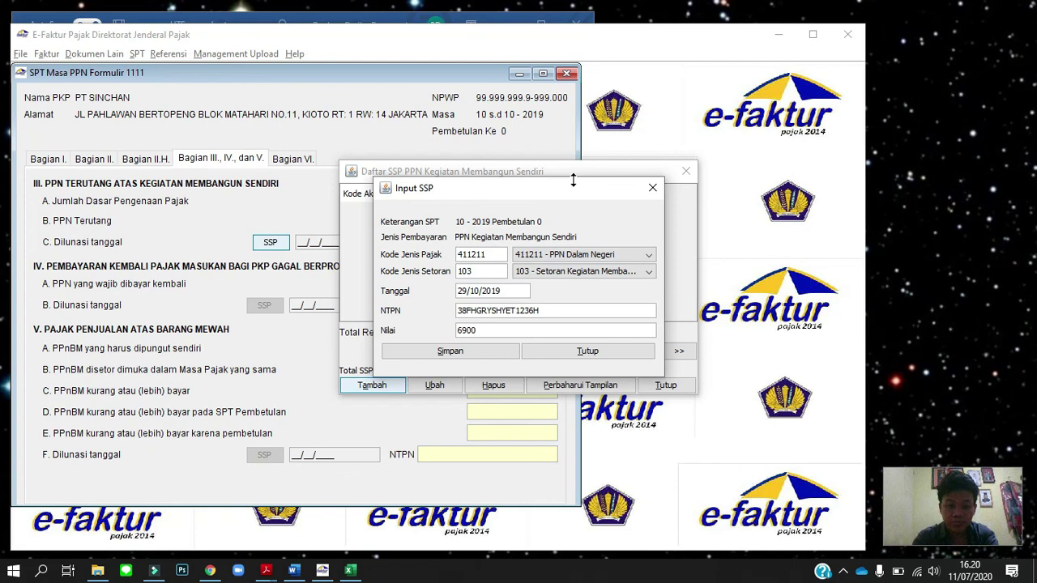
type("000")
key("Tab")
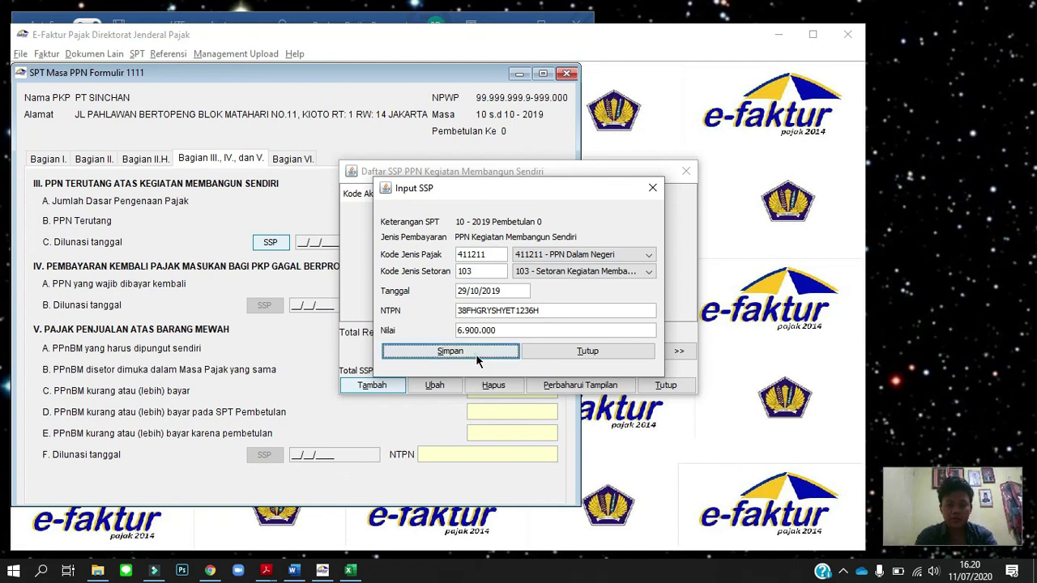
left_click(475, 353)
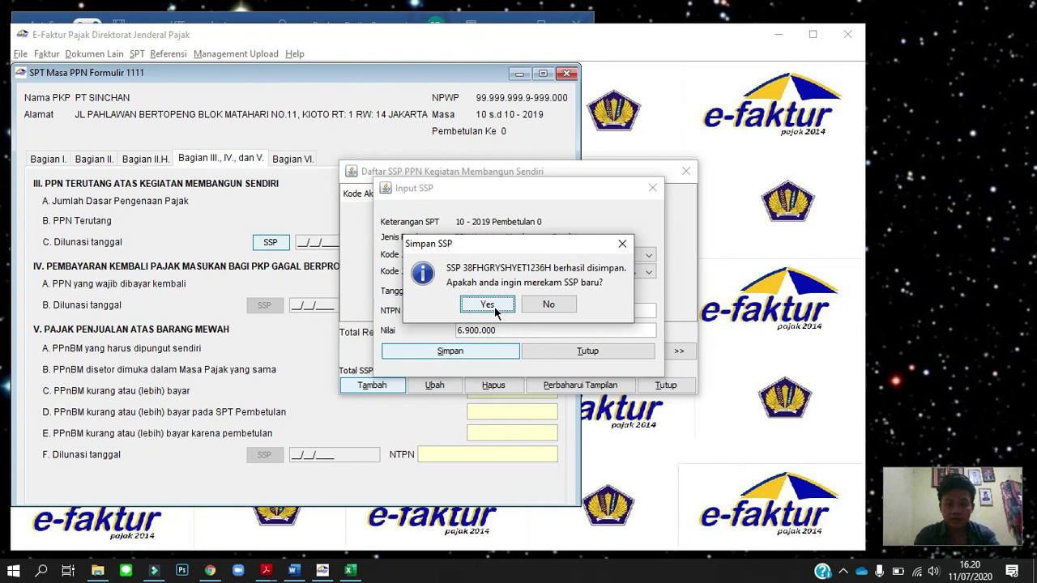
left_click(557, 305)
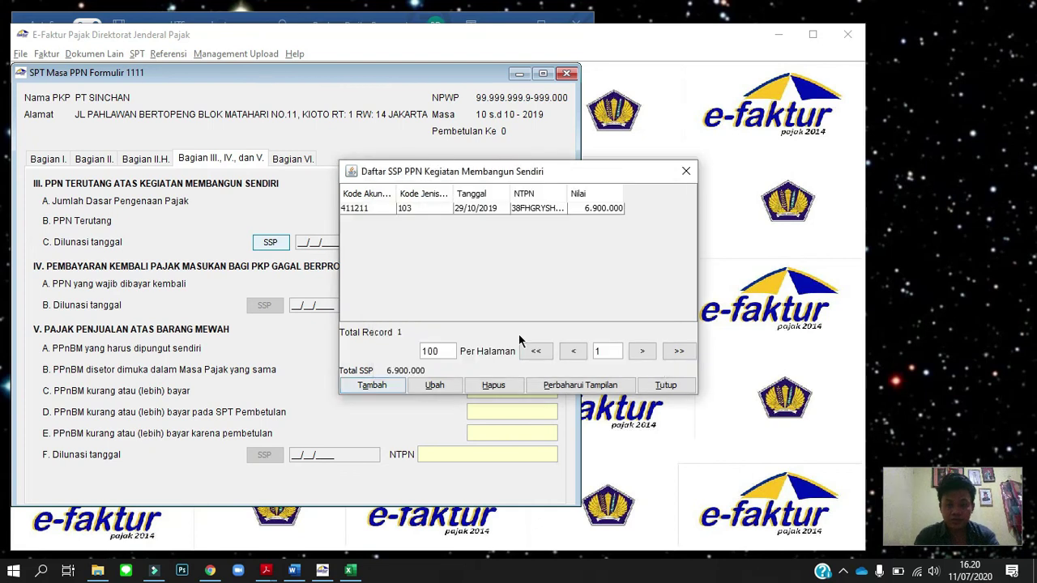
left_click(665, 387)
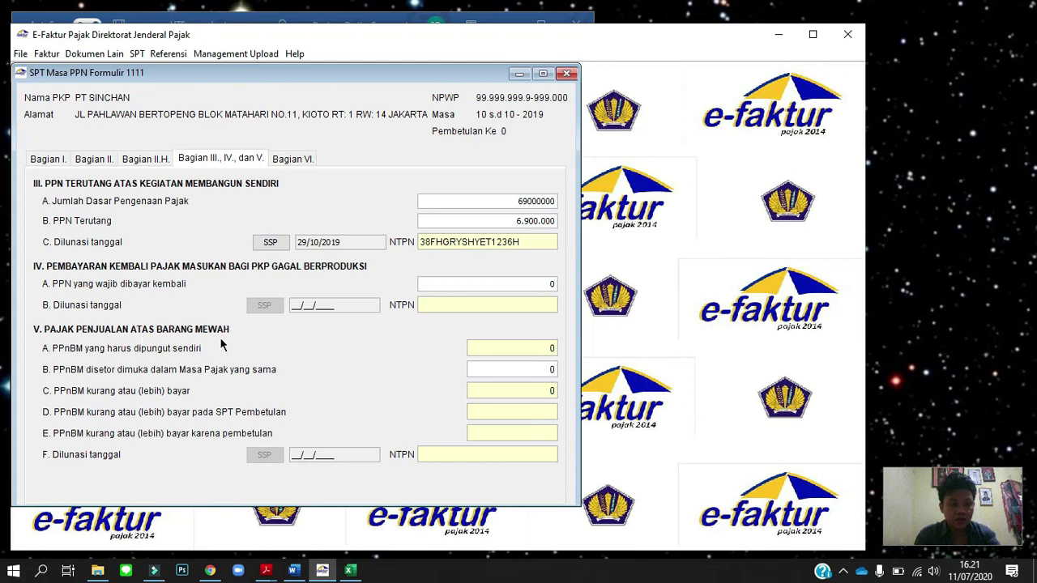
Show Bagian VI Kelengkapan SPT, listing Formulir 1111 AB, A2, B1 and B2 as attached.
left_click(290, 161)
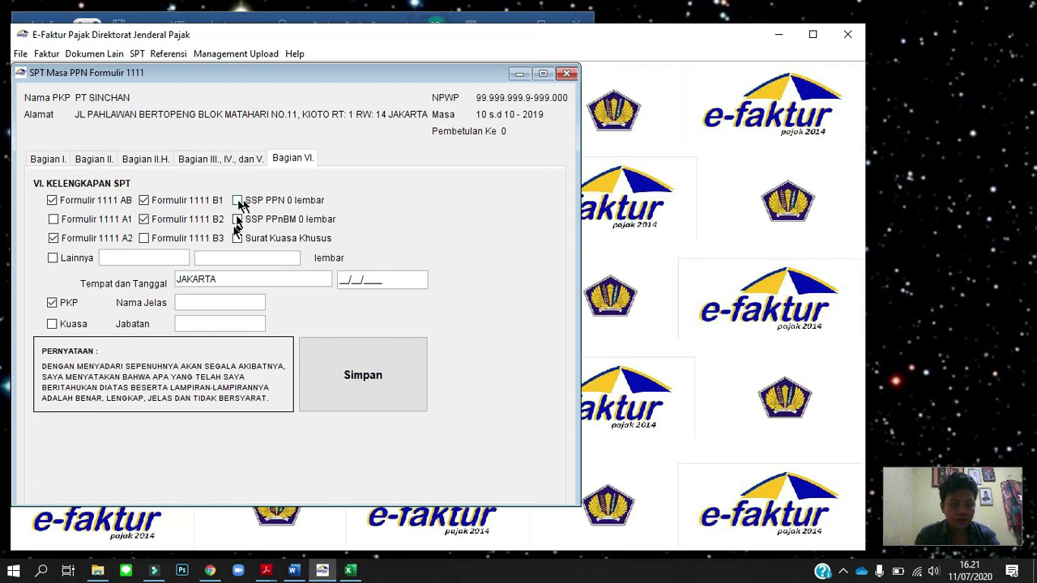
Mark the SSP PPN attachment as included and enter signing date 10/11/2019.
left_click(238, 201)
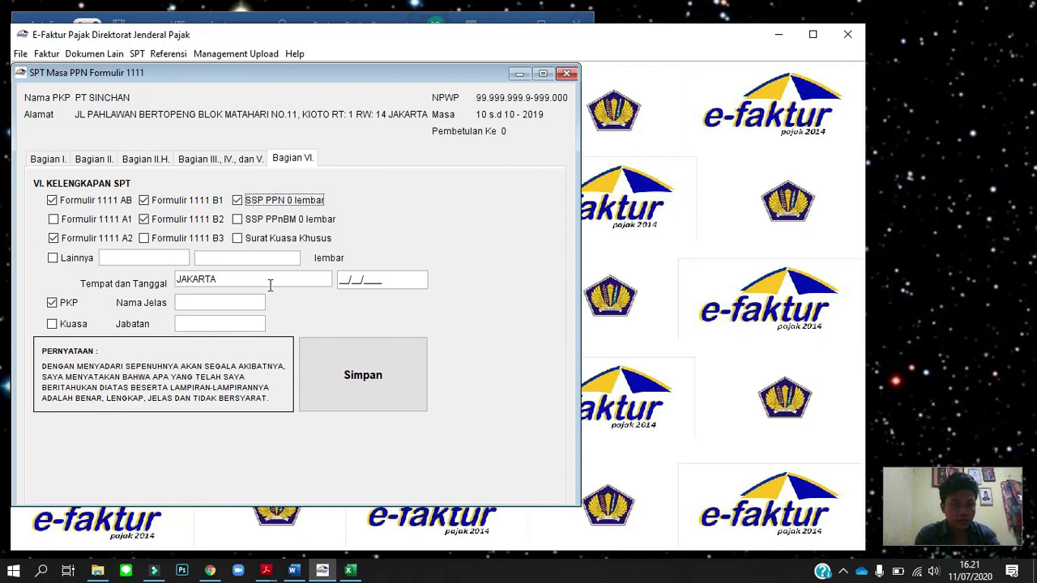
left_click(378, 279)
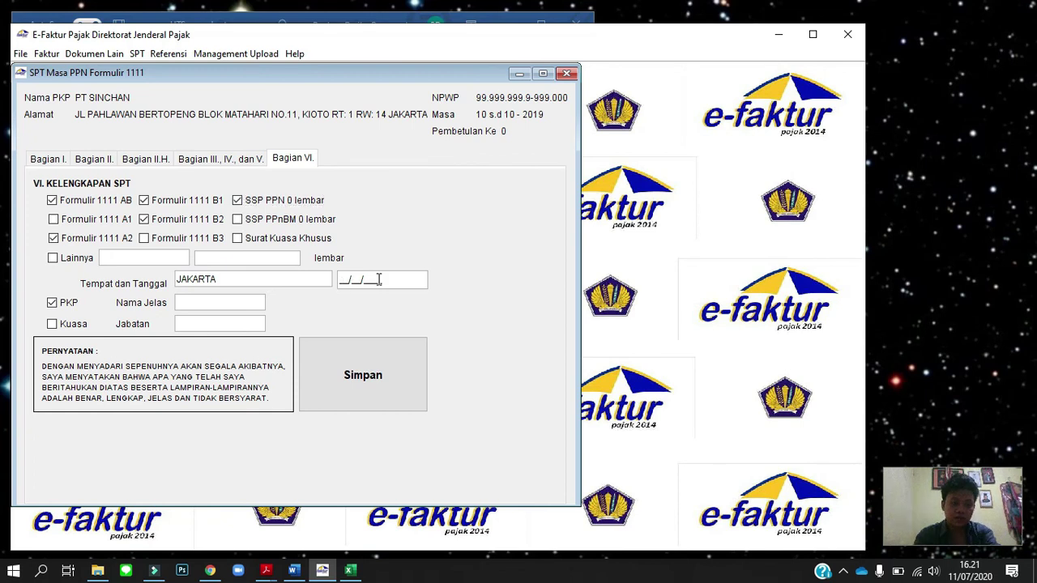
type("10/11/")
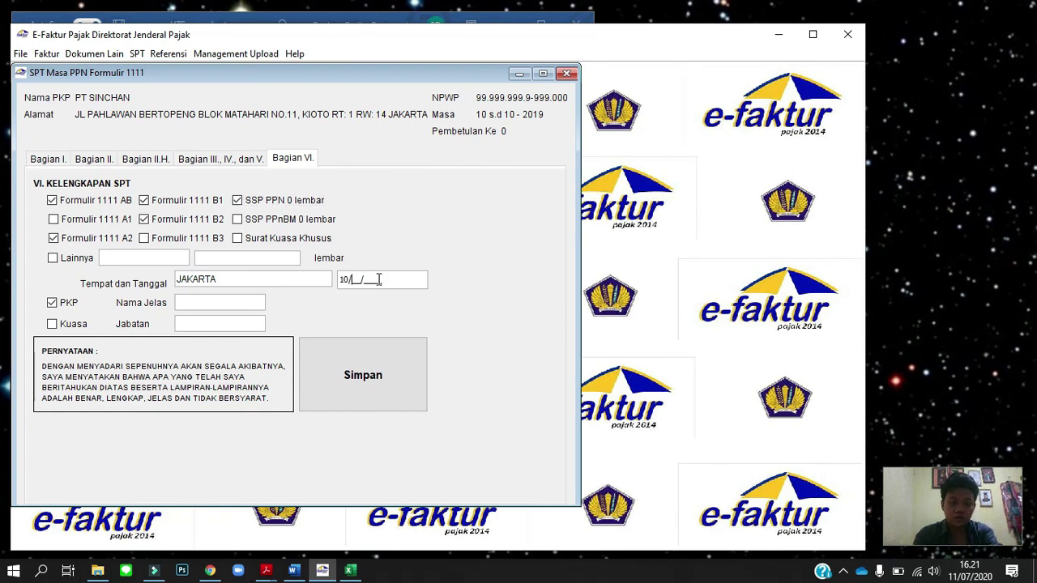
type("2019")
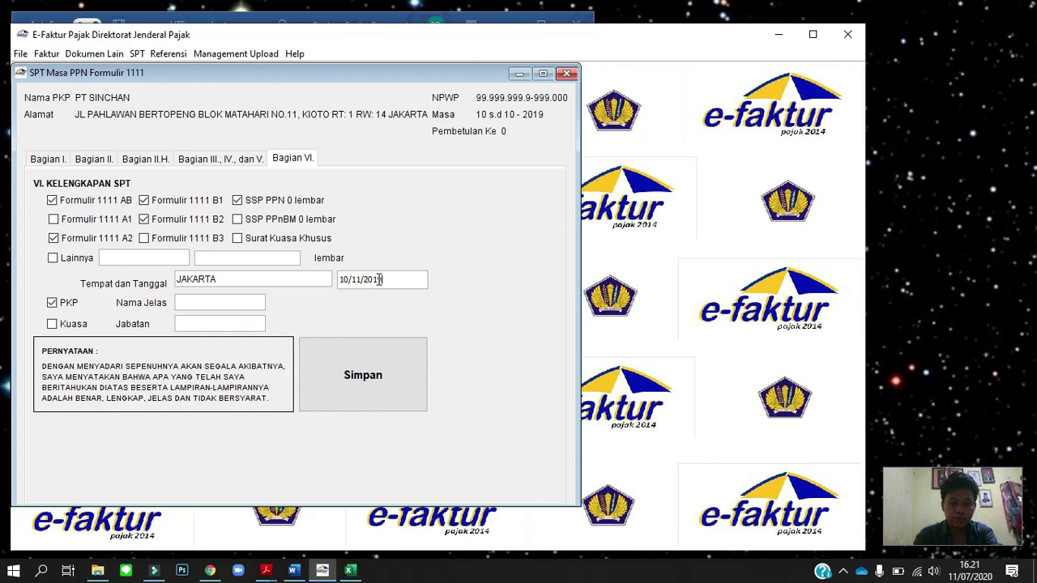
key("Tab")
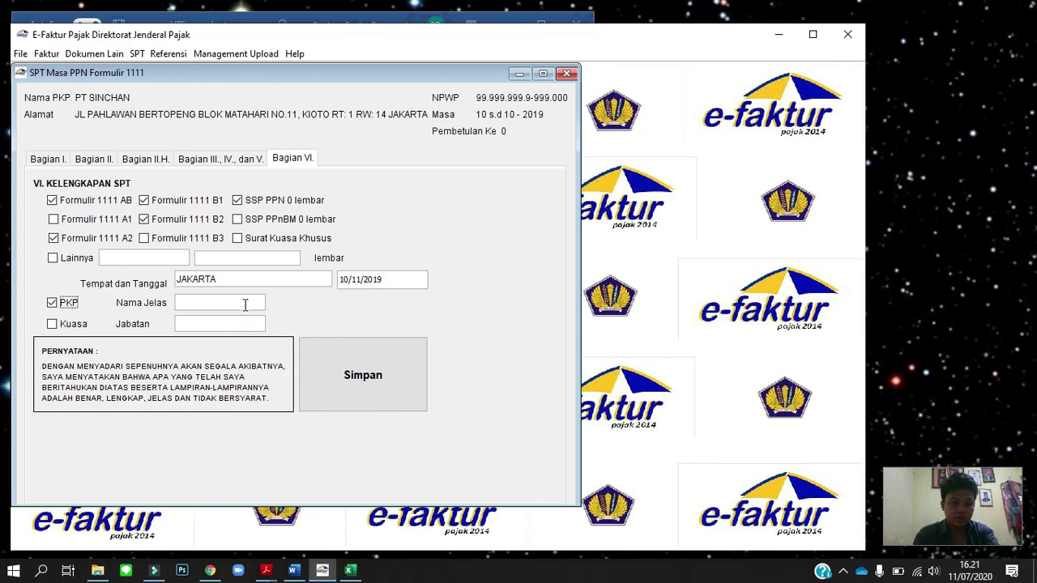
Fill in the signer's full name in Nama Jelas, correcting capitalisation and stray letters.
left_click(246, 303)
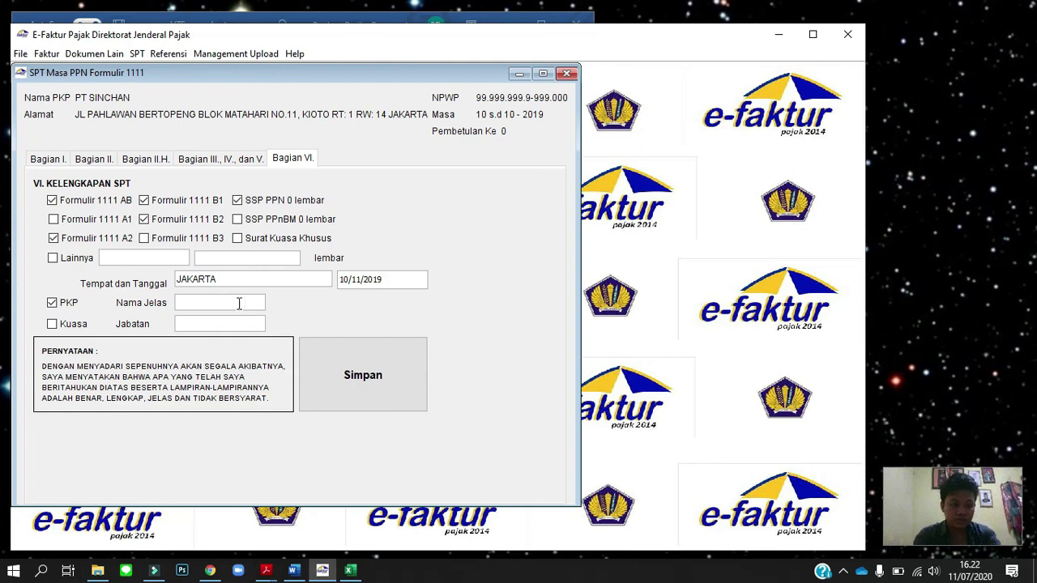
key("BackSpace")
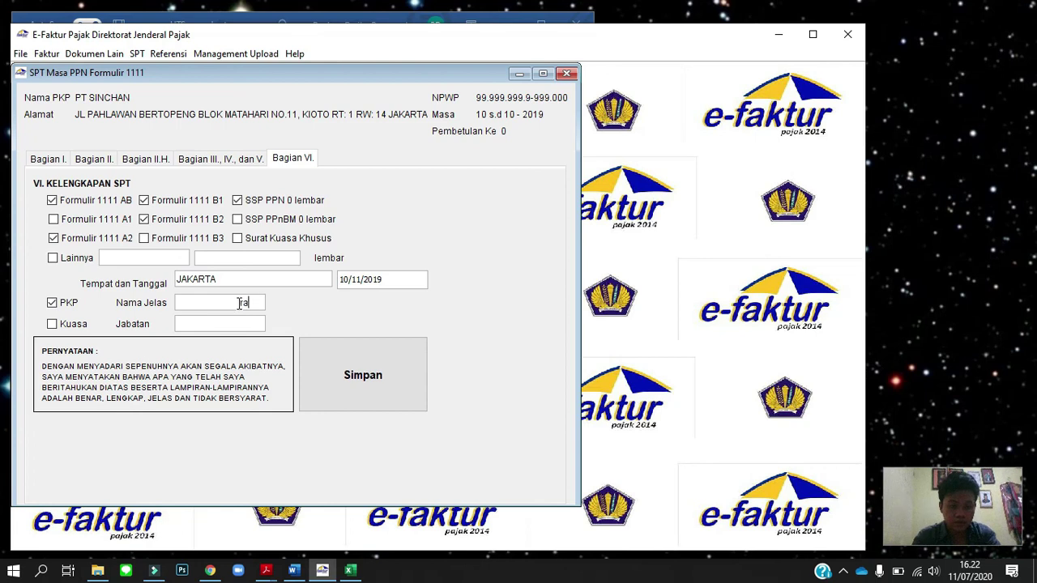
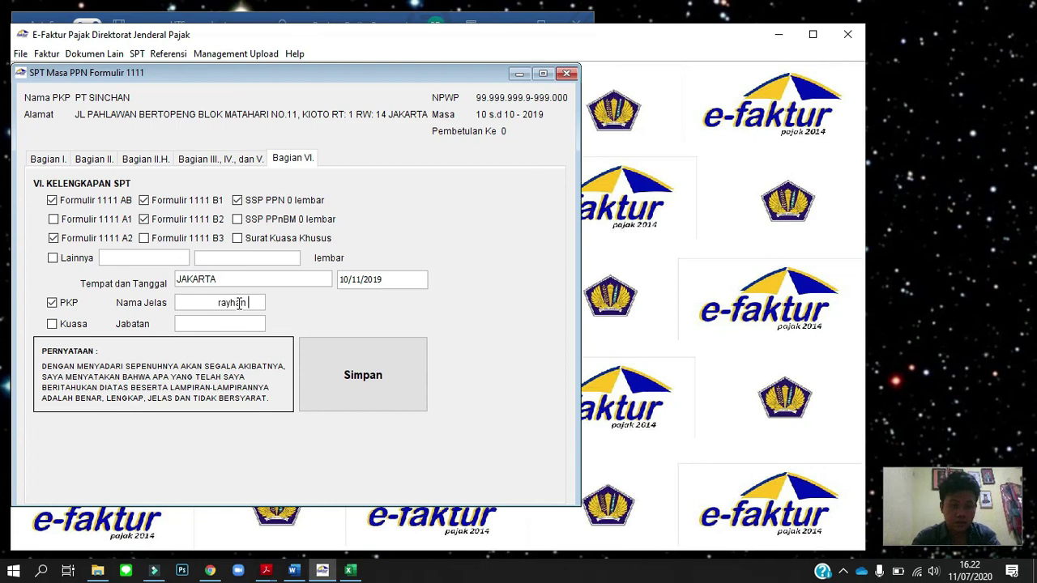
key("ctrl+a")
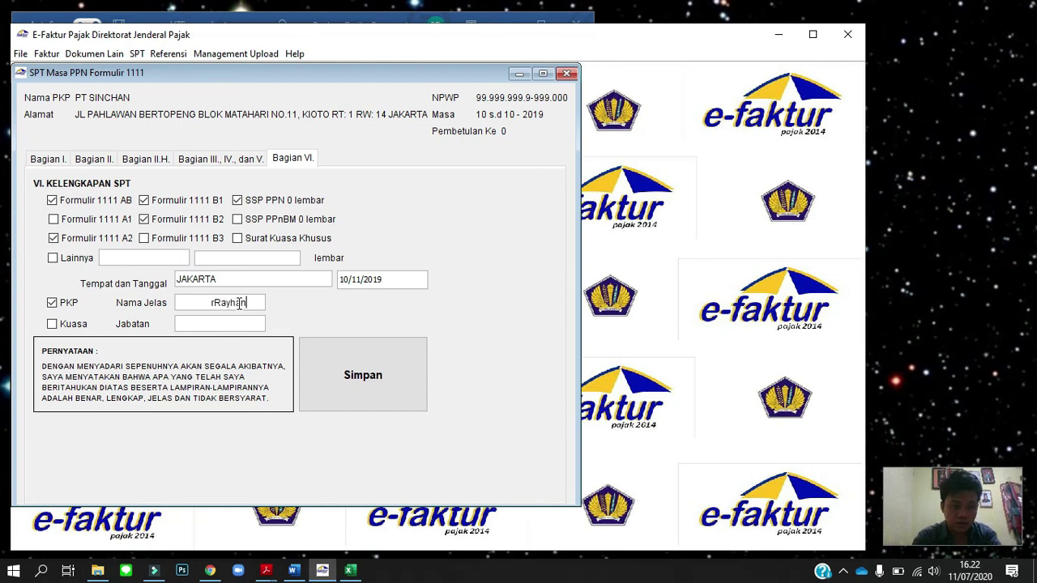
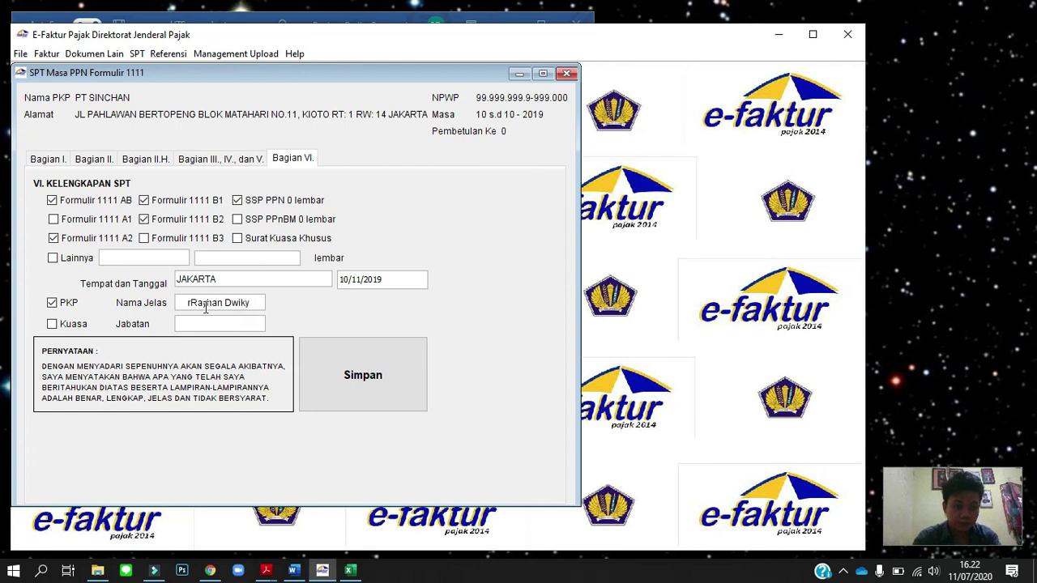
Enter Jabatan as Direktur Keuangan and save Bagian VI.
left_click(224, 324)
type("Dire")
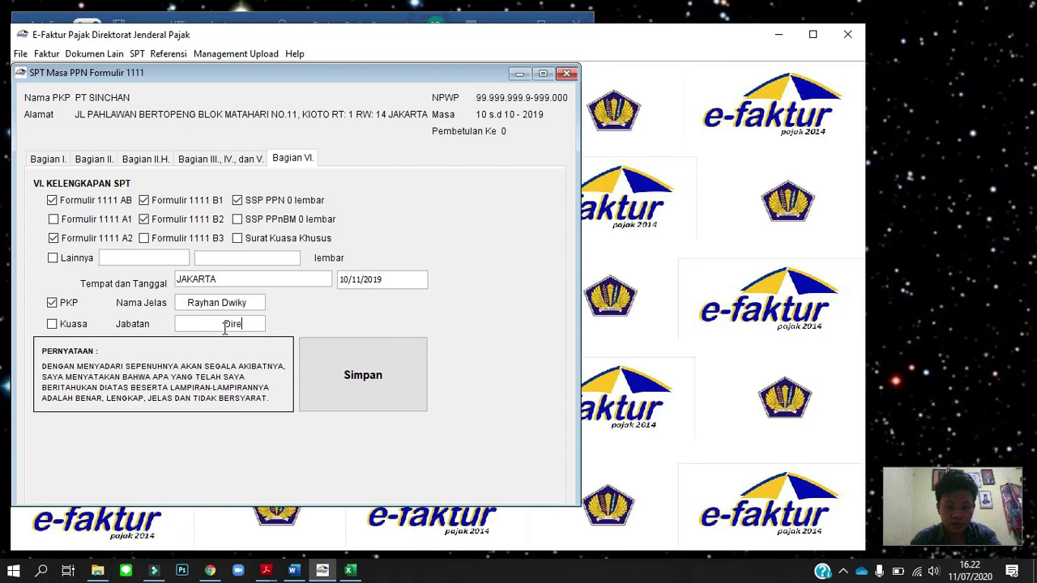
type("ktur Keuangan")
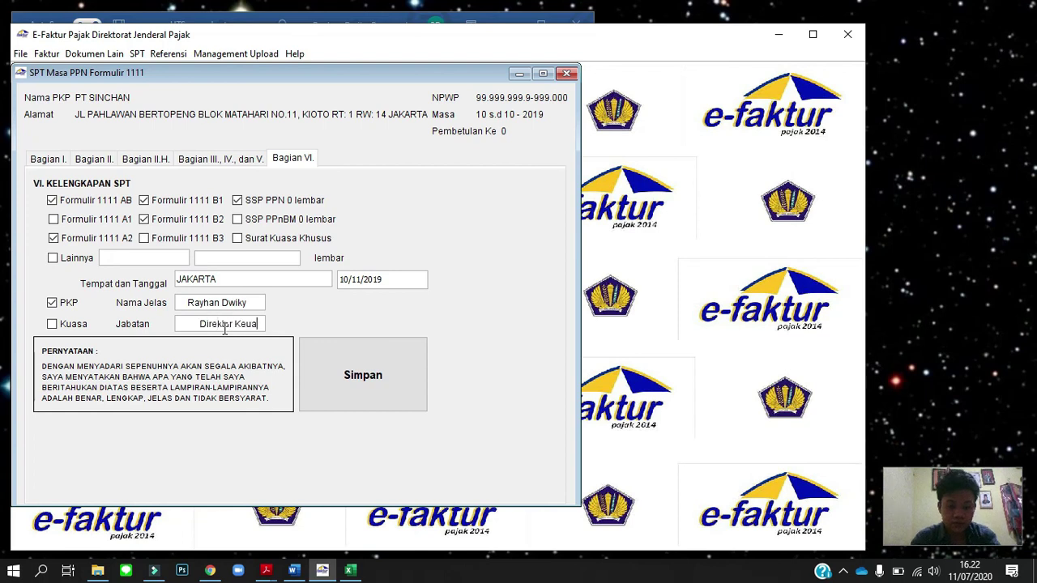
left_click(362, 362)
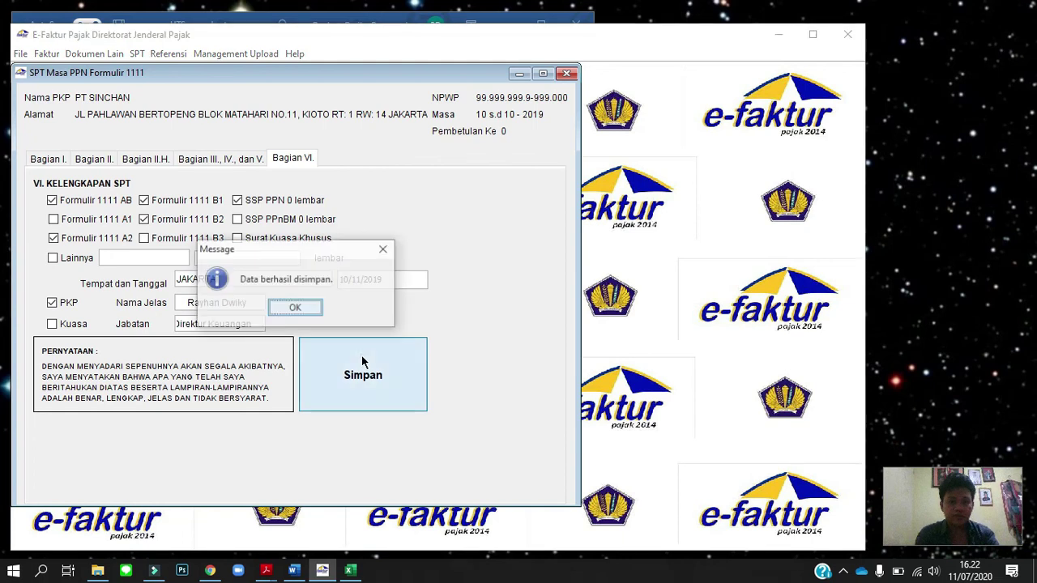
left_click(304, 311)
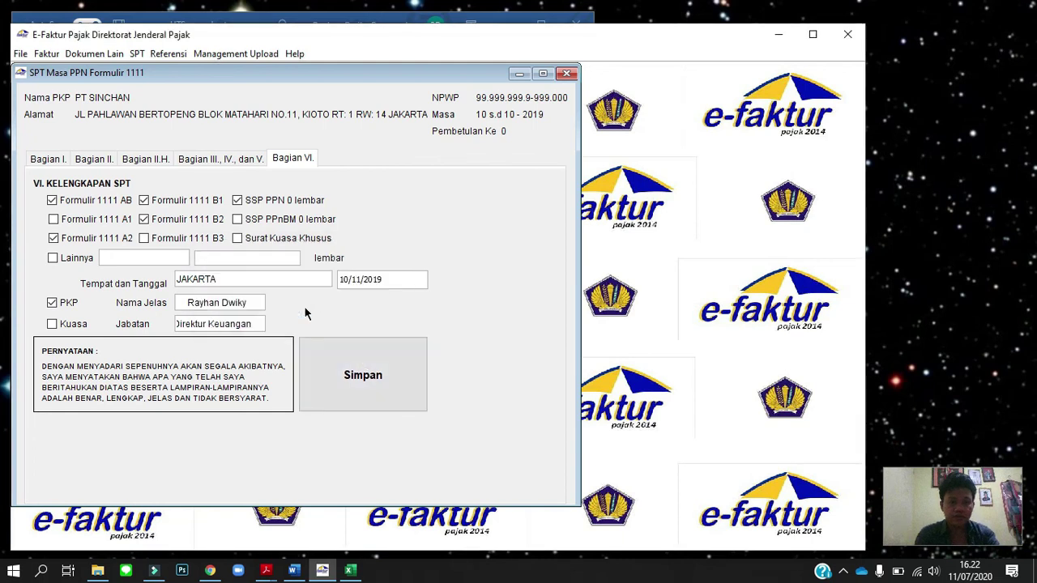
Close the SPT form, then export the October 2019 SPT as CSV and PDF into the SPT PPN folder.
left_click(567, 75)
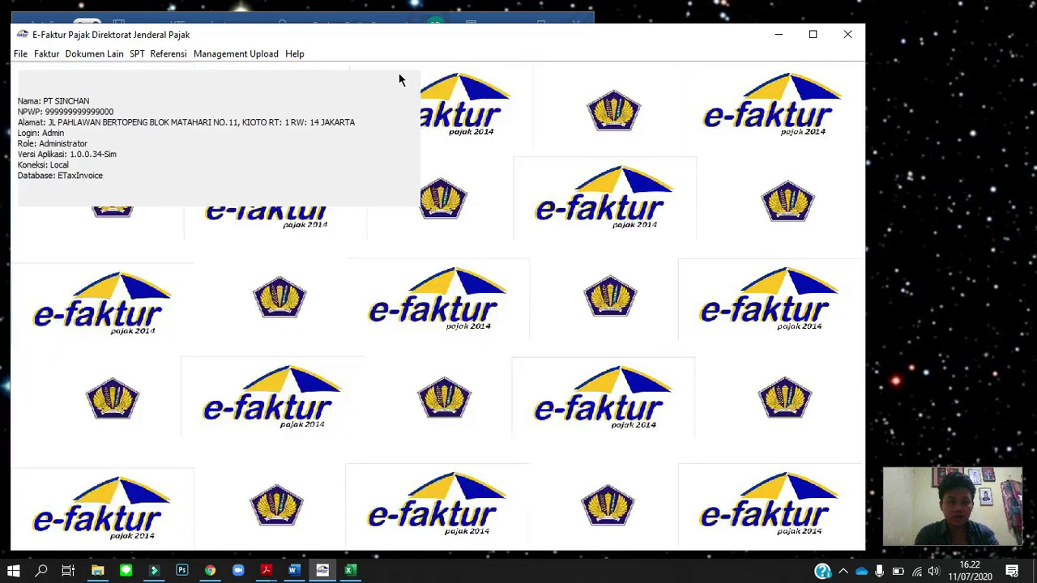
left_click(137, 53)
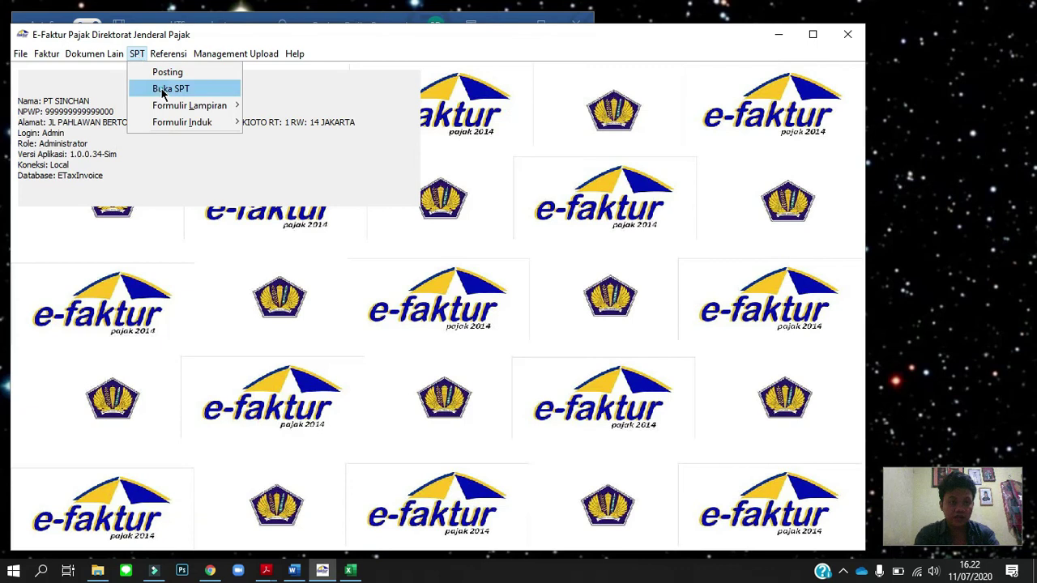
left_click(166, 88)
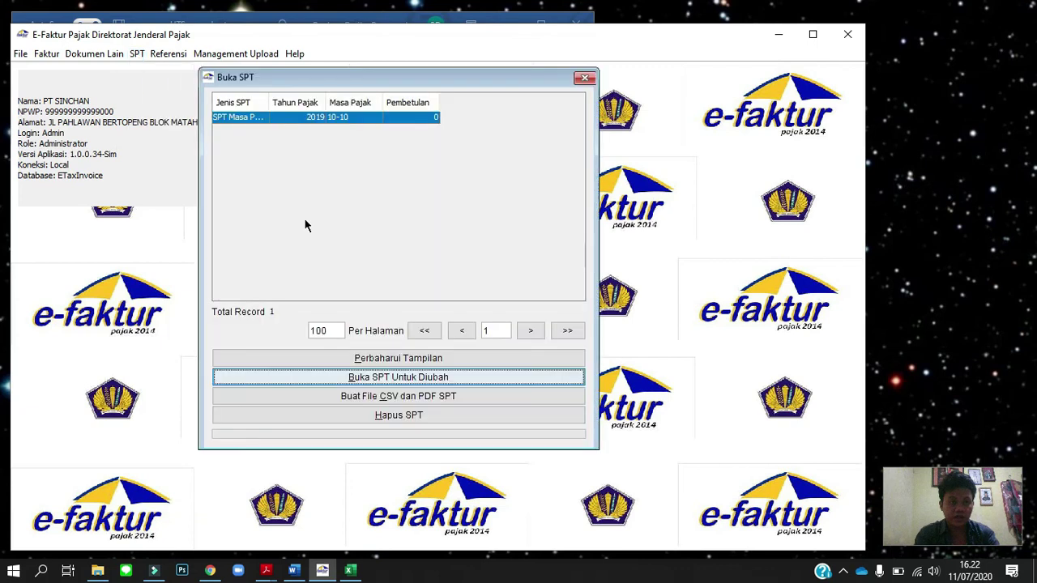
left_click(424, 399)
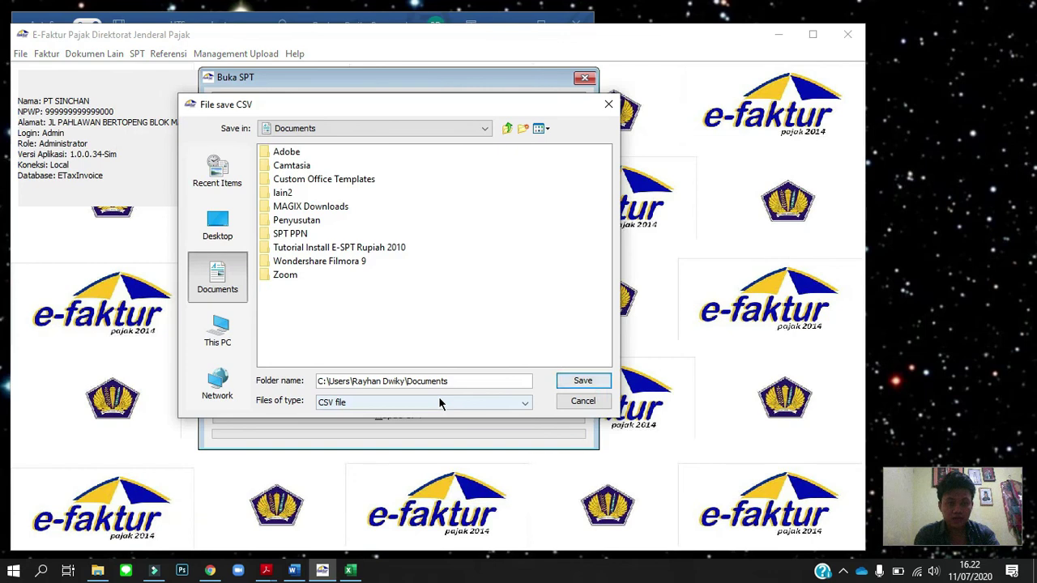
double_click(293, 235)
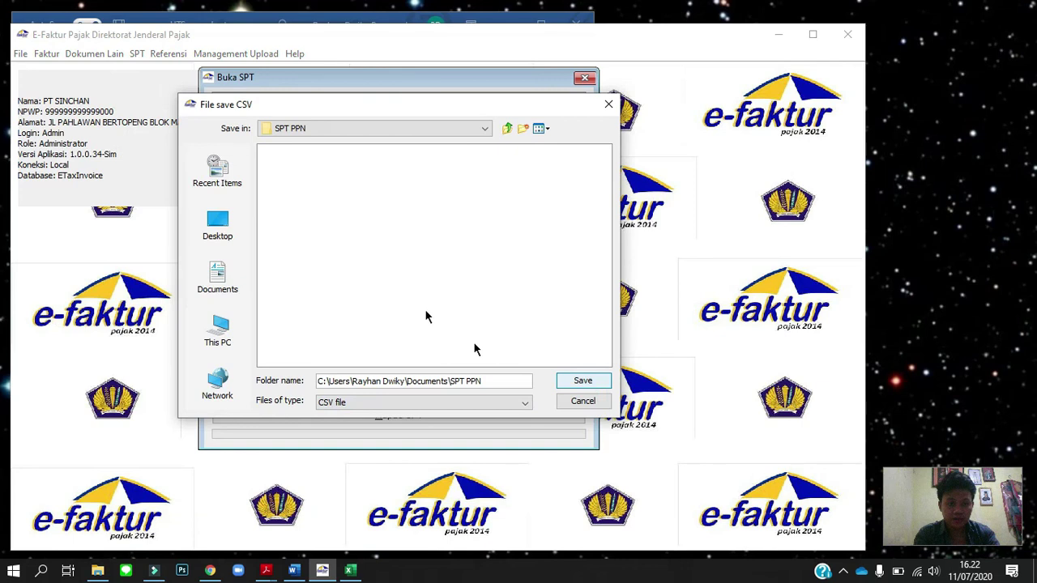
left_click(580, 382)
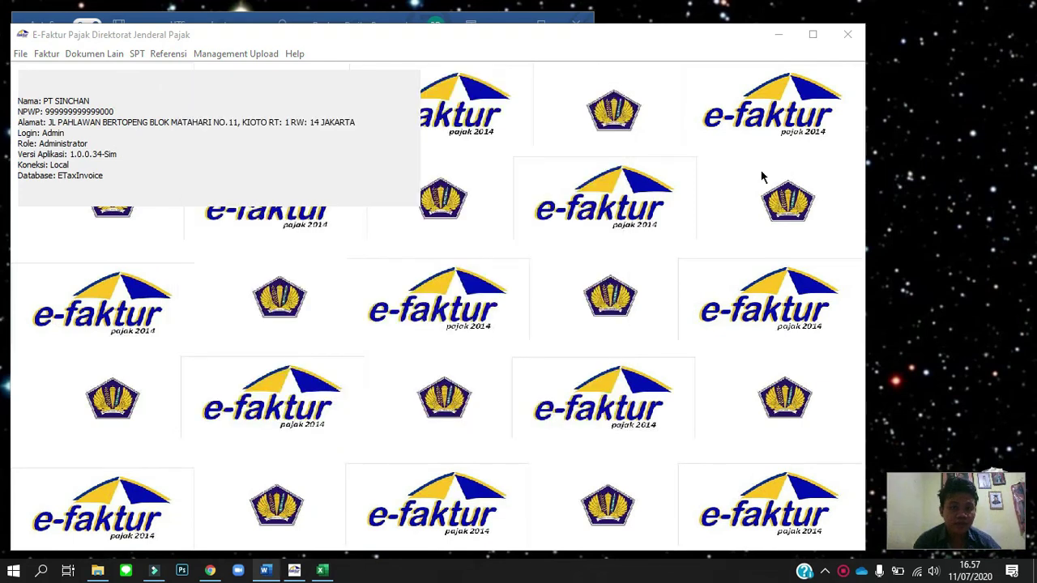
Open the Pajak Keluaran invoice list and export the six selected invoices to one combined PDF.
left_click(46, 53)
mouse_move(72, 74)
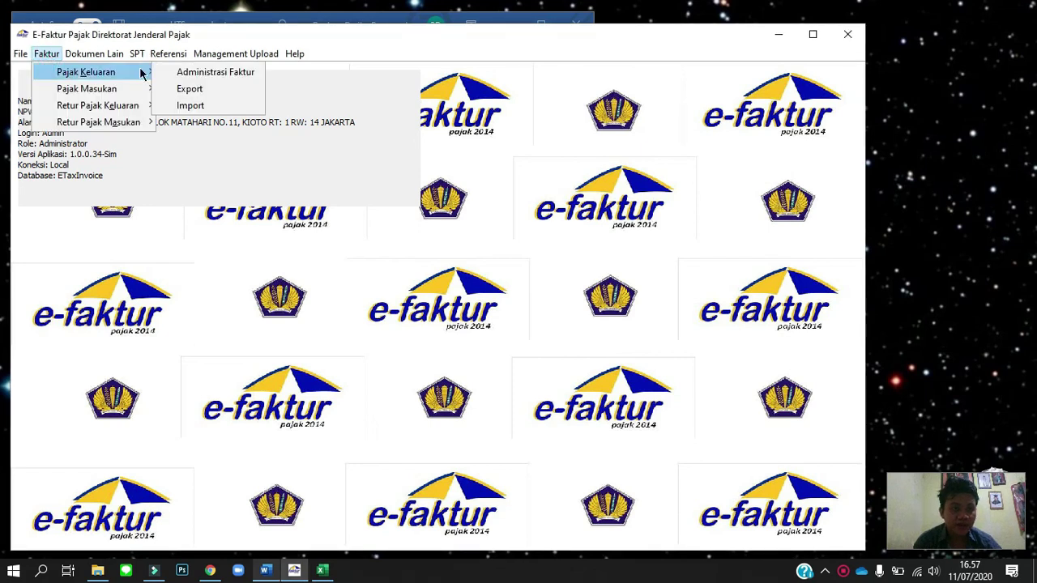
left_click(204, 75)
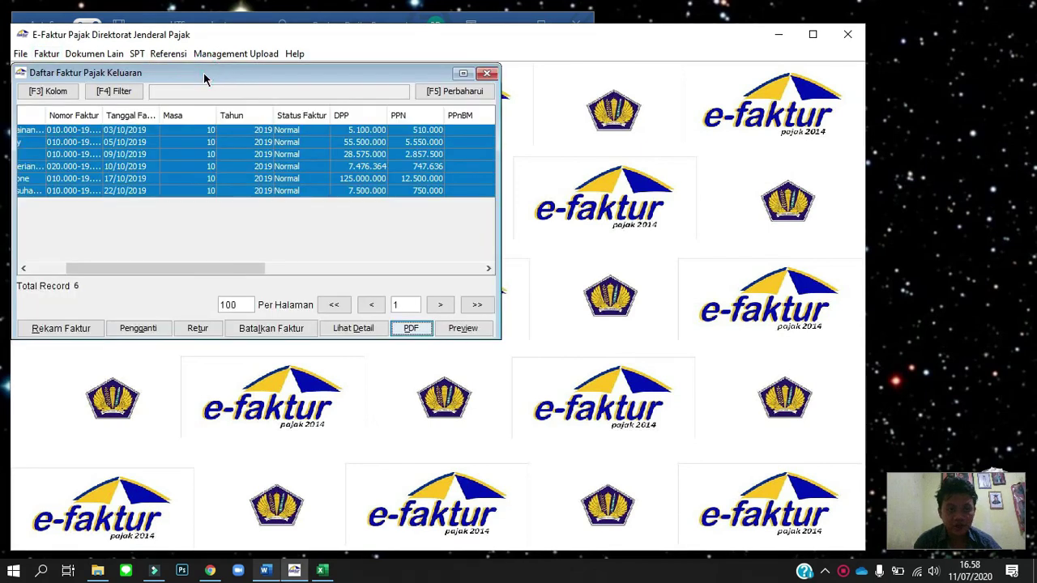
right_click(203, 149)
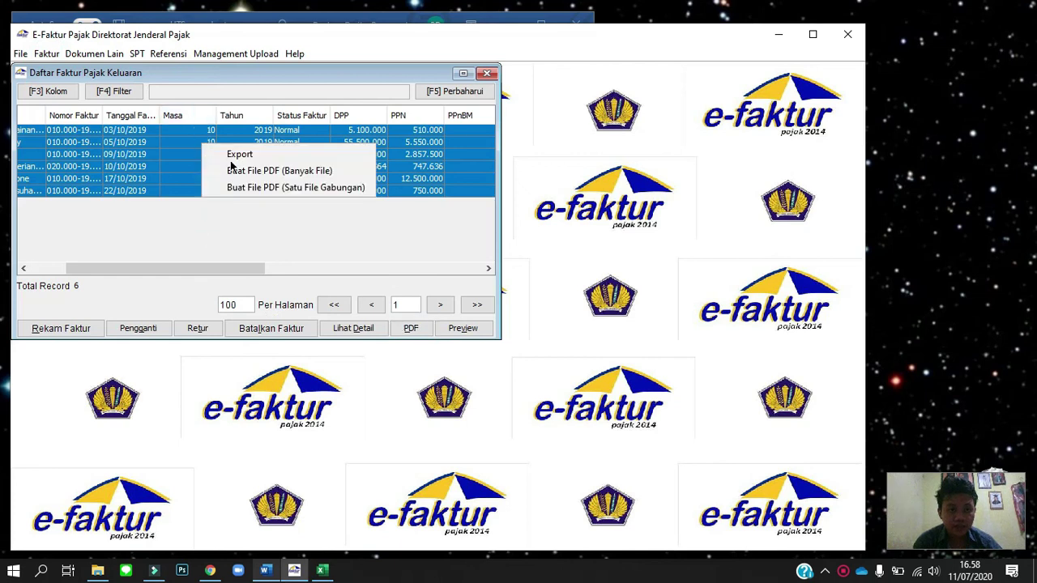
left_click(286, 188)
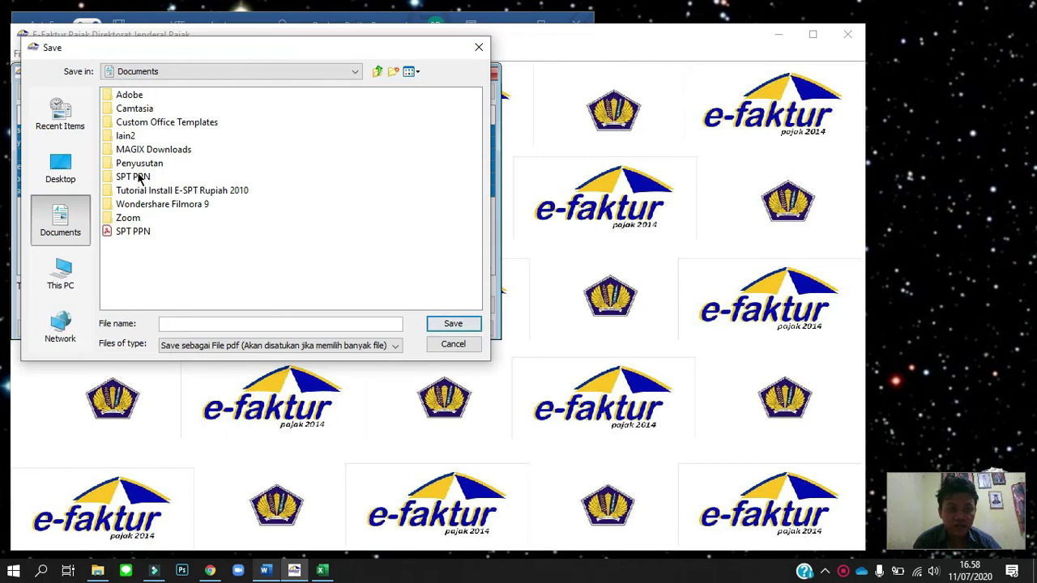
Save the combined invoice PDF as PK PPN in the SPT PPN folder, dismissing the certificate warning.
double_click(138, 177)
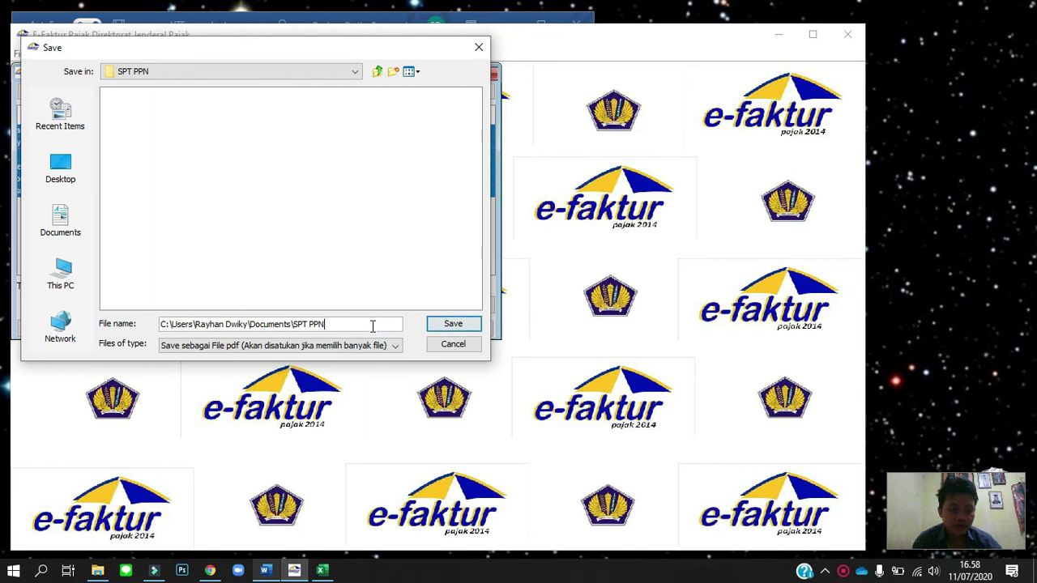
triple_click(372, 327)
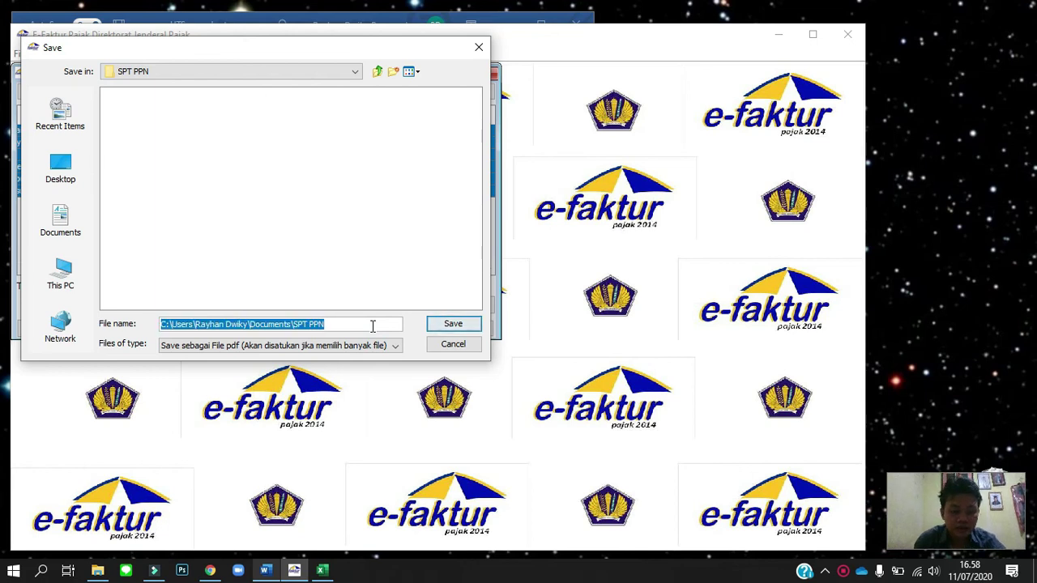
type("PK PPN")
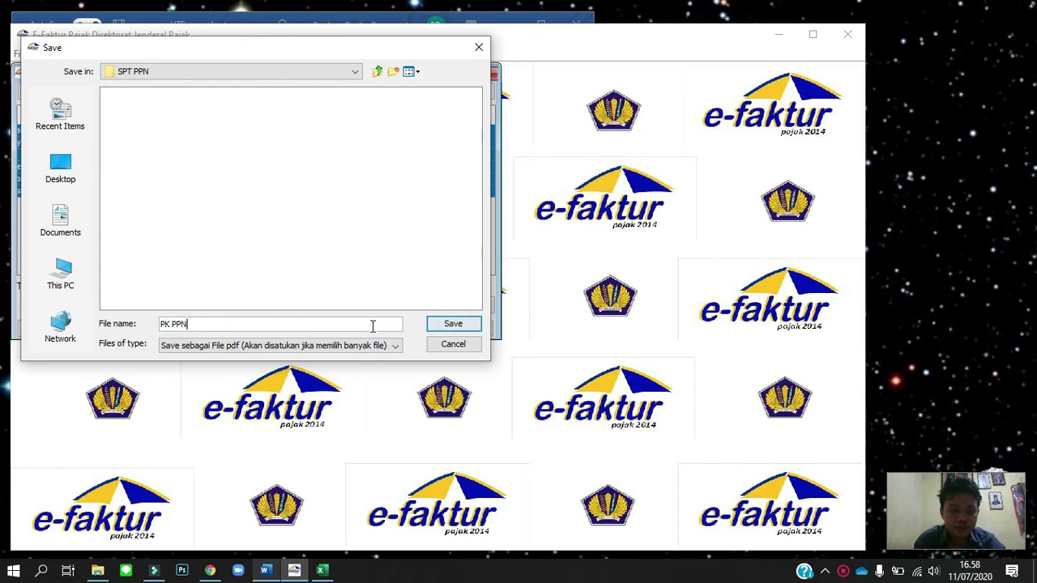
left_click(454, 324)
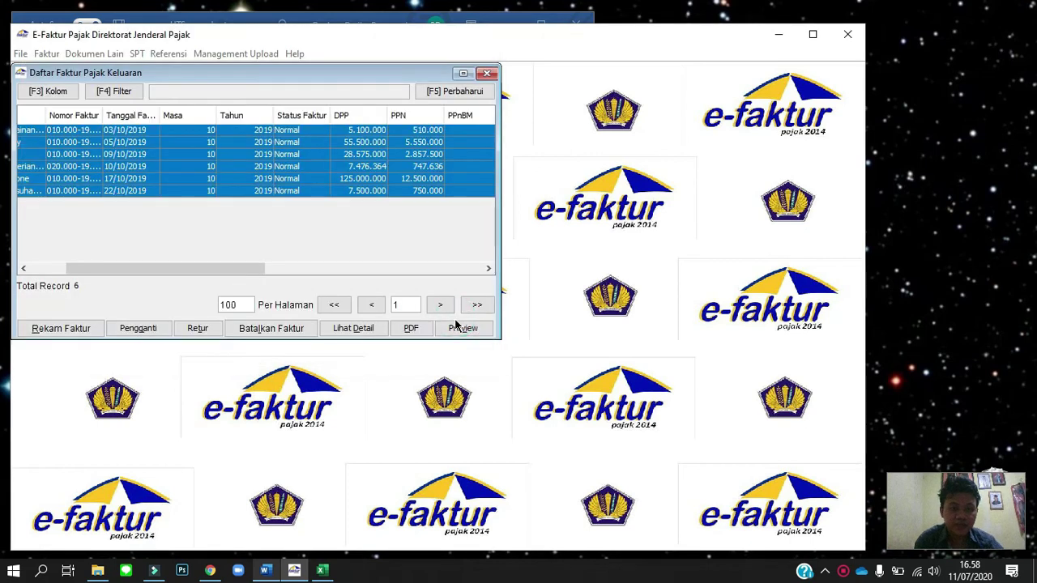
left_click(410, 329)
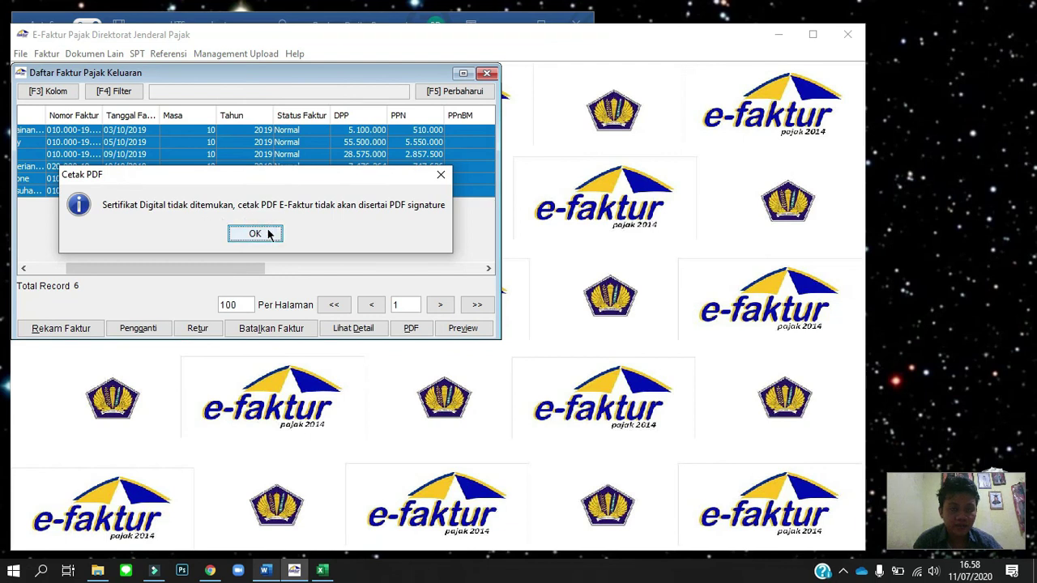
left_click(269, 235)
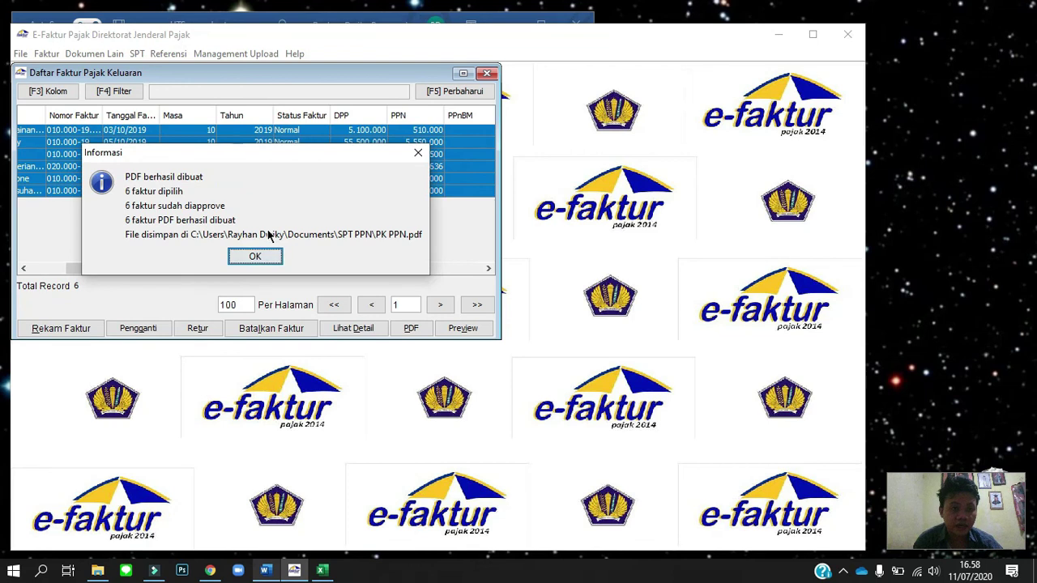